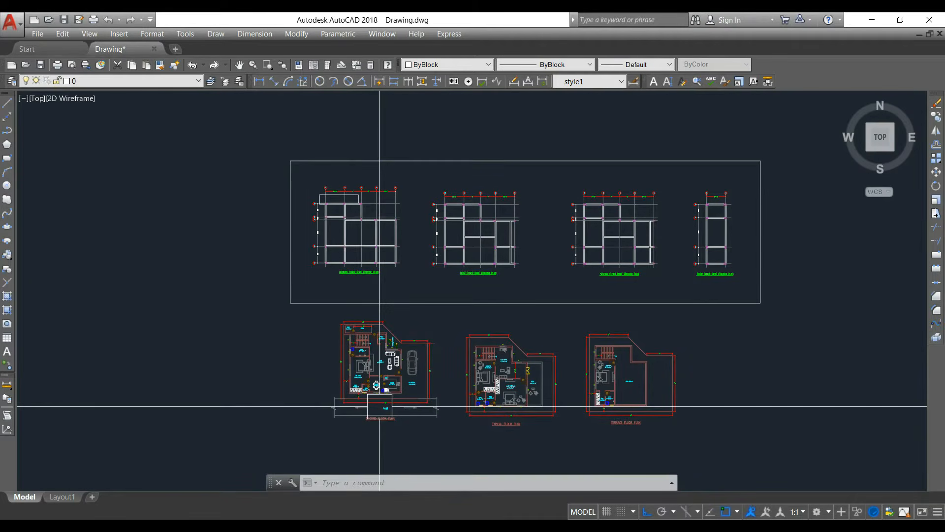
Step: Examine the ground, typical and terrace floor plans of the building, including room layout and overall dimensions
{"action": "scroll", "coordinate": [377, 390], "scroll_direction": "up", "scroll_amount": 5}
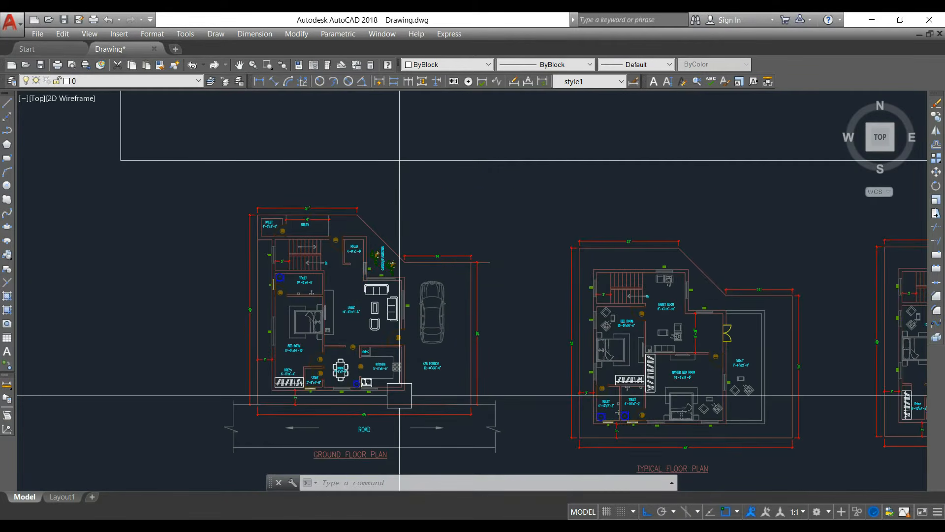
{"action": "scroll", "coordinate": [354, 320], "scroll_direction": "down", "scroll_amount": 2}
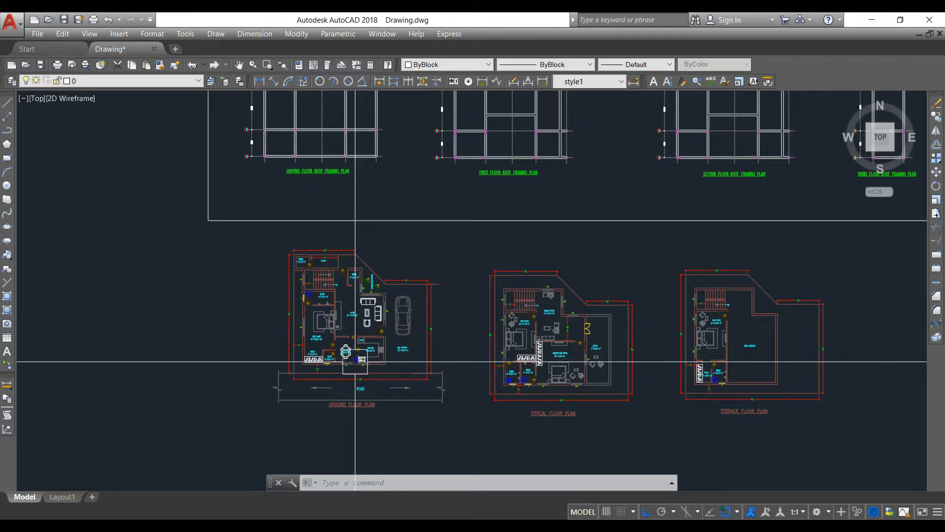
{"action": "scroll", "coordinate": [354, 320], "scroll_direction": "up", "scroll_amount": 4}
{"action": "middle_click_drag", "start_coordinate": [336, 319], "coordinate": [329, 344]}
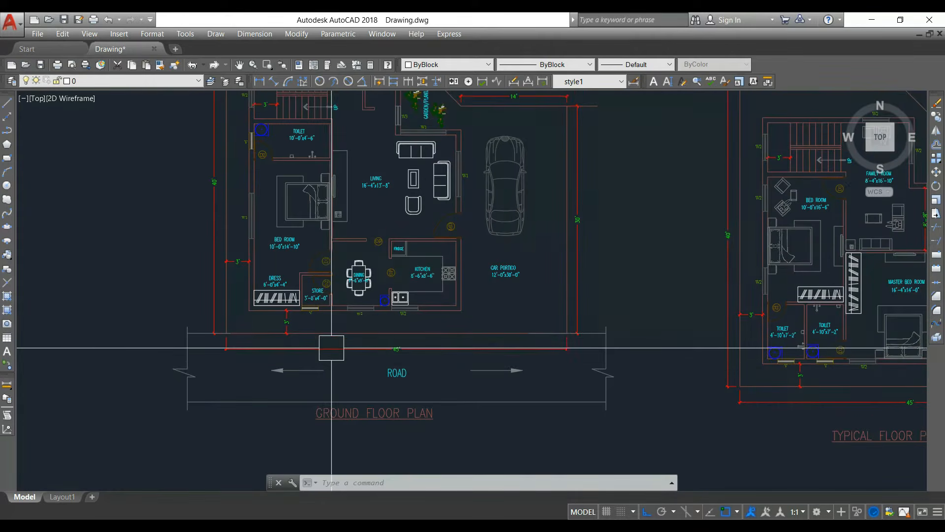
{"action": "scroll", "coordinate": [380, 354], "scroll_direction": "up", "scroll_amount": 3}
{"action": "scroll", "coordinate": [357, 363], "scroll_direction": "down", "scroll_amount": 3}
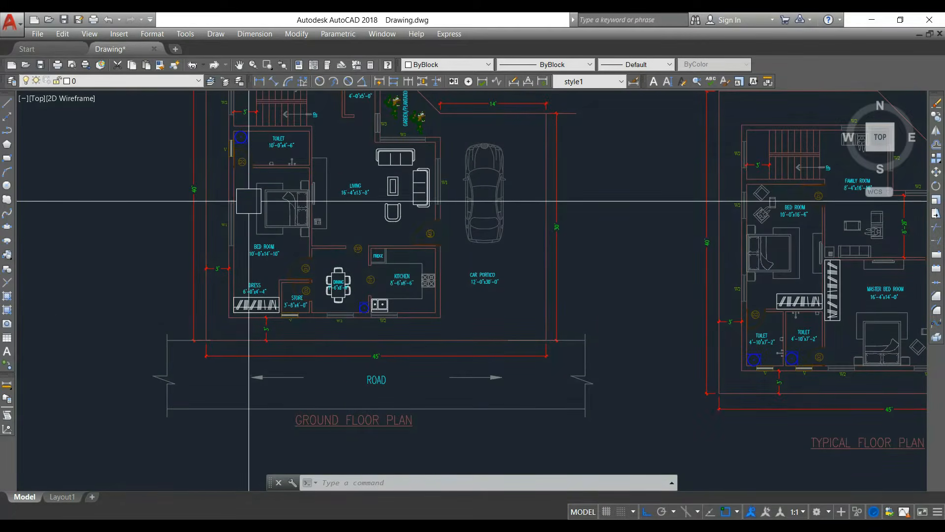
{"action": "scroll", "coordinate": [305, 295], "scroll_direction": "down", "scroll_amount": 2}
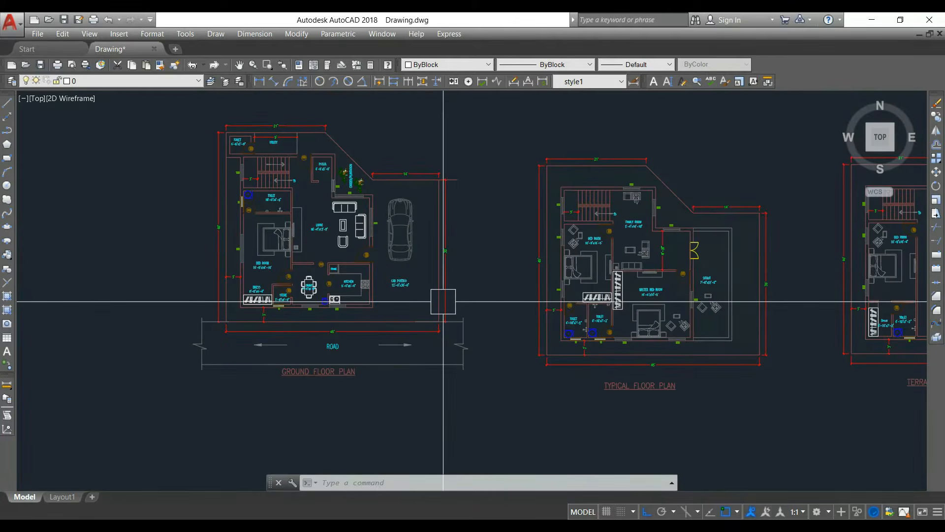
{"action": "middle_click_drag", "start_coordinate": [443, 301], "coordinate": [403, 299]}
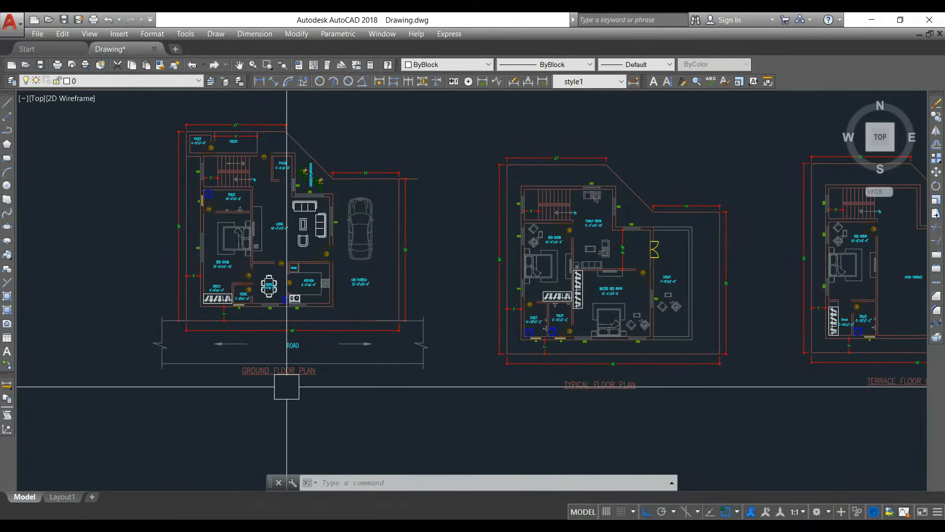
{"action": "middle_click_drag", "start_coordinate": [615, 386], "coordinate": [390, 380]}
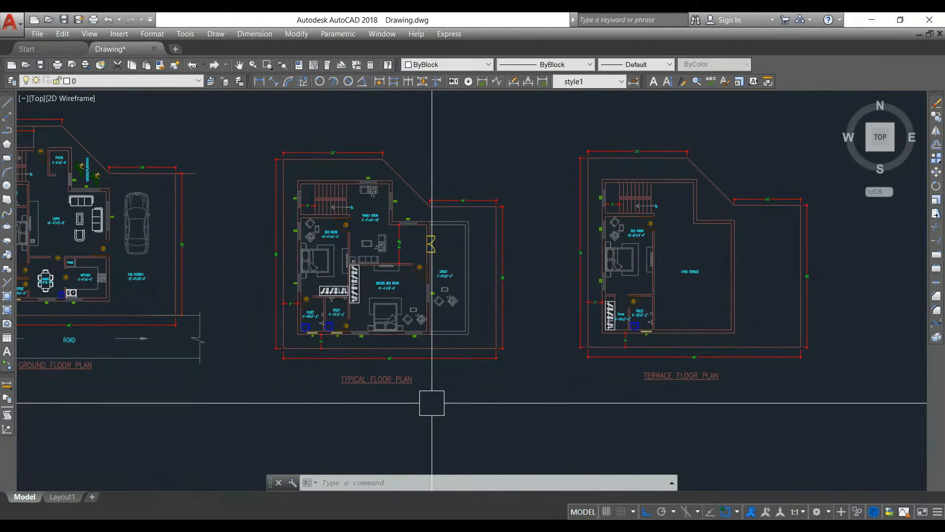
{"action": "scroll", "coordinate": [703, 394], "scroll_direction": "down", "scroll_amount": 4}
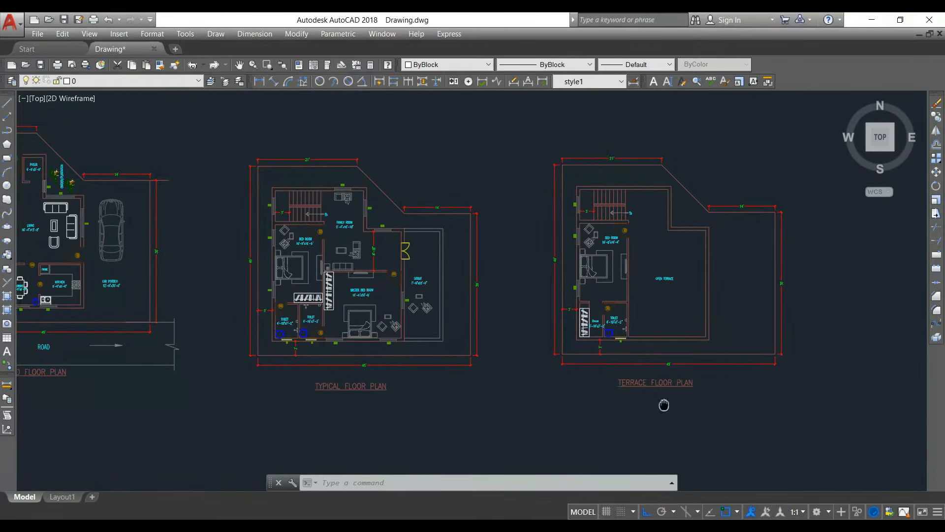
Step: Examine the roof framing plans from the ground floor through the third floor
{"action": "scroll", "coordinate": [338, 212], "scroll_direction": "up", "scroll_amount": 4}
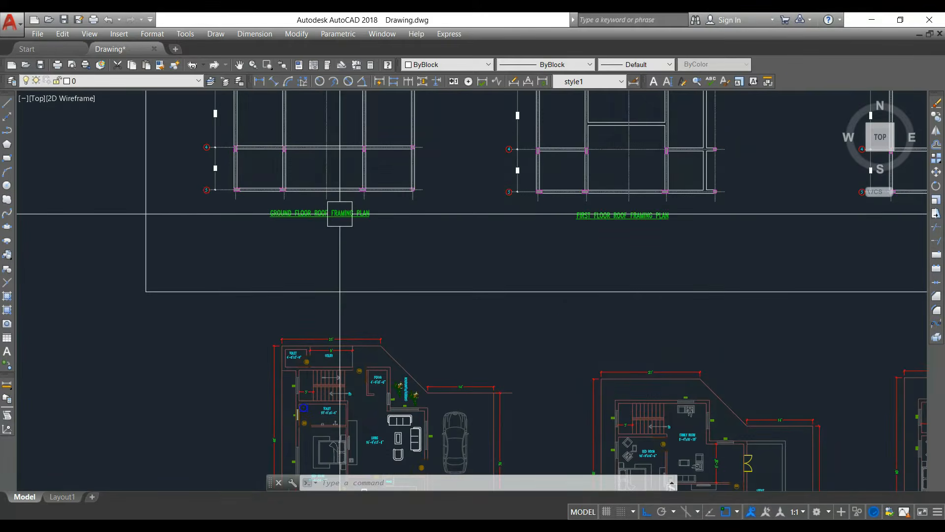
{"action": "scroll", "coordinate": [333, 250], "scroll_direction": "up", "scroll_amount": 2}
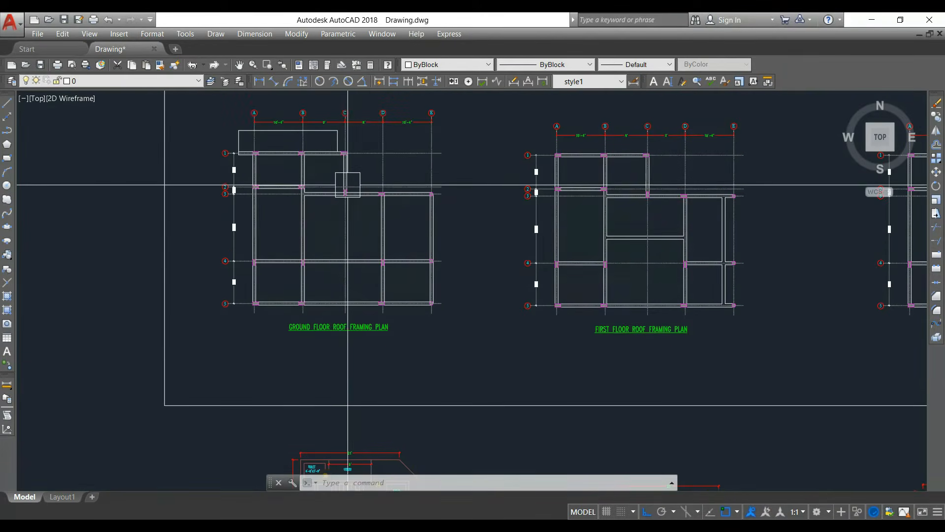
{"action": "middle_click_drag", "start_coordinate": [660, 379], "coordinate": [361, 414]}
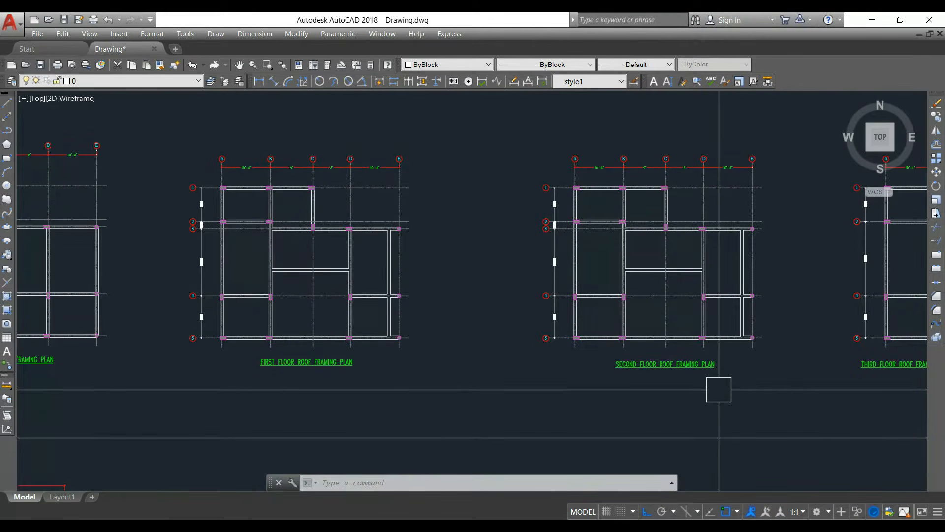
{"action": "middle_click_drag", "start_coordinate": [718, 391], "coordinate": [431, 404]}
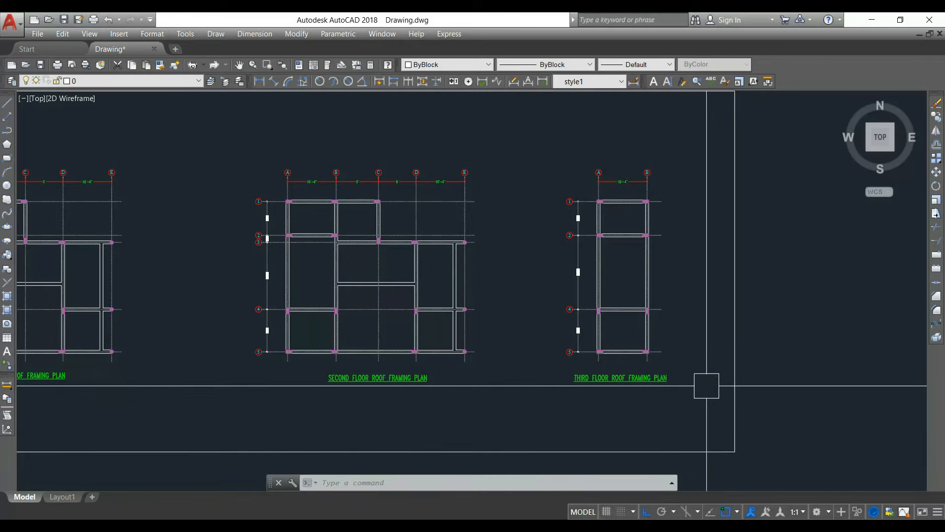
{"action": "scroll", "coordinate": [707, 386], "scroll_direction": "down", "scroll_amount": 2}
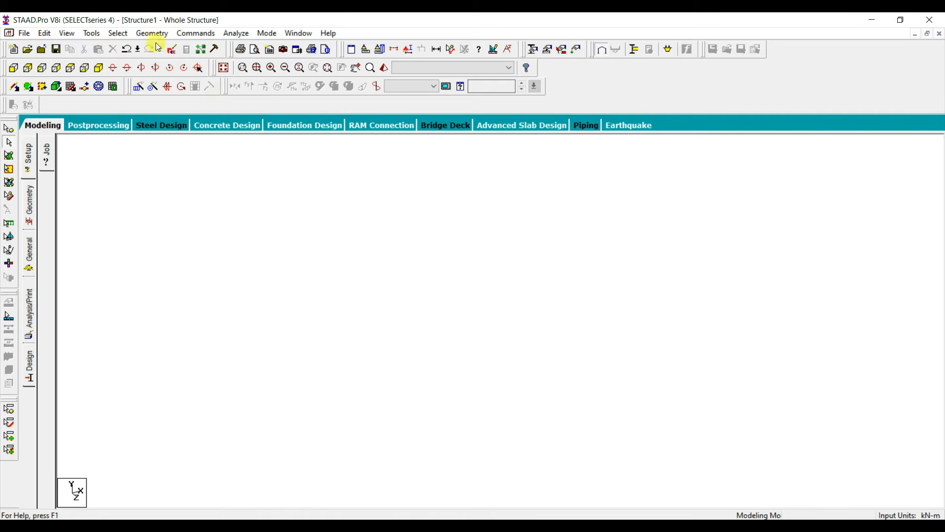
Step: In STAAD.Pro, run the Structure Wizard and open the parameters of the Bay Frame prototype from the Frame Models
{"action": "left_click", "coordinate": [160, 36]}
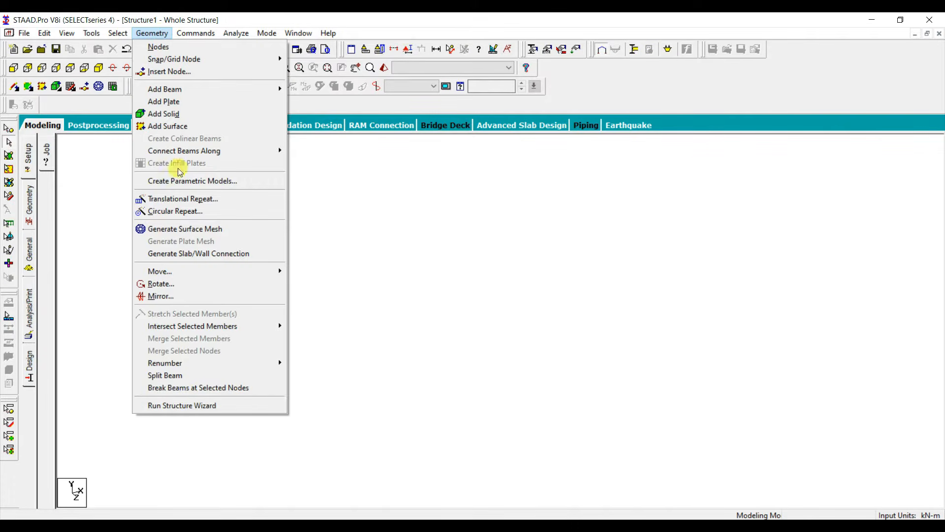
{"action": "left_click", "coordinate": [187, 406]}
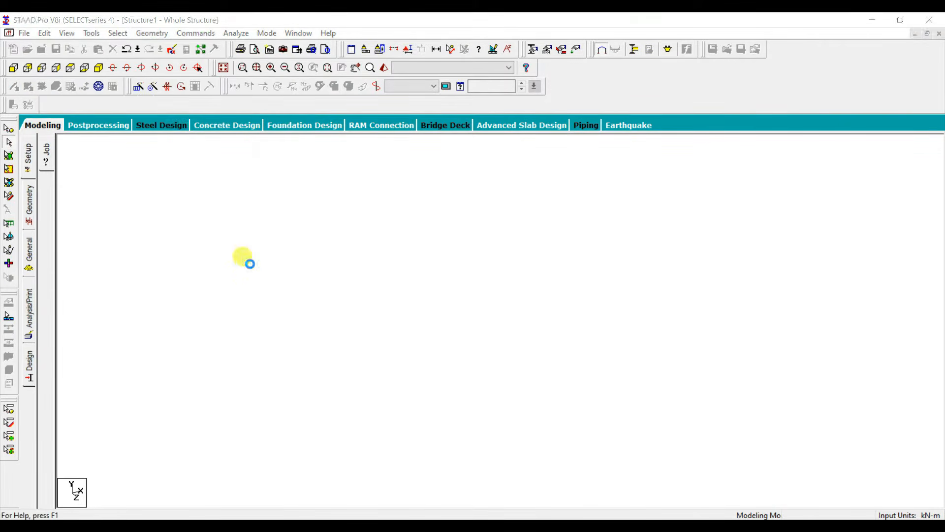
{"action": "left_click", "coordinate": [142, 138]}
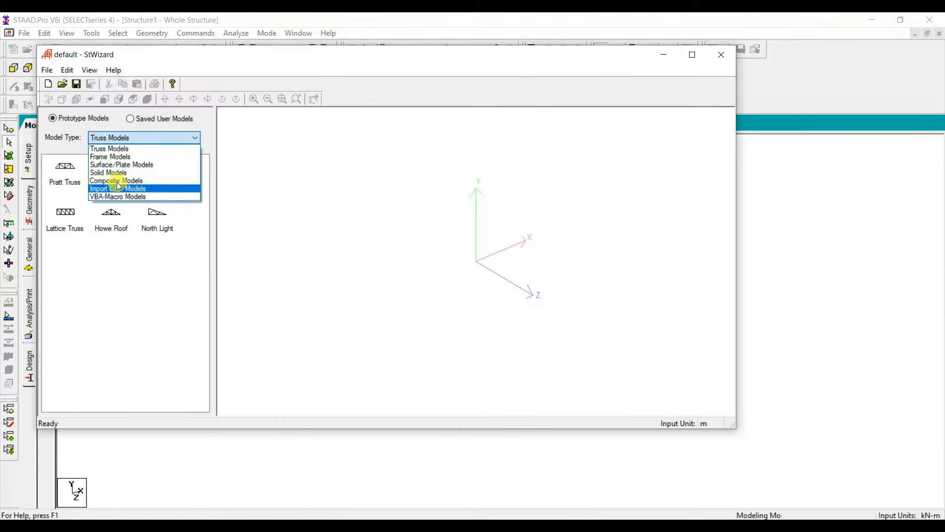
{"action": "left_click", "coordinate": [114, 157]}
{"action": "double_click", "coordinate": [74, 171]}
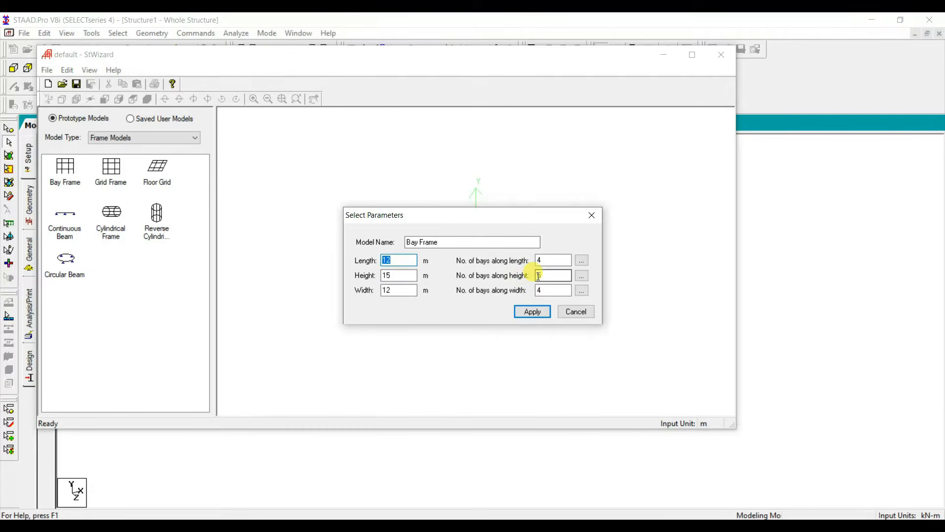
{"action": "left_click", "coordinate": [575, 312]}
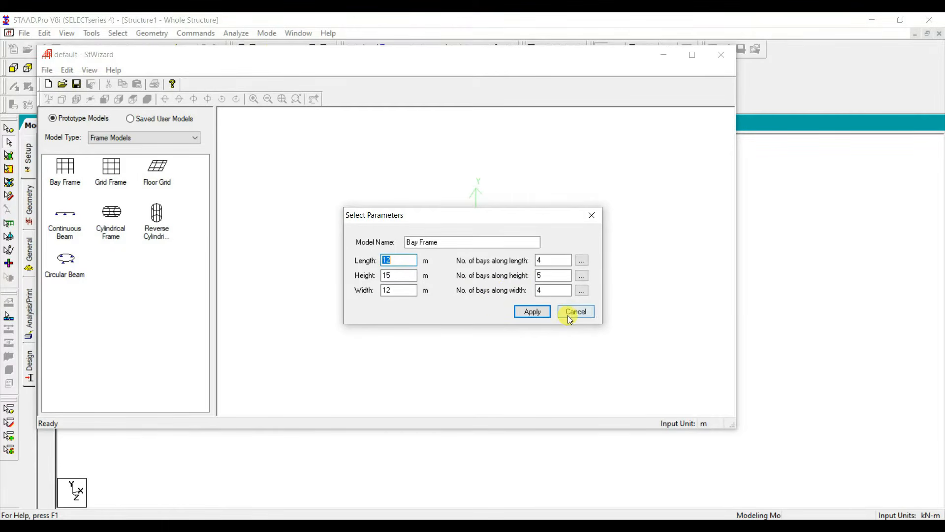
{"action": "left_click", "coordinate": [585, 317]}
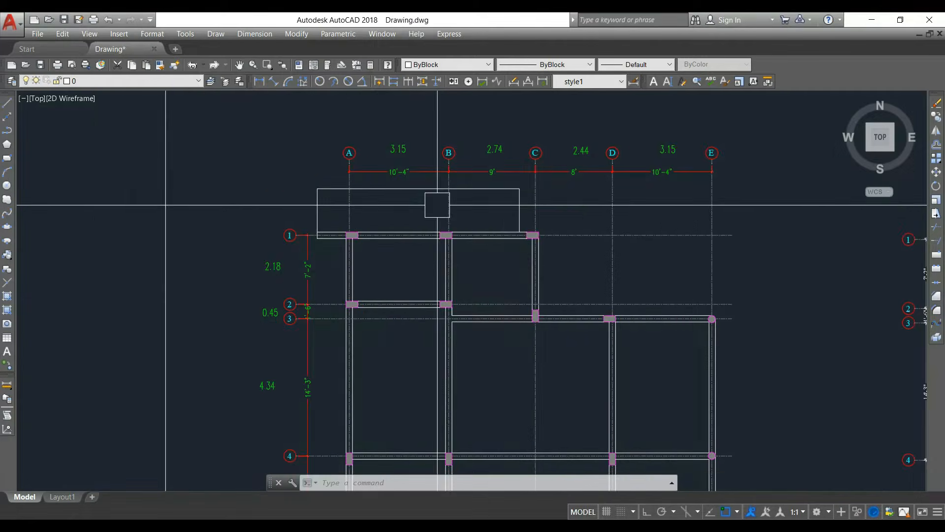
Step: In the AutoCAD drawing, read the grid spacings in both directions on the ground floor roof framing plan
{"action": "middle_click_drag", "start_coordinate": [433, 204], "coordinate": [349, 175]}
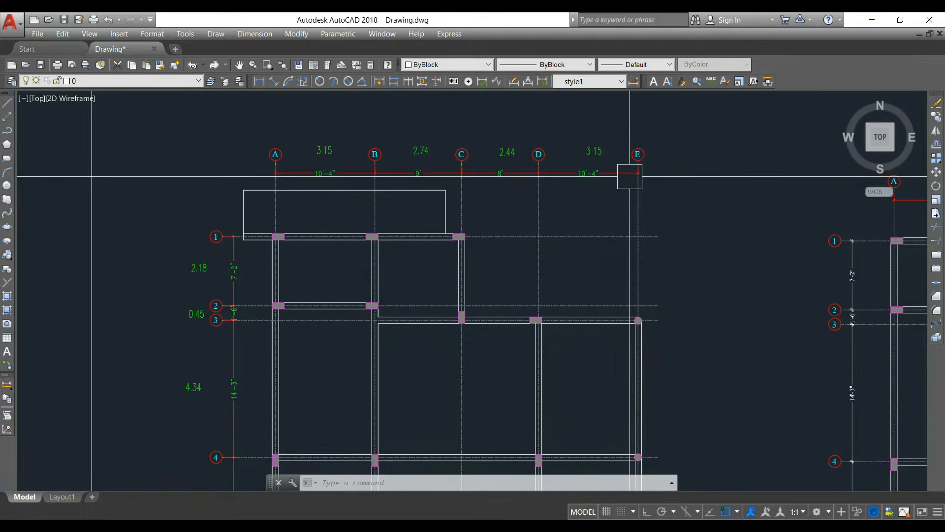
{"action": "scroll", "coordinate": [294, 232], "scroll_direction": "down", "scroll_amount": 2}
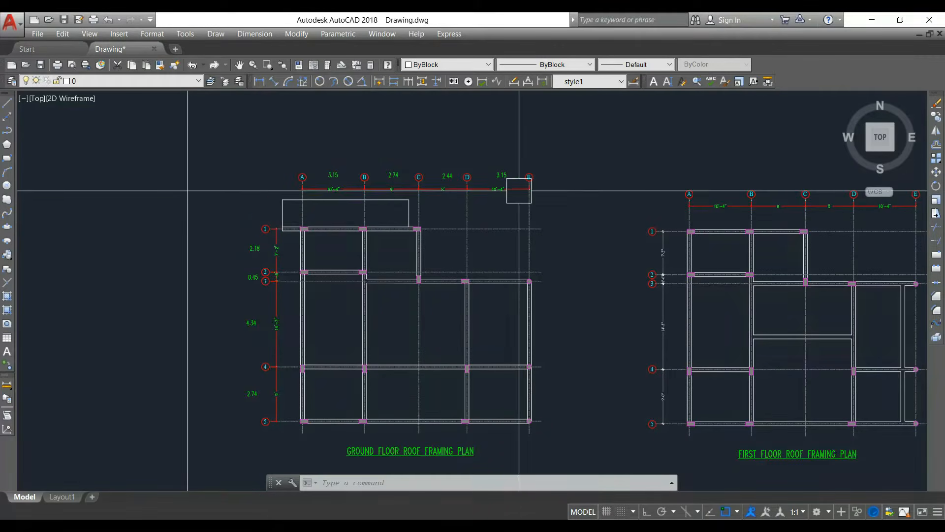
{"action": "scroll", "coordinate": [296, 234], "scroll_direction": "up", "scroll_amount": 2}
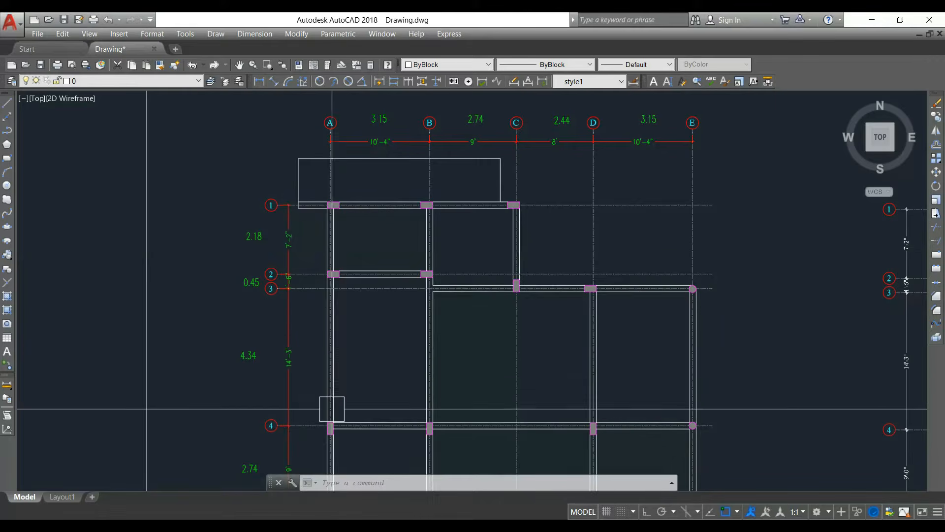
{"action": "middle_click_drag", "start_coordinate": [332, 407], "coordinate": [341, 188]}
{"action": "scroll", "coordinate": [296, 257], "scroll_direction": "down", "scroll_amount": 2}
{"action": "scroll", "coordinate": [296, 232], "scroll_direction": "down", "scroll_amount": 2}
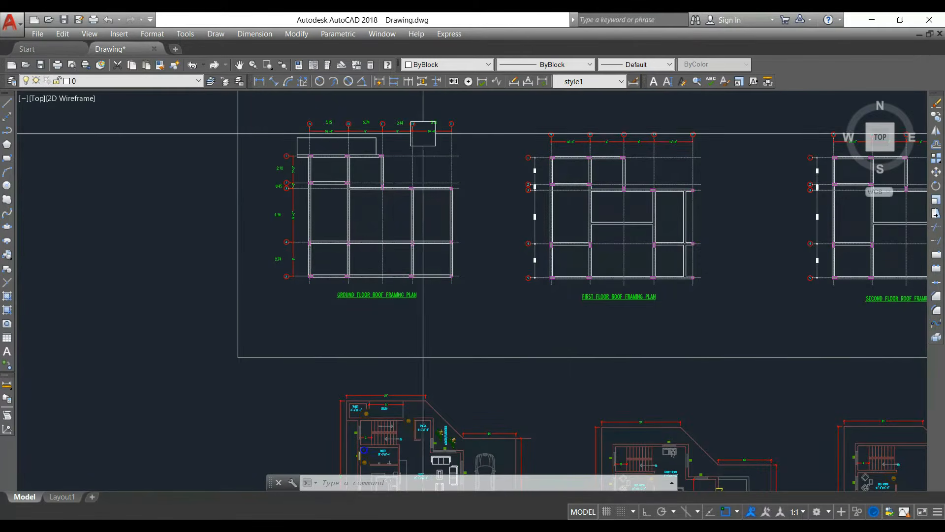
Step: Read the storey heights on the frame elevation beside the framing plans, from the footings up to the roof levels
{"action": "middle_click_drag", "start_coordinate": [905, 294], "coordinate": [493, 296]}
{"action": "scroll", "coordinate": [493, 295], "scroll_direction": "down", "scroll_amount": 2}
{"action": "middle_click_drag", "start_coordinate": [692, 302], "coordinate": [462, 302]}
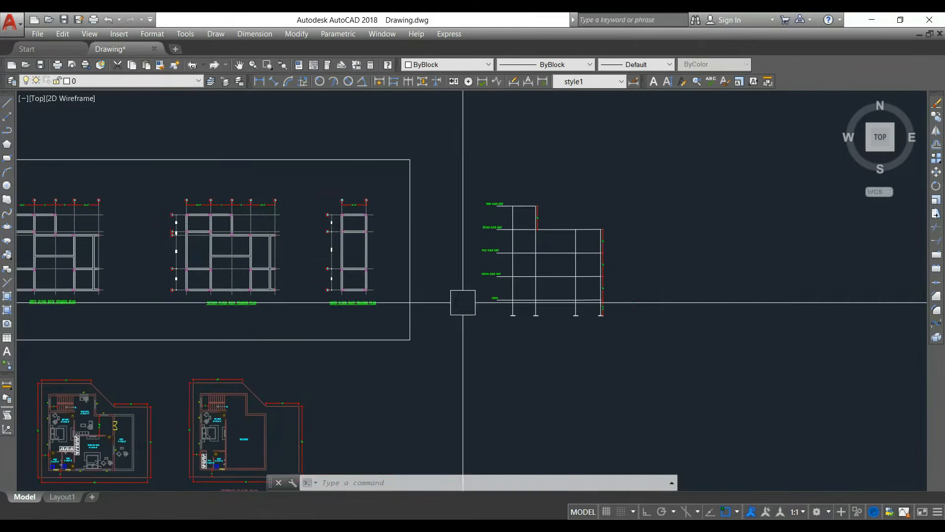
{"action": "scroll", "coordinate": [593, 253], "scroll_direction": "up", "scroll_amount": 2}
{"action": "scroll", "coordinate": [567, 261], "scroll_direction": "up", "scroll_amount": 2}
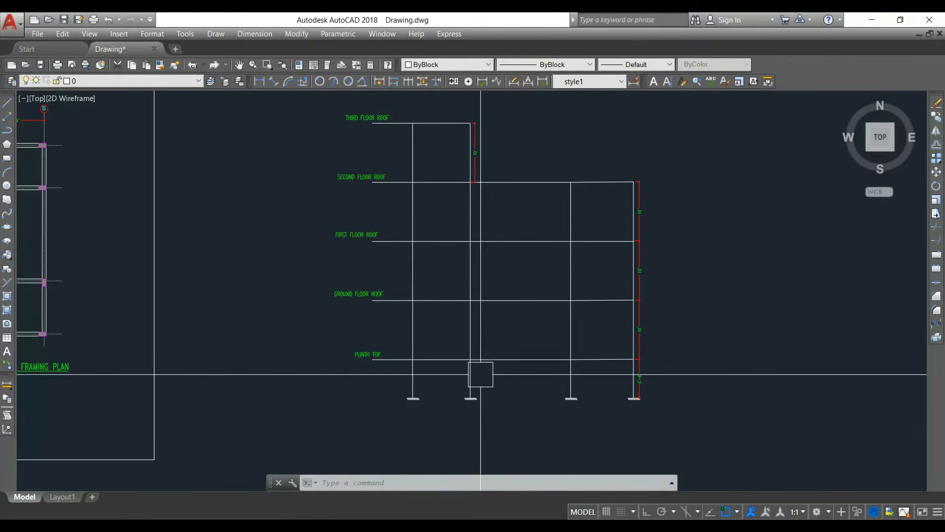
{"action": "scroll", "coordinate": [640, 375], "scroll_direction": "up", "scroll_amount": 2}
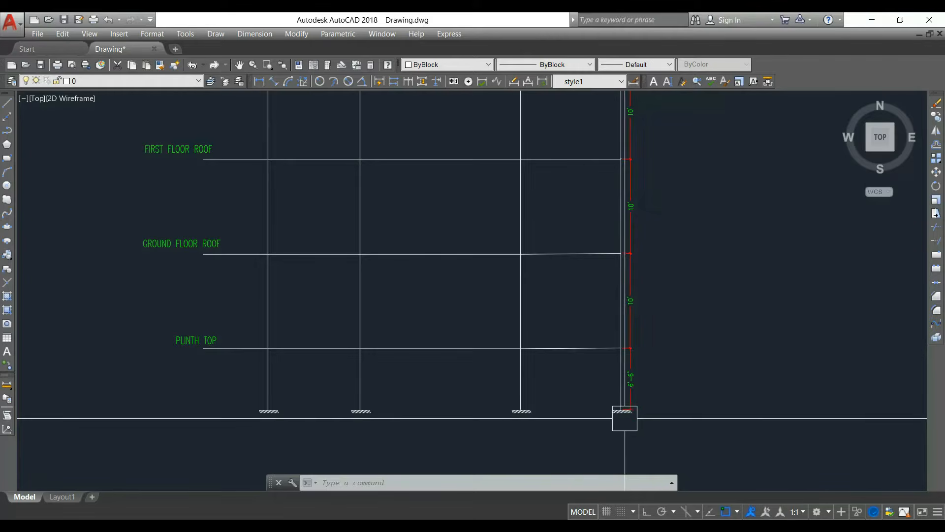
{"action": "middle_click_drag", "start_coordinate": [629, 365], "coordinate": [642, 430]}
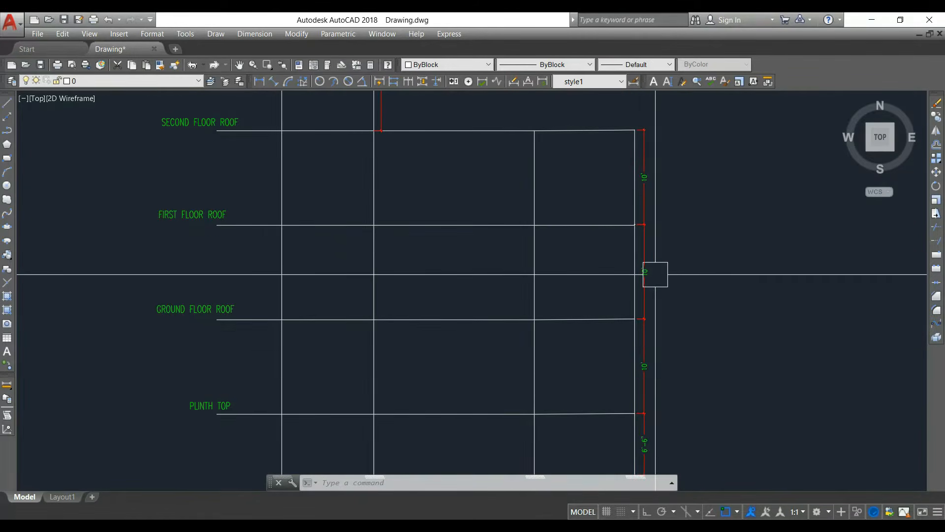
{"action": "middle_click_drag", "start_coordinate": [648, 178], "coordinate": [645, 232]}
{"action": "scroll", "coordinate": [645, 231], "scroll_direction": "down", "scroll_amount": 2}
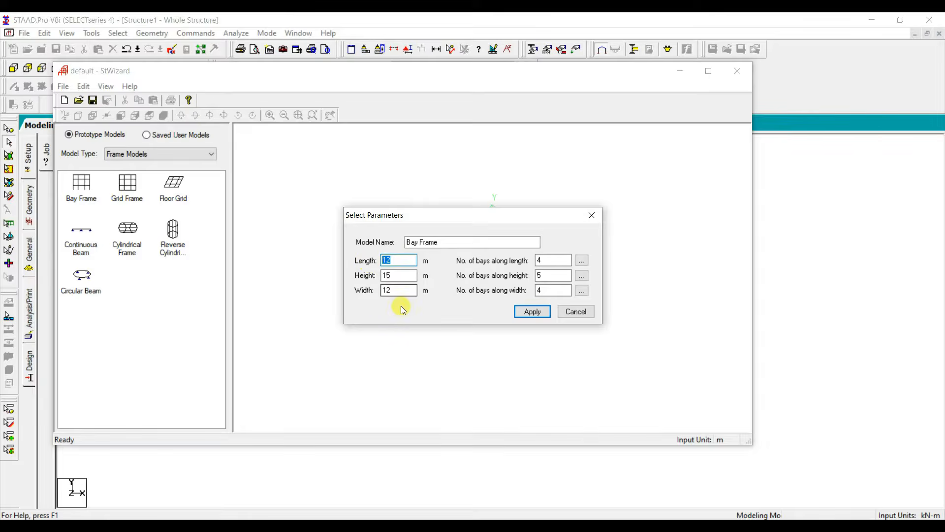
Step: In the STAAD.Pro Structure Wizard, set the bay frame's length to 11.48 m, height to 14.172 m and width to 9.71 m
{"action": "type", "text": "11.48"}
{"action": "double_click", "coordinate": [394, 275]}
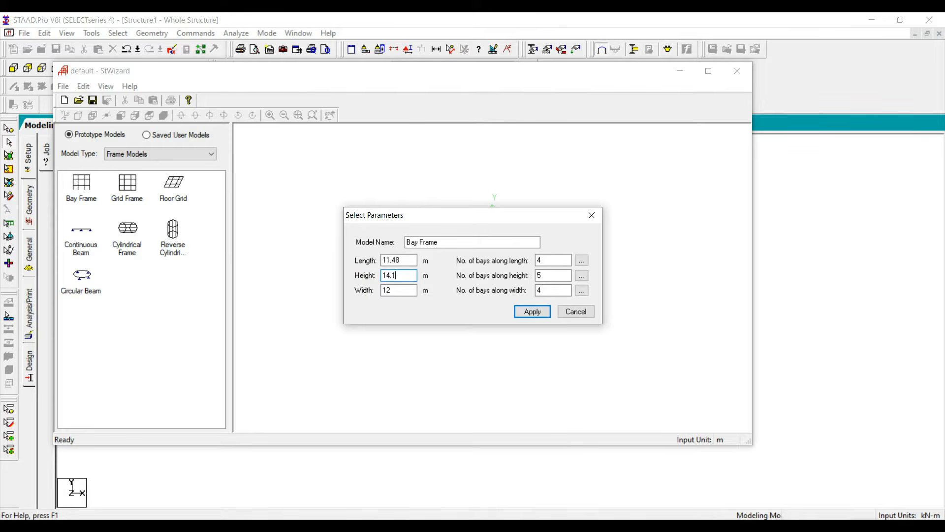
{"action": "type", "text": "9.7"}
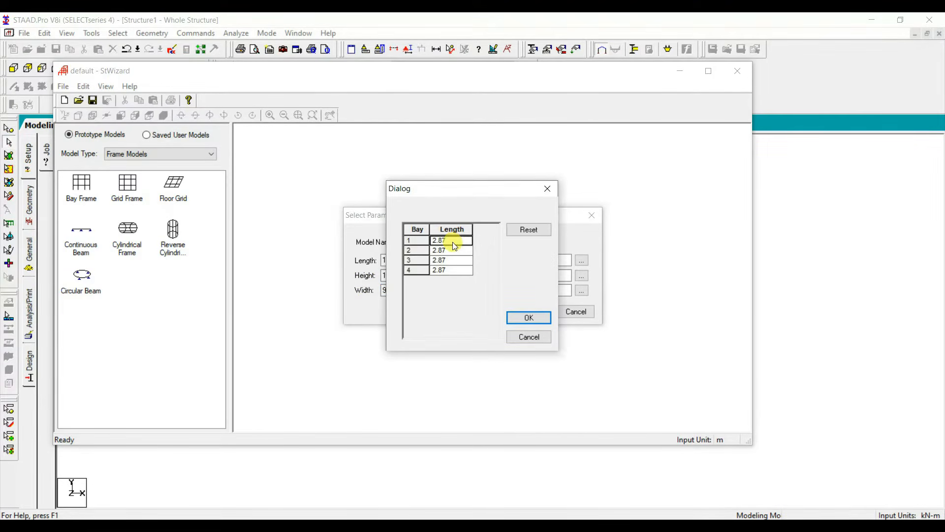
Step: Set the four bay spacings along the frame's length to 3.15, 2.74, 2.44 and 3.15 m
{"action": "left_click", "coordinate": [448, 240]}
{"action": "type", "text": "3.15"}
{"action": "left_click_drag", "start_coordinate": [448, 250], "coordinate": [427, 250]}
{"action": "type", "text": "3.15"}
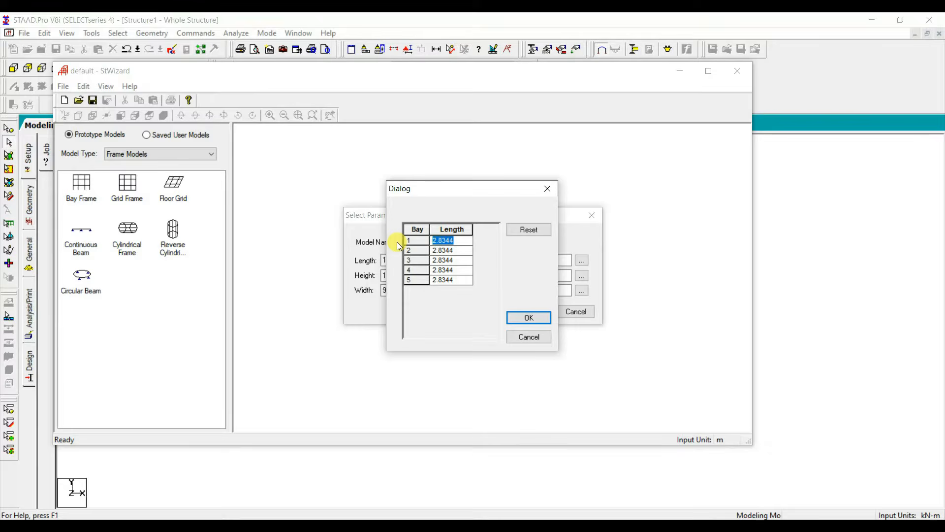
Step: Set the bay spacings along the frame's height to 1.98 m for the first bay and 3.048 m for the other four
{"action": "type", "text": "1.98"}
{"action": "key", "text": "Down"}
{"action": "left_click", "coordinate": [446, 250]}
{"action": "key", "text": "ctrl+c"}
{"action": "left_click", "coordinate": [456, 261]}
{"action": "left_click_drag", "start_coordinate": [457, 264], "coordinate": [395, 281]}
{"action": "key", "text": "ctrl+v"}
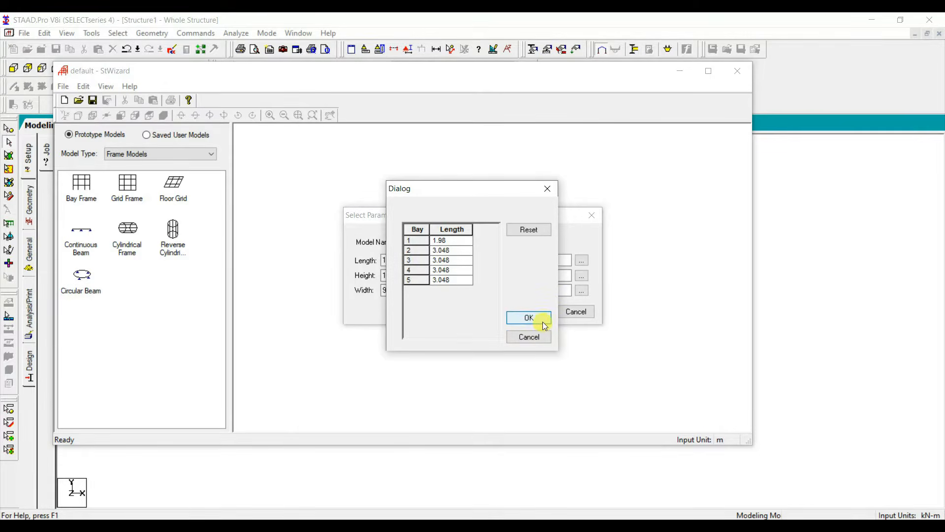
{"action": "left_click", "coordinate": [542, 321]}
Step: Set the four bay spacings along the frame's width to 2.18, 0.45, 4.34 and 2.74 m and generate the bay frame
{"action": "left_click", "coordinate": [582, 292]}
{"action": "left_click_drag", "start_coordinate": [457, 242], "coordinate": [407, 241]}
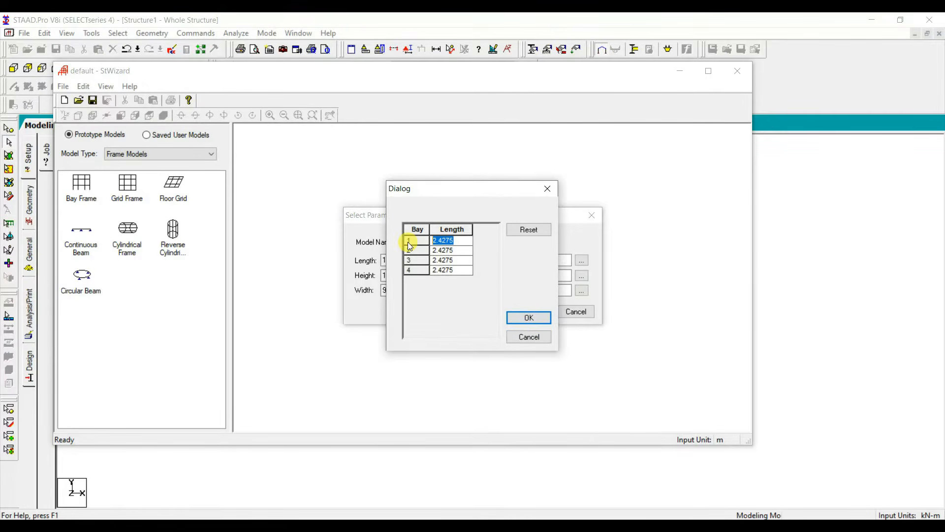
{"action": "type", "text": "2.18"}
{"action": "key", "text": "Down"}
{"action": "type", "text": "0"}
{"action": "key", "text": "Down"}
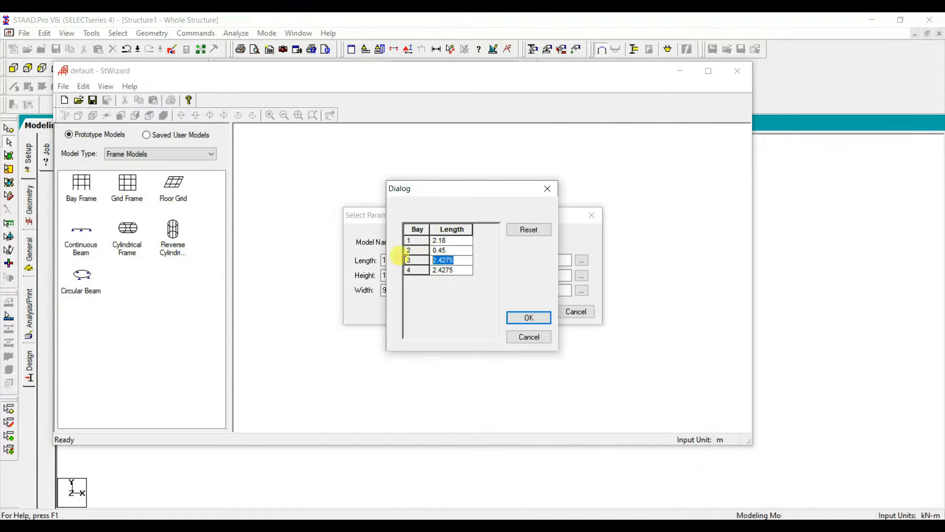
{"action": "type", "text": "4.24"}
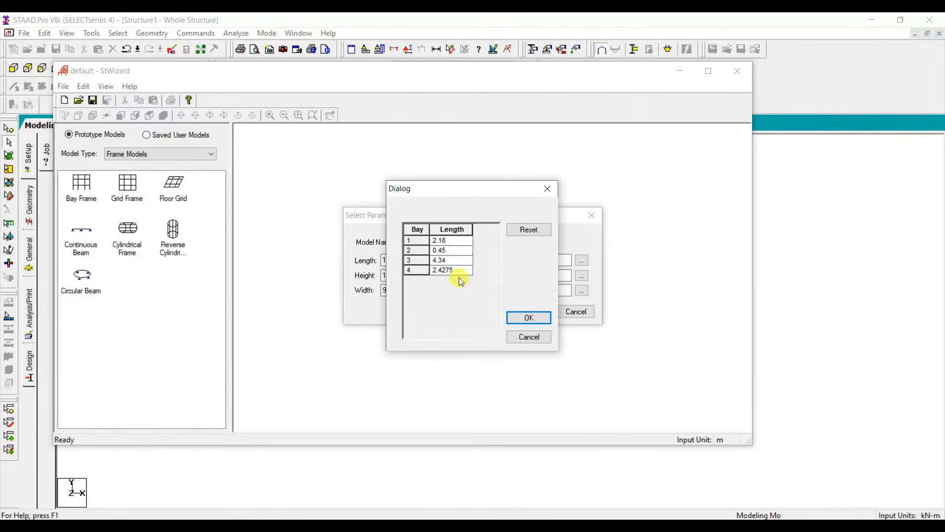
{"action": "left_click", "coordinate": [456, 270]}
{"action": "left_click_drag", "start_coordinate": [454, 270], "coordinate": [434, 270]}
{"action": "left_click", "coordinate": [535, 312]}
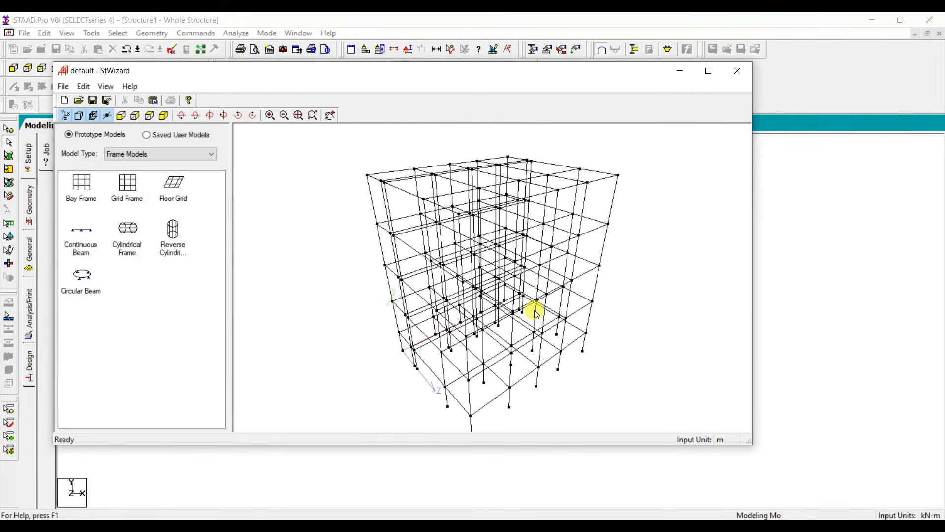
Step: Transfer the wizard prototype into the STAAD.Pro model with zero X, Y and Z offset and show the whole structure
{"action": "left_click", "coordinate": [732, 71]}
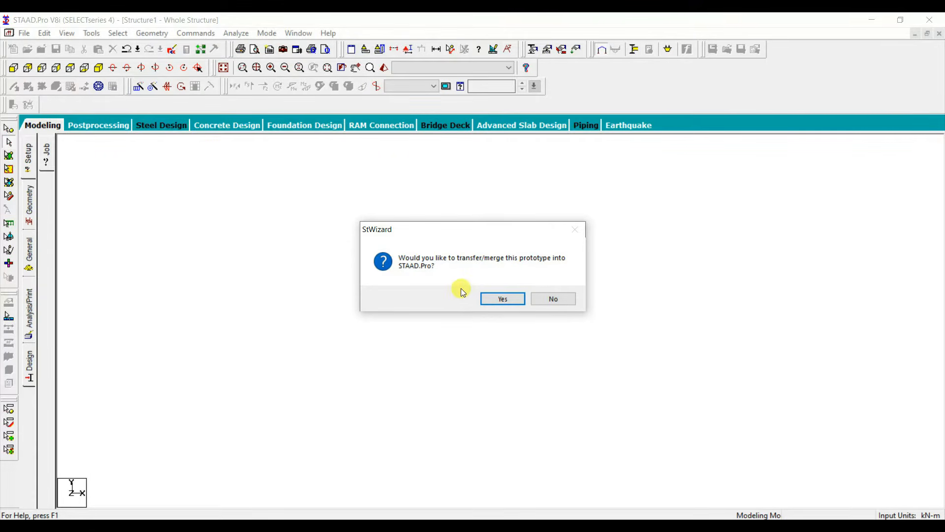
{"action": "left_click", "coordinate": [503, 299]}
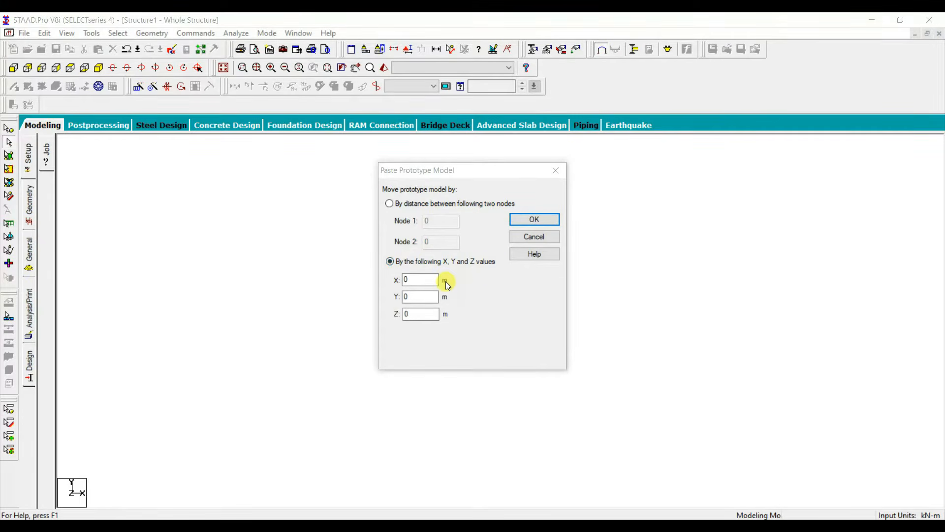
{"action": "left_click", "coordinate": [519, 222]}
{"action": "left_click", "coordinate": [223, 67]}
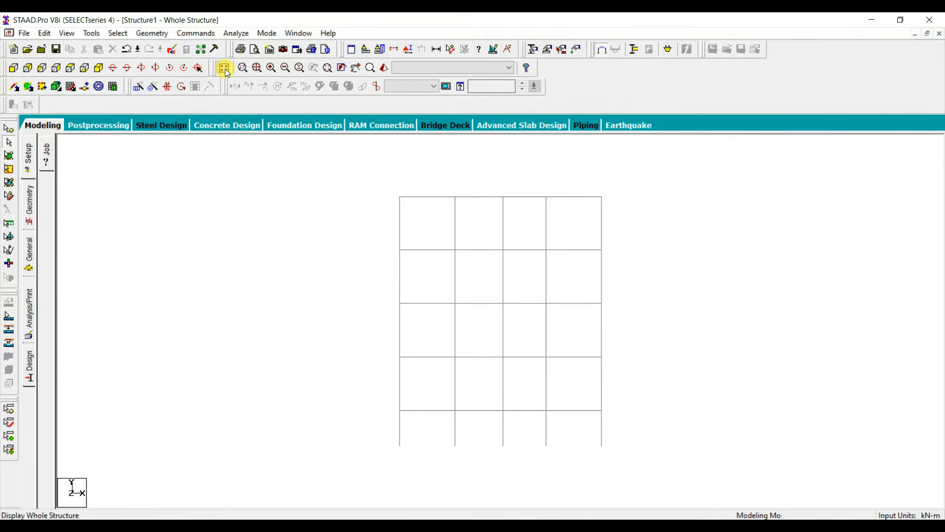
Step: In the front elevation, delete the top-storey beams and columns of the three bays beyond grid B, including their orphan nodes
{"action": "left_click", "coordinate": [14, 67]}
{"action": "left_click_drag", "start_coordinate": [649, 224], "coordinate": [473, 159]}
{"action": "key", "text": "Delete"}
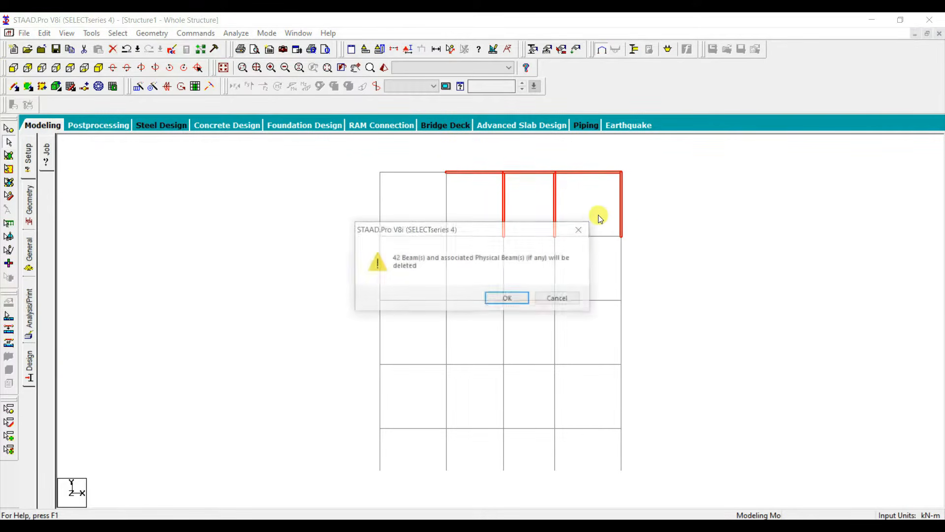
{"action": "left_click", "coordinate": [513, 300]}
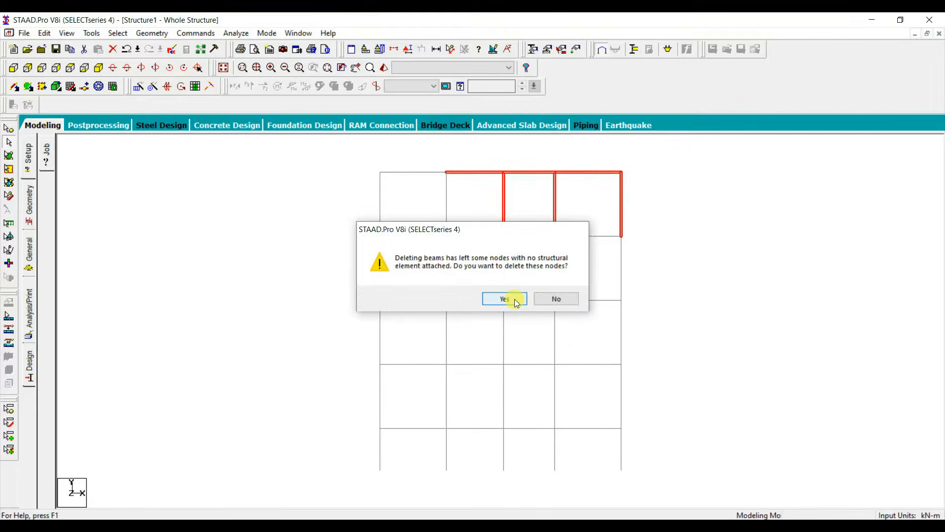
{"action": "left_click", "coordinate": [515, 299]}
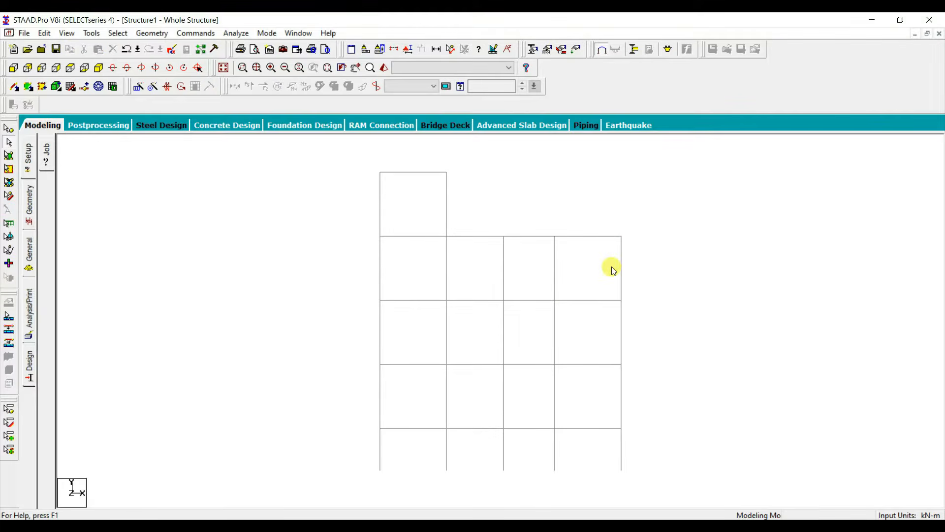
{"action": "left_click", "coordinate": [379, 445]}
{"action": "left_click", "coordinate": [379, 403]}
{"action": "left_click", "coordinate": [380, 340]}
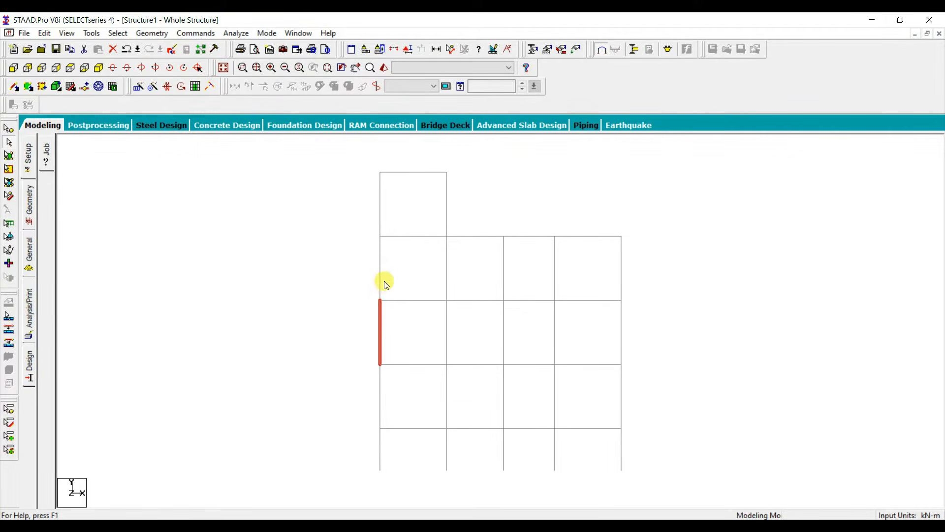
{"action": "left_click", "coordinate": [380, 271]}
{"action": "left_click", "coordinate": [386, 210]}
{"action": "left_click", "coordinate": [380, 209]}
Step: Isolate the plinth-level beams and the columns below them and tilt them into a 3D view
{"action": "left_click_drag", "start_coordinate": [446, 479], "coordinate": [169, 418]}
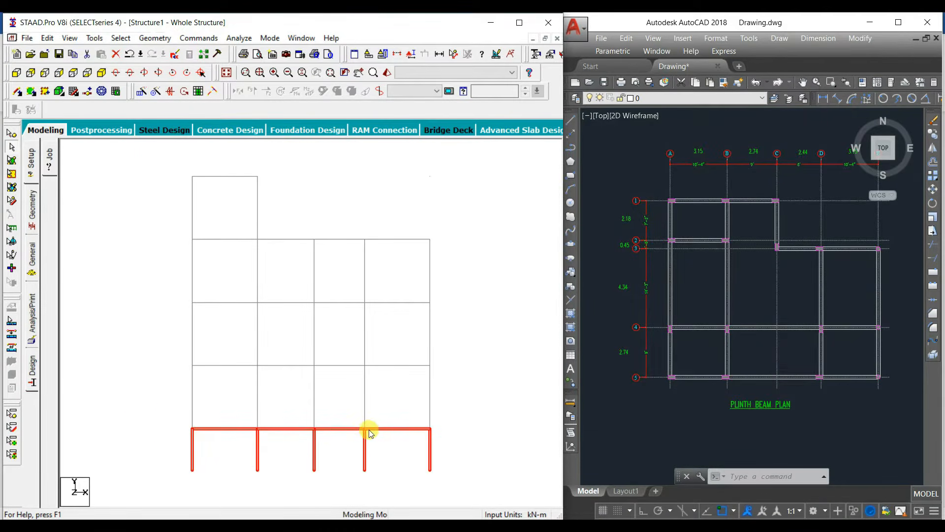
{"action": "key", "text": "alt+v"}
{"action": "key", "text": "v"}
{"action": "key", "text": "F4"}
{"action": "key", "text": "Up"}
{"action": "key", "text": "Up"}
{"action": "key", "text": "Up"}
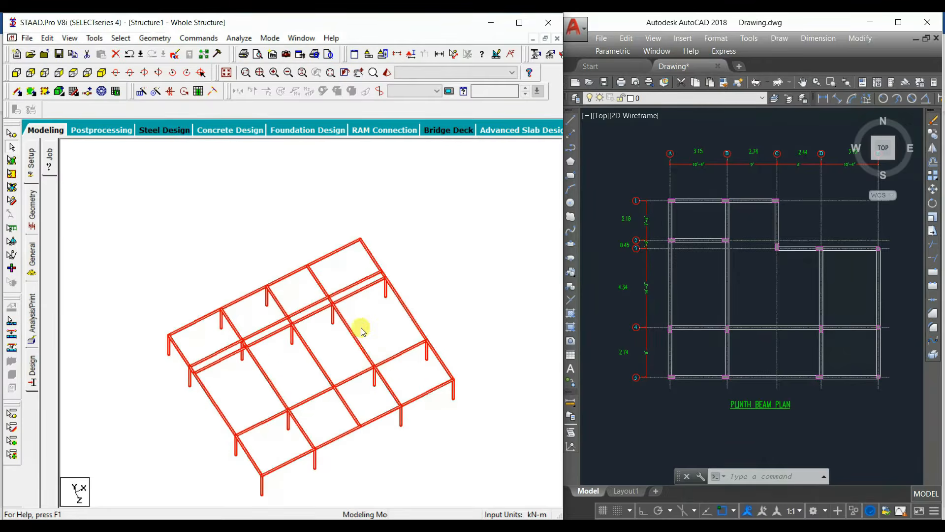
{"action": "key", "text": "Up"}
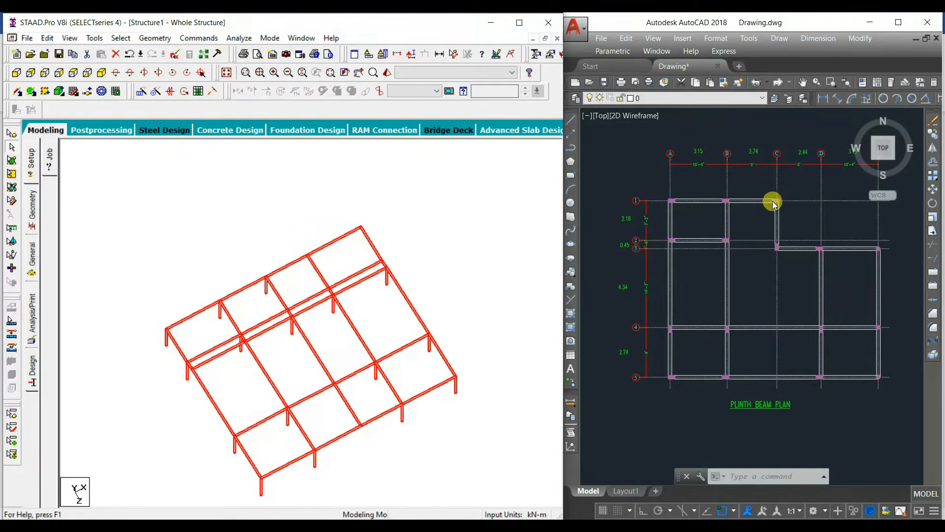
Step: Delete the plinth-level members outside the plan beyond grids C and 3, plus the surplus beams on grids 2 and 3
{"action": "left_click", "coordinate": [422, 216]}
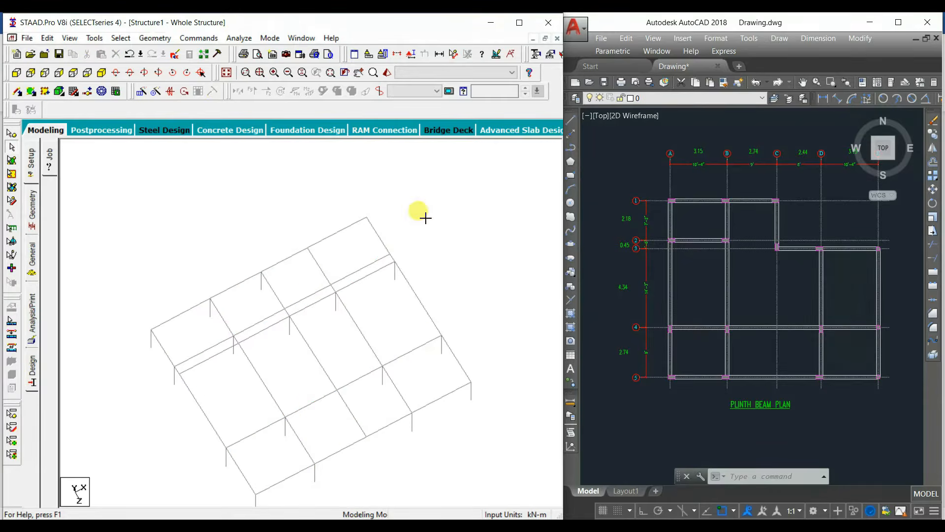
{"action": "middle_click_drag", "start_coordinate": [306, 300], "coordinate": [342, 279]}
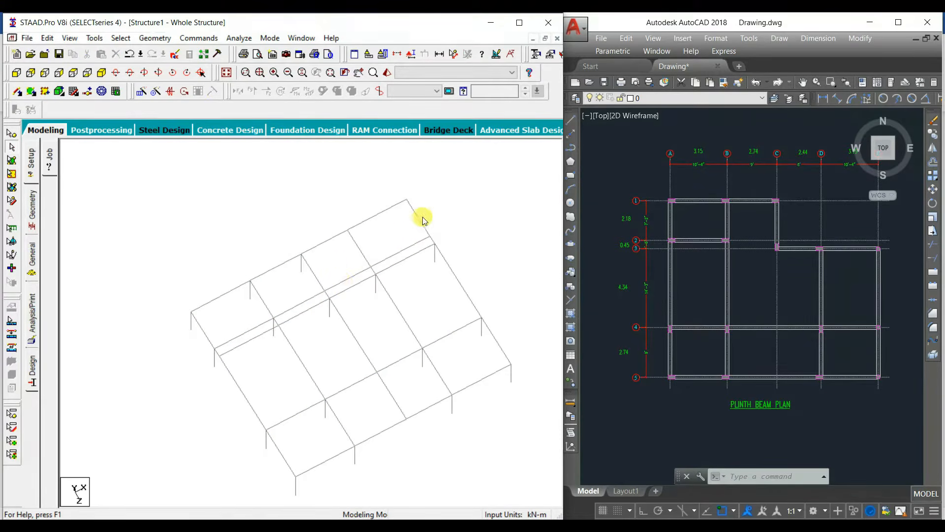
{"action": "left_click_drag", "start_coordinate": [434, 175], "coordinate": [338, 251]}
{"action": "left_click", "coordinate": [341, 280], "text": "ctrl"}
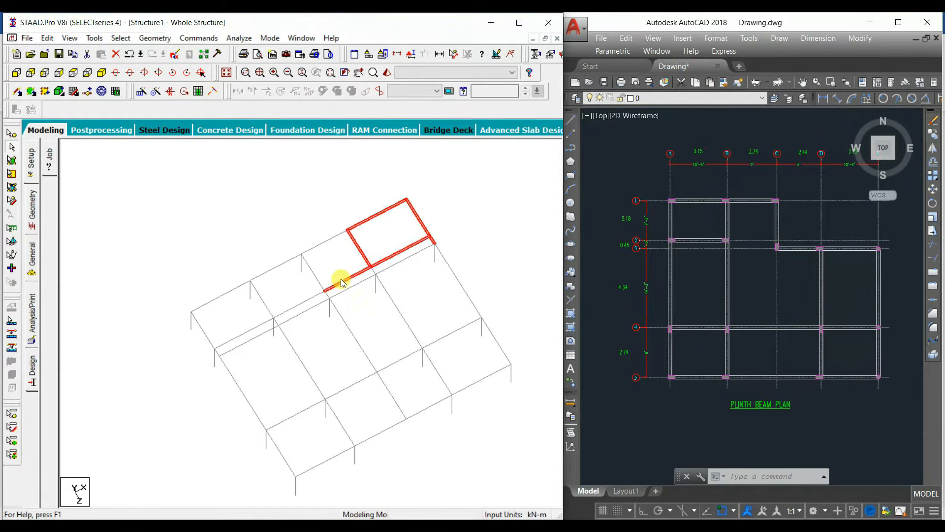
{"action": "left_click", "coordinate": [329, 244], "text": "ctrl"}
{"action": "left_click", "coordinate": [301, 304], "text": "ctrl"}
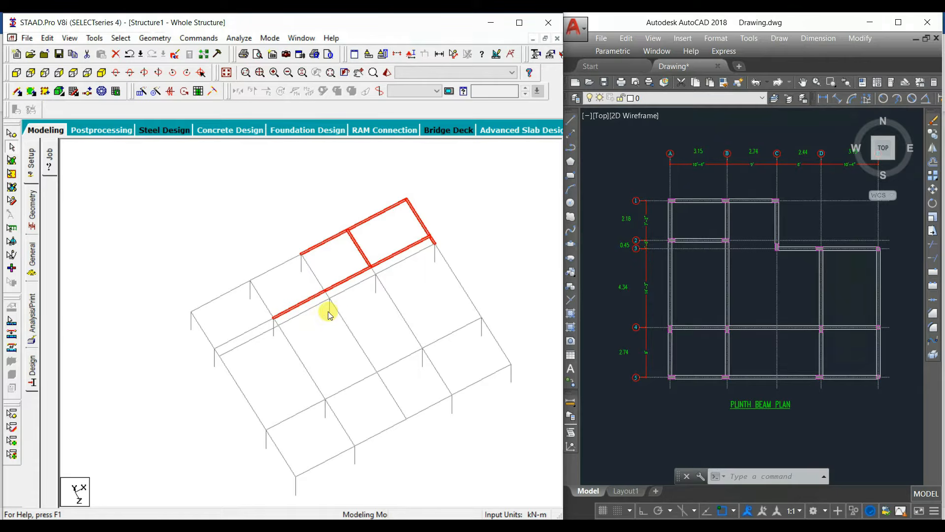
{"action": "left_click", "coordinate": [310, 309], "text": "ctrl"}
{"action": "key", "text": "Delete"}
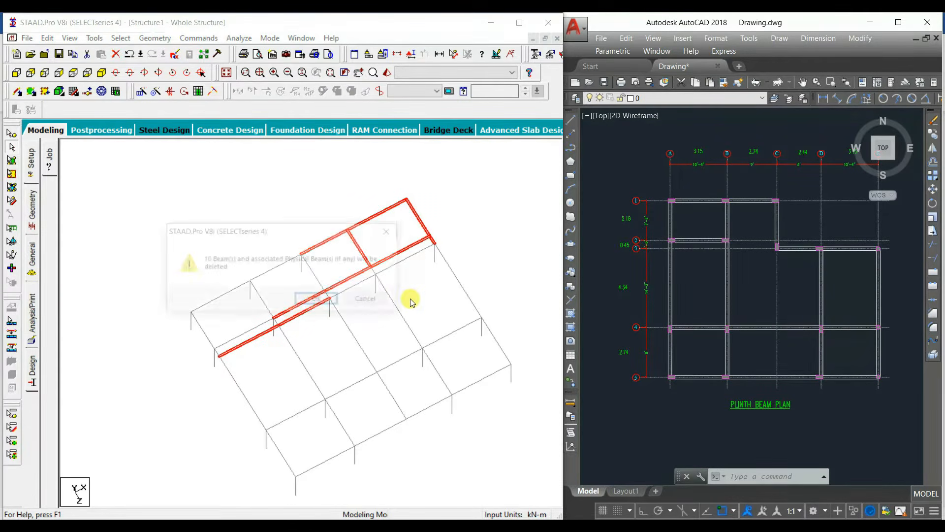
{"action": "left_click", "coordinate": [316, 302]}
Step: Delete the plinth beams on grid C between grids 3 and 5
{"action": "key", "text": "Delete"}
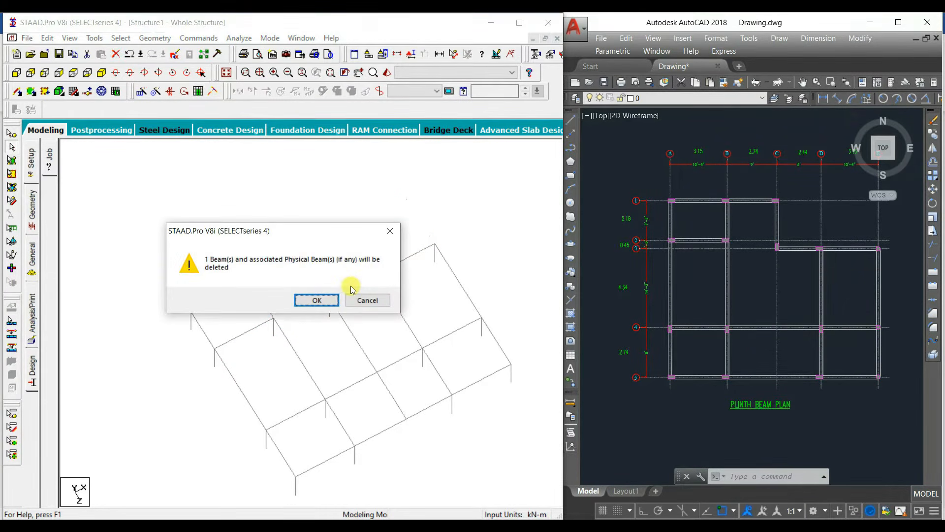
{"action": "left_click", "coordinate": [317, 300]}
{"action": "left_click", "coordinate": [396, 340]}
{"action": "key", "text": "Delete"}
{"action": "left_click", "coordinate": [315, 301]}
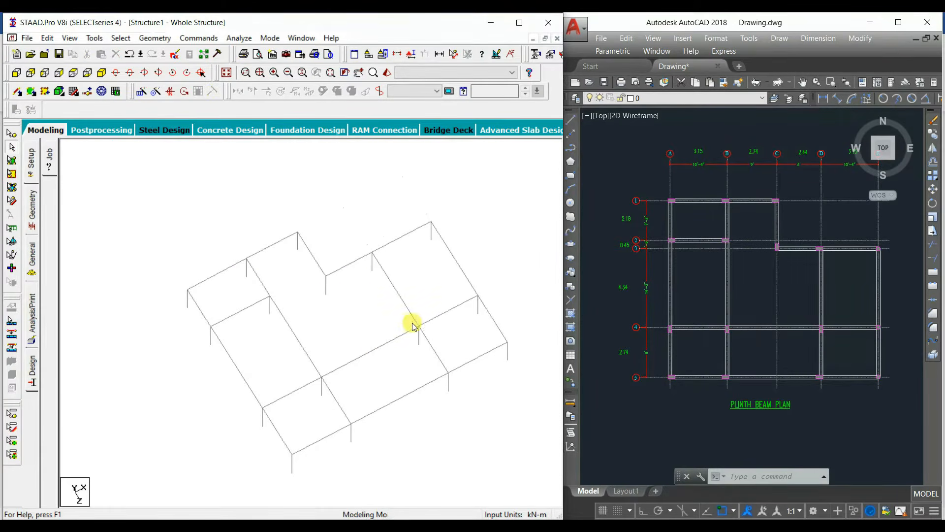
Step: Merge the split plinth beams on grids 4 and 5 between B and D, and on grid C between 1 and 3
{"action": "left_click", "coordinate": [372, 350]}
{"action": "left_click", "coordinate": [400, 399], "text": "ctrl"}
{"action": "left_click", "coordinate": [312, 253], "text": "ctrl"}
{"action": "left_click", "coordinate": [154, 37]}
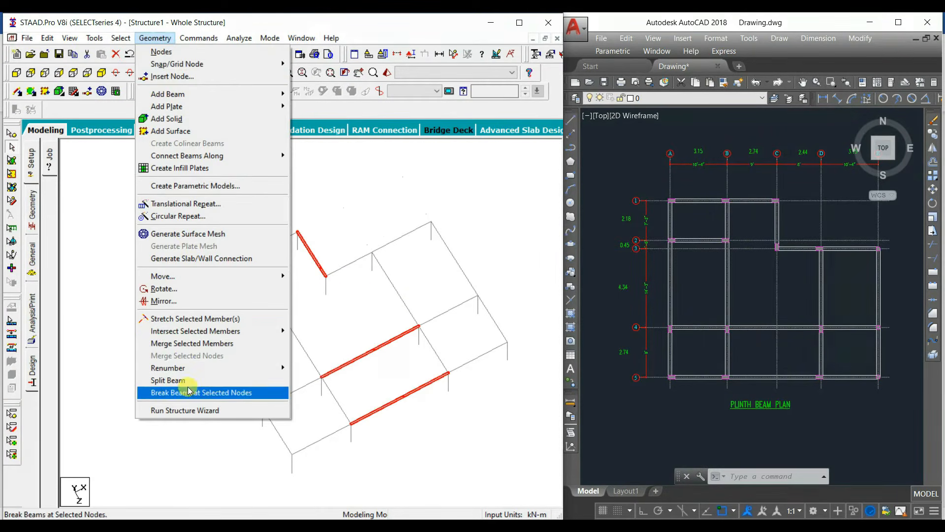
{"action": "left_click", "coordinate": [192, 355]}
{"action": "left_click", "coordinate": [331, 214]}
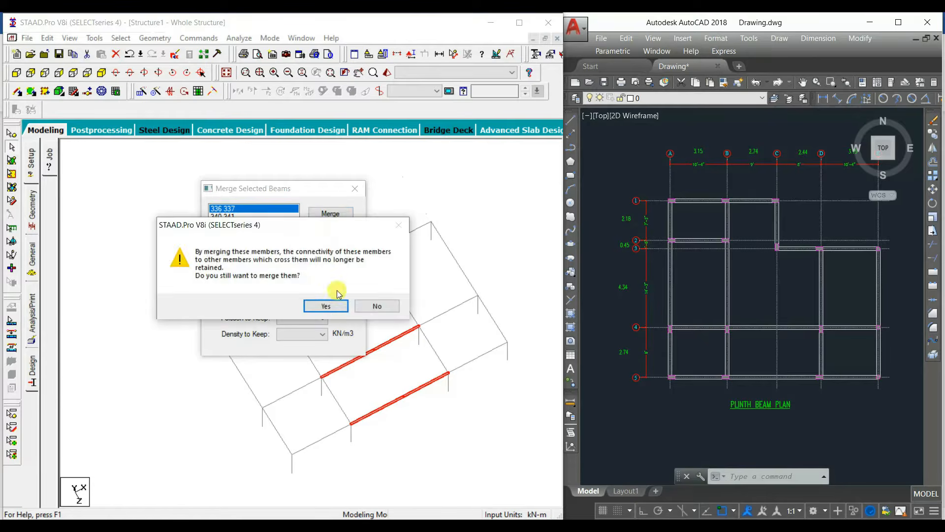
{"action": "left_click", "coordinate": [331, 305]}
{"action": "left_click", "coordinate": [335, 214]}
{"action": "left_click", "coordinate": [330, 305]}
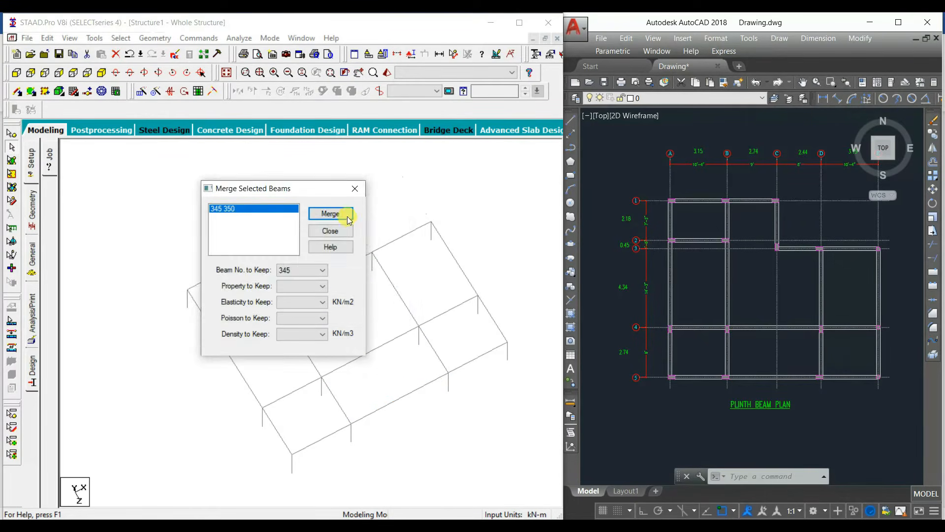
{"action": "left_click", "coordinate": [349, 216]}
{"action": "left_click", "coordinate": [332, 306]}
{"action": "left_click", "coordinate": [658, 331]}
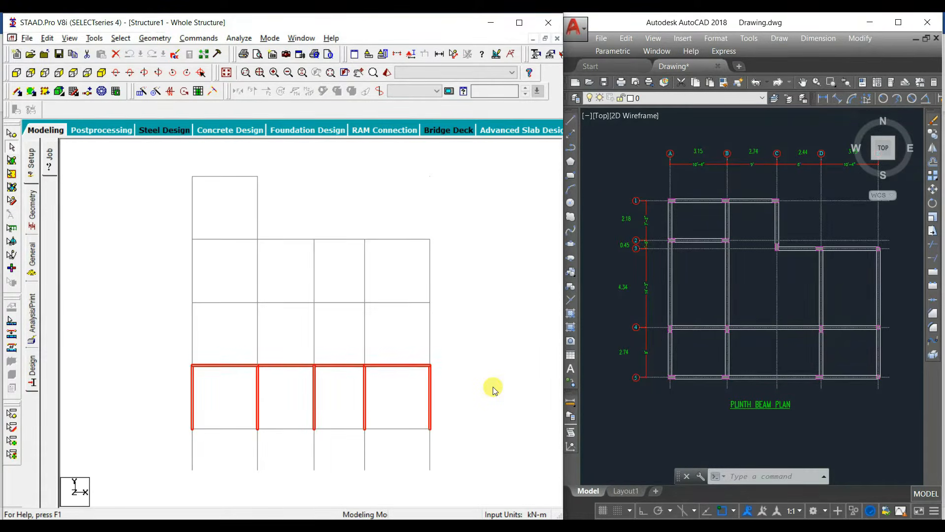
Step: Isolate the ground-floor columns and roof beams in a 3D view and bring up the ground floor roof framing plan in AutoCAD
{"action": "key", "text": "alt+v"}
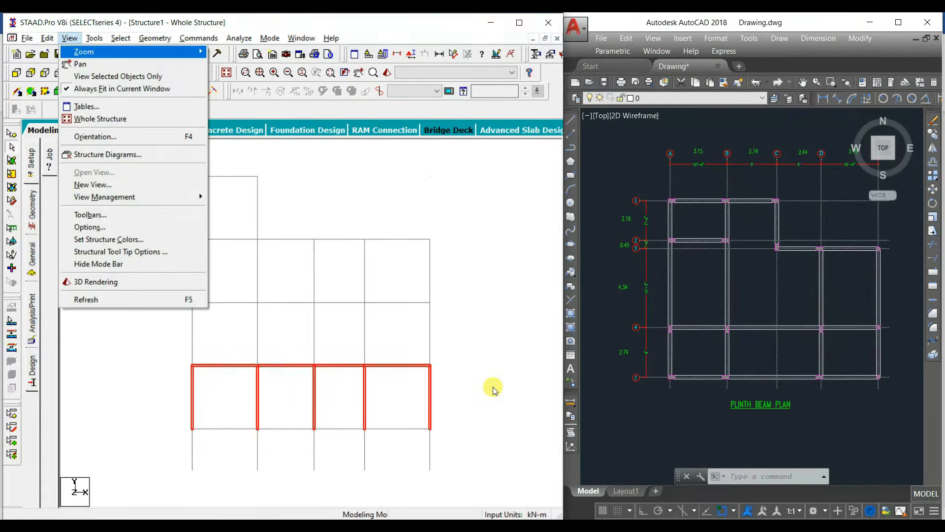
{"action": "key", "text": "v"}
{"action": "key", "text": "Down"}
{"action": "key", "text": "Right"}
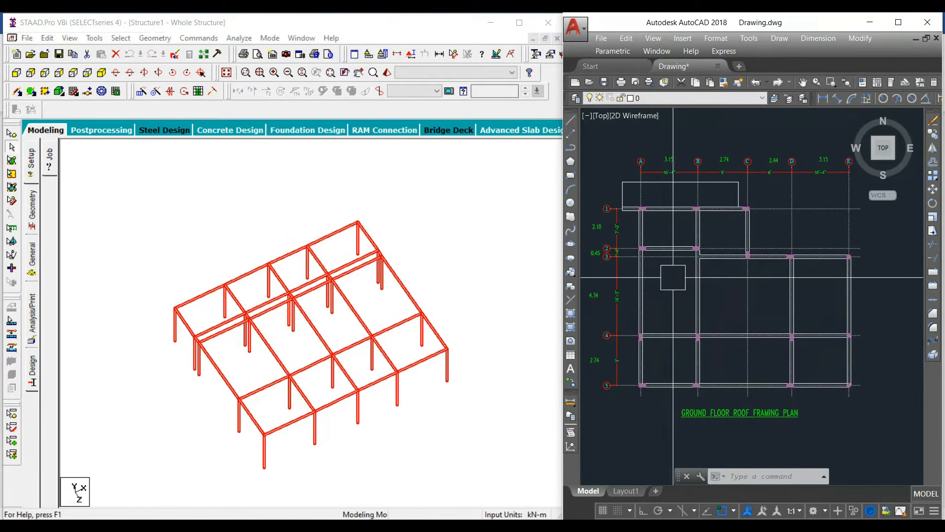
{"action": "middle_click_drag", "start_coordinate": [673, 277], "coordinate": [698, 284]}
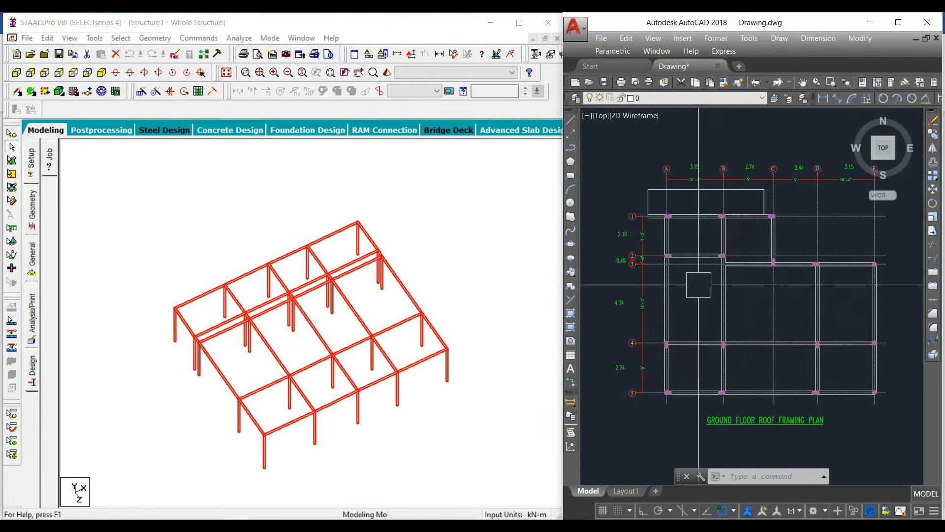
Step: Delete the ground-floor beams and columns in the corner outside the plan, beyond grids C and 3
{"action": "left_click_drag", "start_coordinate": [414, 178], "coordinate": [318, 272]}
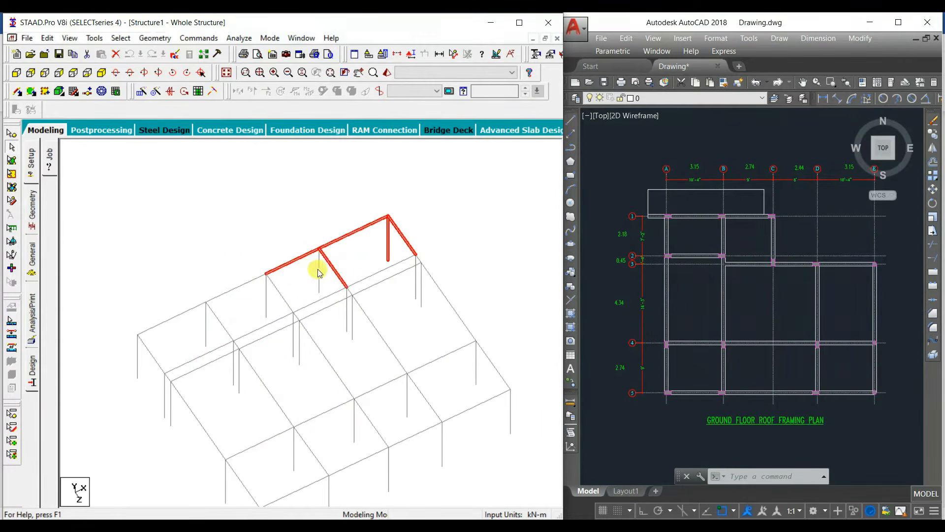
{"action": "key", "text": "Delete"}
{"action": "left_click", "coordinate": [312, 300]}
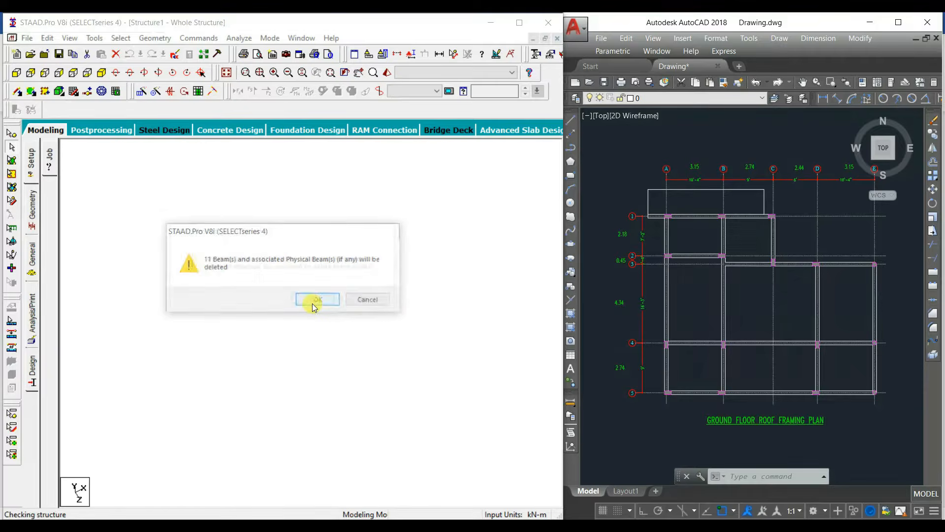
{"action": "left_click", "coordinate": [308, 303]}
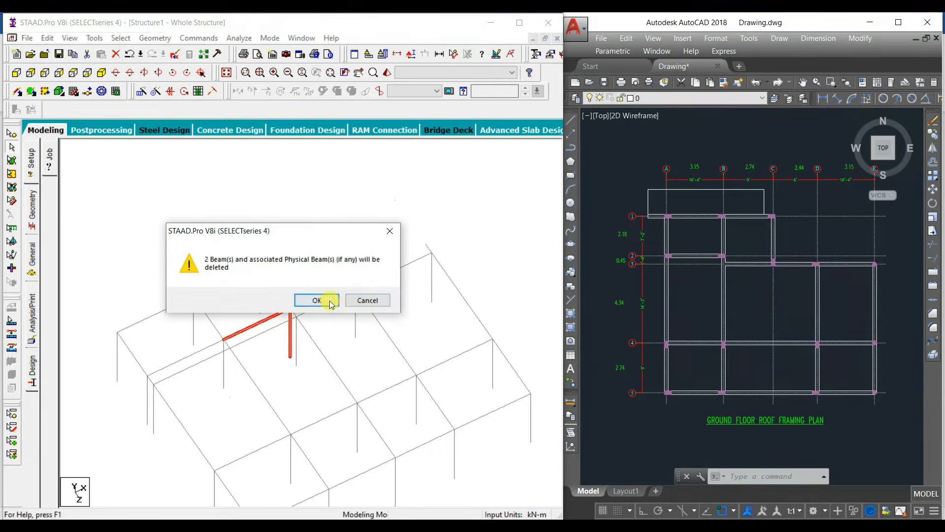
Step: Delete the surplus grid 2 beam and column beside grid C, and the grid C beams and columns between grids 3 and 5
{"action": "left_click", "coordinate": [327, 298]}
{"action": "left_click", "coordinate": [308, 301]}
{"action": "key", "text": "Delete"}
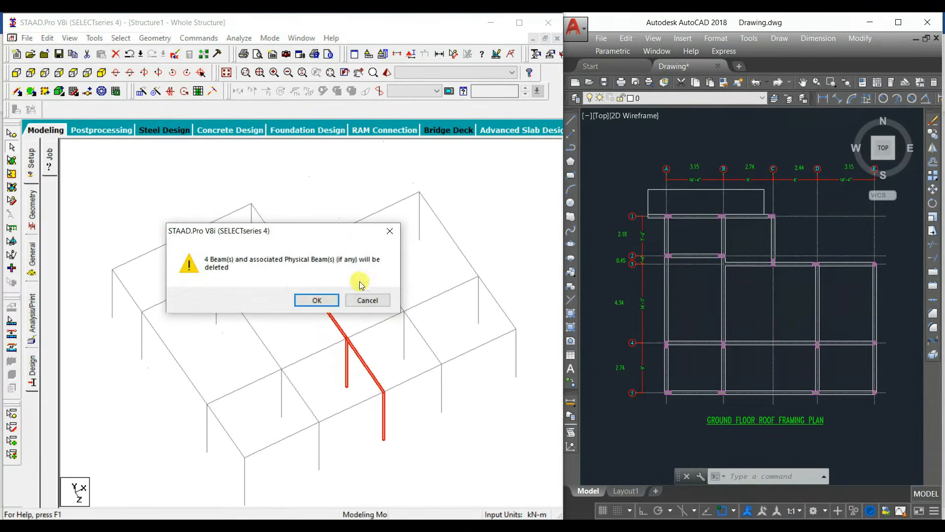
{"action": "left_click", "coordinate": [323, 301]}
Step: Merge the split ground-floor roof beams on grids 4 and 5 between B and D
{"action": "left_click", "coordinate": [351, 338]}
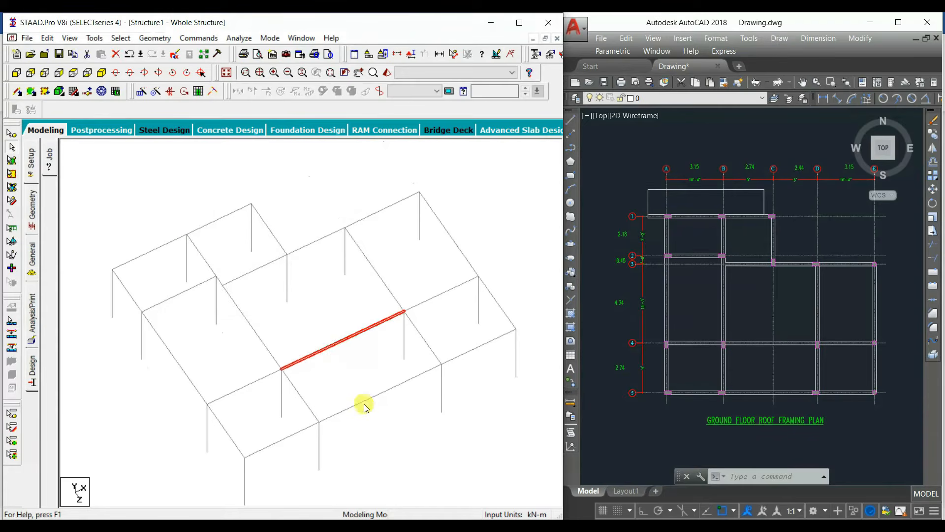
{"action": "left_click", "coordinate": [405, 383], "text": "ctrl"}
{"action": "left_click", "coordinate": [154, 38]}
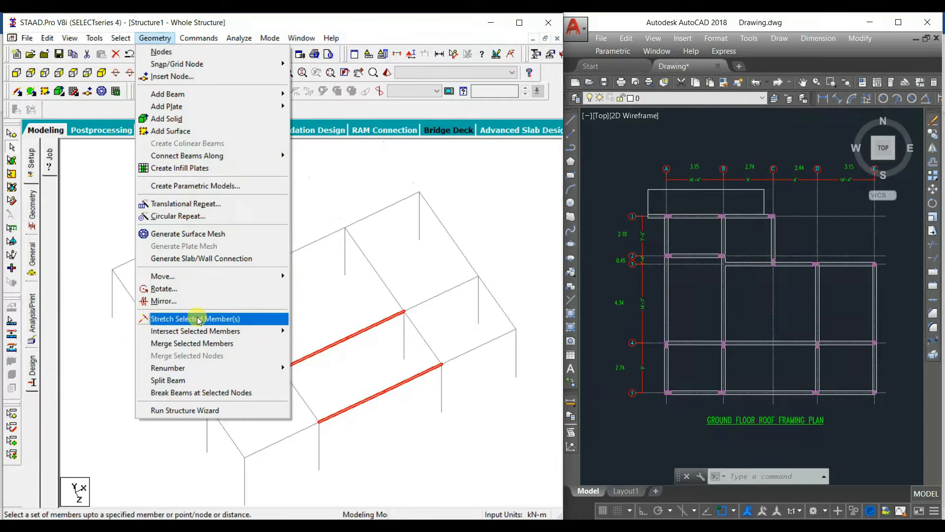
{"action": "left_click", "coordinate": [189, 344]}
{"action": "left_click", "coordinate": [330, 213]}
{"action": "left_click", "coordinate": [326, 306]}
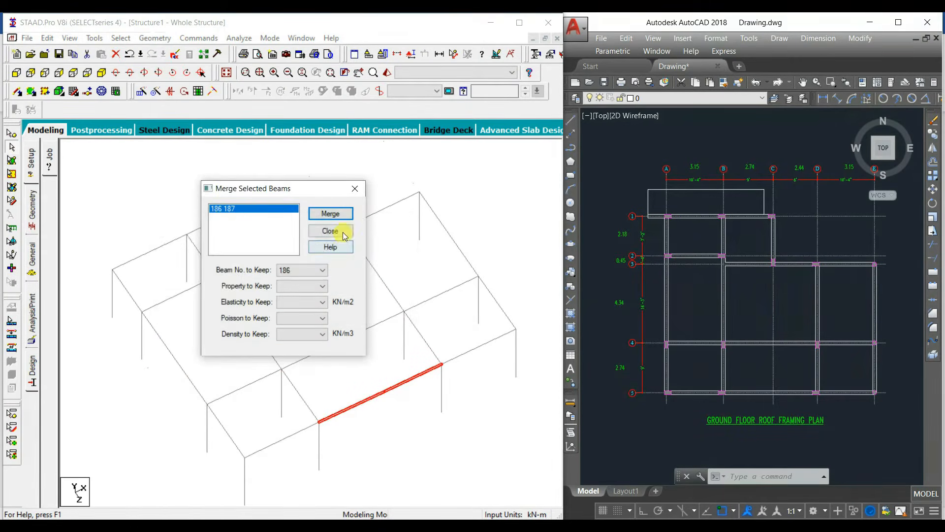
{"action": "left_click", "coordinate": [331, 231]}
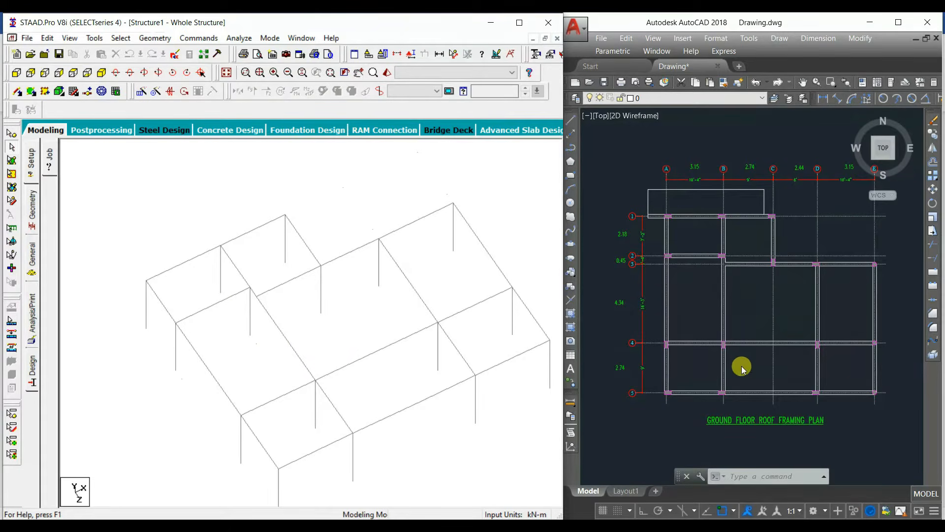
Step: Switch to AutoCAD and measure how far the grid 1 beam overhangs beyond grid A in the ground floor roof framing plan
{"action": "scroll", "coordinate": [676, 212], "scroll_direction": "up", "scroll_amount": 2}
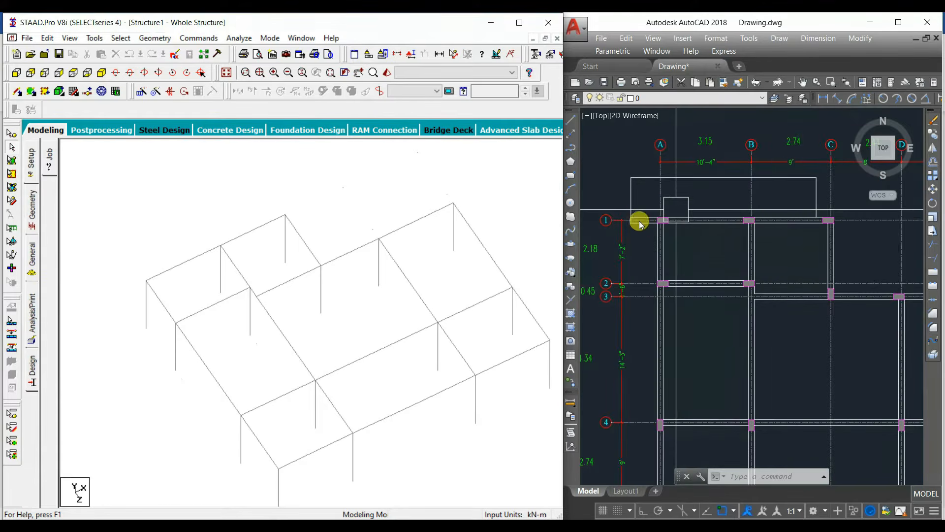
{"action": "scroll", "coordinate": [639, 222], "scroll_direction": "up", "scroll_amount": 4}
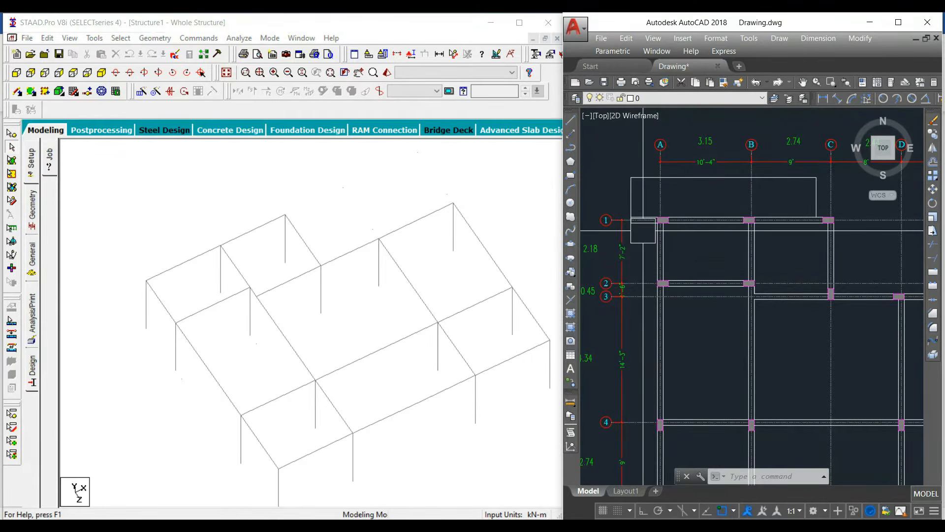
{"action": "left_click", "coordinate": [819, 100]}
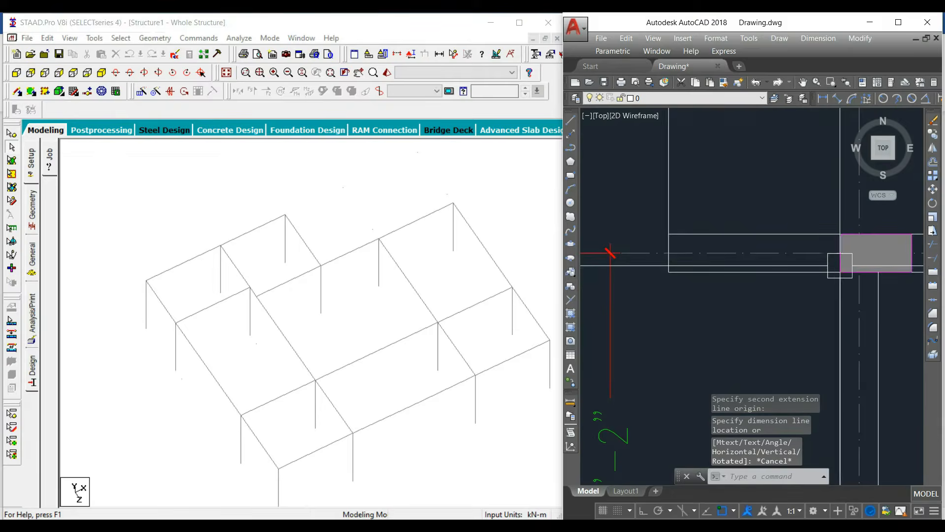
{"action": "key", "text": "Return"}
{"action": "left_click", "coordinate": [859, 272]}
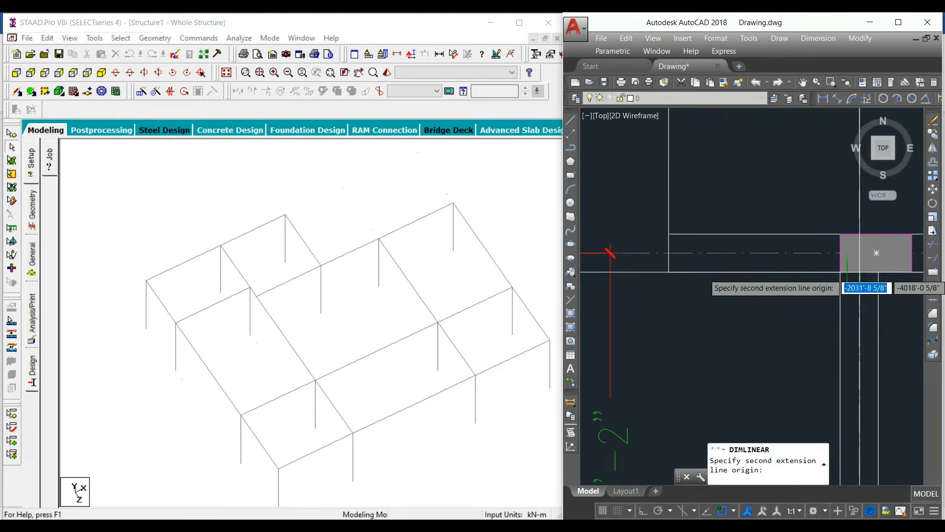
{"action": "left_click", "coordinate": [859, 272]}
{"action": "key", "text": "Escape"}
{"action": "scroll", "coordinate": [780, 271], "scroll_direction": "down", "scroll_amount": 2}
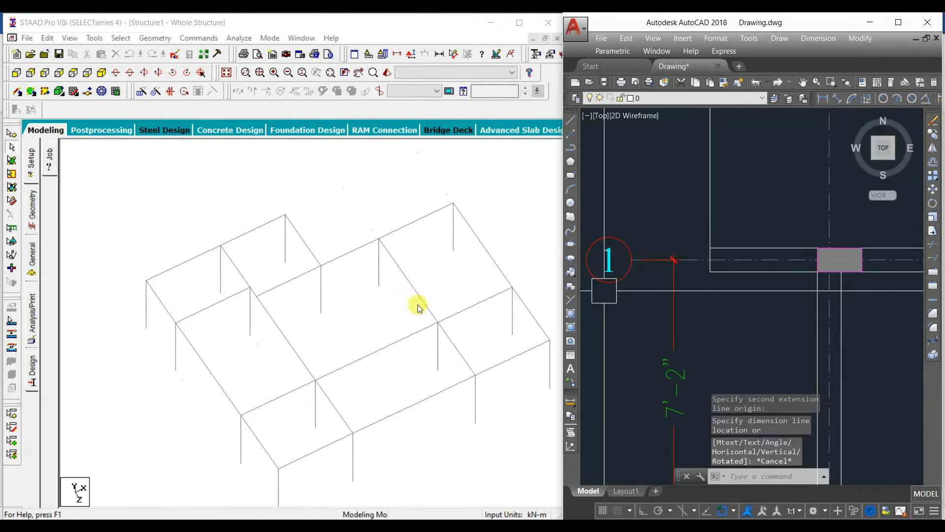
Step: In STAAD.Pro, paste a copy of the roof node at A-1 offset -1 m in X, and add the overhang beam between the two nodes
{"action": "scroll", "coordinate": [264, 293], "scroll_direction": "up", "scroll_amount": 3}
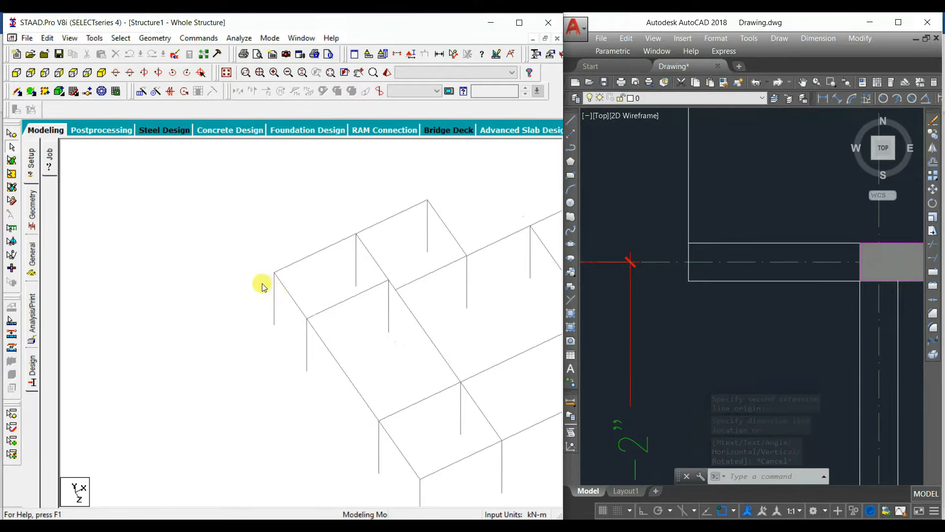
{"action": "left_click", "coordinate": [11, 132]}
{"action": "left_click", "coordinate": [264, 271]}
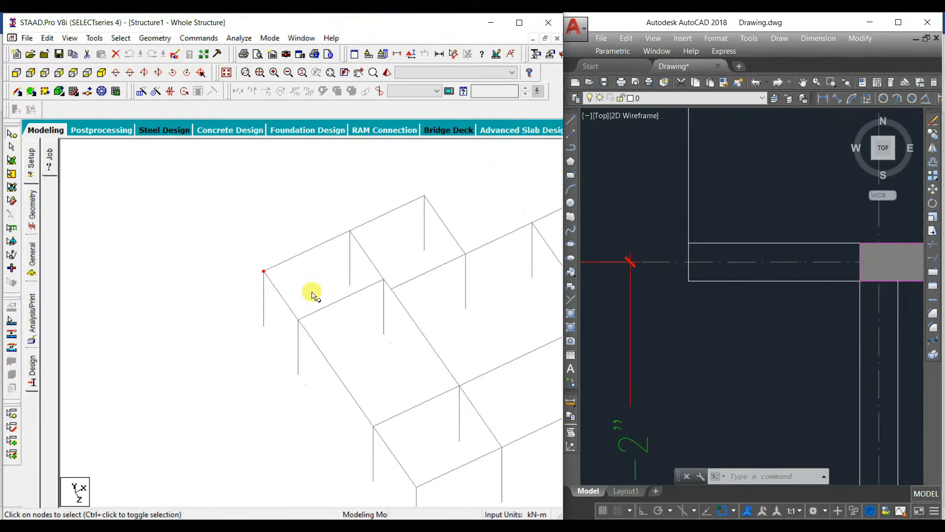
{"action": "key", "text": "ctrl+v"}
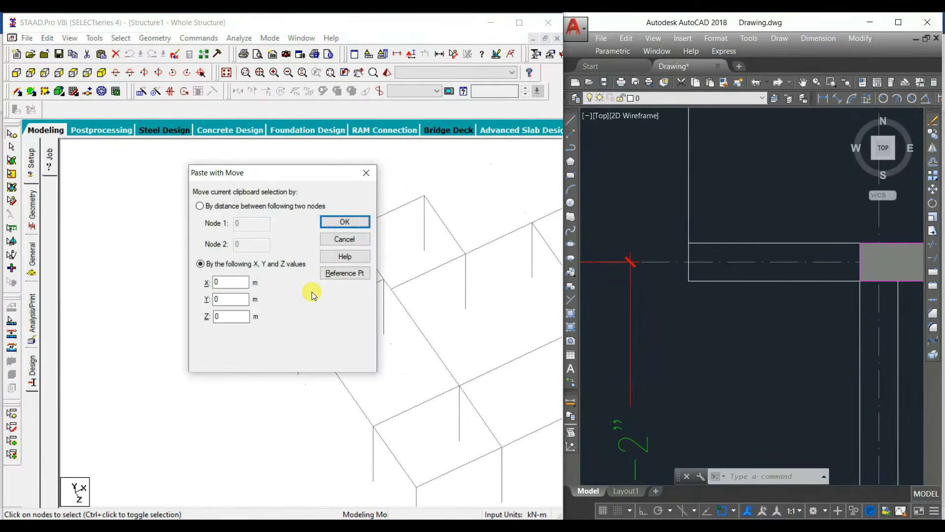
{"action": "left_click_drag", "start_coordinate": [269, 173], "coordinate": [366, 181]}
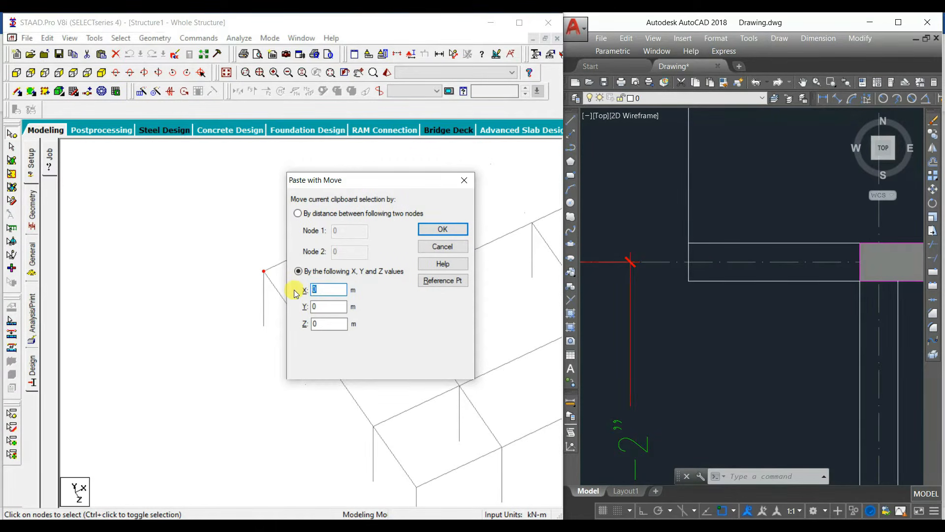
{"action": "type", "text": "-1"}
{"action": "key", "text": "Return"}
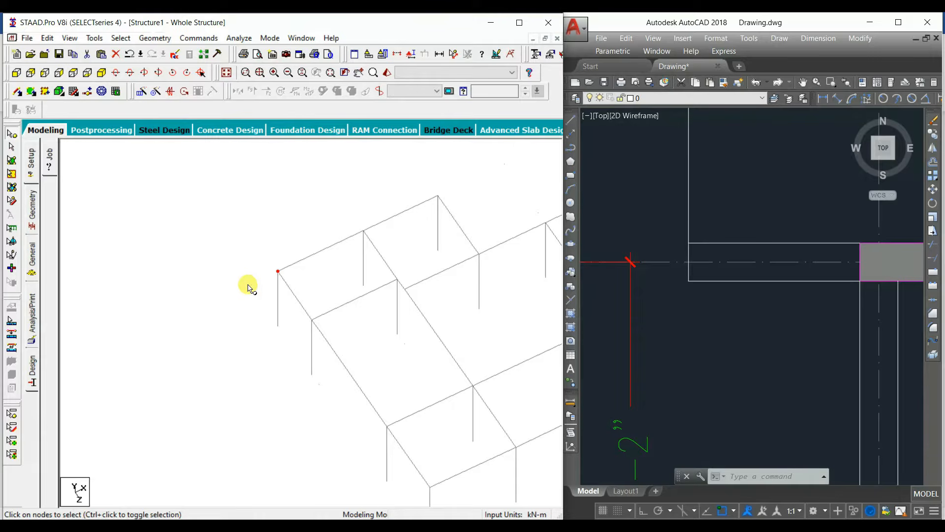
{"action": "left_click", "coordinate": [17, 92]}
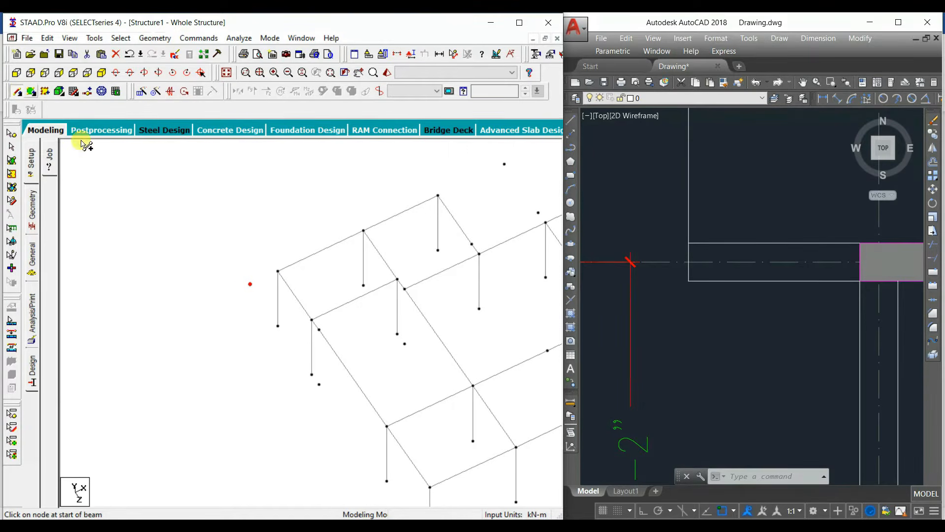
{"action": "left_click", "coordinate": [252, 282]}
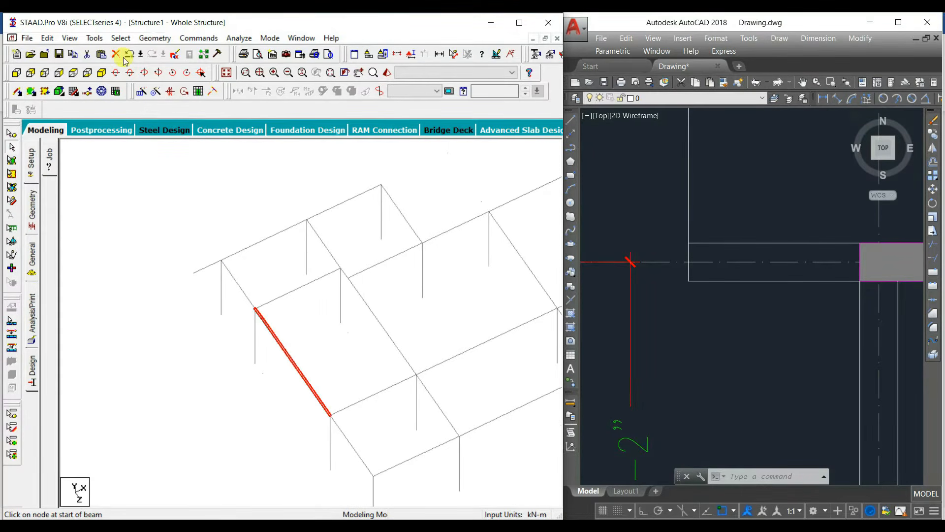
Step: Merge the split ground-floor roof beam on grid A between grids 2 and 4
{"action": "left_click", "coordinate": [154, 37]}
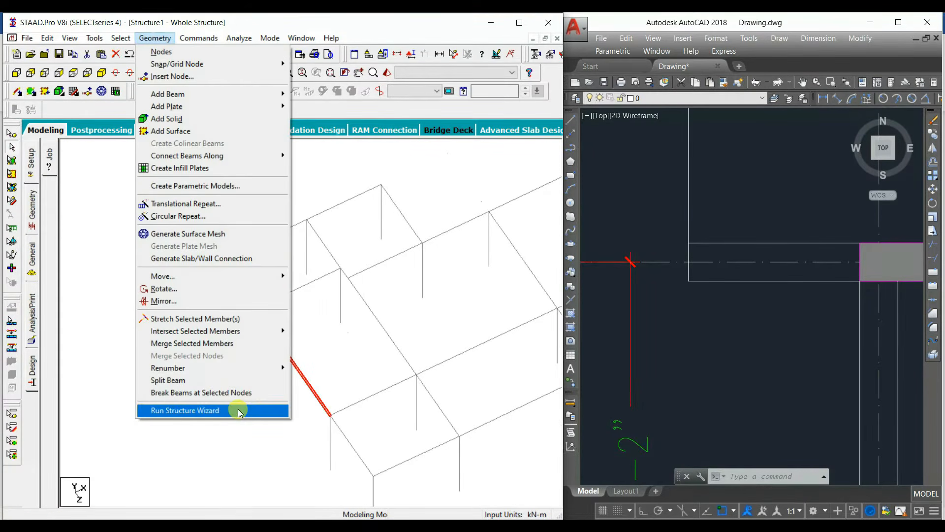
{"action": "left_click", "coordinate": [239, 345]}
{"action": "left_click", "coordinate": [330, 213]}
{"action": "left_click", "coordinate": [326, 306]}
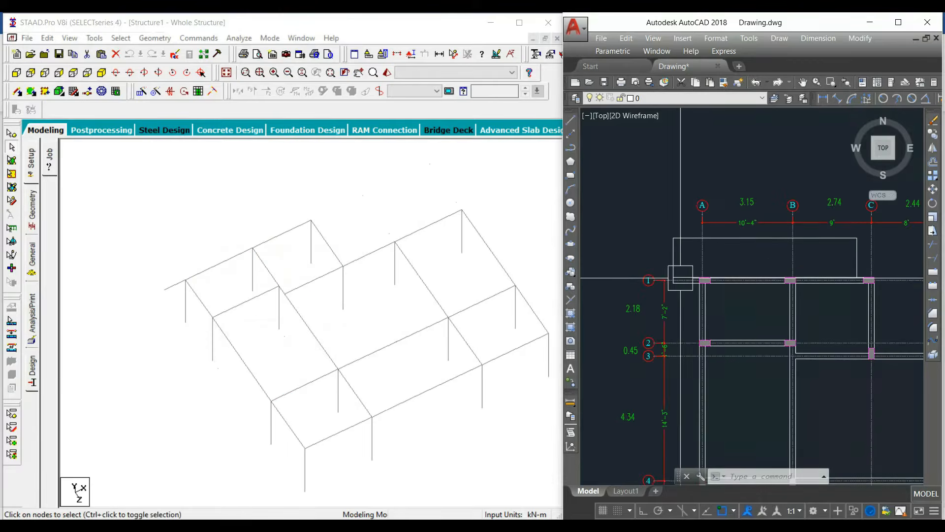
Step: Isolate the first-floor columns and roof beams in a 3D view and bring up the first floor roof framing plan in AutoCAD
{"action": "middle_click_drag", "start_coordinate": [637, 344], "coordinate": [636, 250]}
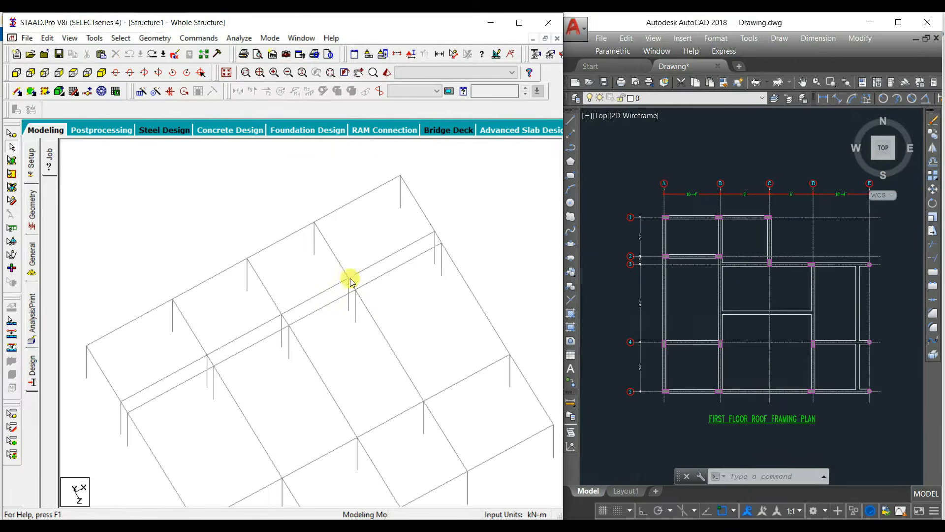
{"action": "scroll", "coordinate": [360, 295], "scroll_direction": "up", "scroll_amount": 2}
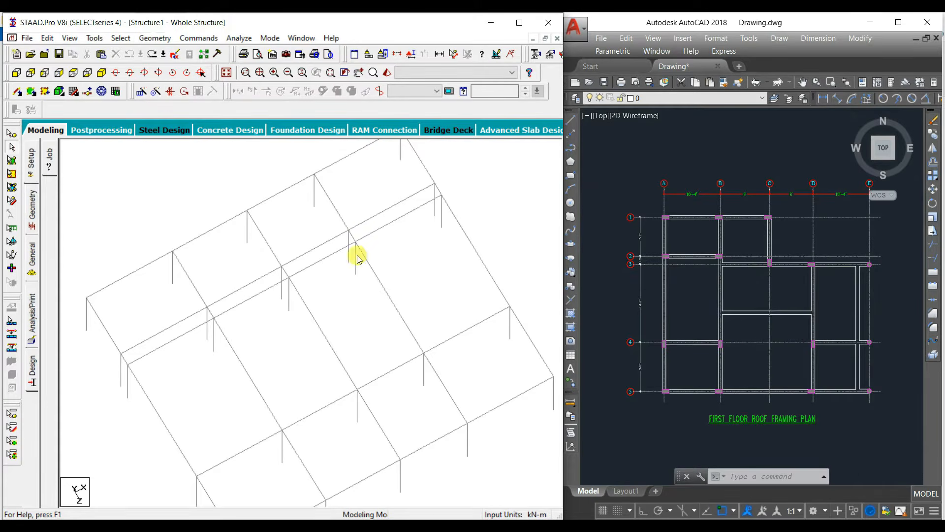
{"action": "middle_click_drag", "start_coordinate": [355, 253], "coordinate": [358, 319]}
Step: Delete the first-floor corner members beyond grids C and 3, plus the surplus grid 2 and grid 3 beams and columns absent from the plan
{"action": "left_click_drag", "start_coordinate": [415, 177], "coordinate": [302, 269]}
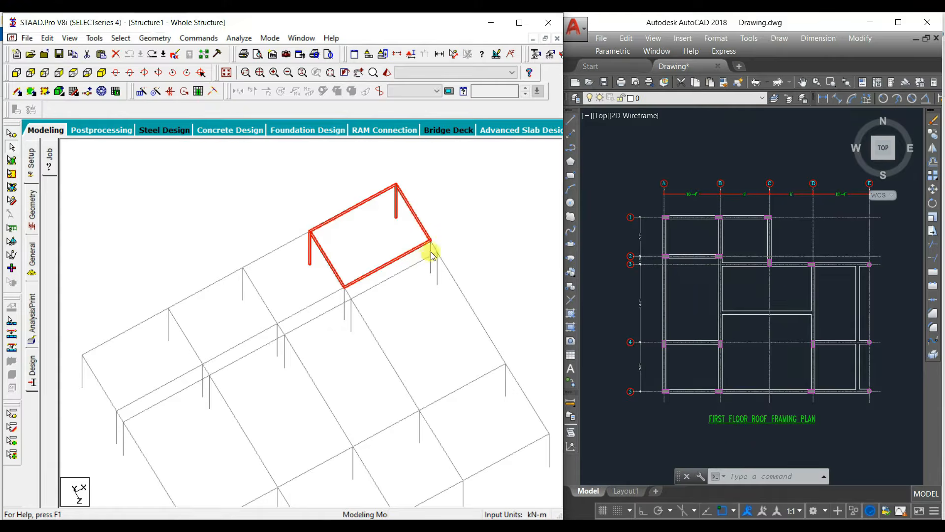
{"action": "key", "text": "Delete"}
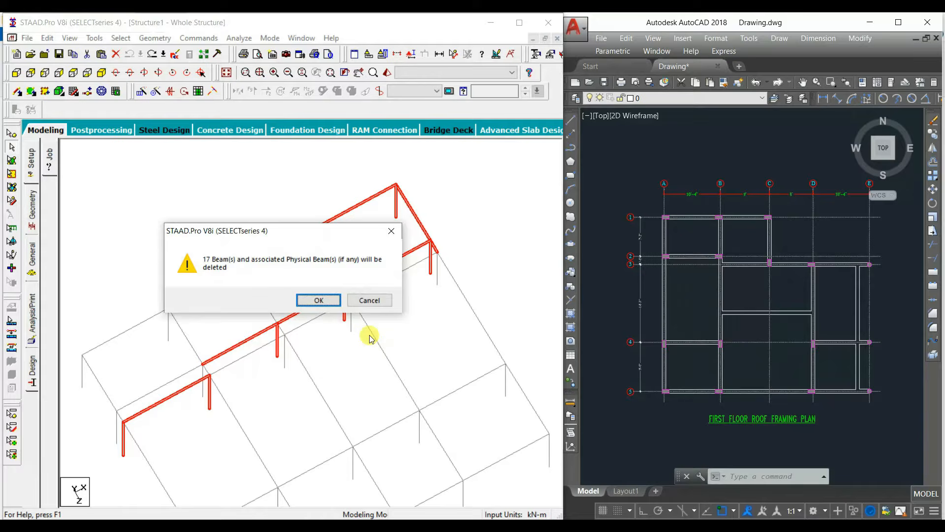
{"action": "left_click", "coordinate": [320, 300]}
{"action": "left_click", "coordinate": [315, 299]}
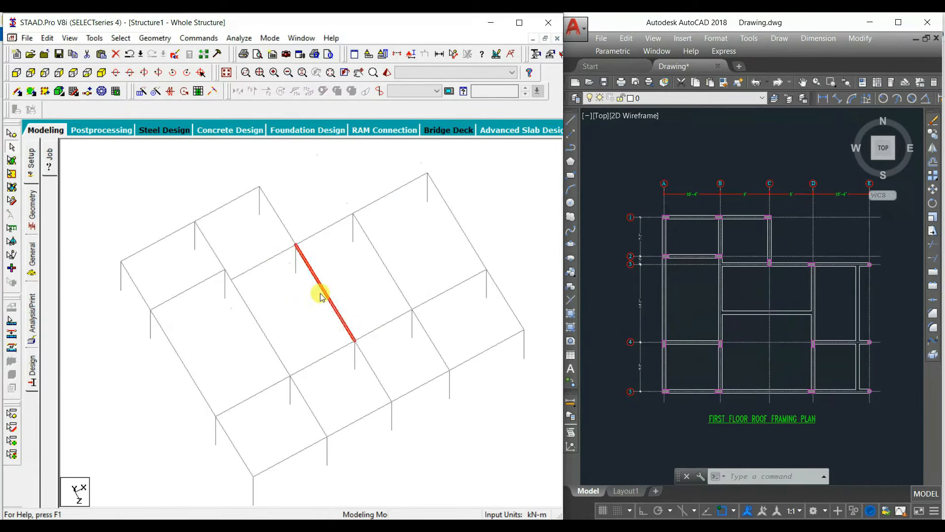
Step: Delete the first-floor grid C beams between grids 3 and 5, and the columns at C-4 and C-5
{"action": "key", "text": "Delete"}
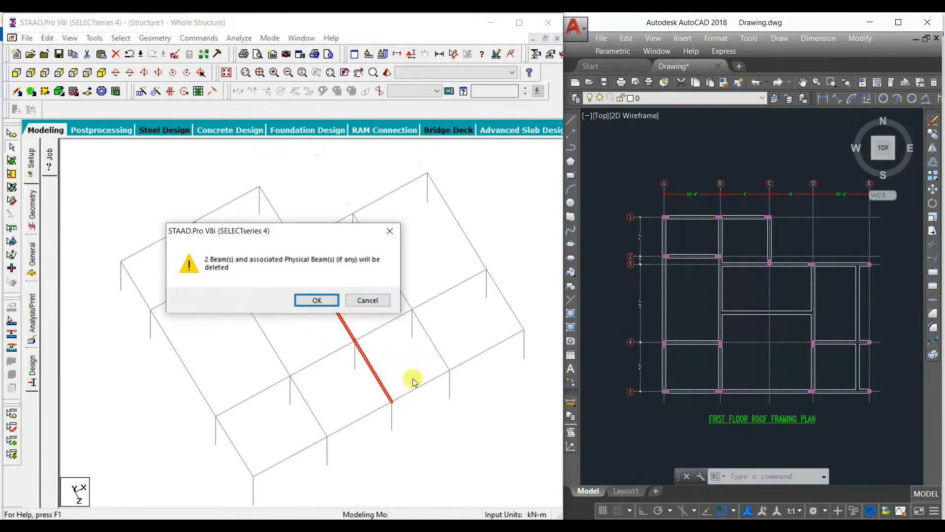
{"action": "left_click", "coordinate": [338, 299]}
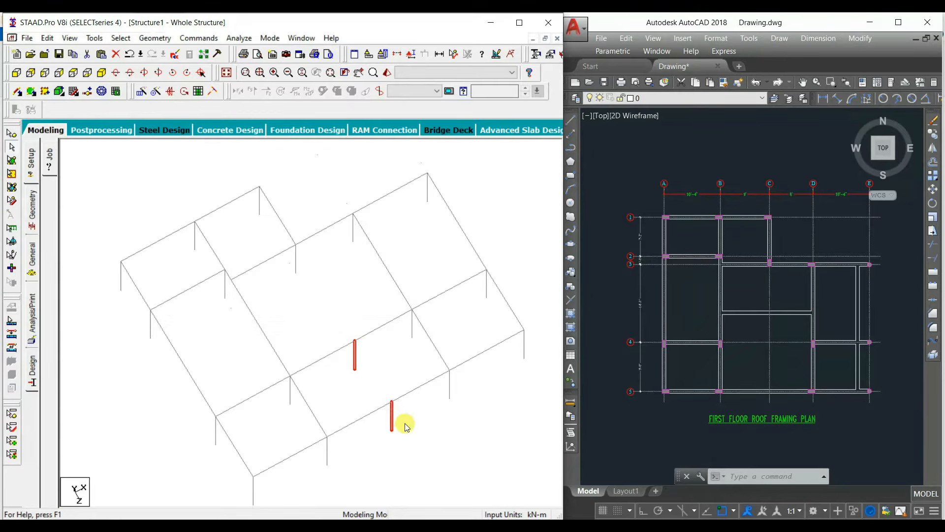
{"action": "key", "text": "Delete"}
{"action": "left_click", "coordinate": [317, 297]}
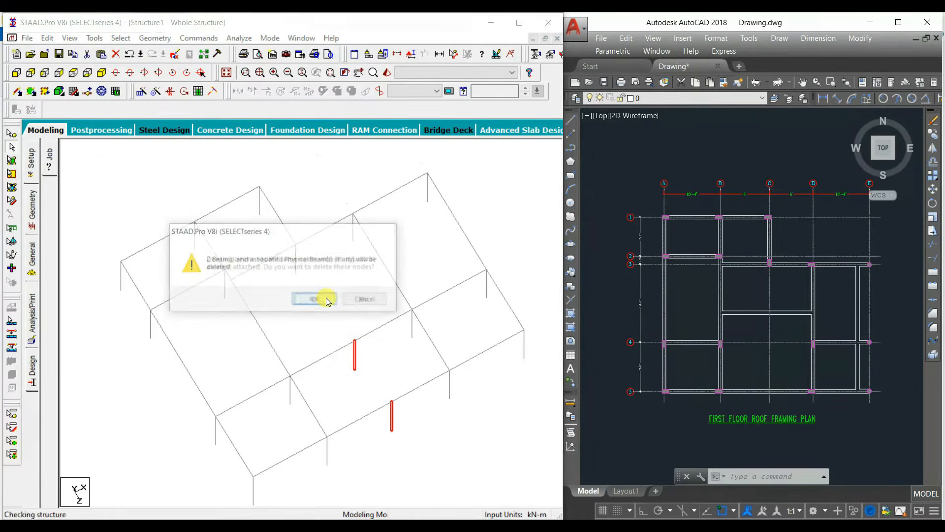
Step: Merge the split first-floor roof beams on grids 4 and 5 between B and D
{"action": "left_click", "coordinate": [366, 344]}
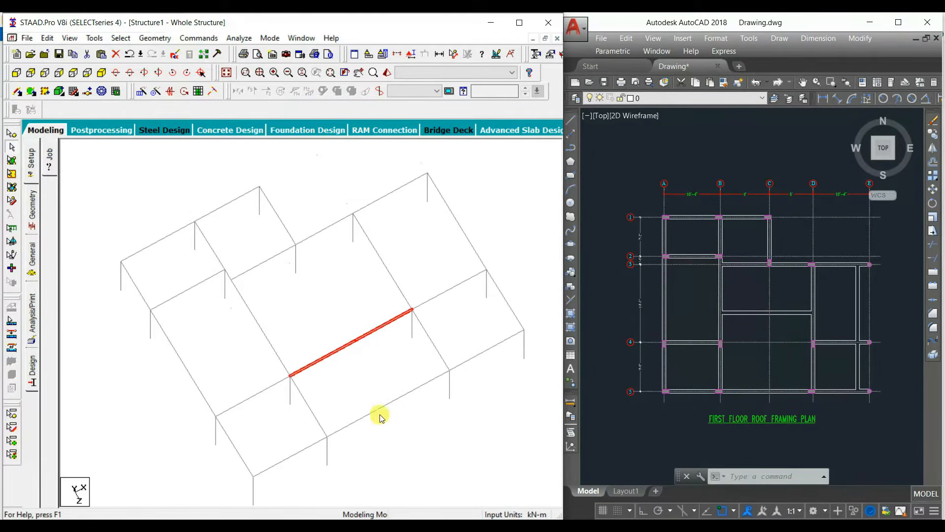
{"action": "left_click", "coordinate": [405, 400], "text": "ctrl"}
{"action": "left_click", "coordinate": [154, 38]}
{"action": "left_click", "coordinate": [197, 340]}
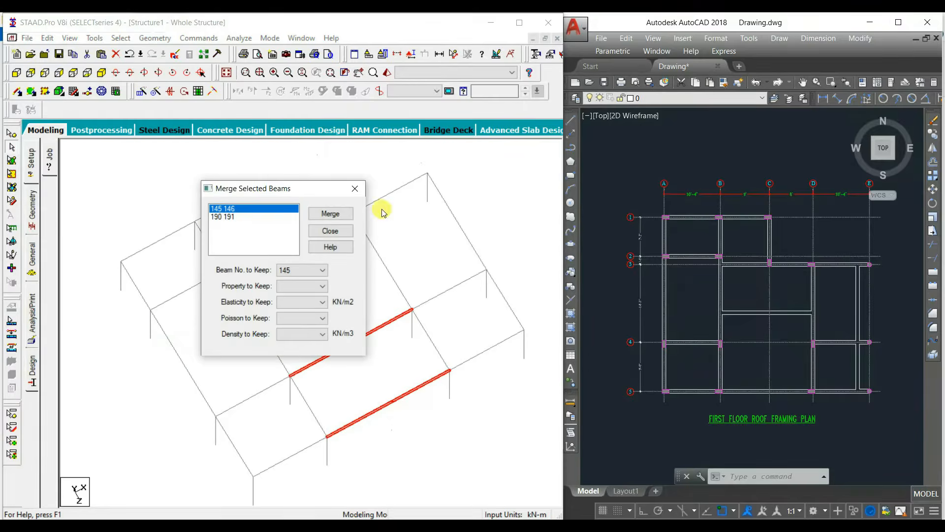
{"action": "left_click", "coordinate": [341, 220]}
{"action": "left_click", "coordinate": [321, 306]}
{"action": "left_click", "coordinate": [329, 213]}
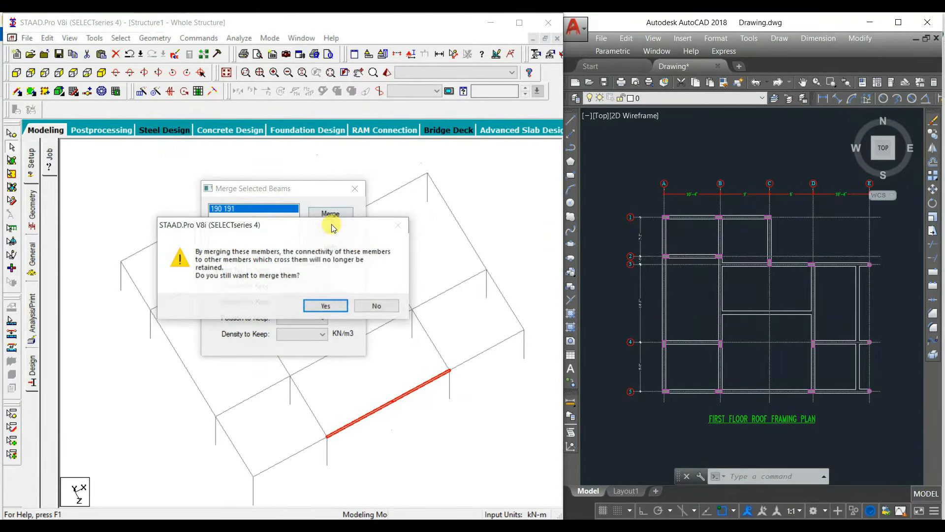
{"action": "left_click", "coordinate": [324, 305]}
{"action": "left_click", "coordinate": [331, 231]}
Step: Measure the distance from grid 4 to the intermediate beam between grids B and D in AutoCAD's first floor roof framing plan
{"action": "scroll", "coordinate": [803, 352], "scroll_direction": "up", "scroll_amount": 2}
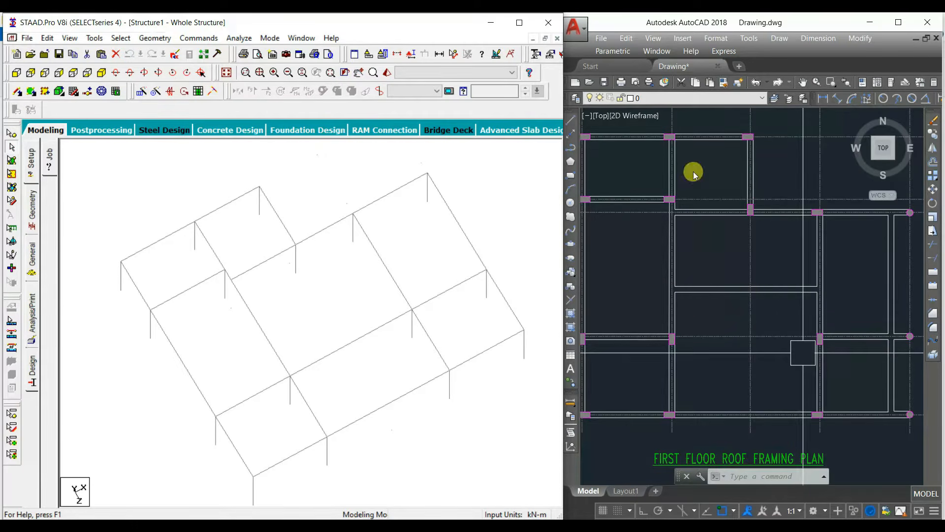
{"action": "left_click", "coordinate": [820, 101]}
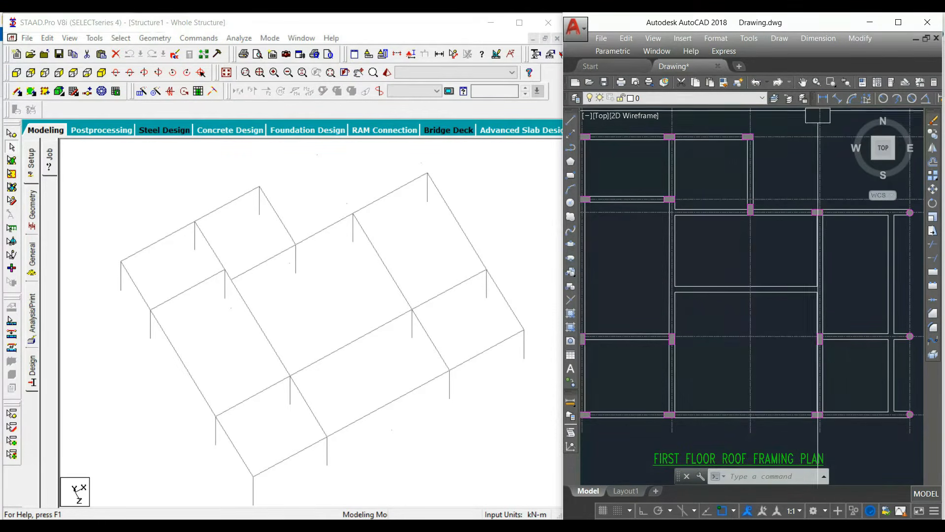
{"action": "scroll", "coordinate": [684, 341], "scroll_direction": "up", "scroll_amount": 2}
{"action": "left_click", "coordinate": [687, 333]}
{"action": "left_click", "coordinate": [687, 262]}
{"action": "scroll", "coordinate": [687, 305], "scroll_direction": "up", "scroll_amount": 3}
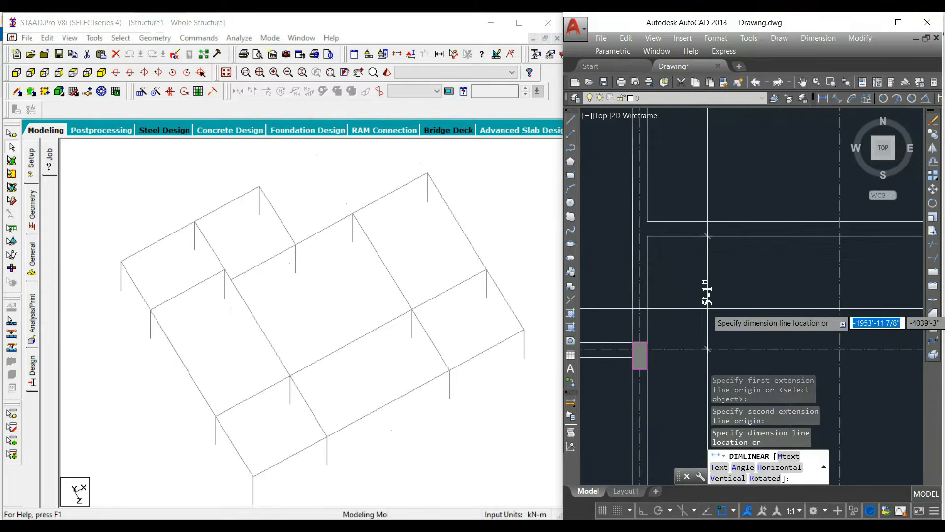
{"action": "key", "text": "Escape"}
{"action": "key", "text": "space"}
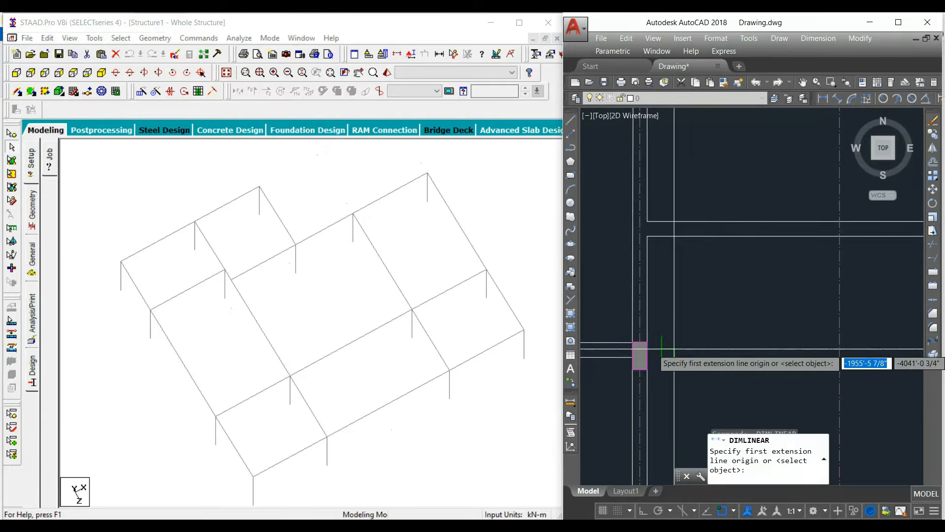
{"action": "left_click", "coordinate": [674, 349]}
{"action": "left_click", "coordinate": [668, 241]}
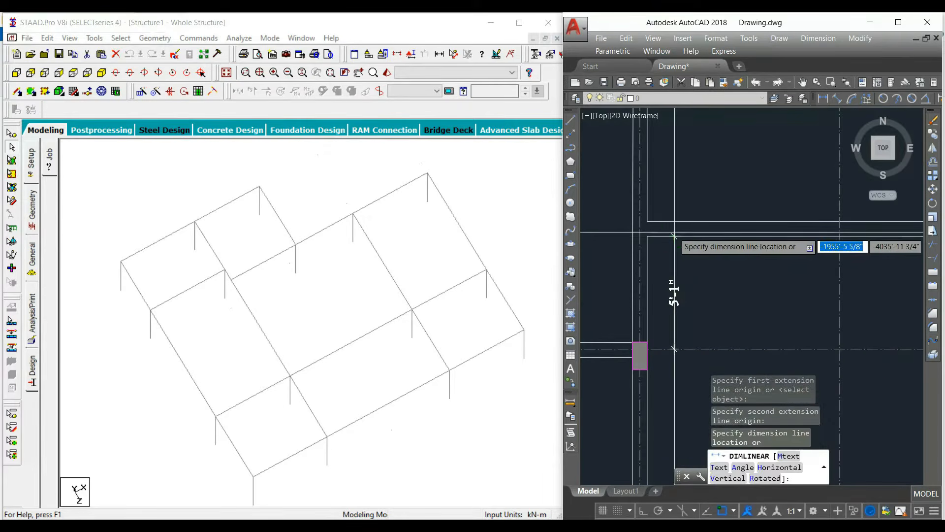
{"action": "scroll", "coordinate": [668, 242], "scroll_direction": "up", "scroll_amount": 2}
{"action": "key", "text": "Escape"}
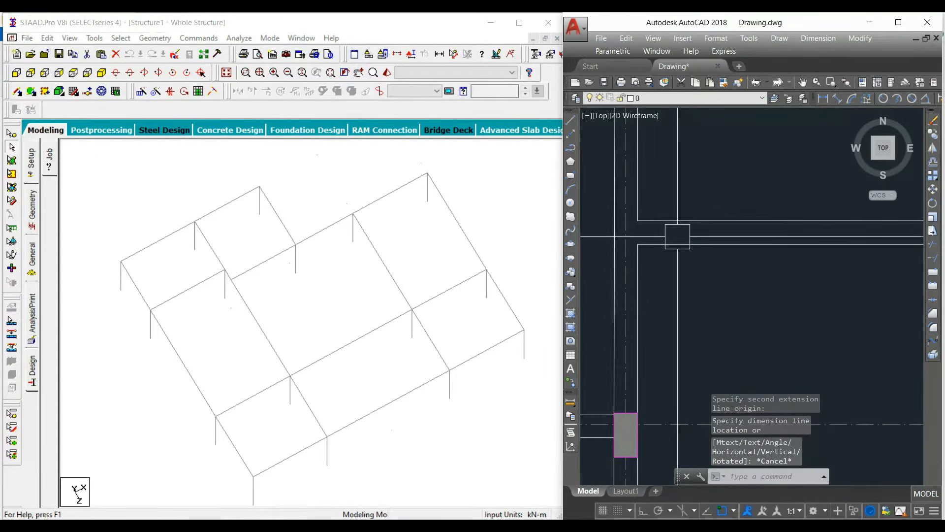
{"action": "scroll", "coordinate": [671, 247], "scroll_direction": "down", "scroll_amount": 4}
Step: Copy the first-floor roof beam on grid 4 between B and D by -1.7 m in Z, and delete the original
{"action": "left_click", "coordinate": [324, 358]}
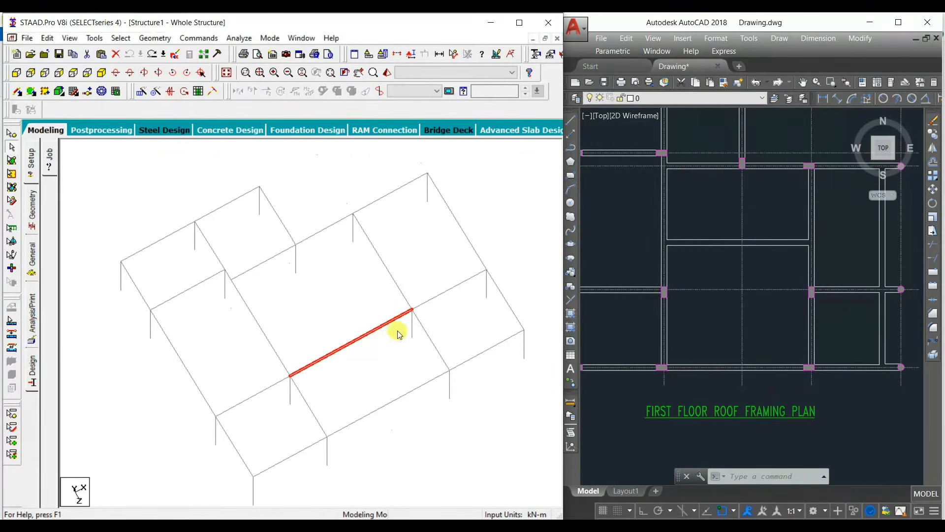
{"action": "key", "text": "ctrl+c"}
{"action": "key", "text": "ctrl+v"}
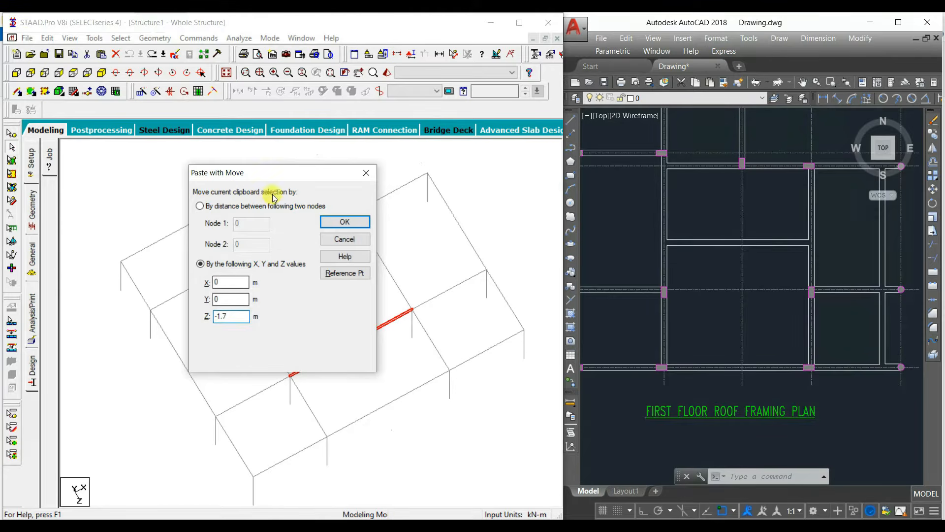
{"action": "left_click", "coordinate": [344, 221]}
{"action": "left_click", "coordinate": [328, 333]}
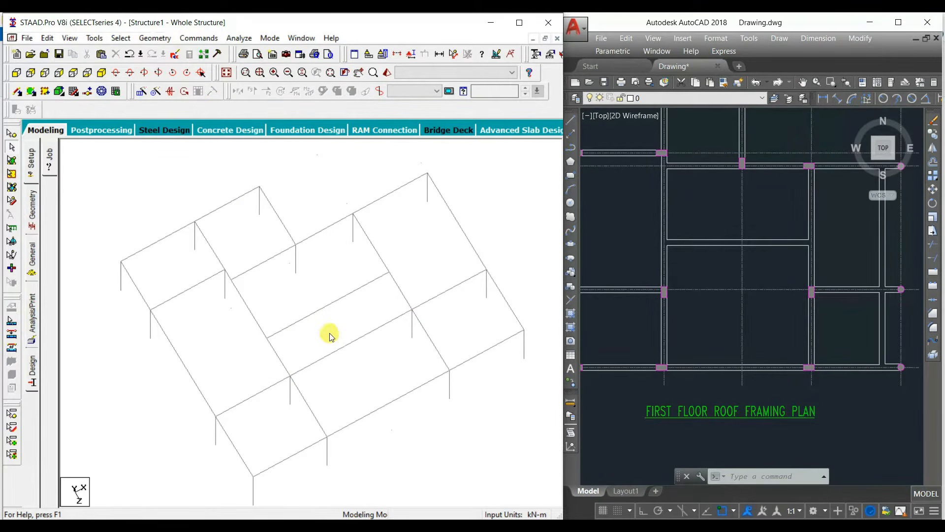
{"action": "left_click", "coordinate": [347, 345]}
{"action": "key", "text": "Delete"}
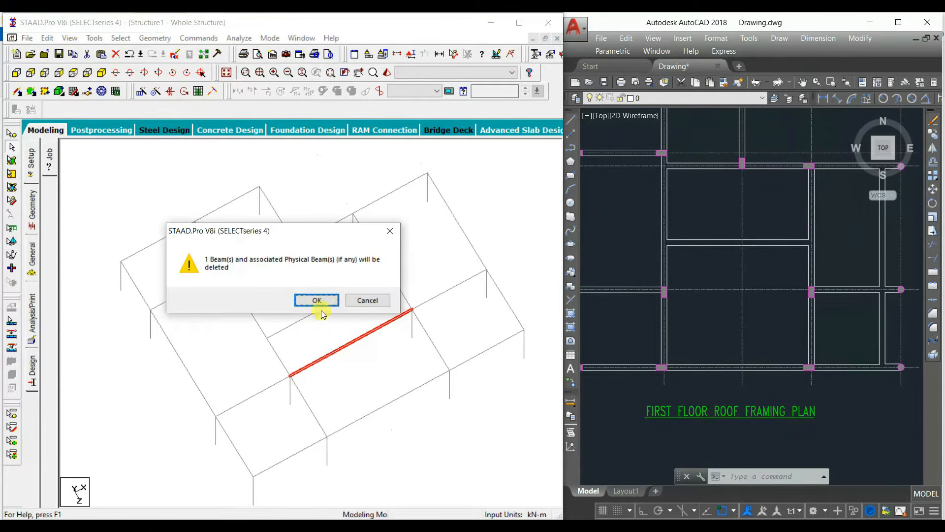
{"action": "left_click", "coordinate": [321, 302]}
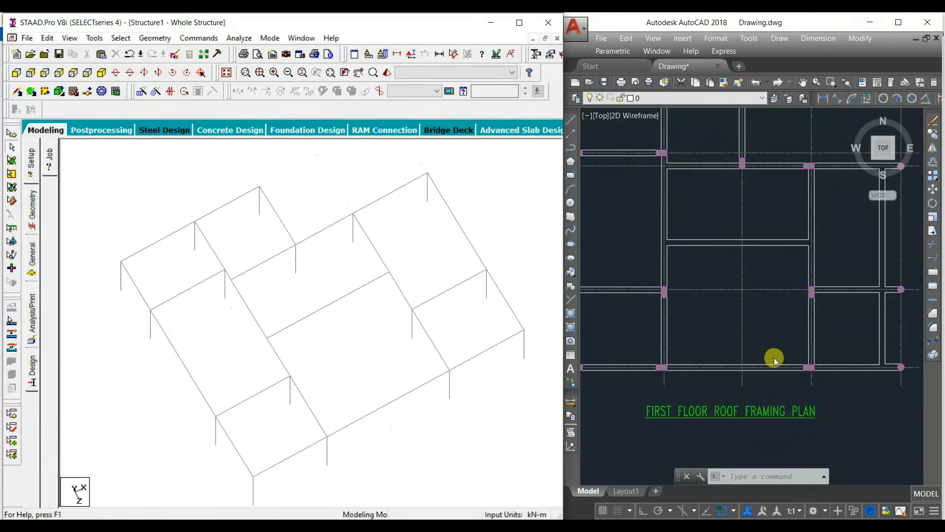
Step: Measure the distance from grid E to the beam running parallel beside it in AutoCAD's first floor roof framing plan
{"action": "scroll", "coordinate": [745, 325], "scroll_direction": "down", "scroll_amount": 2}
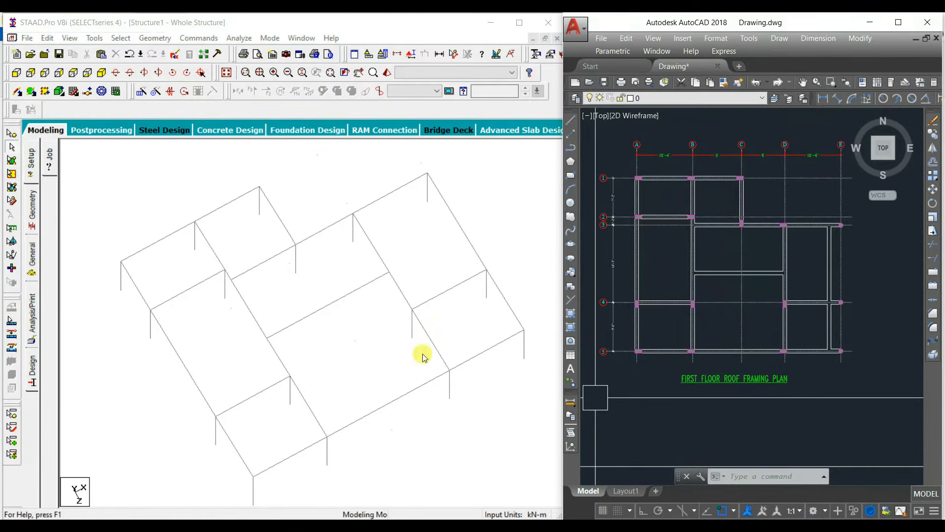
{"action": "scroll", "coordinate": [855, 237], "scroll_direction": "up", "scroll_amount": 2}
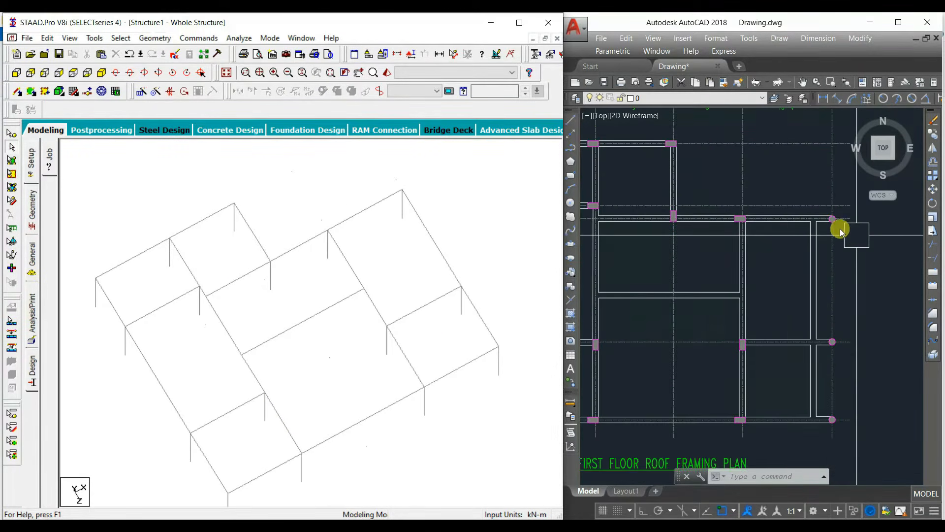
{"action": "scroll", "coordinate": [840, 228], "scroll_direction": "up", "scroll_amount": 2}
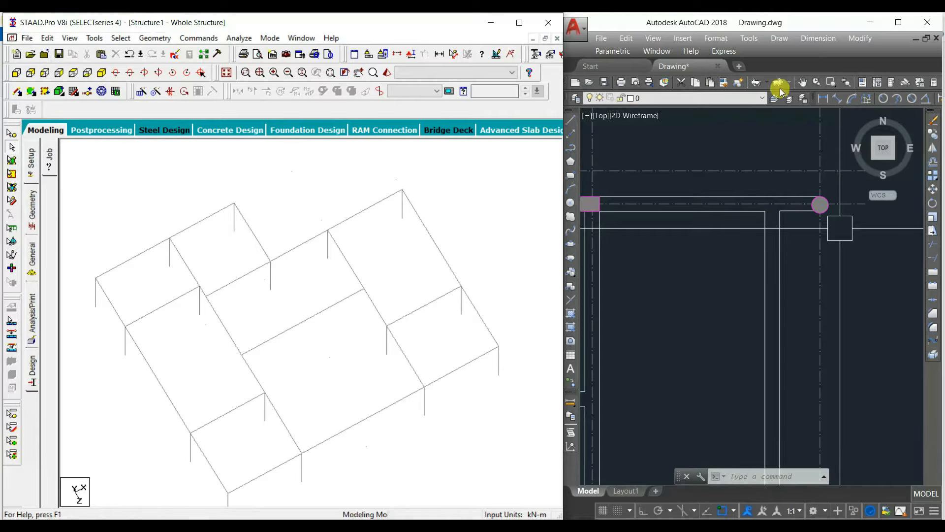
{"action": "left_click", "coordinate": [811, 89]}
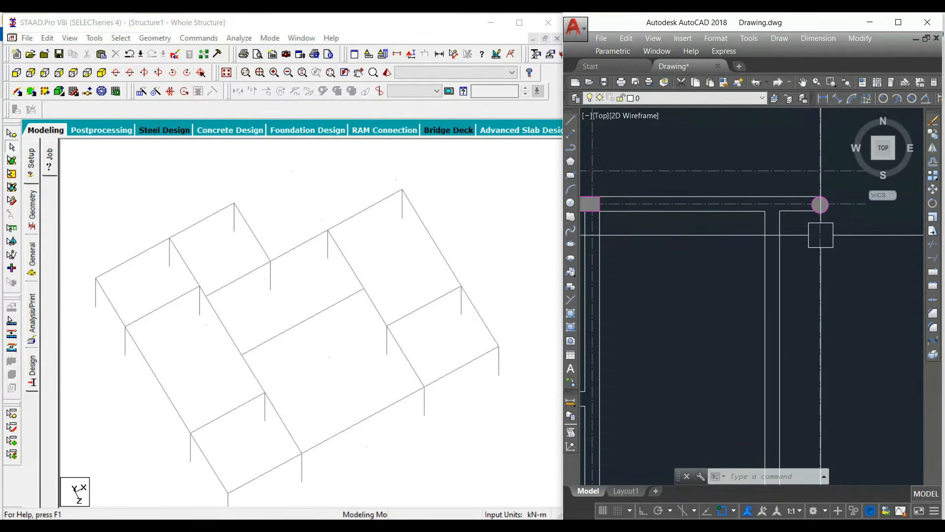
{"action": "left_click", "coordinate": [823, 99]}
{"action": "left_click", "coordinate": [820, 237]}
{"action": "left_click", "coordinate": [780, 241]}
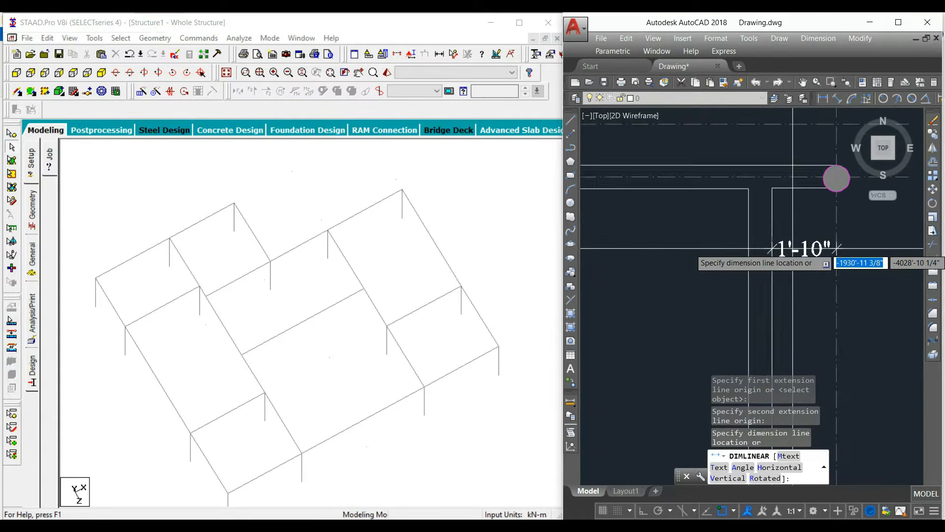
{"action": "scroll", "coordinate": [792, 257], "scroll_direction": "up", "scroll_amount": 3}
{"action": "key", "text": "Escape"}
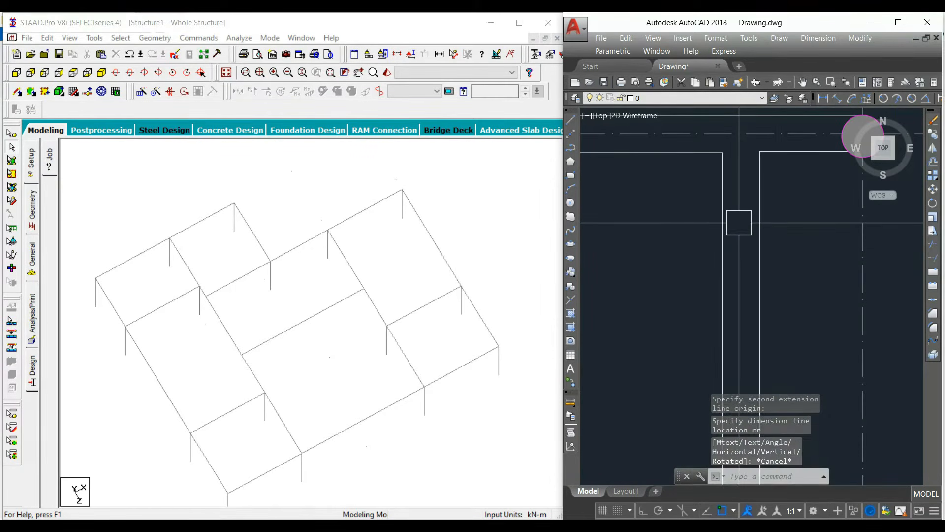
{"action": "scroll", "coordinate": [741, 239], "scroll_direction": "down", "scroll_amount": 2}
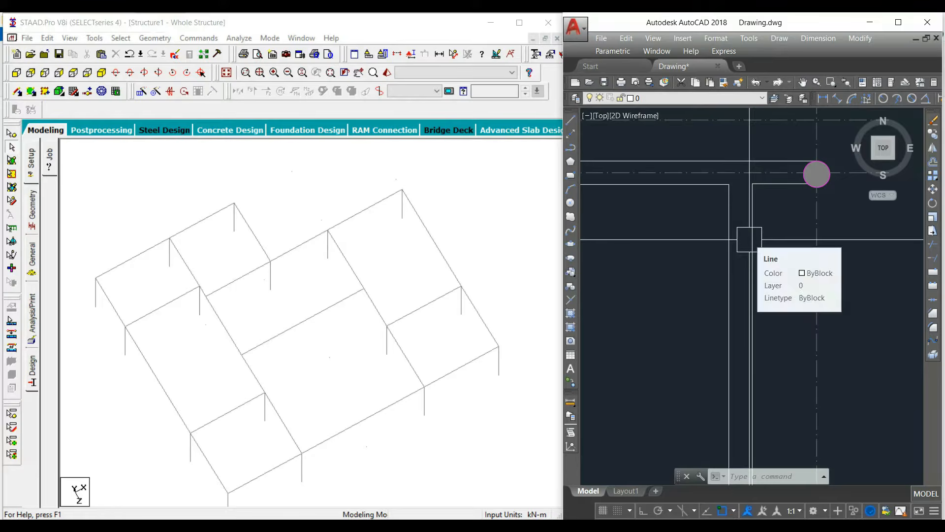
Step: Copy the first-floor roof beam on grid E between grids 3 and 5 by -0.675 m in X, and delete the original
{"action": "left_click", "coordinate": [435, 243]}
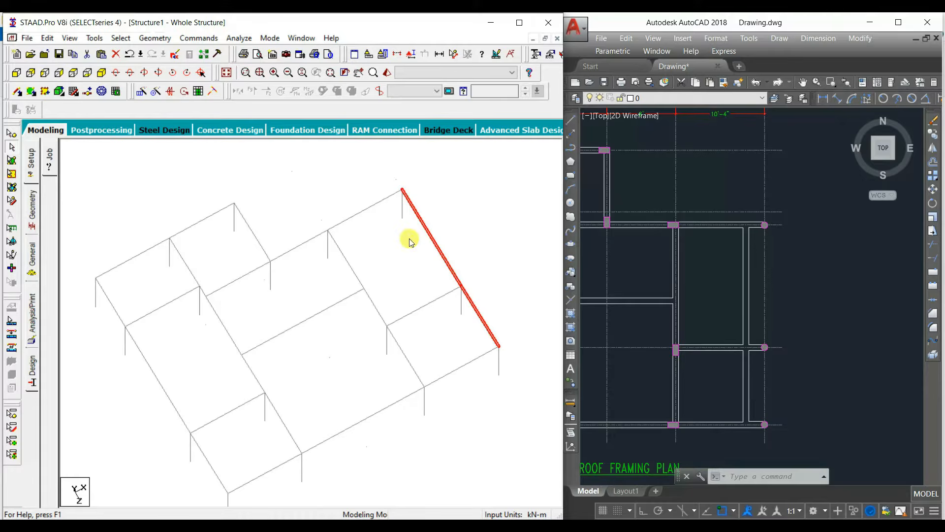
{"action": "key", "text": "ctrl+v"}
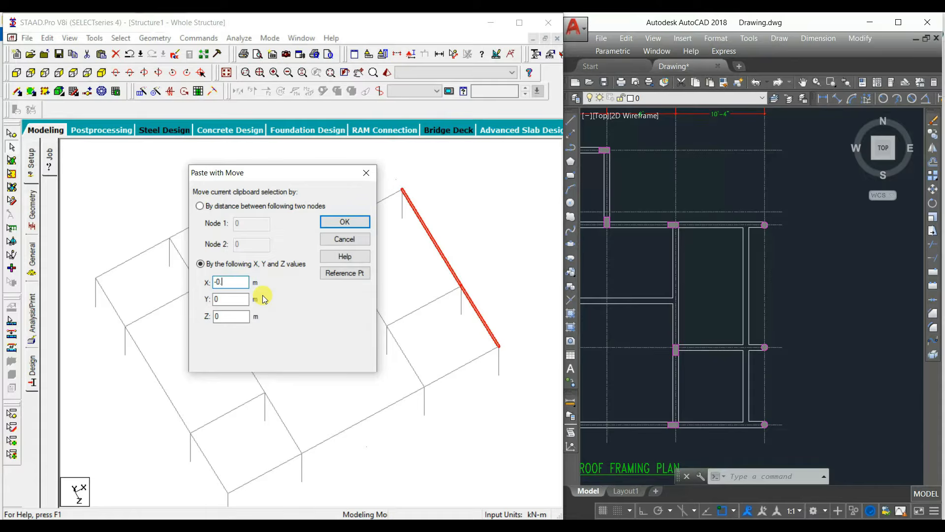
{"action": "type", "text": "-0.675"}
{"action": "left_click", "coordinate": [364, 225]}
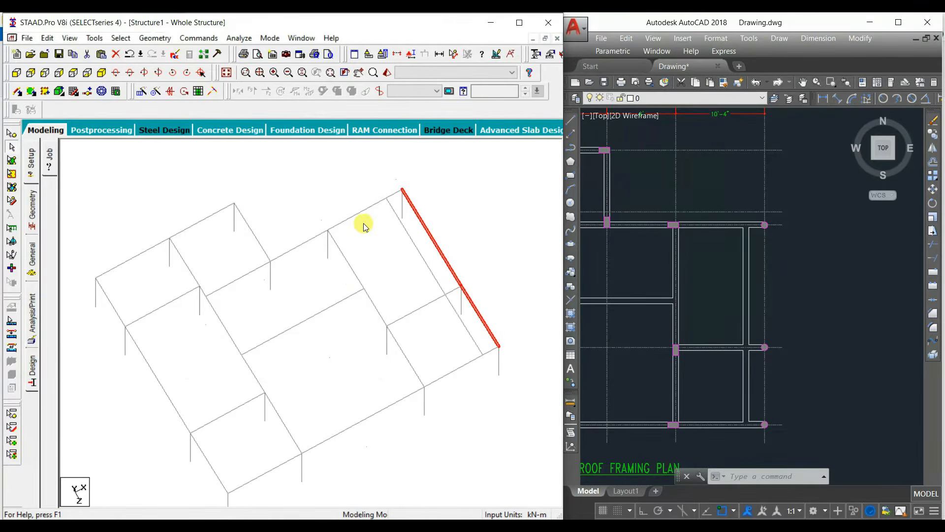
{"action": "key", "text": "Delete"}
{"action": "left_click", "coordinate": [317, 300]}
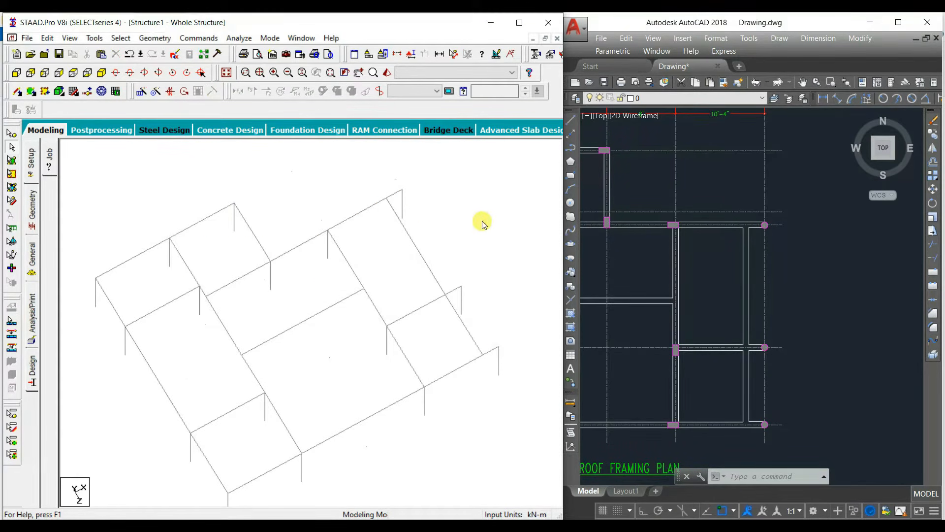
Step: Check the first-floor roof frame's overhanging grid D–E bays and examine the second floor roof framing plan in AutoCAD
{"action": "scroll", "coordinate": [471, 277], "scroll_direction": "up", "scroll_amount": 1}
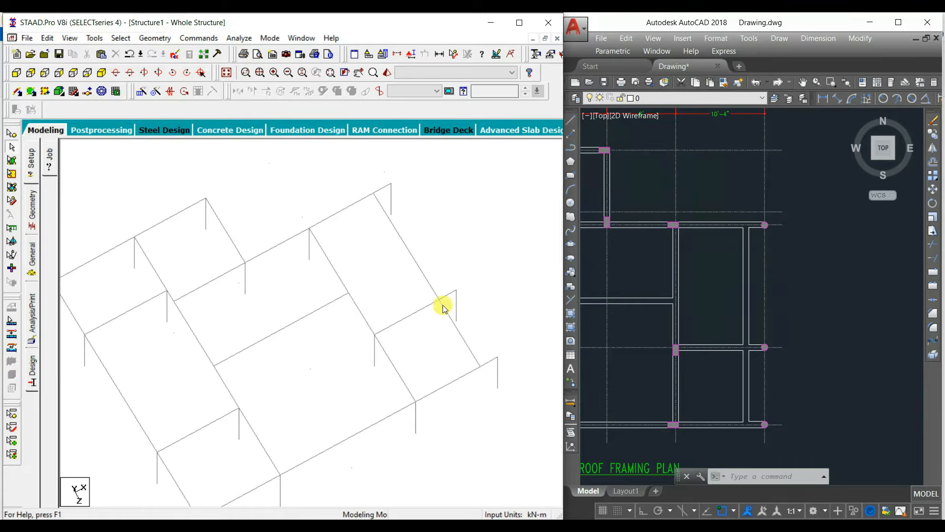
{"action": "left_click", "coordinate": [410, 252]}
{"action": "left_click", "coordinate": [450, 320]}
{"action": "left_click", "coordinate": [430, 324]}
{"action": "scroll", "coordinate": [430, 324], "scroll_direction": "down", "scroll_amount": 1}
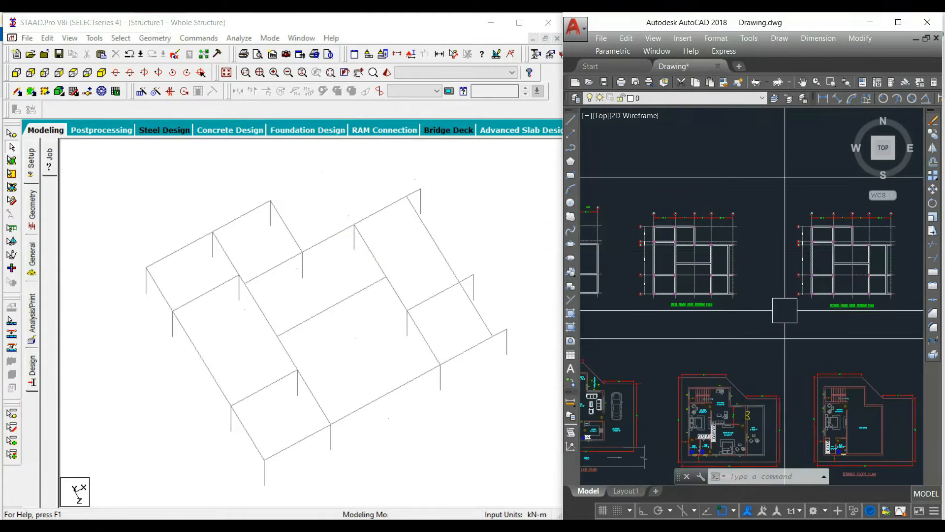
{"action": "middle_click_drag", "start_coordinate": [785, 310], "coordinate": [665, 340]}
{"action": "scroll", "coordinate": [726, 332], "scroll_direction": "up", "scroll_amount": 6}
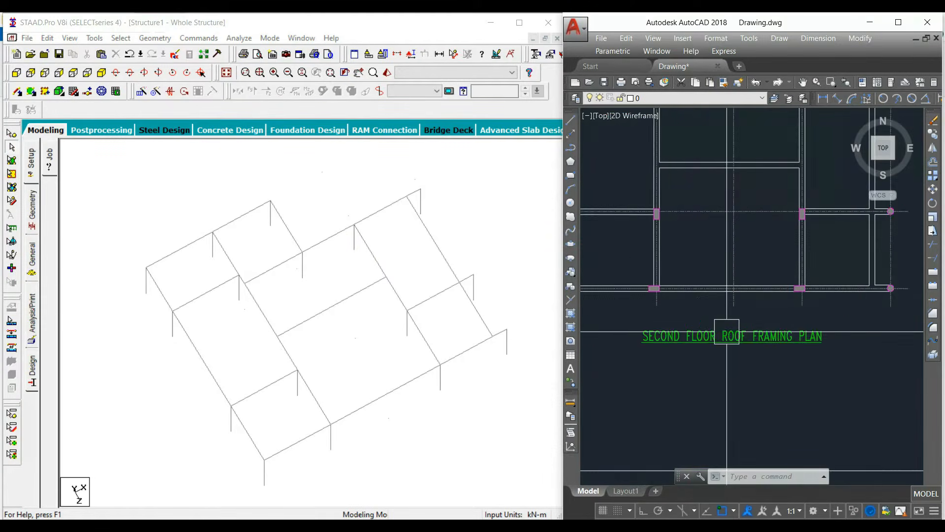
{"action": "middle_click_drag", "start_coordinate": [725, 331], "coordinate": [779, 354]}
{"action": "scroll", "coordinate": [757, 325], "scroll_direction": "down", "scroll_amount": 5}
{"action": "middle_click_drag", "start_coordinate": [801, 316], "coordinate": [740, 343]}
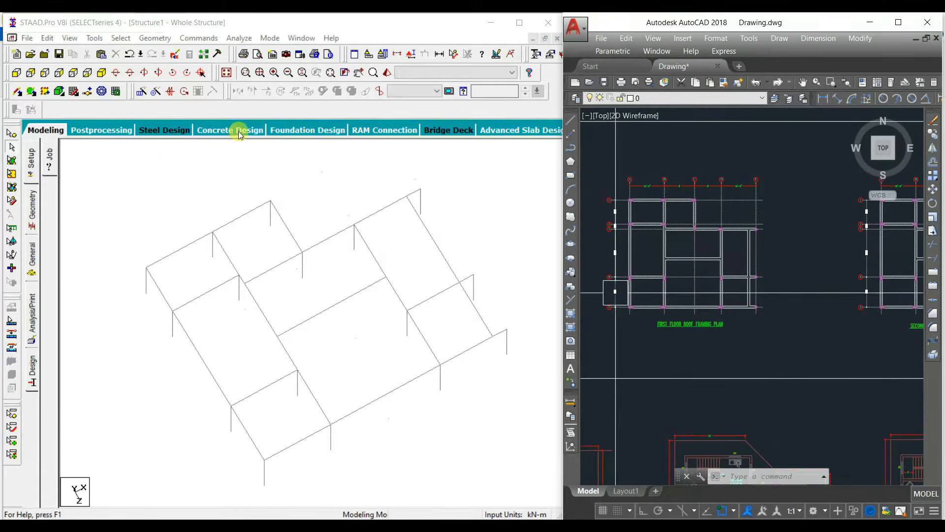
Step: Show the whole structure from the front and delete all second-floor columns and their roof beams
{"action": "left_click", "coordinate": [19, 75]}
{"action": "left_click", "coordinate": [209, 73]}
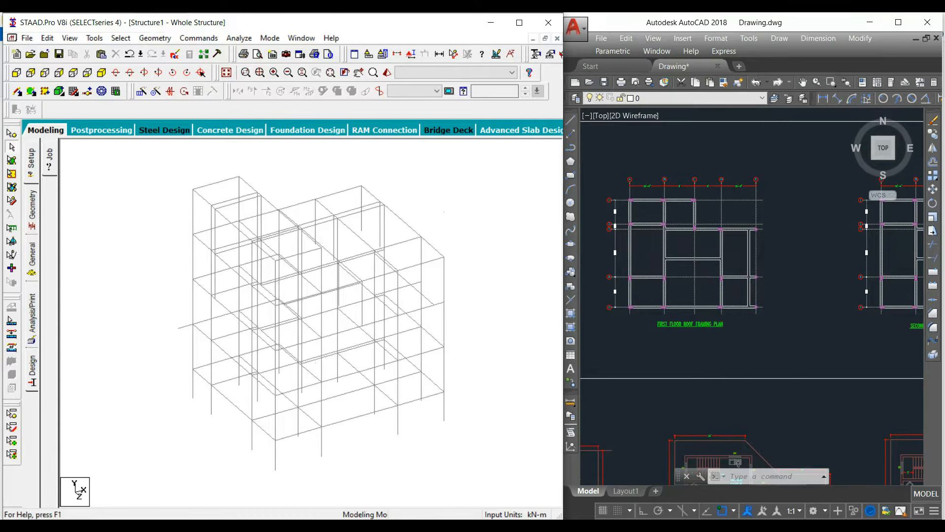
{"action": "left_click", "coordinate": [17, 73]}
{"action": "left_click_drag", "start_coordinate": [472, 348], "coordinate": [179, 292]}
{"action": "left_click", "coordinate": [397, 344]}
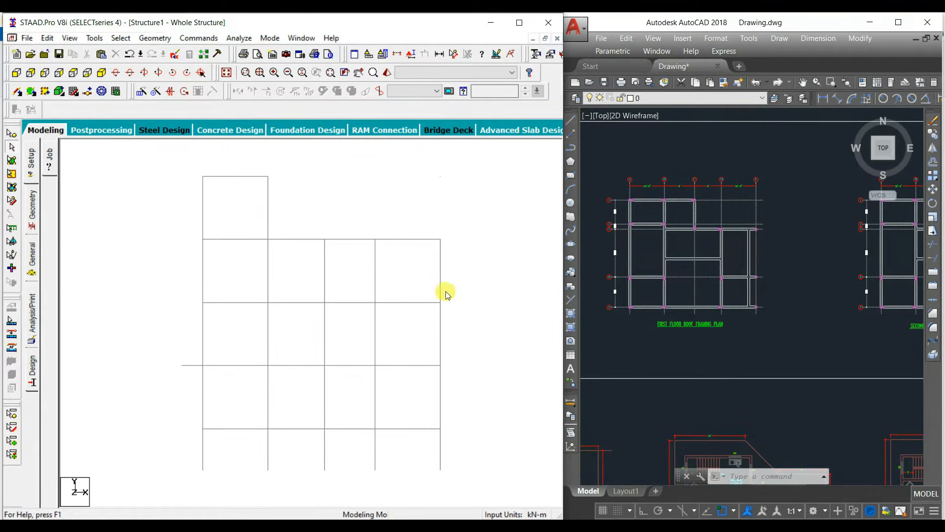
{"action": "left_click_drag", "start_coordinate": [447, 294], "coordinate": [198, 236]}
{"action": "key", "text": "Delete"}
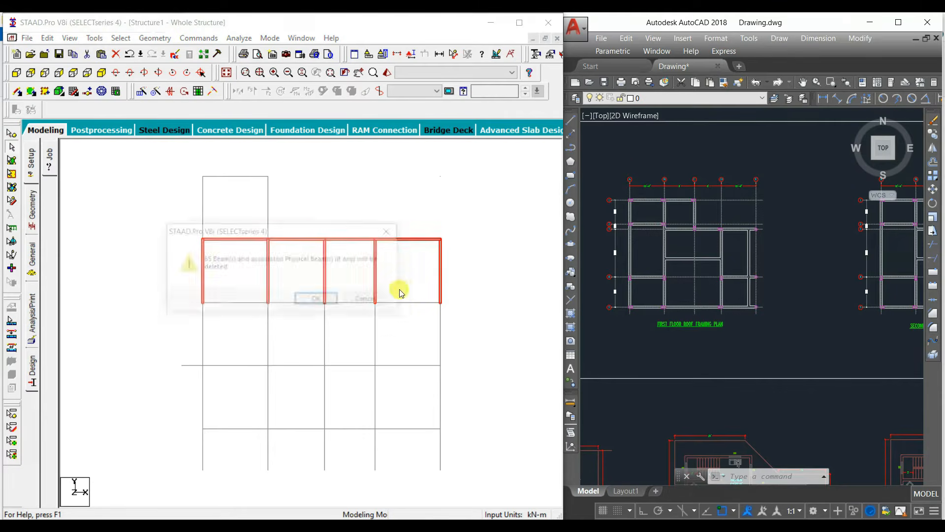
{"action": "left_click", "coordinate": [309, 299]}
{"action": "left_click", "coordinate": [312, 301]}
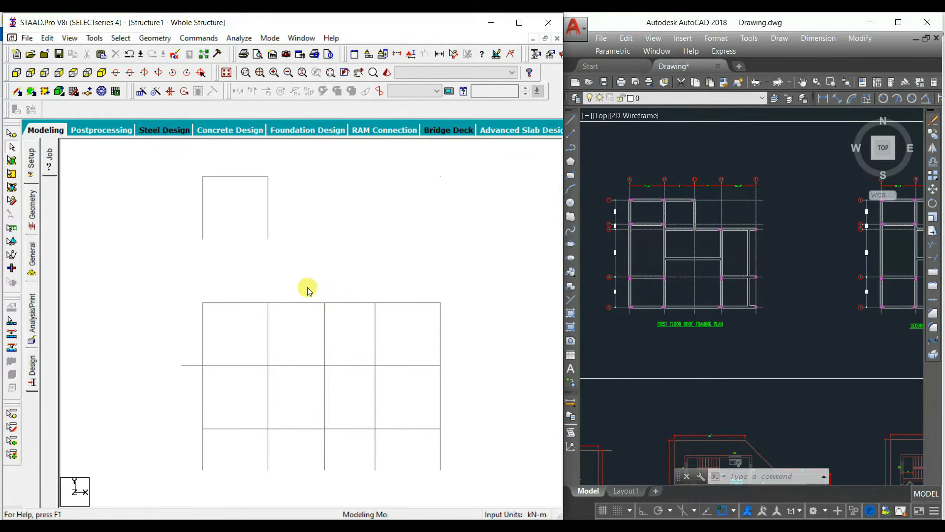
Step: Repeat the first-floor columns and roof beams upward in Y by one 3.048 m step, and isolate the new storey for checking
{"action": "left_click_drag", "start_coordinate": [472, 353], "coordinate": [145, 298]}
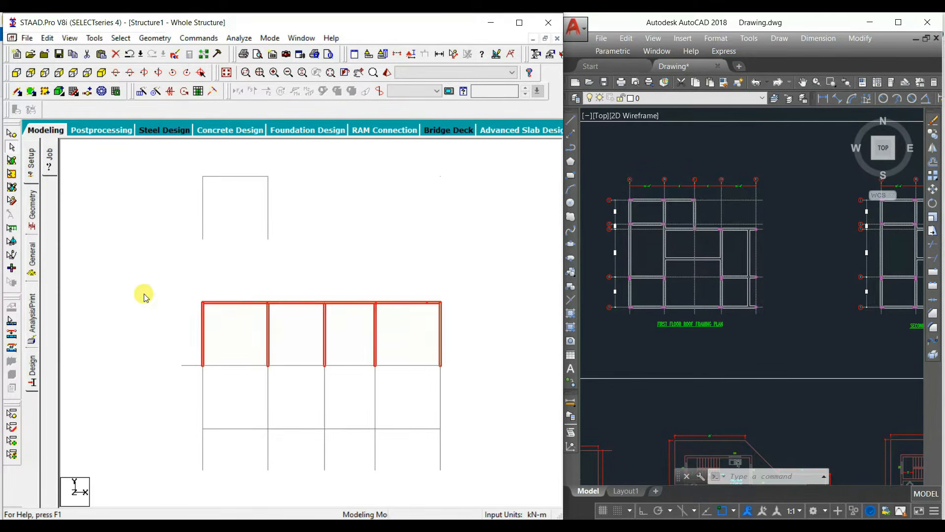
{"action": "left_click", "coordinate": [141, 92]}
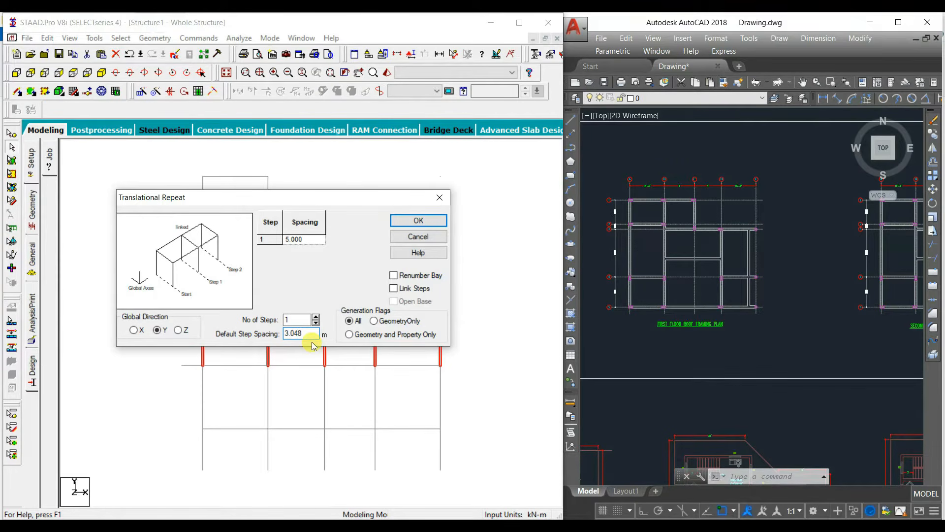
{"action": "left_click", "coordinate": [418, 220]}
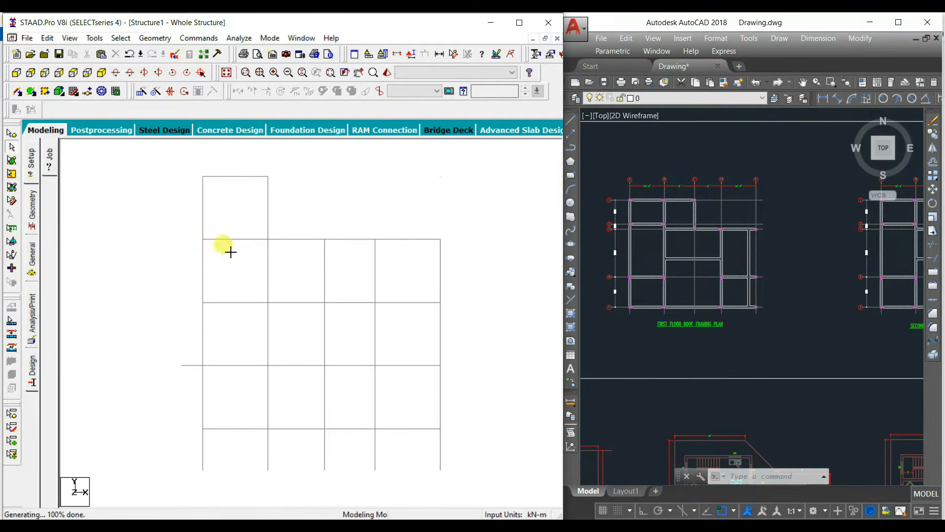
{"action": "left_click_drag", "start_coordinate": [185, 236], "coordinate": [482, 284]}
{"action": "key", "text": "alt+v"}
{"action": "key", "text": "v"}
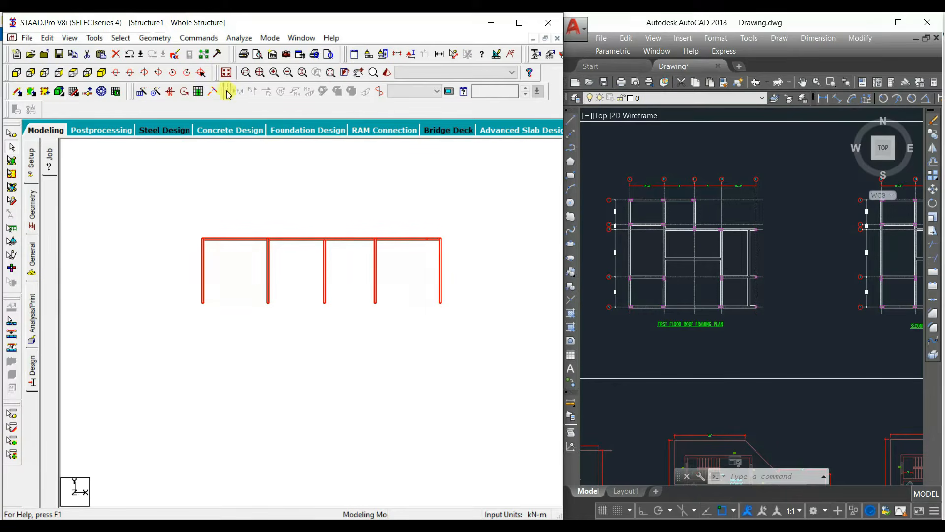
{"action": "left_click", "coordinate": [226, 73]}
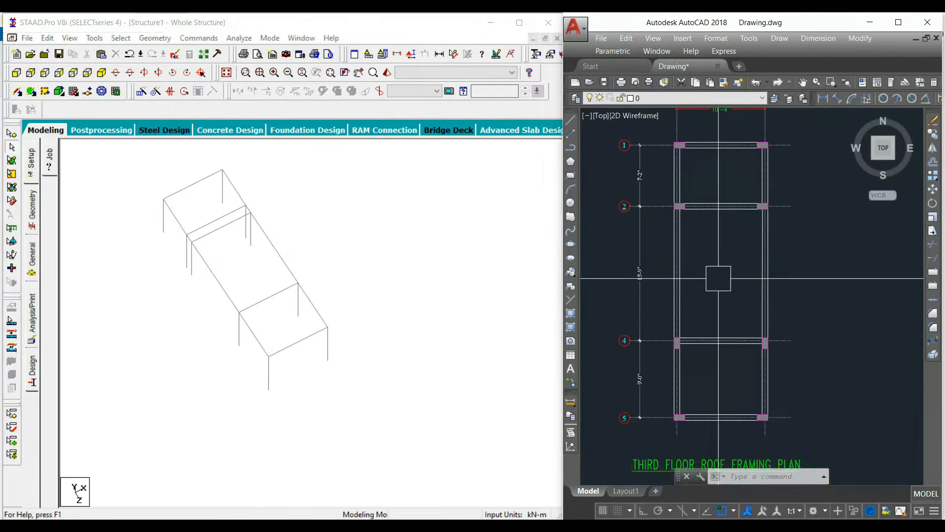
Step: Delete the third-floor beam on grid 3 between A and B together with its two columns
{"action": "middle_click_drag", "start_coordinate": [316, 341], "coordinate": [322, 344]}
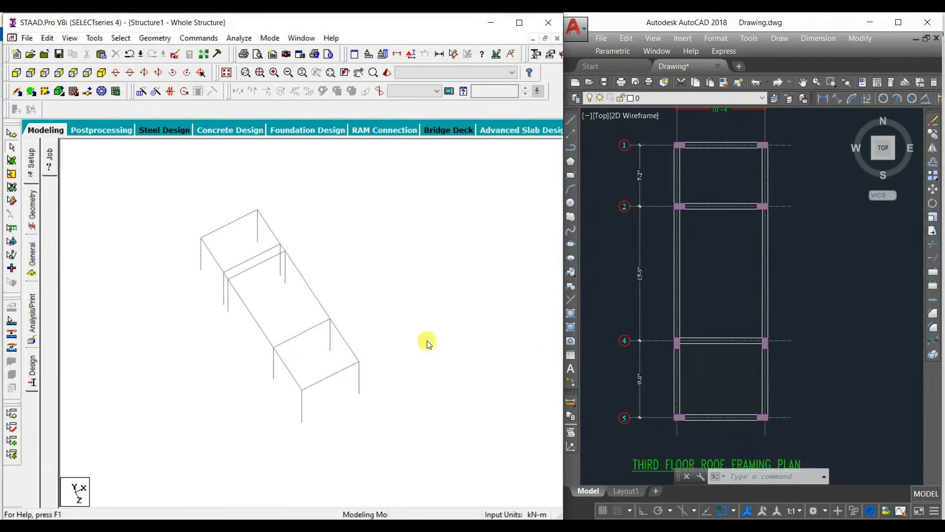
{"action": "scroll", "coordinate": [243, 272], "scroll_direction": "up", "scroll_amount": 2}
{"action": "scroll", "coordinate": [241, 277], "scroll_direction": "up", "scroll_amount": 2}
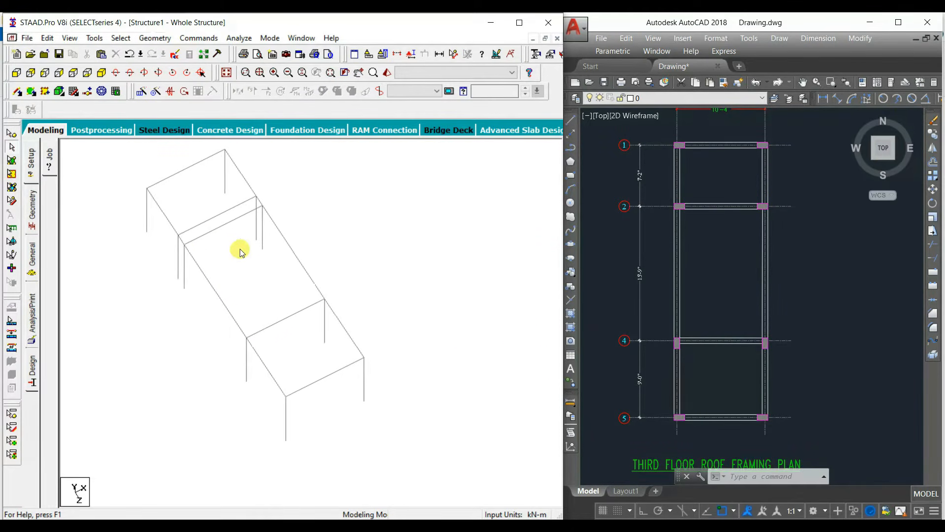
{"action": "left_click", "coordinate": [197, 262]}
{"action": "left_click", "coordinate": [182, 290], "text": "ctrl"}
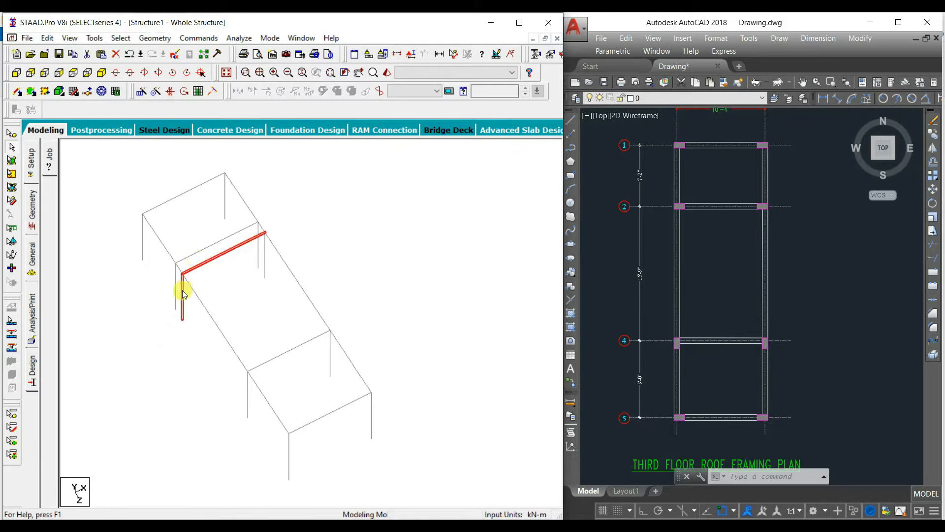
{"action": "left_click", "coordinate": [264, 261], "text": "ctrl"}
{"action": "key", "text": "Delete"}
{"action": "left_click", "coordinate": [313, 300]}
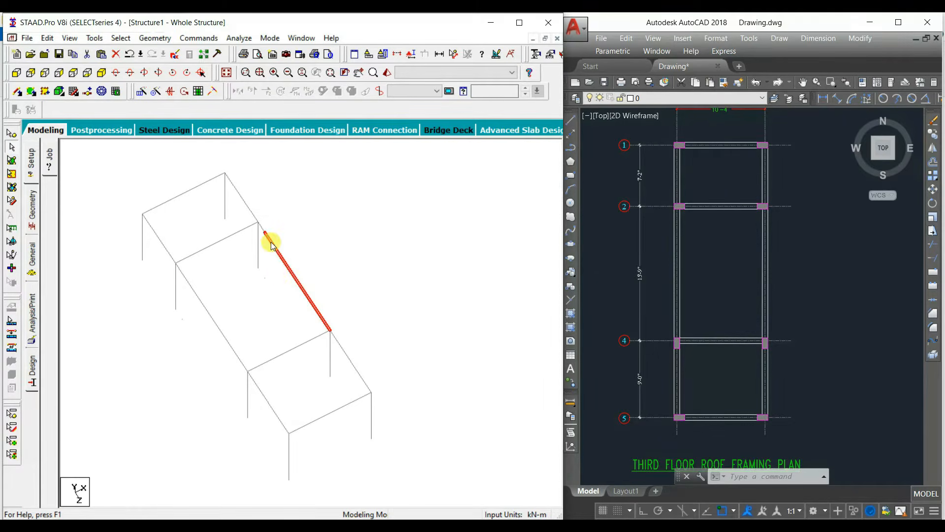
Step: Merge the split third-floor roof beams between grids 2 and 4 on grids A and B, and restore the whole structure
{"action": "left_click", "coordinate": [259, 257], "text": "ctrl"}
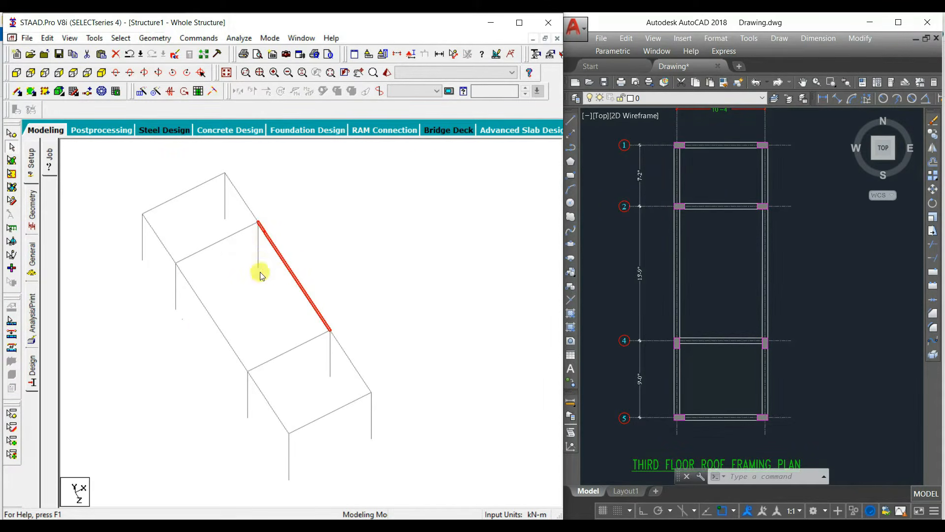
{"action": "left_click", "coordinate": [200, 296], "text": "ctrl"}
{"action": "left_click", "coordinate": [212, 270]}
{"action": "left_click", "coordinate": [227, 73]}
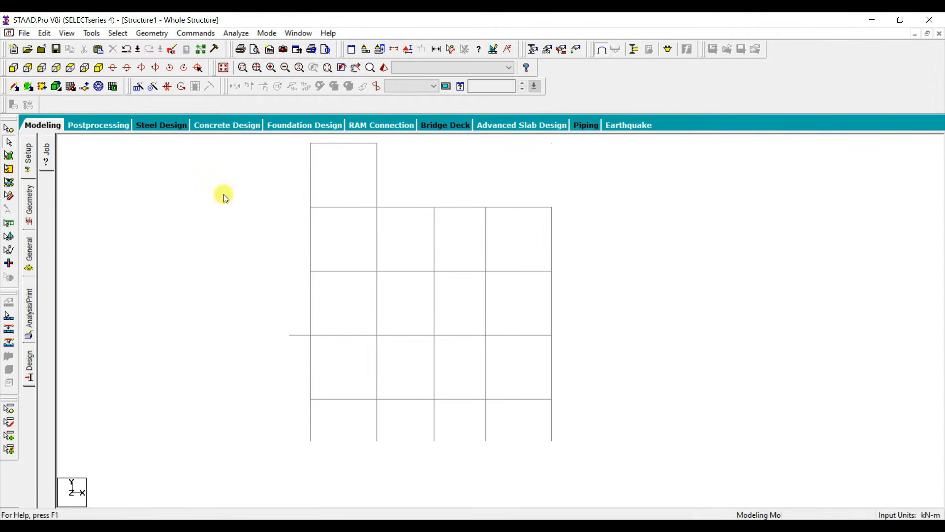
Step: Define a rectangular concrete section with YD 0.45 m and ZD 0.225 m
{"action": "left_click", "coordinate": [195, 33]}
{"action": "mouse_move", "coordinate": [232, 69]}
{"action": "left_click", "coordinate": [345, 70]}
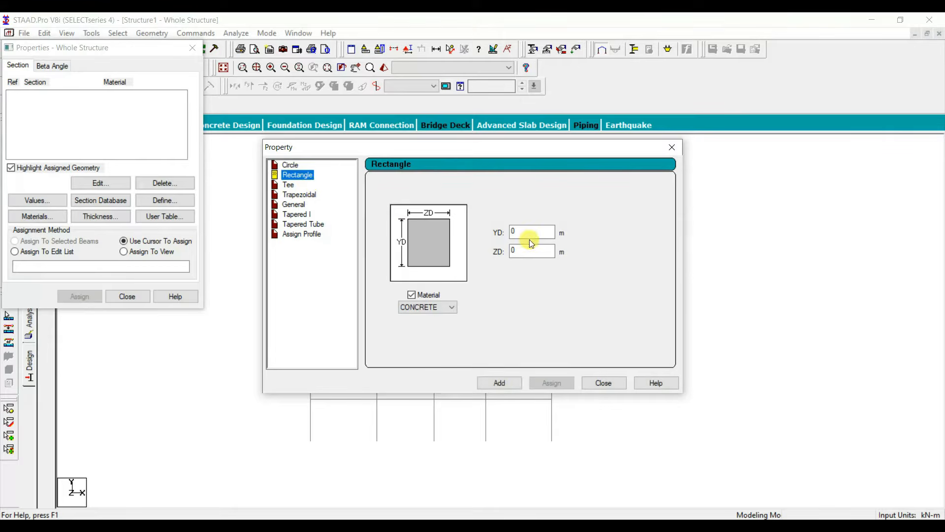
{"action": "left_click", "coordinate": [531, 242]}
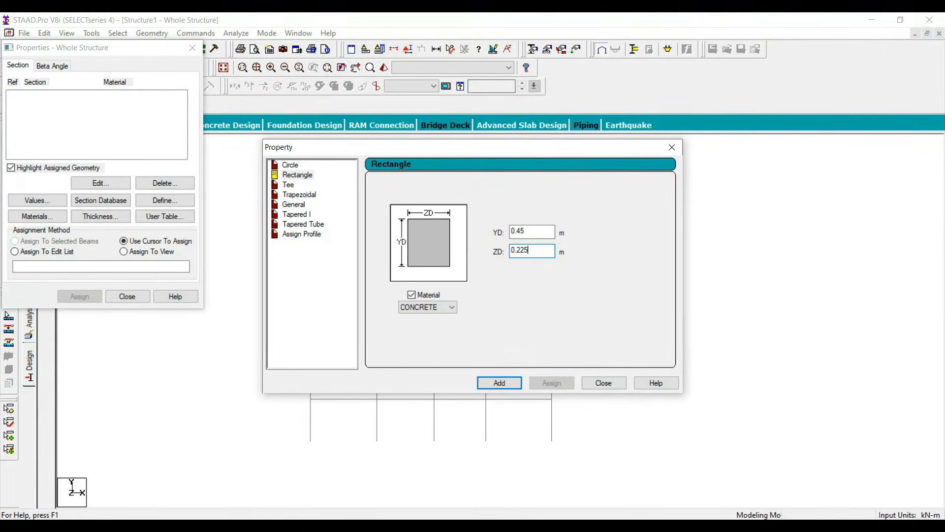
{"action": "left_click", "coordinate": [508, 383]}
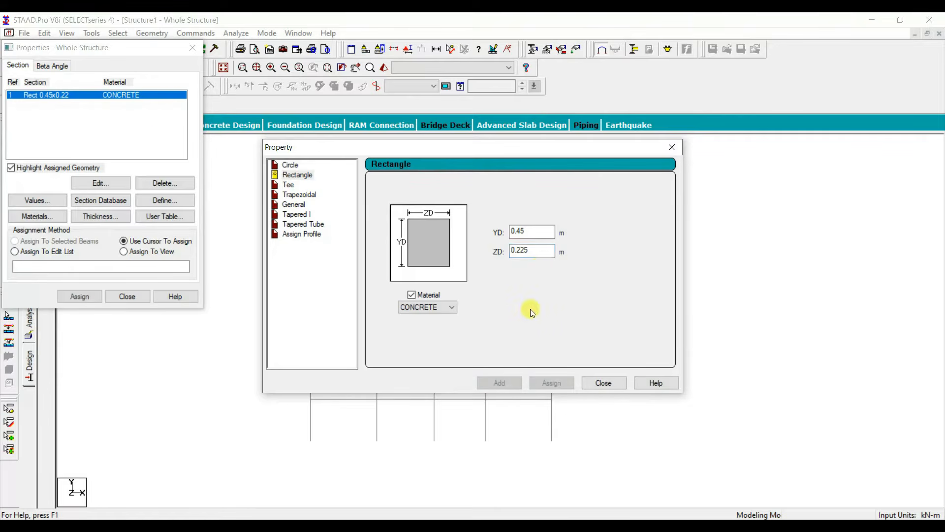
Step: Add a second rectangular concrete section, again with YD 0.45 m and ZD 0.225 m
{"action": "left_click", "coordinate": [307, 177]}
{"action": "left_click_drag", "start_coordinate": [535, 236], "coordinate": [506, 235]}
{"action": "type", "text": "0."}
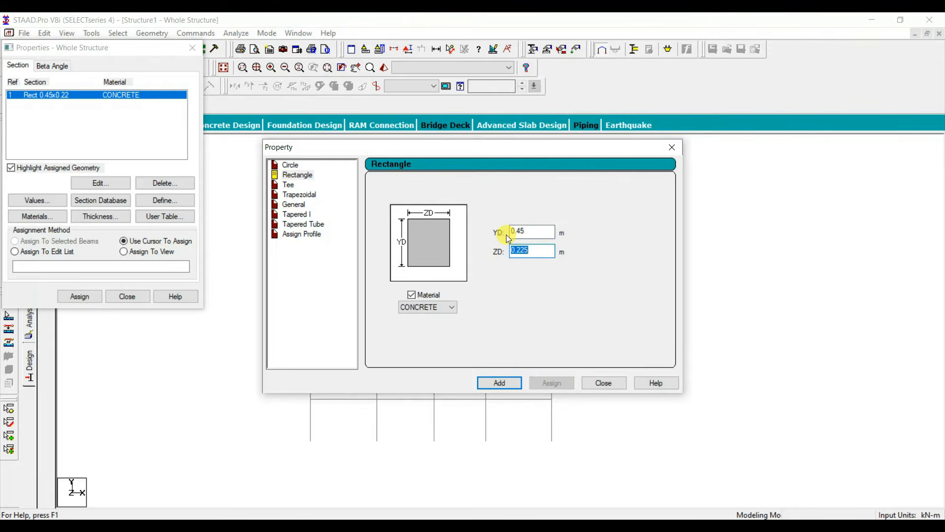
{"action": "type", "text": "0.225"}
{"action": "key", "text": "Return"}
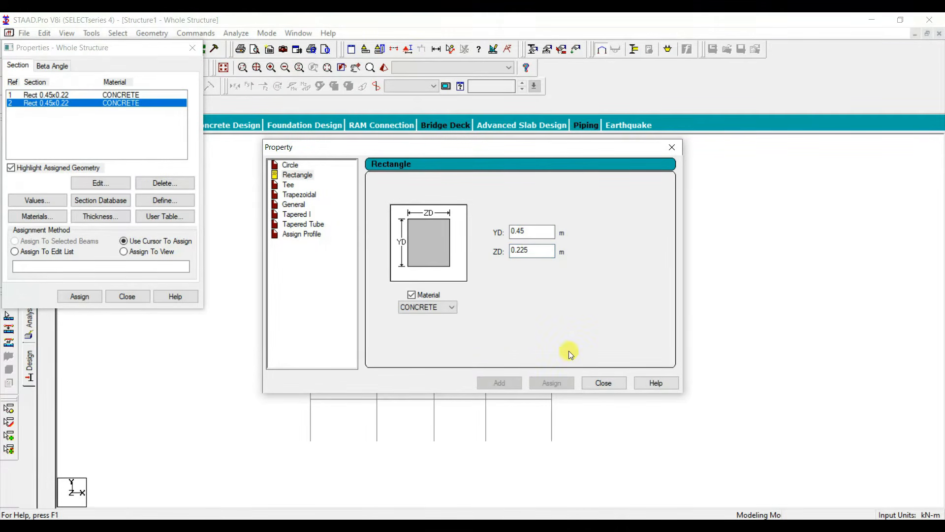
Step: Add a circular concrete section with YD 0.225 m and finish defining sections
{"action": "left_click", "coordinate": [295, 166]}
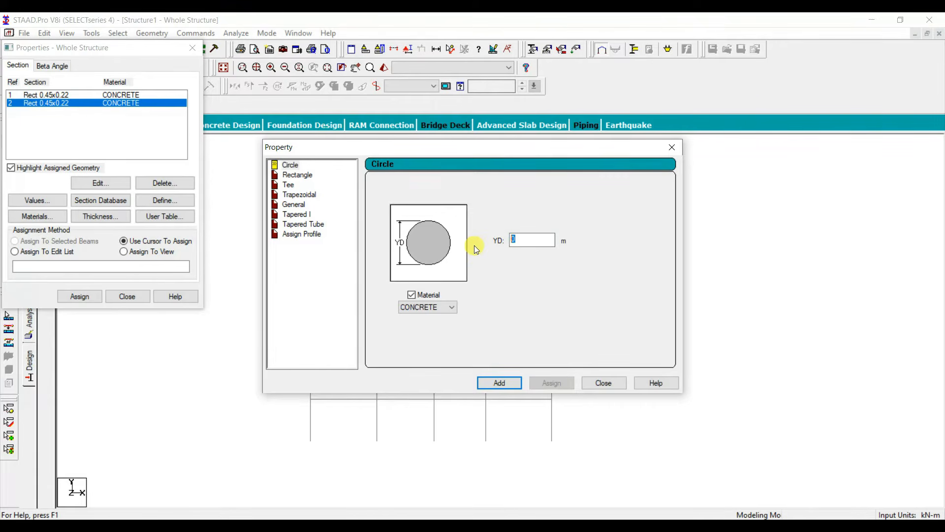
{"action": "type", "text": "0.225"}
{"action": "left_click", "coordinate": [499, 383]}
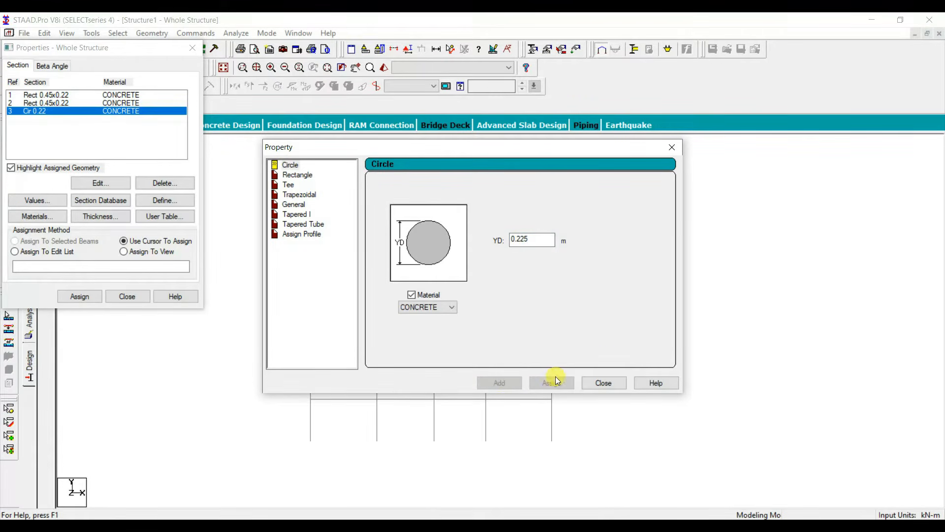
{"action": "left_click", "coordinate": [604, 383]}
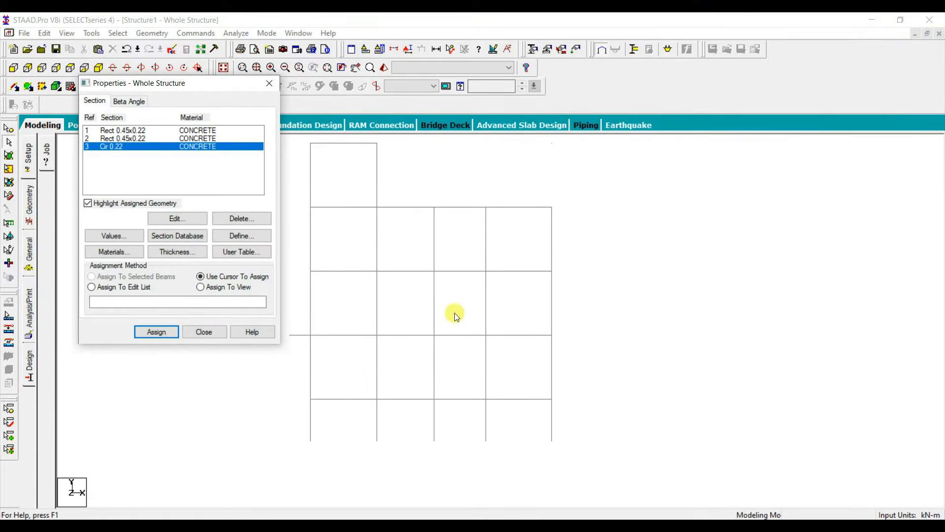
Step: Assign rectangular section 1 to all beams parallel to X and Z, and clear the selection
{"action": "middle_click_drag", "start_coordinate": [414, 292], "coordinate": [506, 296]}
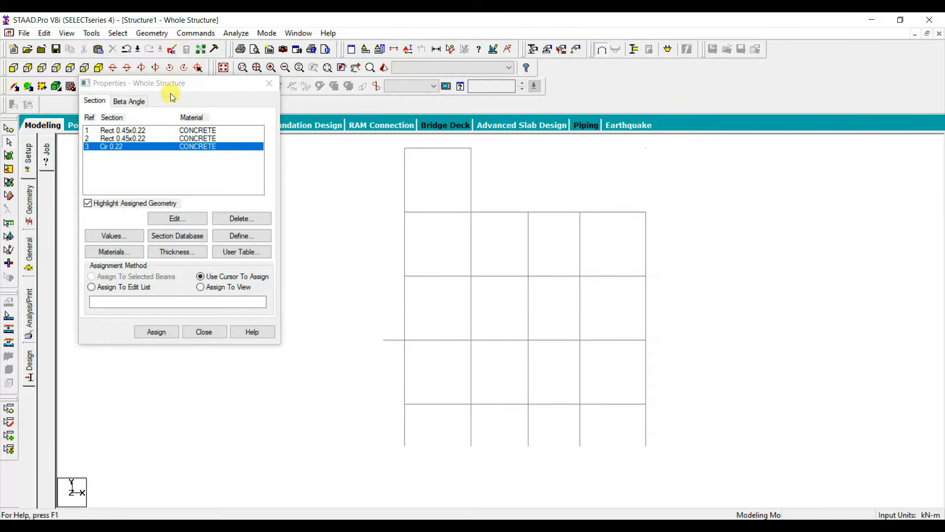
{"action": "left_click_drag", "start_coordinate": [169, 85], "coordinate": [168, 114]}
{"action": "left_click", "coordinate": [139, 161]}
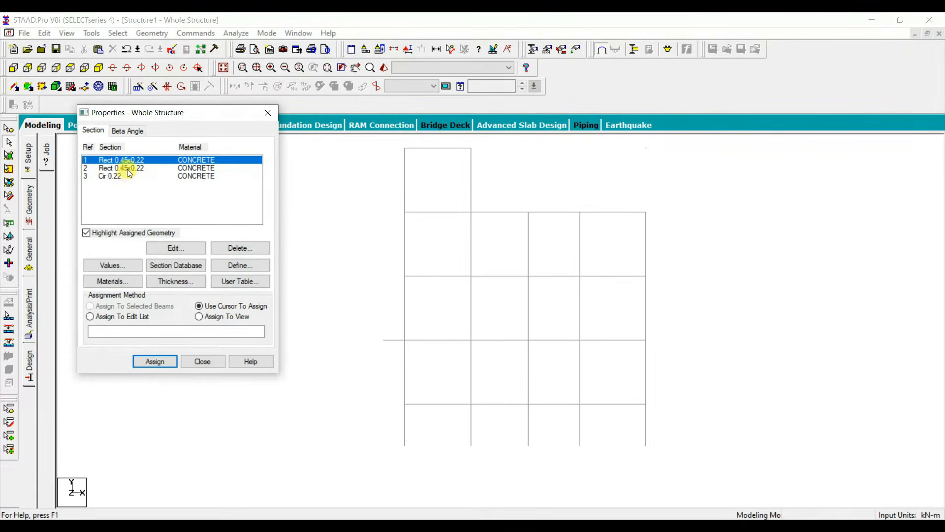
{"action": "left_click", "coordinate": [119, 168]}
{"action": "left_click", "coordinate": [116, 176]}
{"action": "left_click", "coordinate": [124, 160]}
{"action": "left_click", "coordinate": [152, 33]}
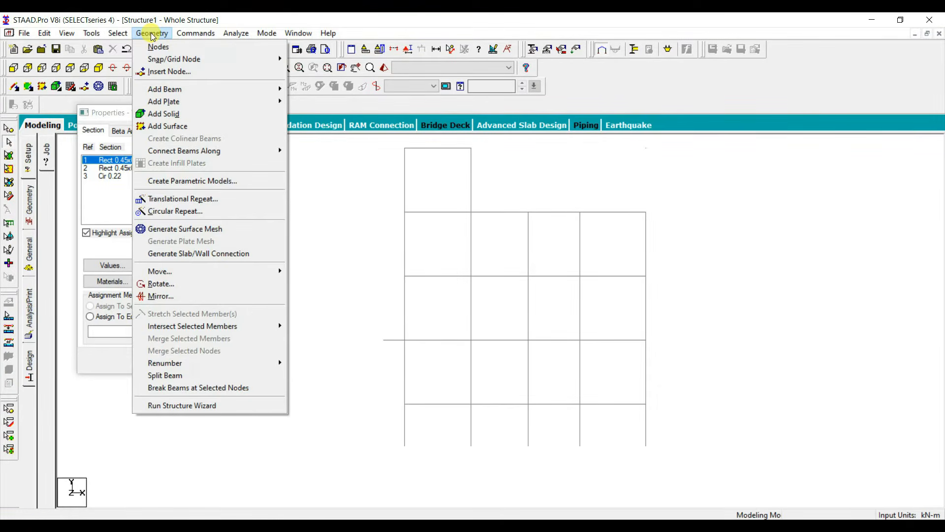
{"action": "mouse_move", "coordinate": [117, 33]}
{"action": "mouse_move", "coordinate": [207, 253]}
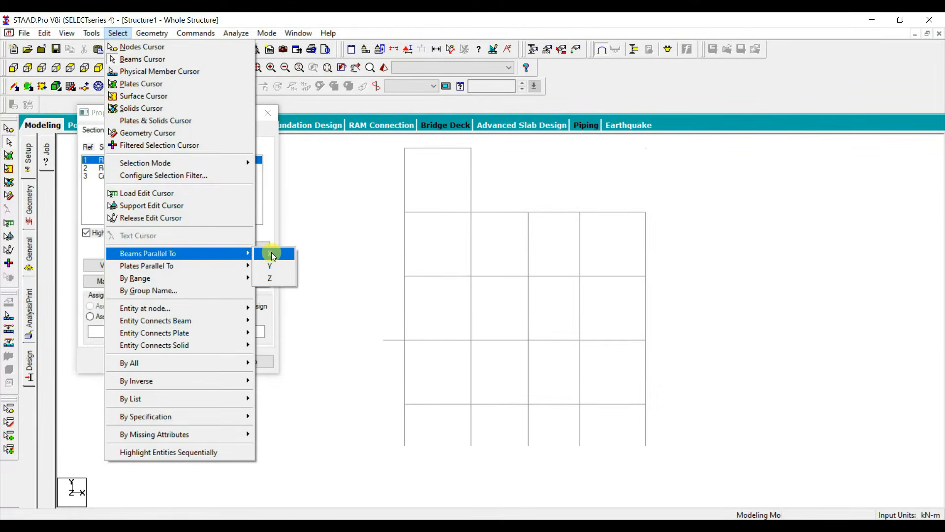
{"action": "left_click", "coordinate": [274, 255]}
{"action": "left_click", "coordinate": [118, 33]}
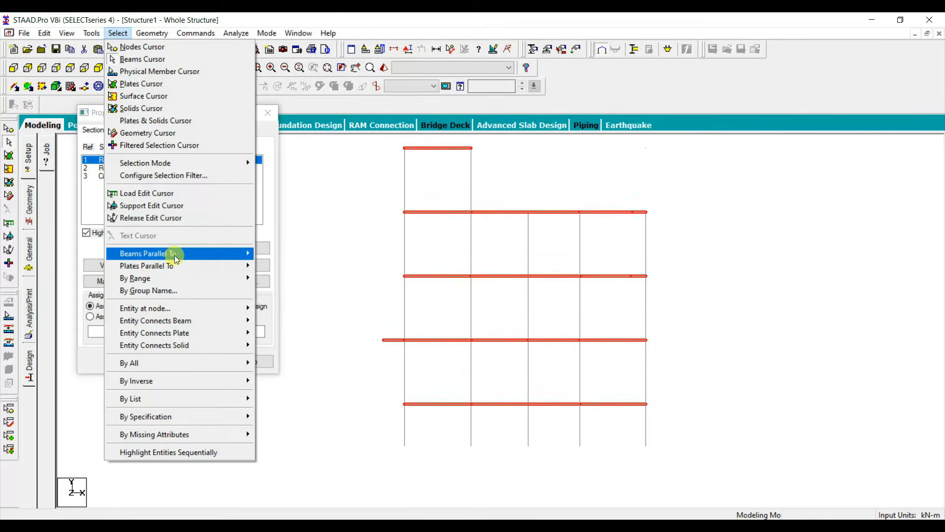
{"action": "mouse_move", "coordinate": [231, 253]}
{"action": "left_click", "coordinate": [269, 280]}
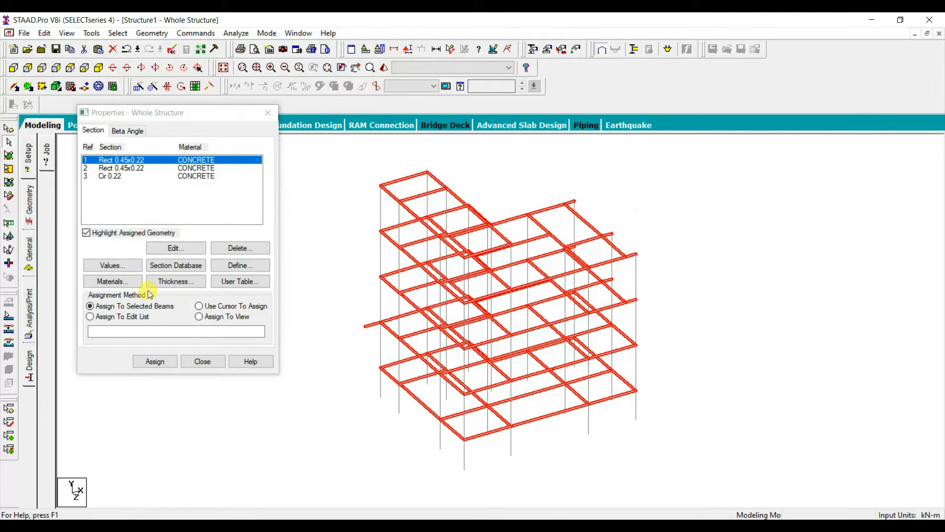
{"action": "left_click", "coordinate": [155, 361]}
{"action": "left_click", "coordinate": [209, 273]}
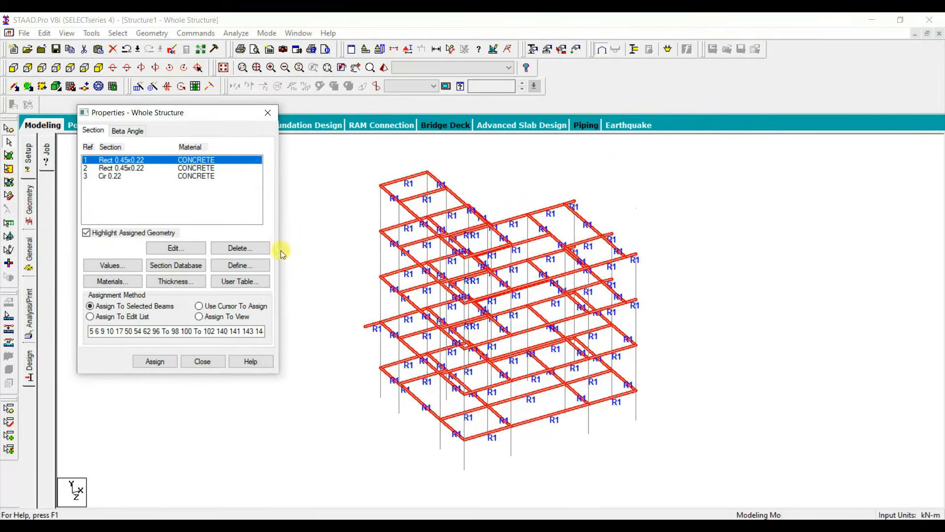
{"action": "left_click", "coordinate": [808, 318]}
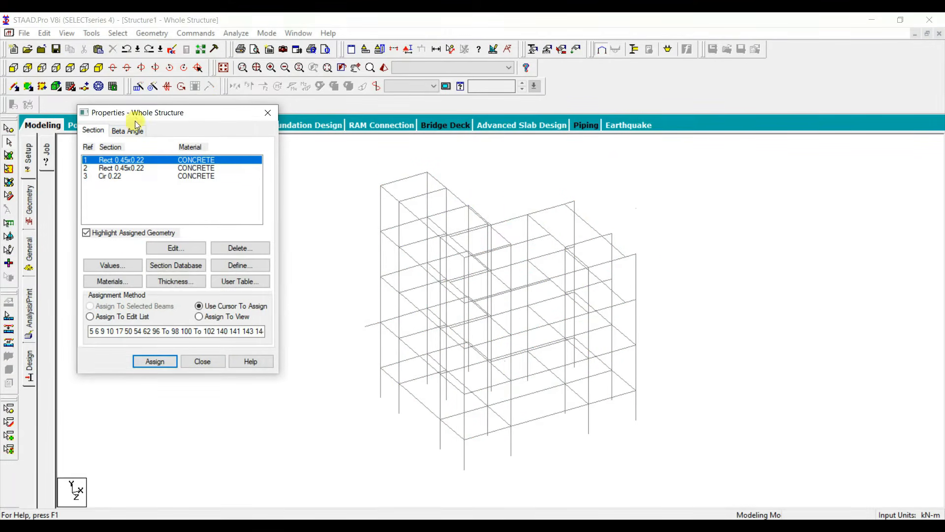
Step: Isolate all columns parallel to Y in the view, tilted so they stand apart, with nothing selected
{"action": "left_click", "coordinate": [153, 33]}
{"action": "mouse_move", "coordinate": [131, 39]}
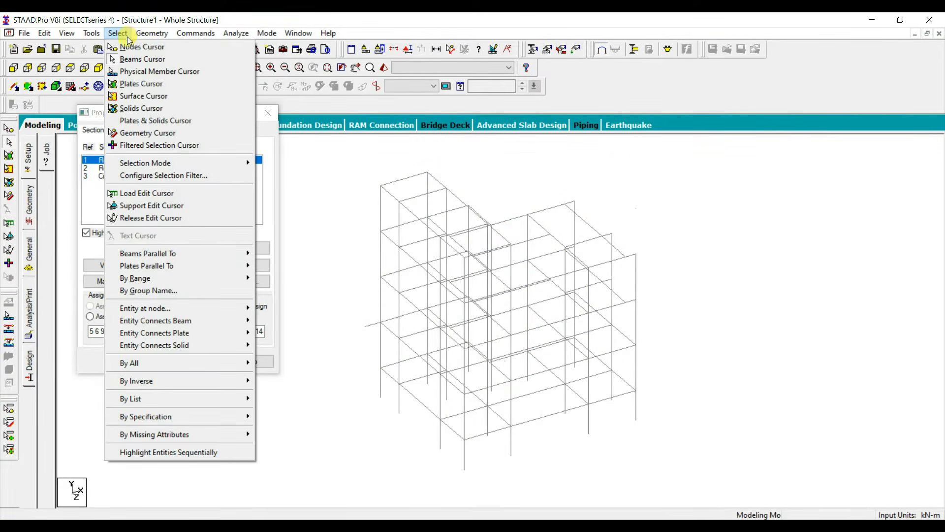
{"action": "mouse_move", "coordinate": [196, 253]}
{"action": "left_click", "coordinate": [294, 268]}
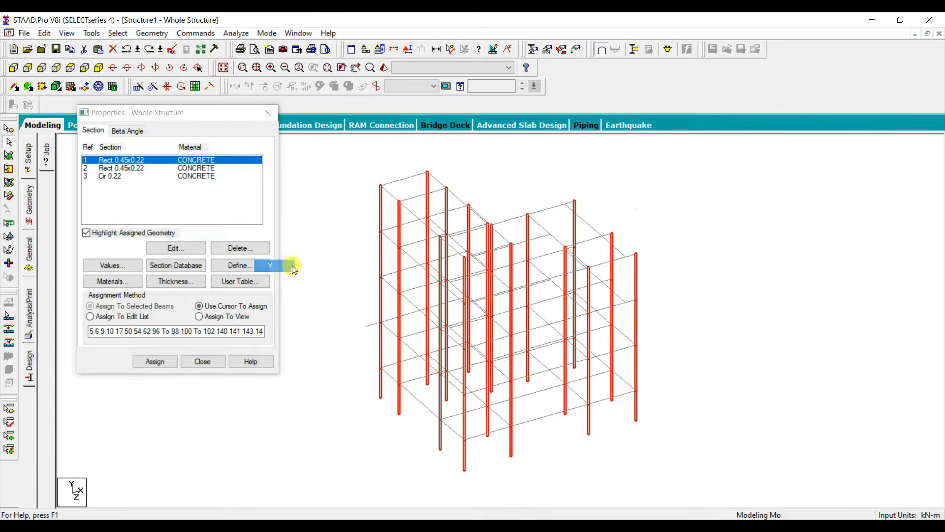
{"action": "key", "text": "alt+v"}
{"action": "key", "text": "v"}
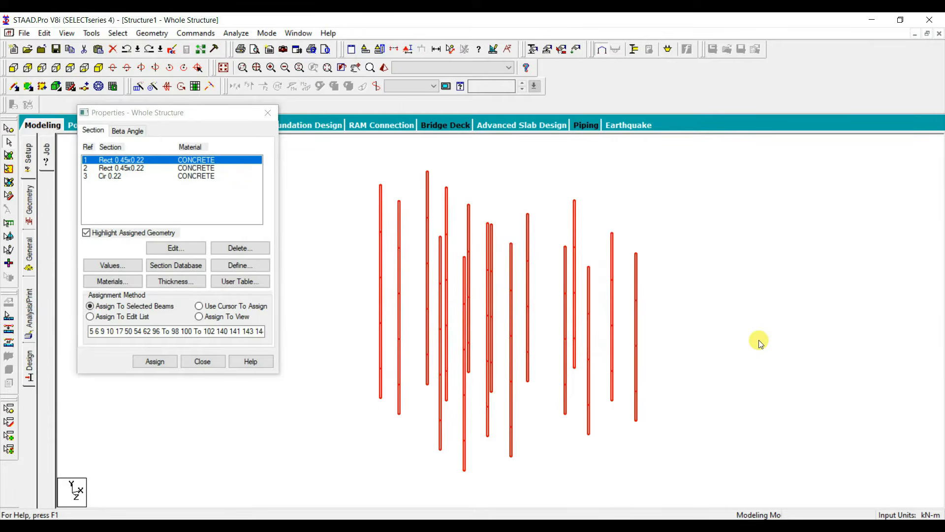
{"action": "key", "text": "Down"}
{"action": "key", "text": "Down"}
{"action": "key", "text": "Down"}
{"action": "key", "text": "Down"}
{"action": "key", "text": "Down"}
{"action": "key", "text": "Down"}
{"action": "key", "text": "Down"}
{"action": "key", "text": "Down"}
{"action": "key", "text": "Down"}
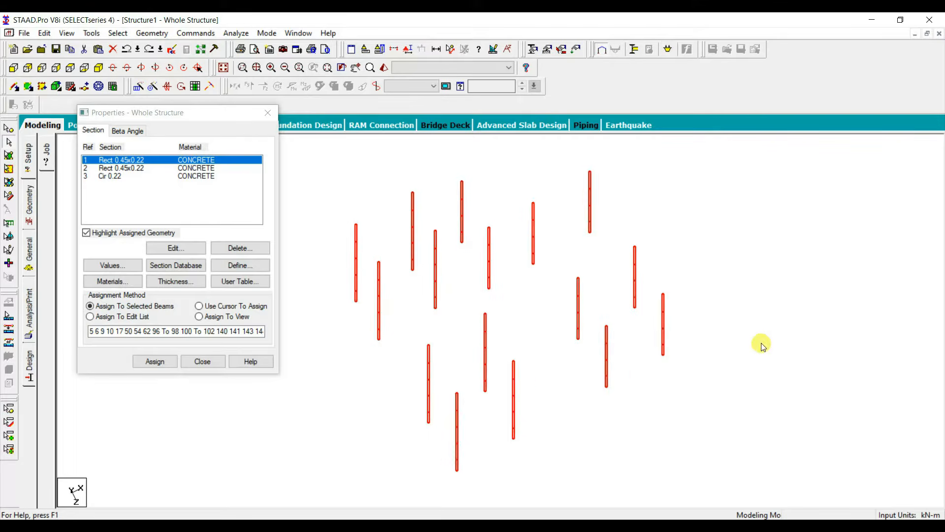
{"action": "left_click", "coordinate": [762, 346]}
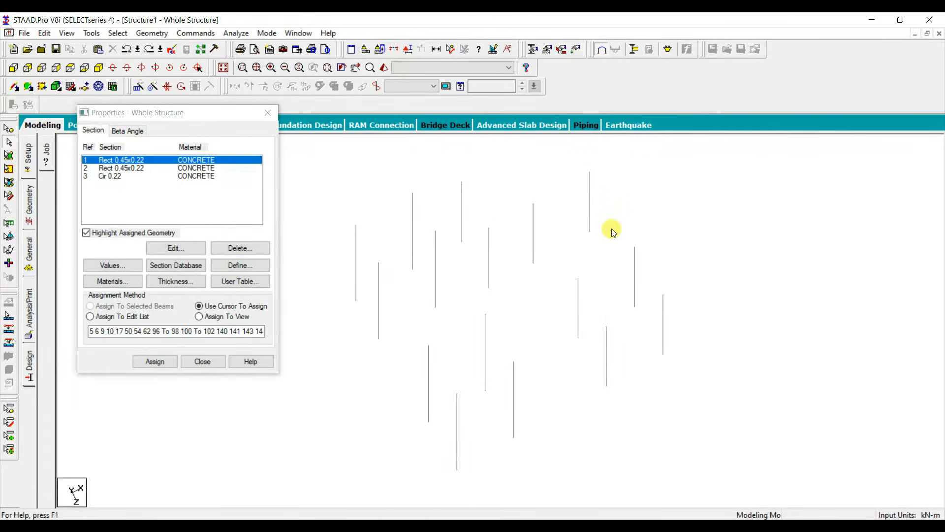
Step: Assign rectangular section 1 to all columns except the three column lines at the structure's far X end
{"action": "middle_click_drag", "start_coordinate": [612, 398], "coordinate": [648, 400]}
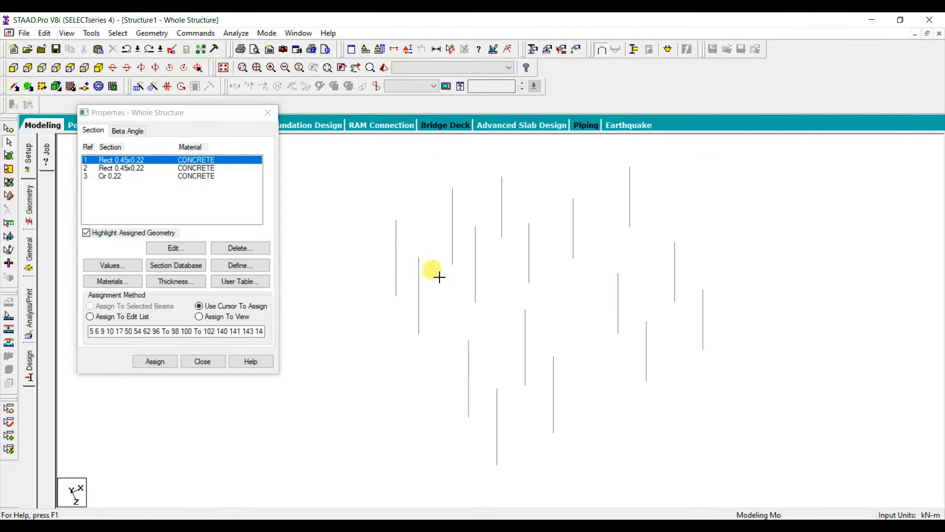
{"action": "left_click_drag", "start_coordinate": [387, 163], "coordinate": [581, 466]}
{"action": "left_click_drag", "start_coordinate": [658, 403], "coordinate": [591, 260], "text": "ctrl"}
{"action": "left_click", "coordinate": [163, 361]}
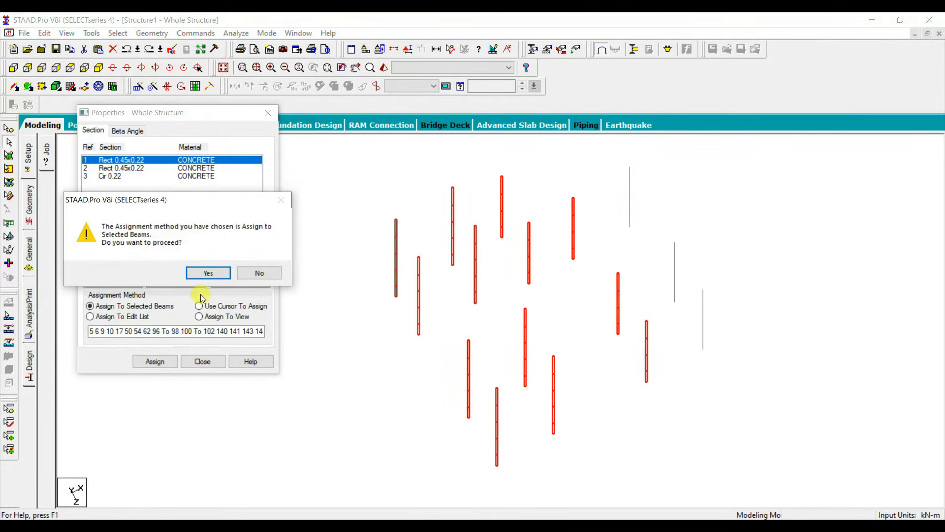
{"action": "left_click", "coordinate": [207, 273]}
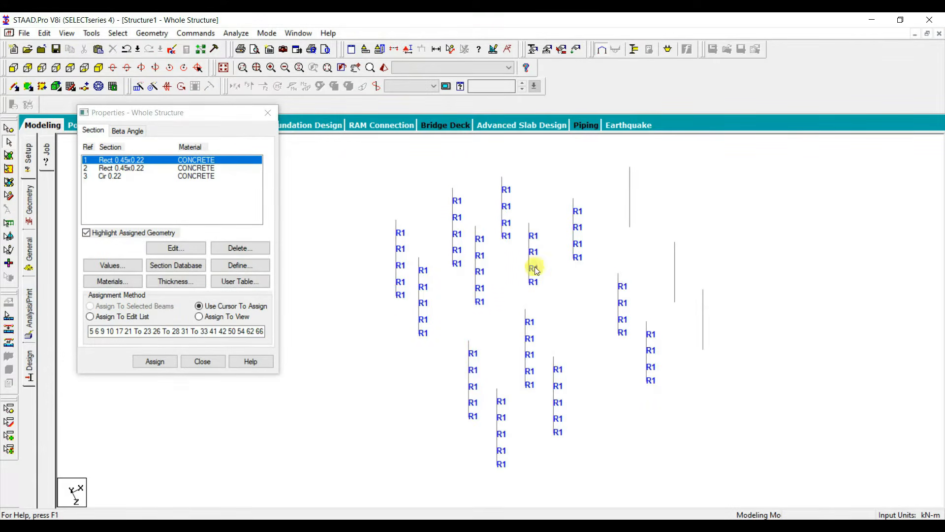
Step: Assign circular section 3 to the three remaining column lines at the far X end
{"action": "left_click_drag", "start_coordinate": [724, 355], "coordinate": [656, 198]}
{"action": "left_click", "coordinate": [98, 176]}
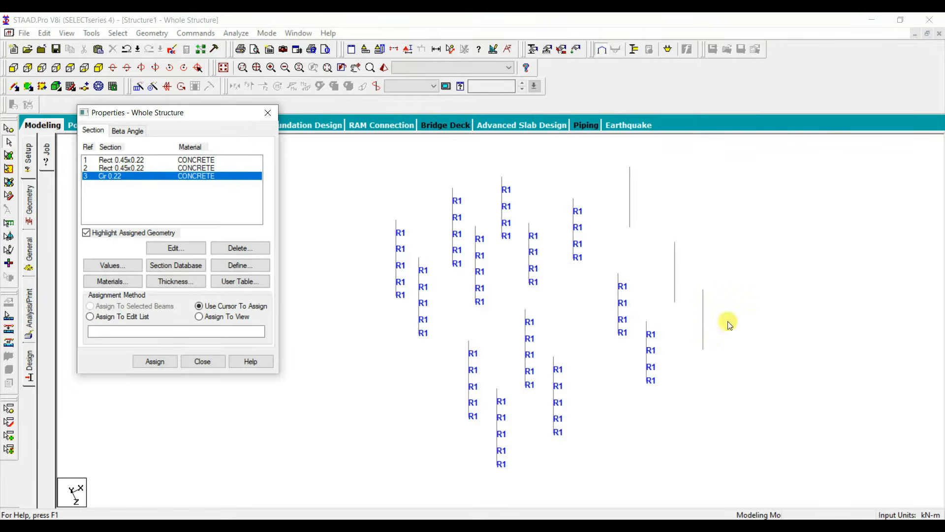
{"action": "left_click_drag", "start_coordinate": [648, 234], "coordinate": [595, 147]}
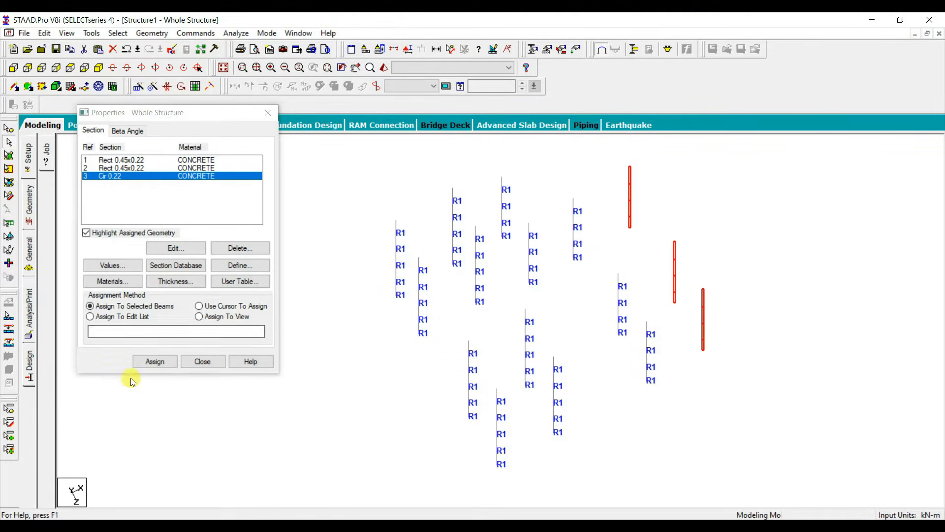
{"action": "left_click", "coordinate": [151, 363]}
{"action": "left_click", "coordinate": [207, 272]}
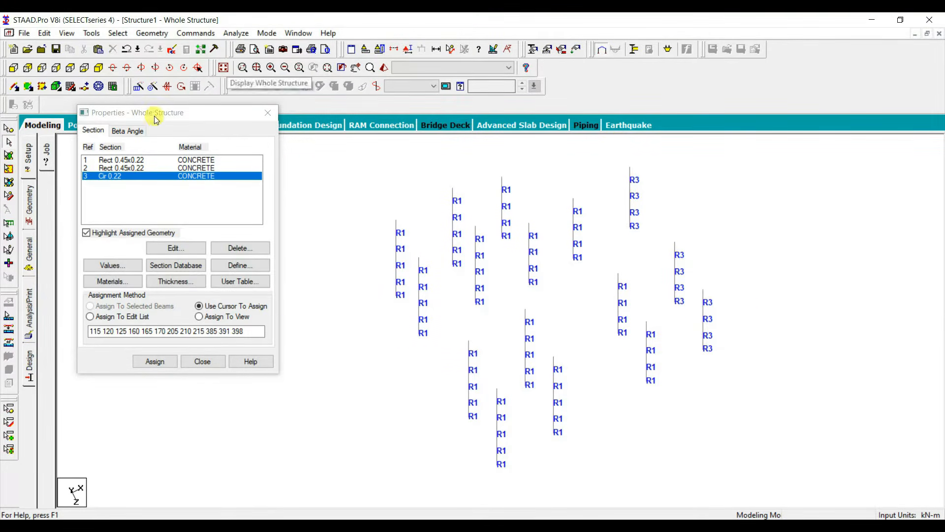
Step: Restore the whole structure and assign rectangular section 2 to all beams parallel to X and Z
{"action": "left_click", "coordinate": [134, 168]}
{"action": "left_click", "coordinate": [223, 68]}
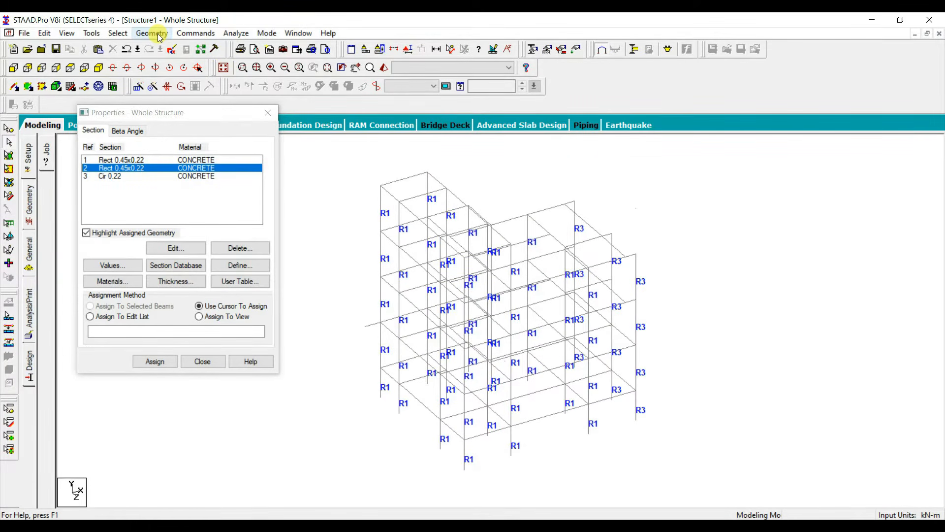
{"action": "left_click", "coordinate": [118, 33]}
{"action": "mouse_move", "coordinate": [188, 253]}
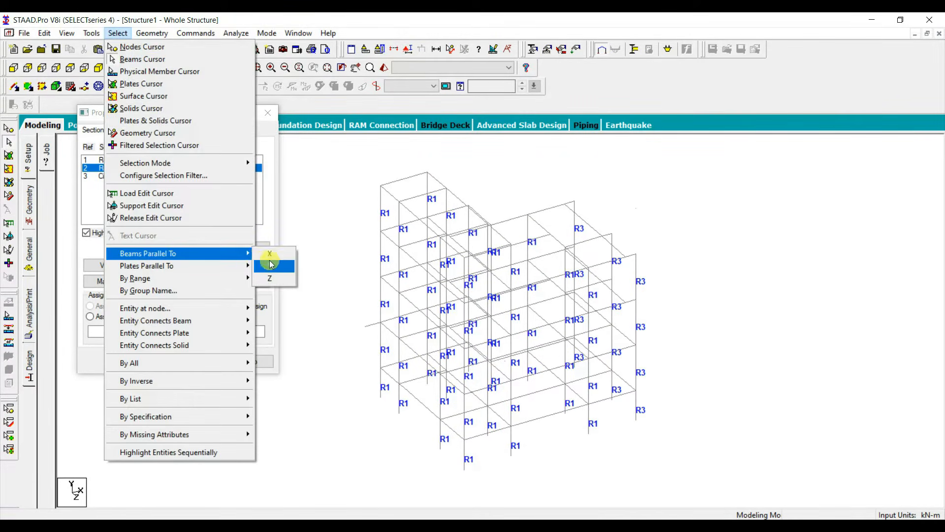
{"action": "left_click", "coordinate": [270, 278]}
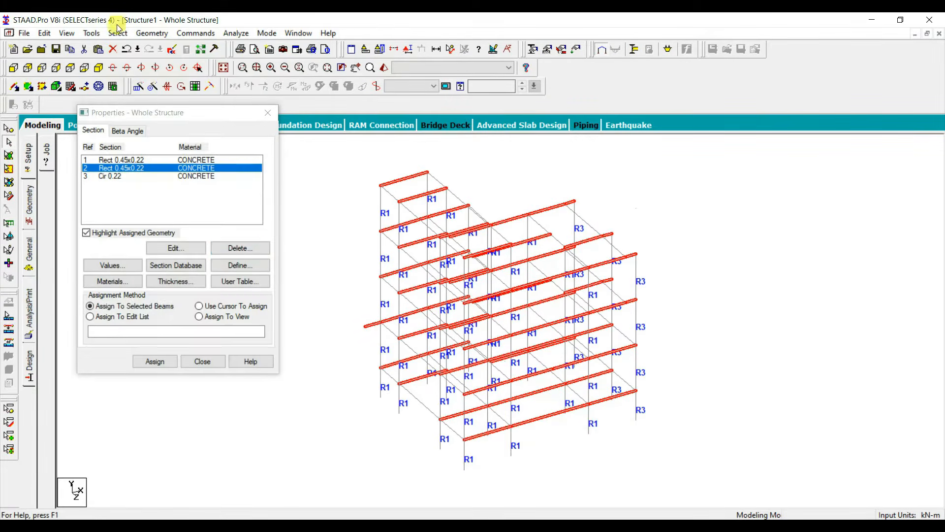
{"action": "left_click", "coordinate": [117, 33]}
{"action": "mouse_move", "coordinate": [272, 251]}
{"action": "left_click", "coordinate": [274, 279]}
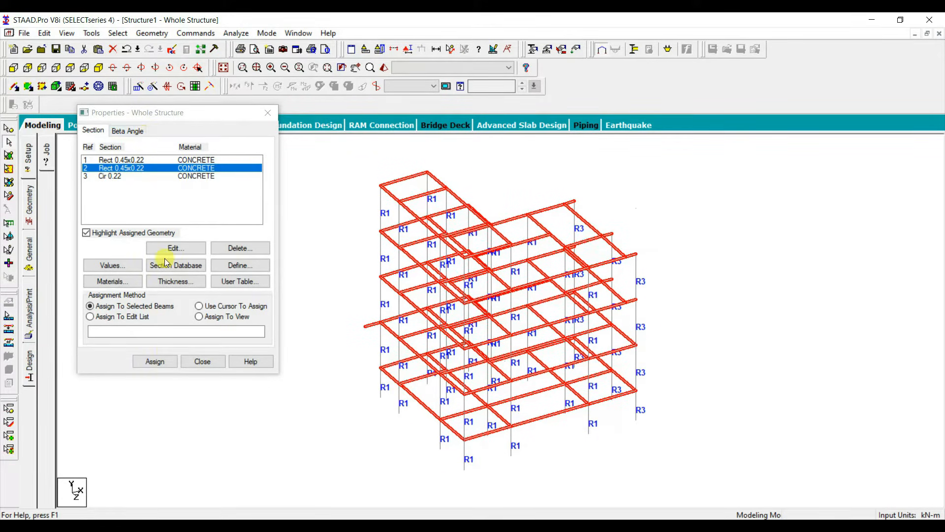
{"action": "left_click", "coordinate": [156, 361]}
{"action": "left_click", "coordinate": [210, 272]}
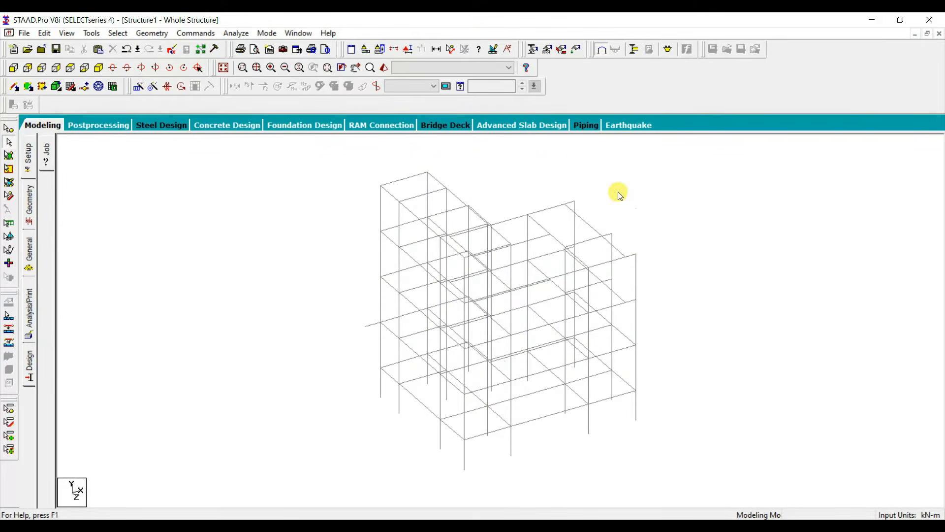
Step: Check the whole structure for members with a missing property
{"action": "left_click", "coordinate": [118, 33]}
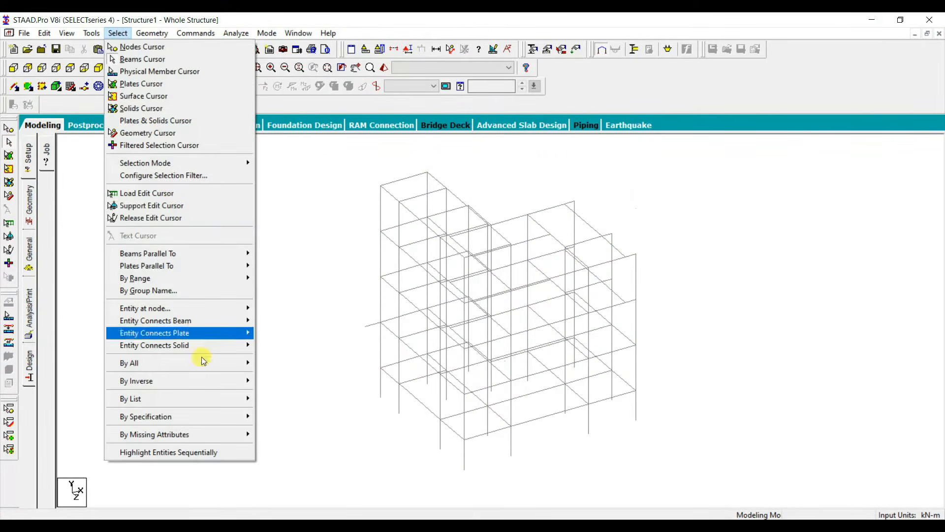
{"action": "mouse_move", "coordinate": [249, 433]}
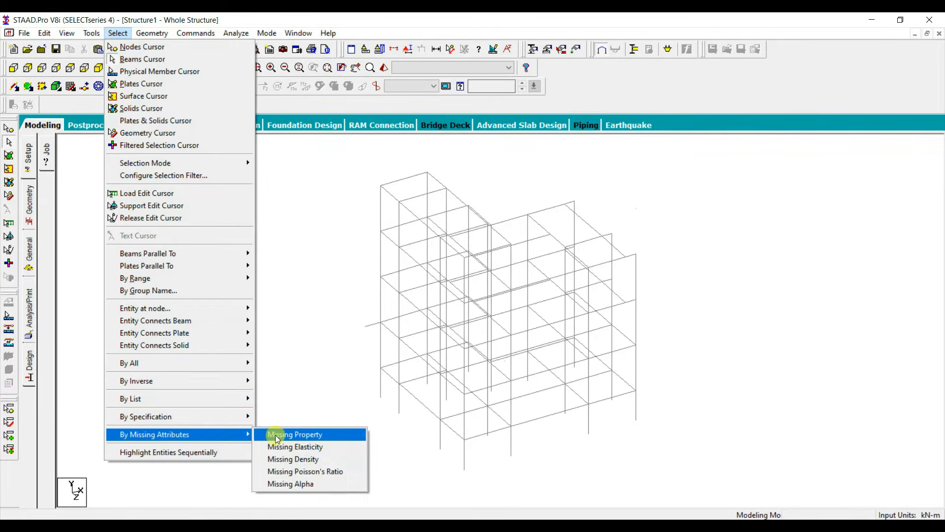
{"action": "left_click", "coordinate": [283, 433]}
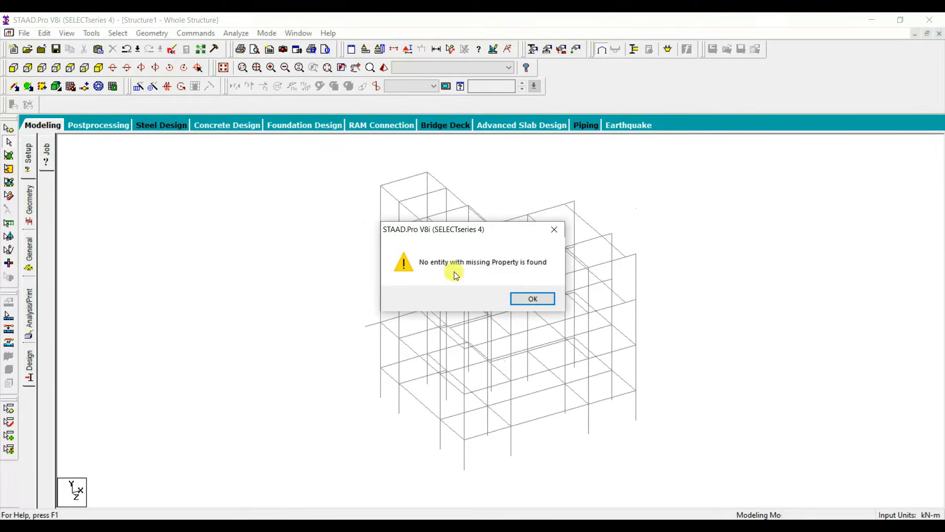
Step: Dismiss the missing-property check and create a fixed support for the structure
{"action": "left_click", "coordinate": [533, 299]}
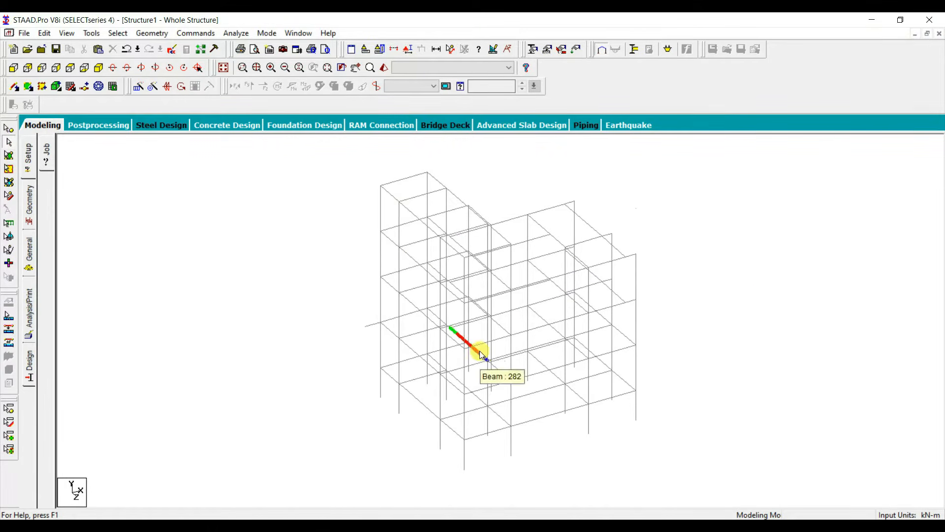
{"action": "left_click", "coordinate": [190, 35]}
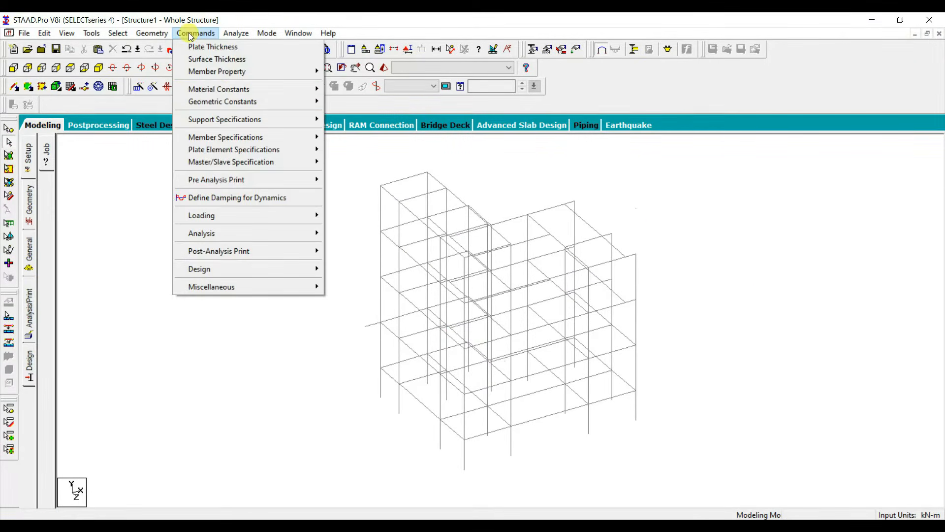
{"action": "mouse_move", "coordinate": [253, 121]}
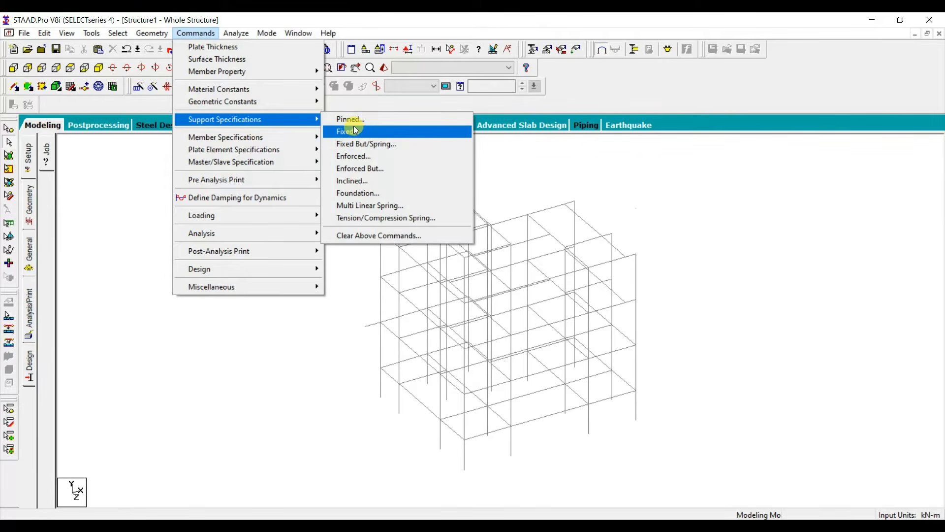
{"action": "left_click", "coordinate": [353, 129]}
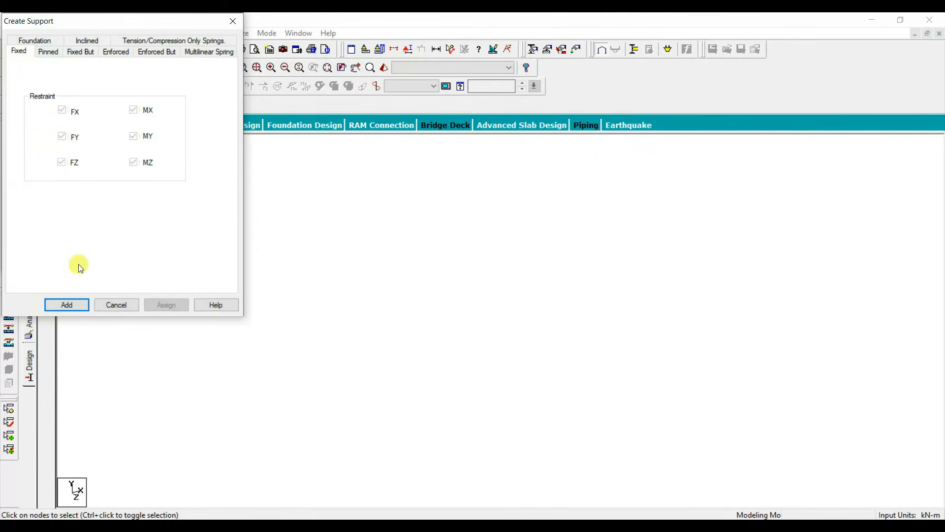
{"action": "left_click", "coordinate": [67, 305]}
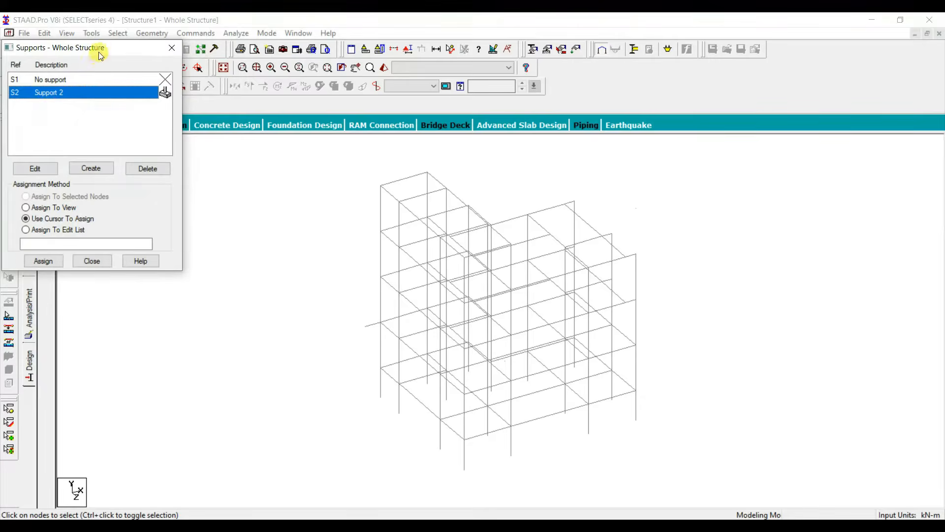
Step: Assign the fixed support to all column base nodes, selecting them in the front elevation
{"action": "left_click_drag", "start_coordinate": [98, 52], "coordinate": [171, 89]}
{"action": "left_click", "coordinate": [14, 67]}
{"action": "left_click_drag", "start_coordinate": [659, 490], "coordinate": [372, 458]}
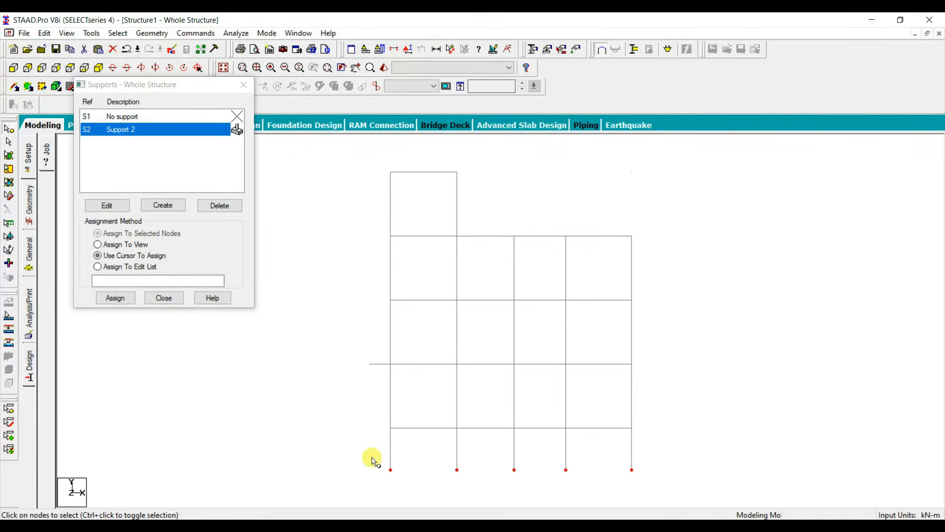
{"action": "left_click", "coordinate": [118, 301]}
{"action": "left_click", "coordinate": [189, 226]}
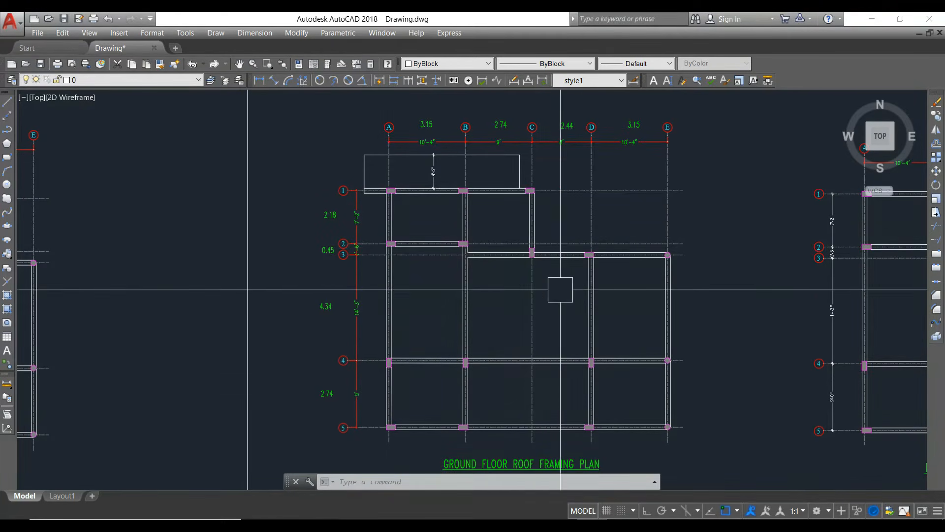
Step: Assign a beta angle of 90 degrees to the four supported columns at grid points A4, B4, D4 and C3
{"action": "left_click_drag", "start_coordinate": [497, 312], "coordinate": [456, 207]}
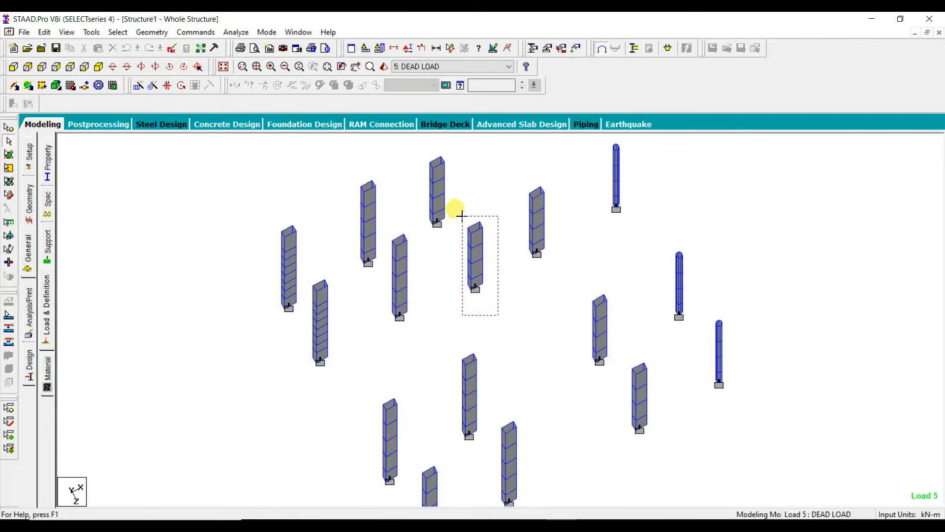
{"action": "left_click_drag", "start_coordinate": [487, 457], "coordinate": [450, 340], "text": "ctrl"}
{"action": "left_click_drag", "start_coordinate": [396, 487], "coordinate": [374, 394], "text": "ctrl"}
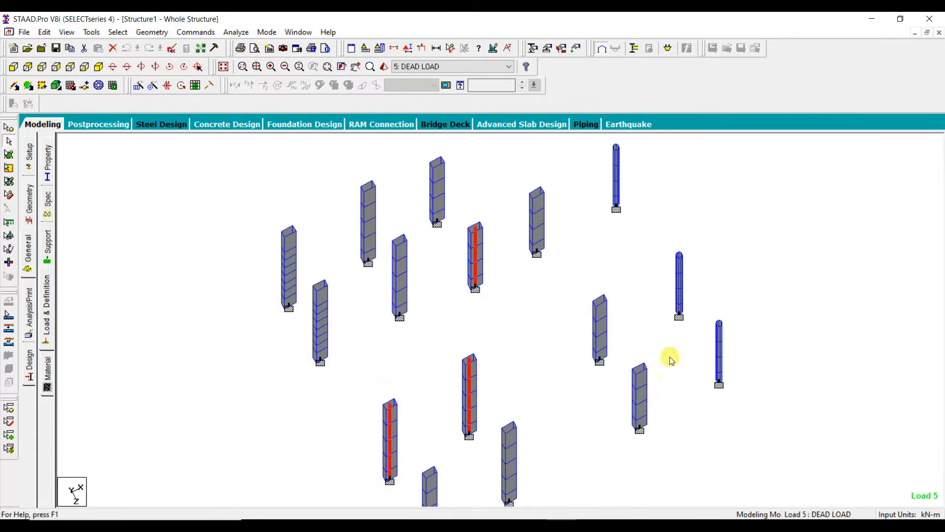
{"action": "left_click_drag", "start_coordinate": [618, 376], "coordinate": [581, 283], "text": "ctrl"}
{"action": "scroll", "coordinate": [488, 347], "scroll_direction": "down", "scroll_amount": 1}
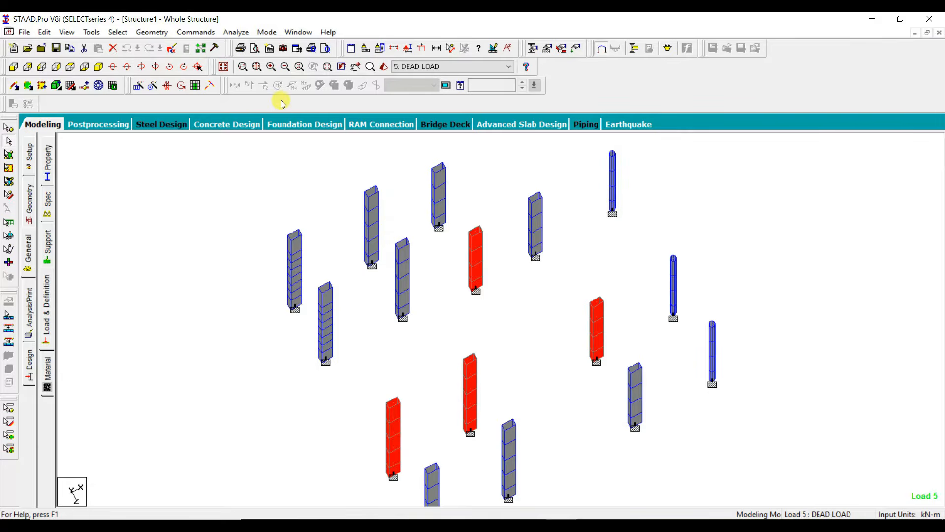
{"action": "left_click", "coordinate": [199, 32]}
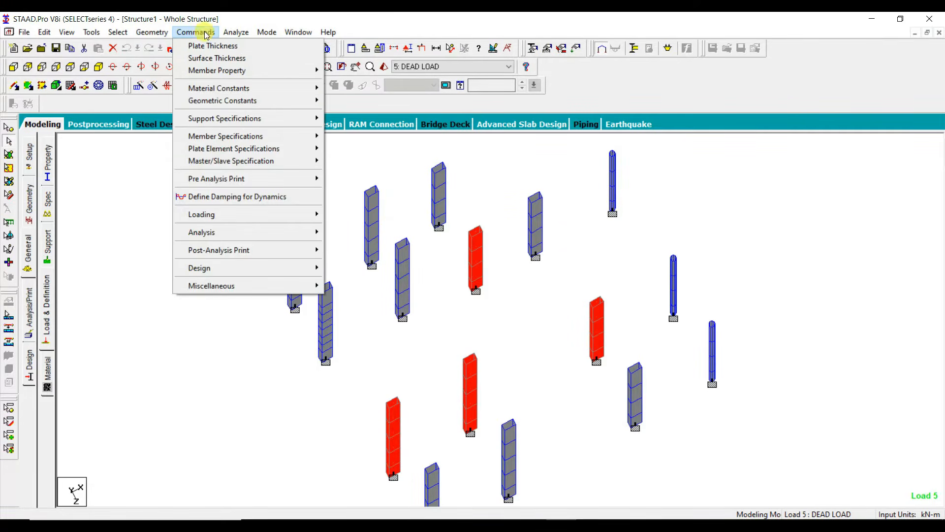
{"action": "mouse_move", "coordinate": [242, 100]}
{"action": "left_click", "coordinate": [350, 99]}
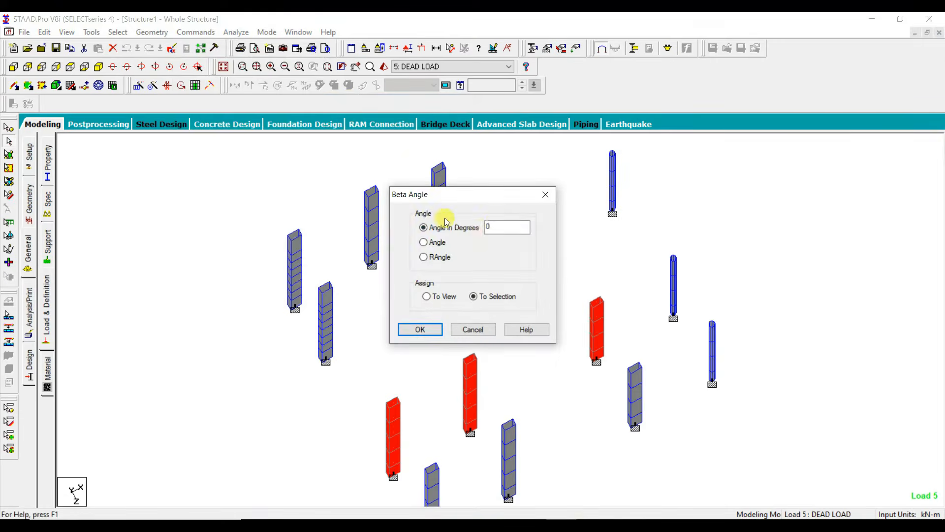
{"action": "double_click", "coordinate": [500, 226]}
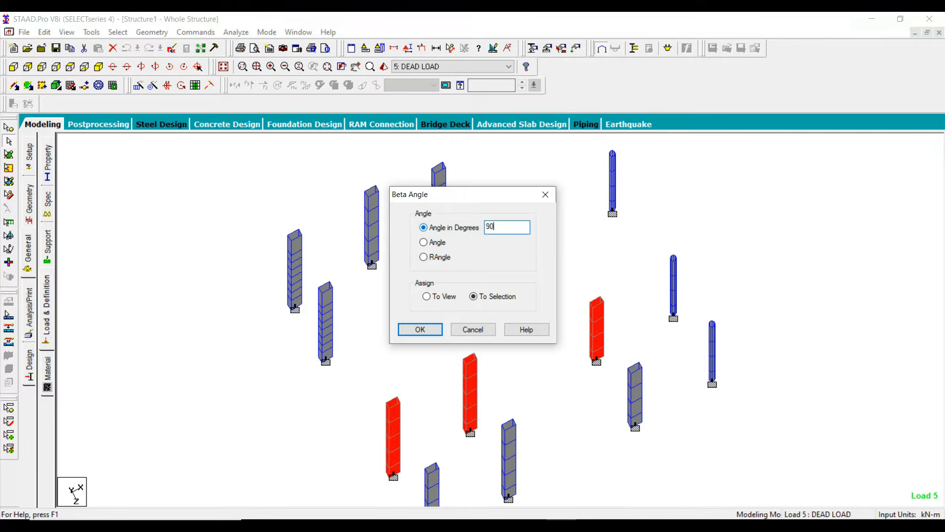
{"action": "type", "text": "90"}
{"action": "key", "text": "Return"}
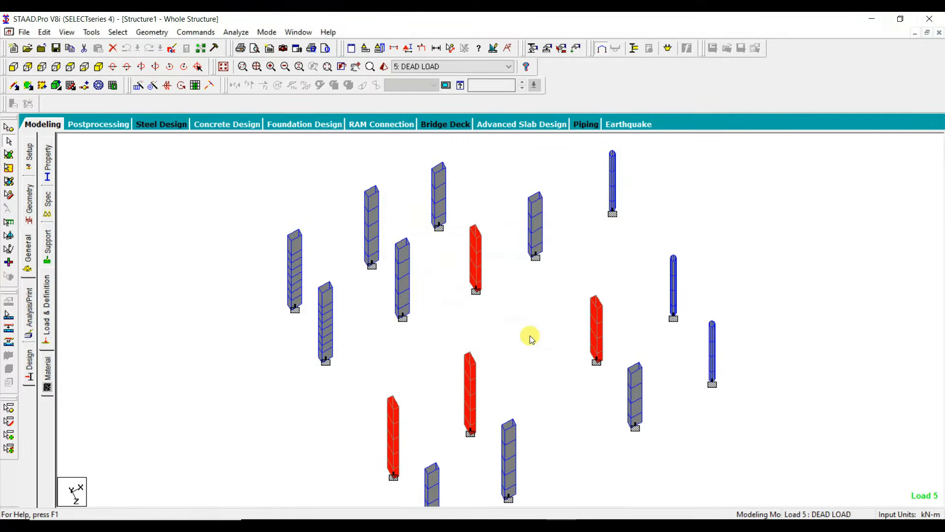
{"action": "left_click", "coordinate": [527, 364]}
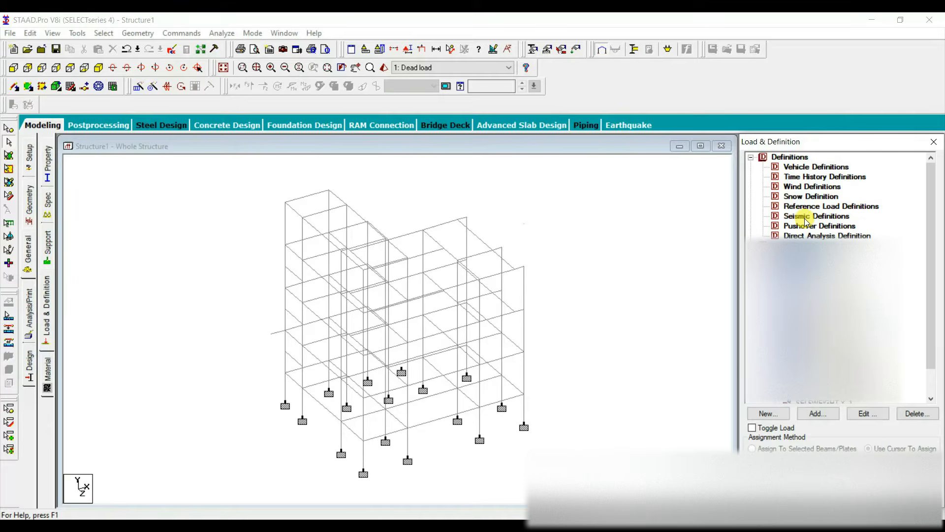
Step: Start a new seismic definition with the parameter type IS 1893 - 2002/2005
{"action": "left_click", "coordinate": [806, 218]}
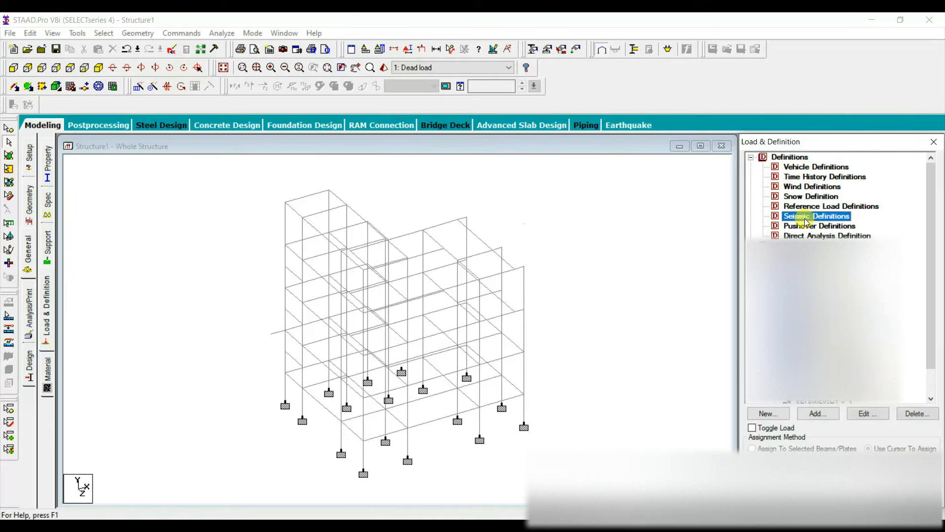
{"action": "left_click", "coordinate": [825, 418]}
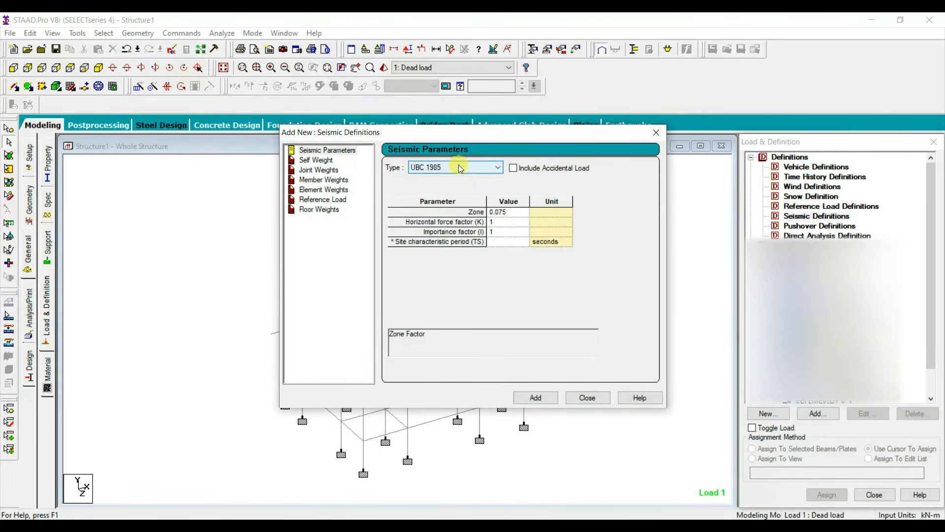
{"action": "left_click", "coordinate": [474, 171]}
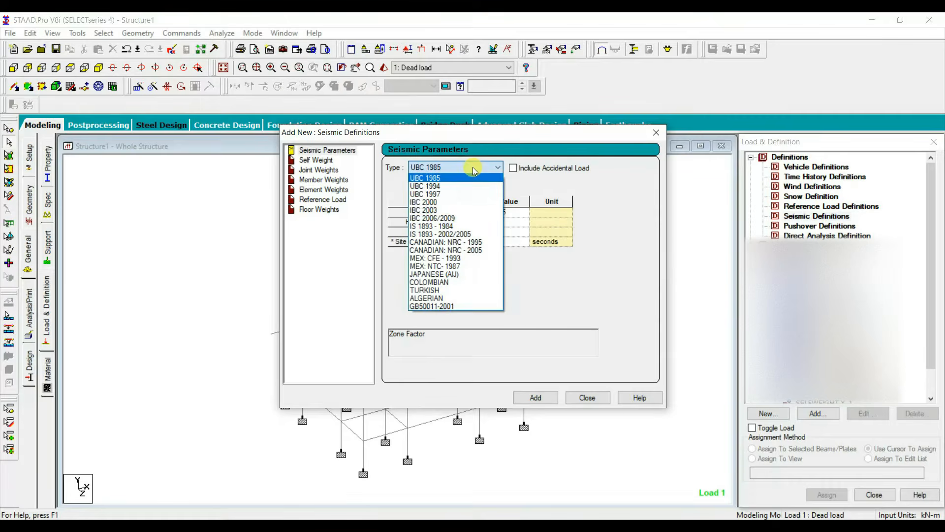
{"action": "left_click", "coordinate": [465, 234]}
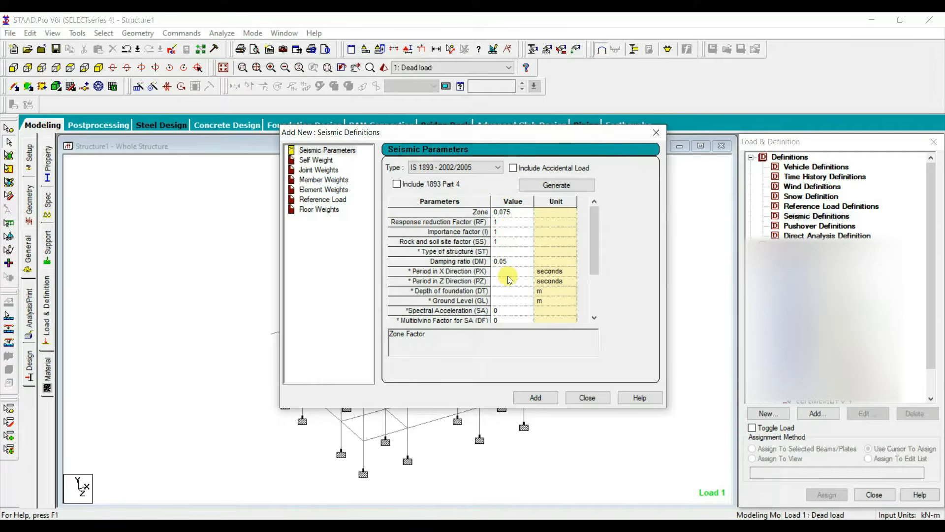
Step: Open the IS 1893 seismic parameter generator and define the zone factor by Zone III
{"action": "left_click", "coordinate": [556, 184]}
{"action": "left_click_drag", "start_coordinate": [133, 45], "coordinate": [293, 120]}
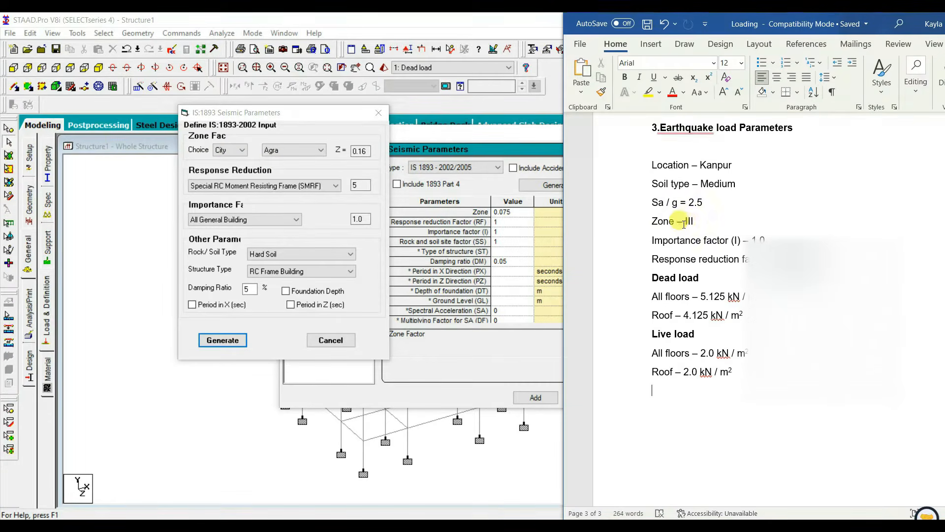
{"action": "left_click", "coordinate": [243, 150]}
{"action": "left_click", "coordinate": [234, 170]}
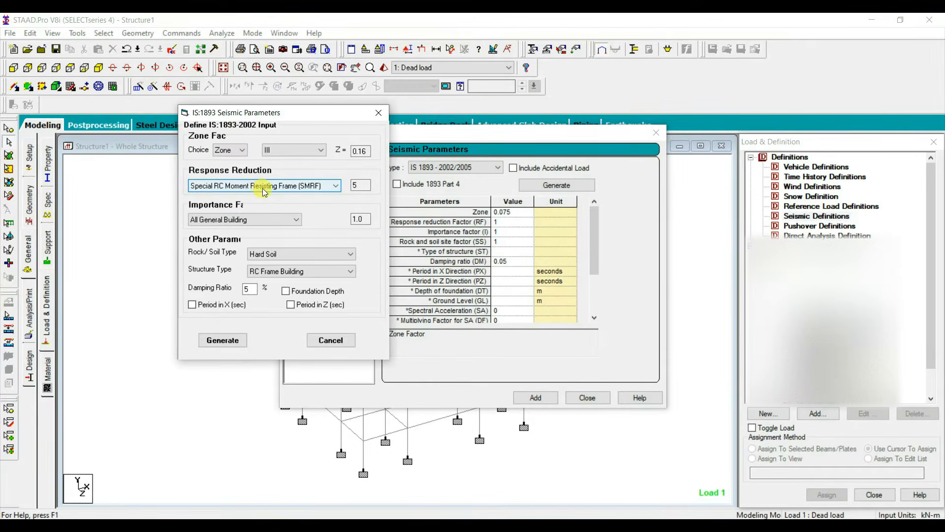
{"action": "left_click", "coordinate": [246, 220]}
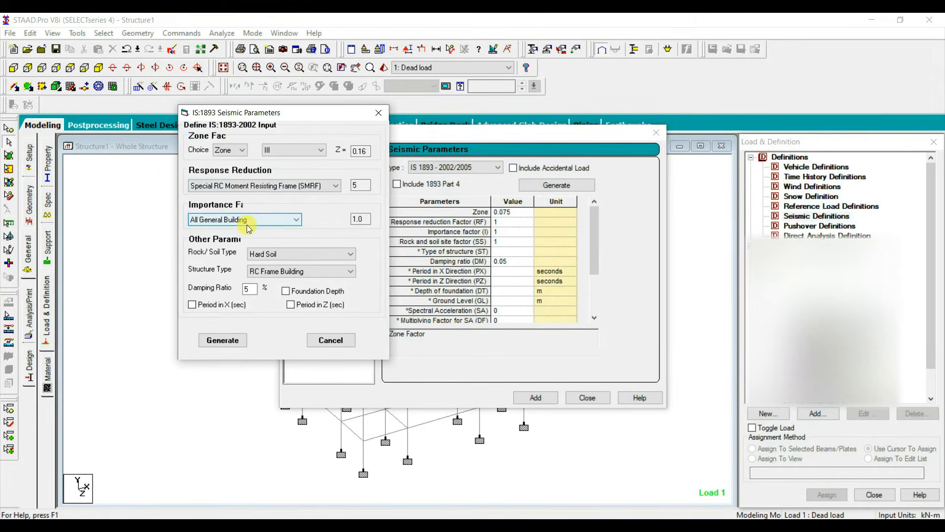
{"action": "left_click", "coordinate": [256, 254]}
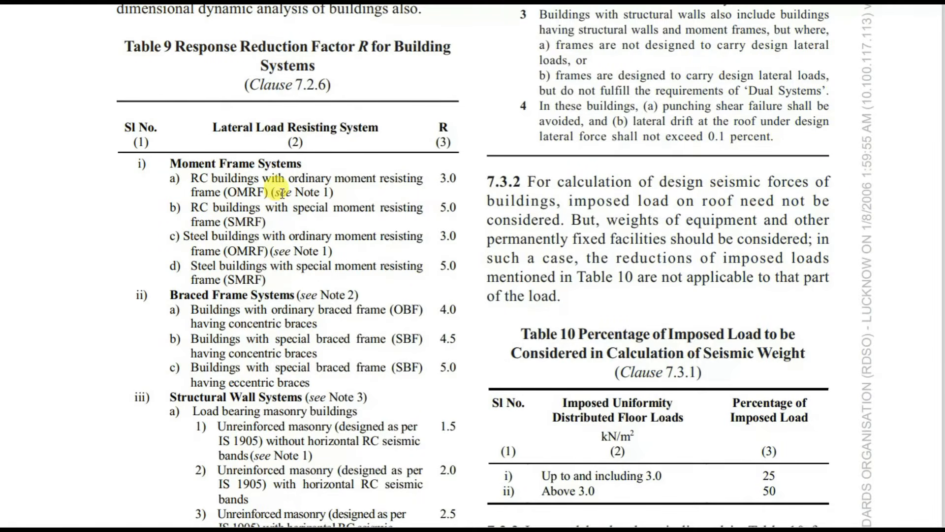
Step: Consult Table 9 of the IS 1893 (Part 1) : 2016 document for the building systems' response reduction factors
{"action": "scroll", "coordinate": [192, 399], "scroll_direction": "down", "scroll_amount": 10}
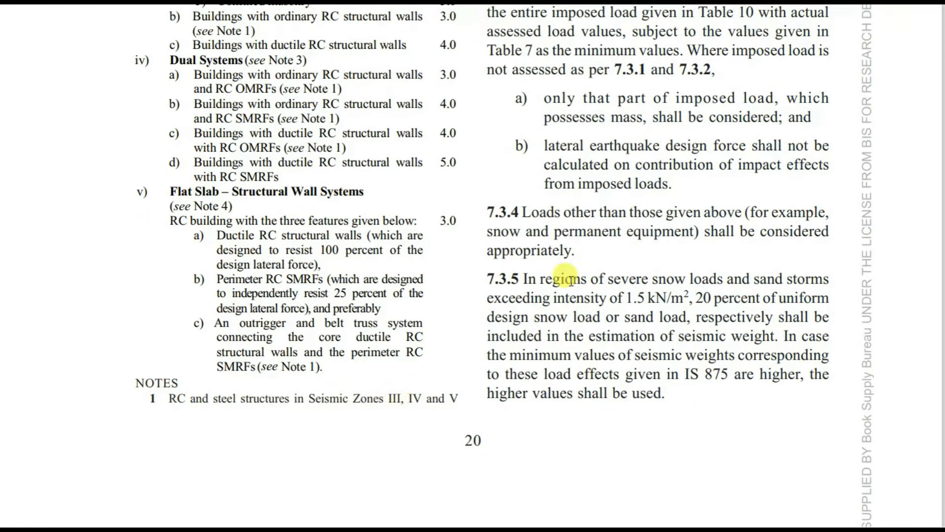
{"action": "scroll", "coordinate": [581, 246], "scroll_direction": "up", "scroll_amount": 5}
{"action": "scroll", "coordinate": [604, 204], "scroll_direction": "up", "scroll_amount": 10}
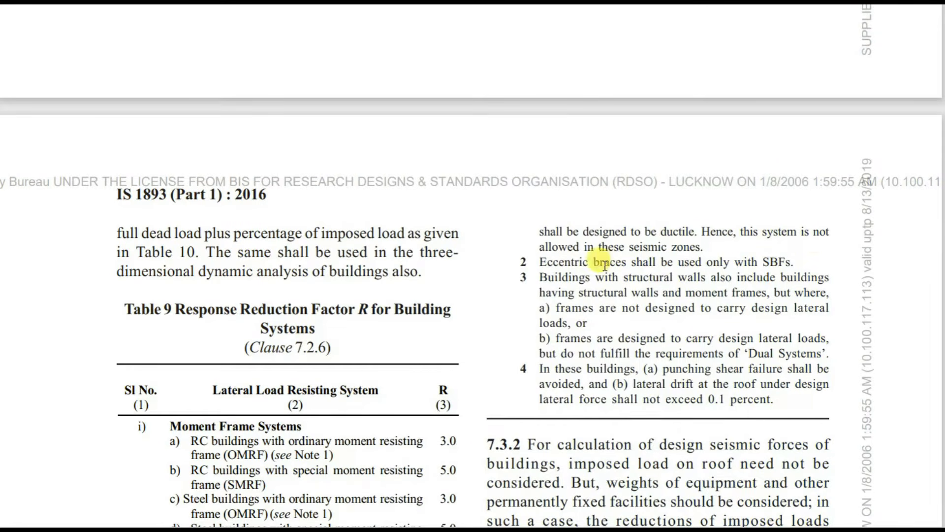
{"action": "scroll", "coordinate": [484, 256], "scroll_direction": "down", "scroll_amount": 3}
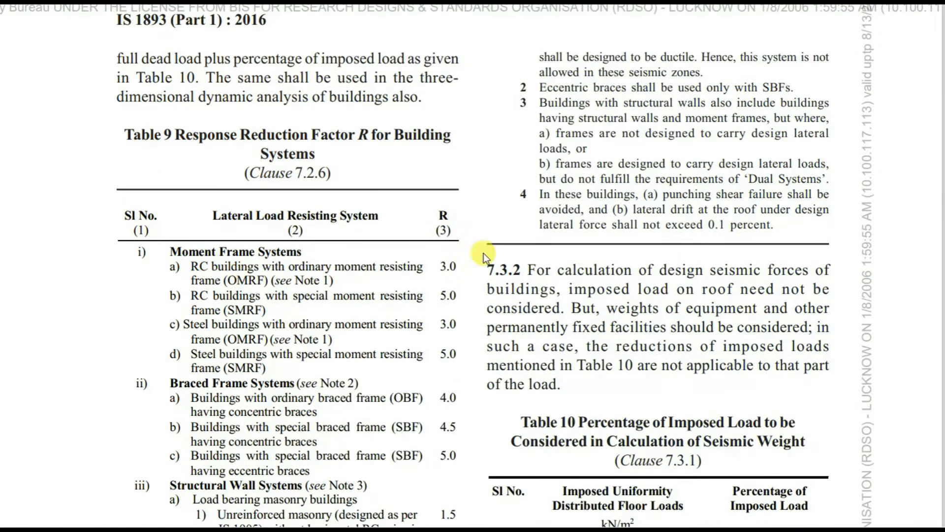
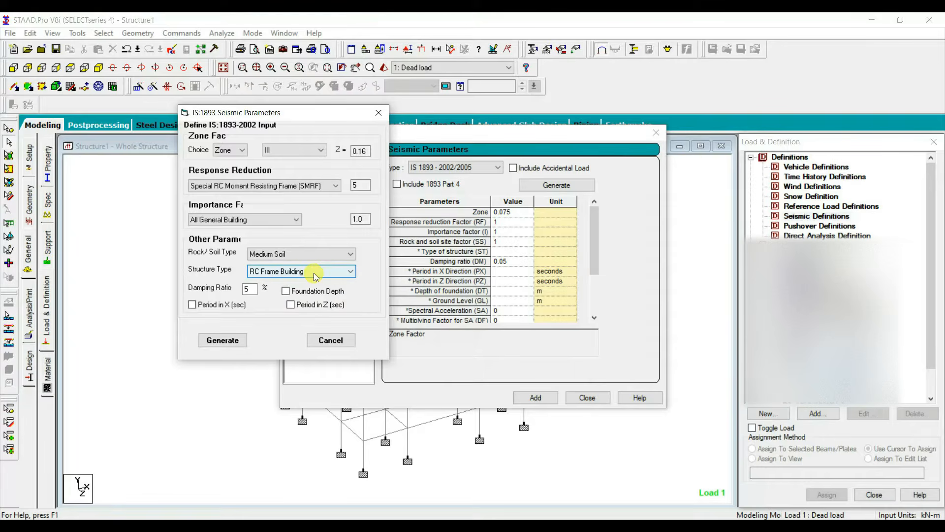
Step: Generate the IS 1893 parameters with a damping ratio of 5% and add them to the seismic definition
{"action": "left_click", "coordinate": [251, 290]}
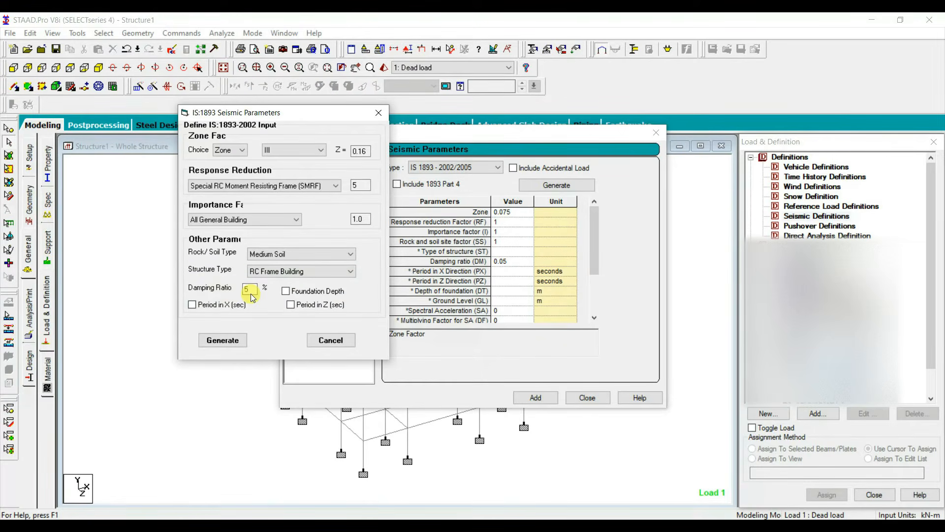
{"action": "left_click", "coordinate": [222, 340]}
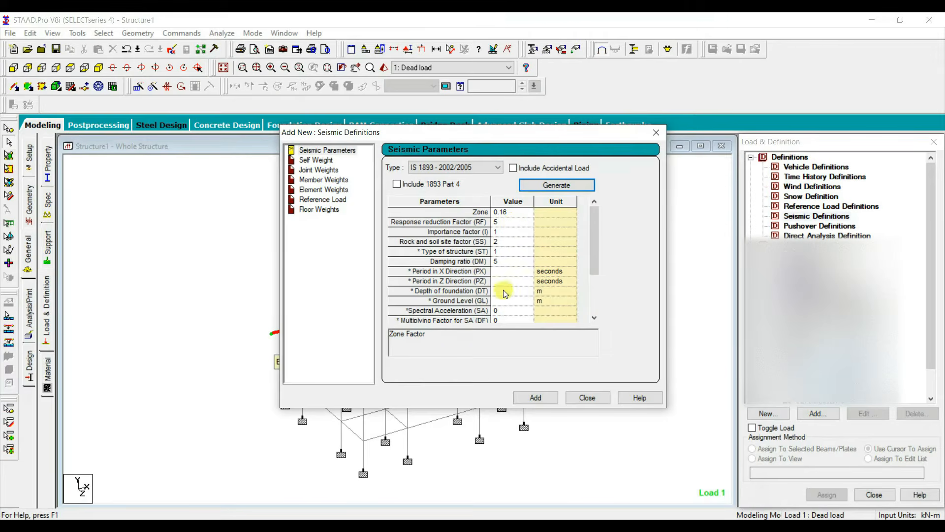
{"action": "left_click", "coordinate": [536, 398]}
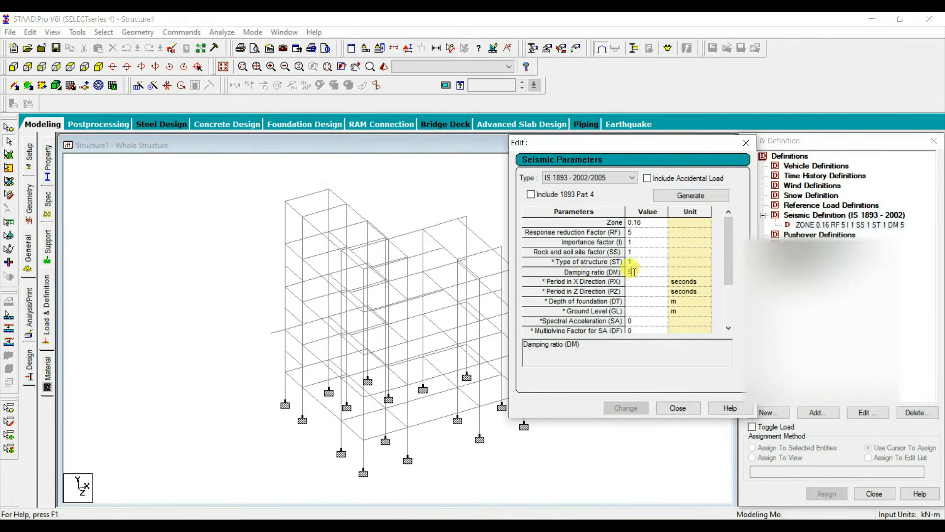
Step: Edit the added seismic definition to set its damping ratio (DM) to 0.05
{"action": "double_click", "coordinate": [635, 272]}
{"action": "type", "text": "0."}
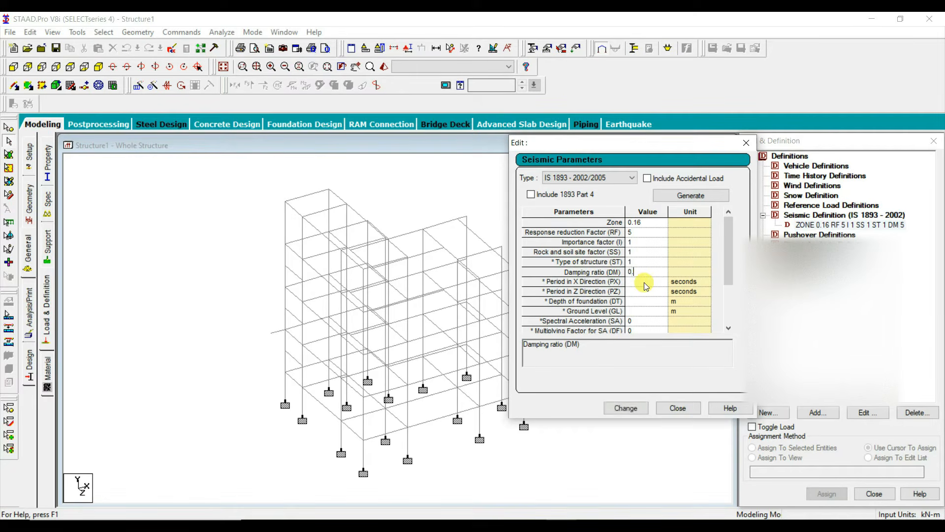
{"action": "left_click", "coordinate": [635, 407]}
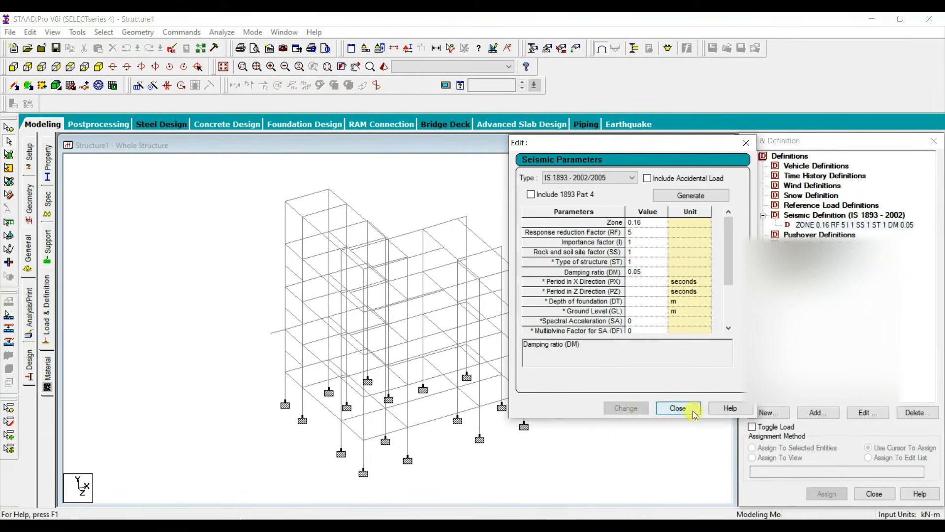
{"action": "left_click", "coordinate": [677, 408]}
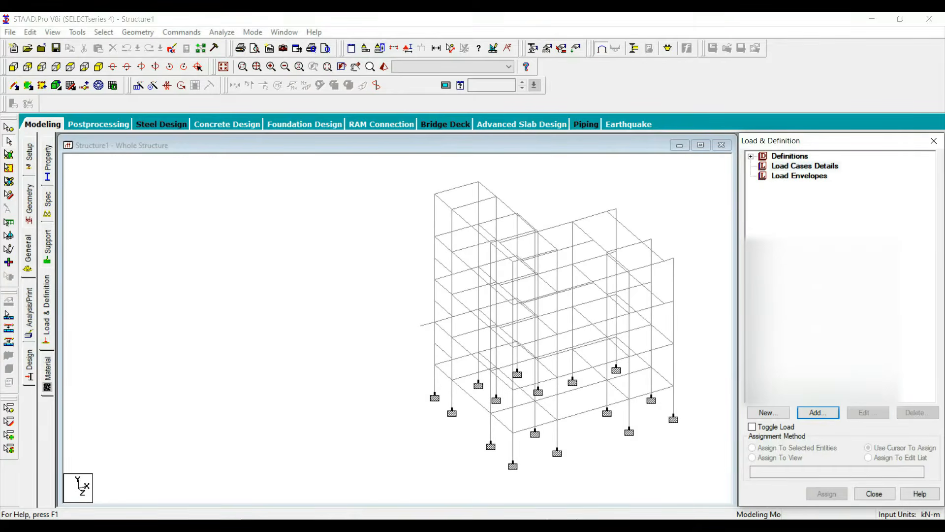
Step: Add primary load case 1 with the loading type Seismic and the title EQ X
{"action": "left_click", "coordinate": [794, 167]}
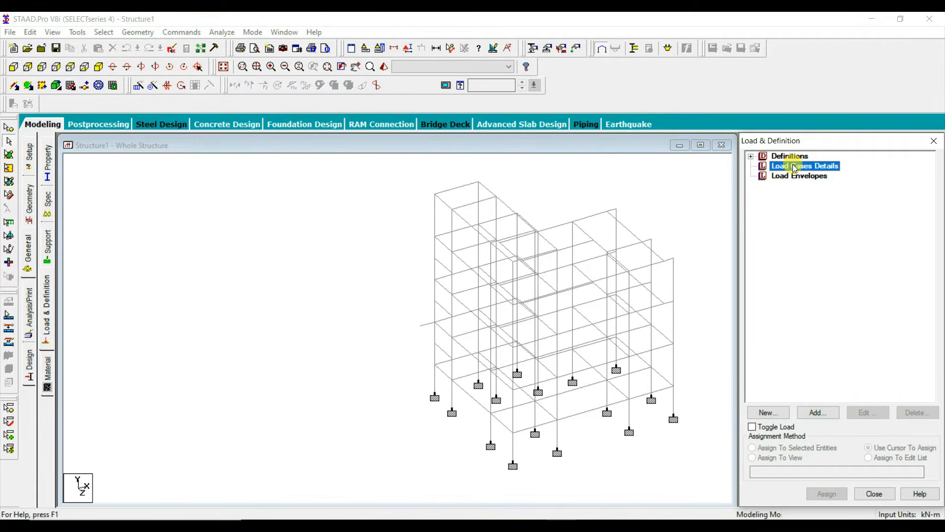
{"action": "left_click", "coordinate": [819, 412]}
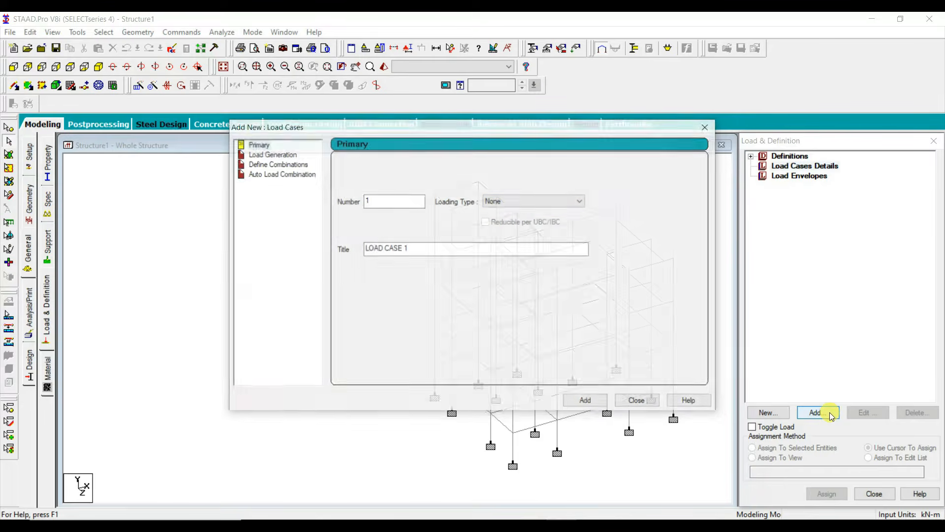
{"action": "left_click", "coordinate": [512, 202]}
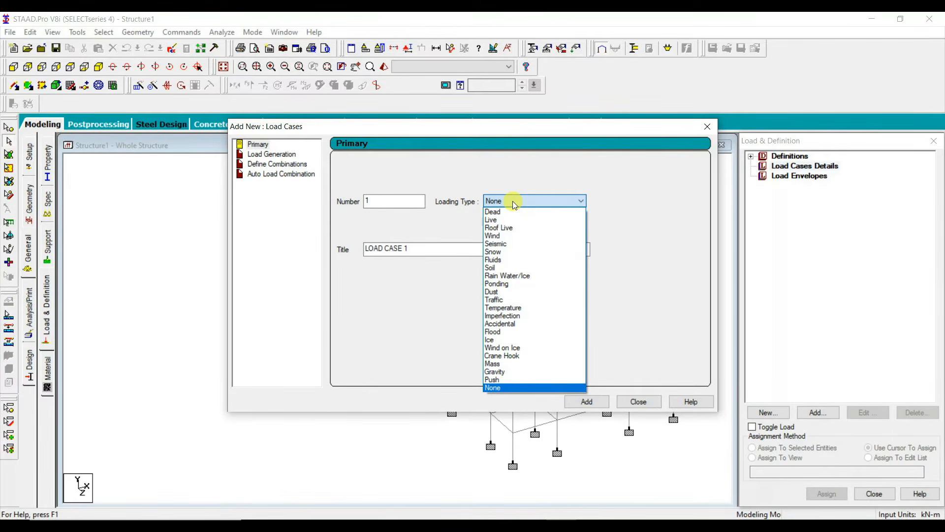
{"action": "left_click", "coordinate": [497, 244]}
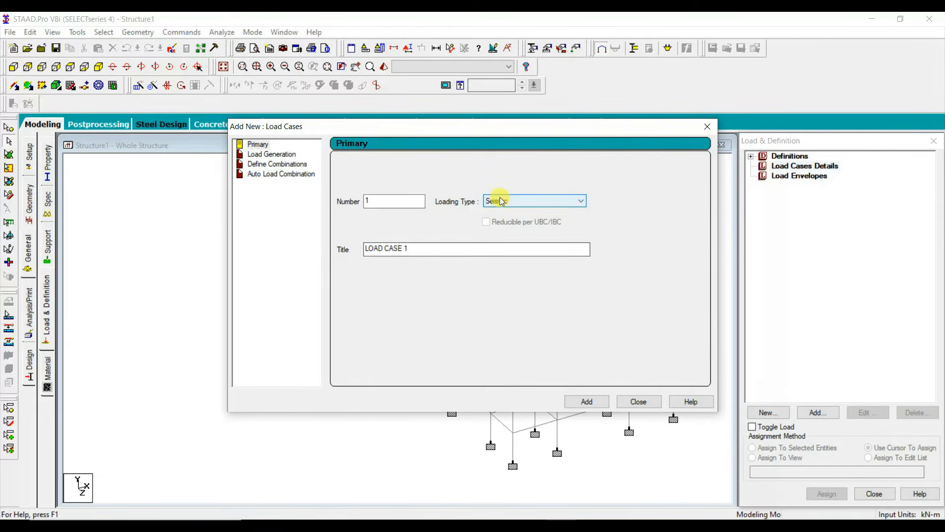
{"action": "left_click_drag", "start_coordinate": [438, 244], "coordinate": [310, 249]}
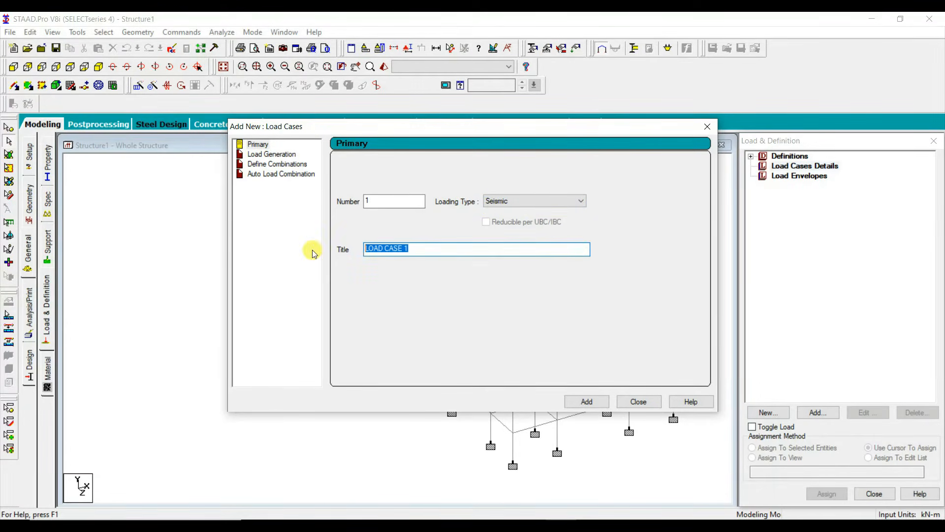
{"action": "type", "text": "EQ X"}
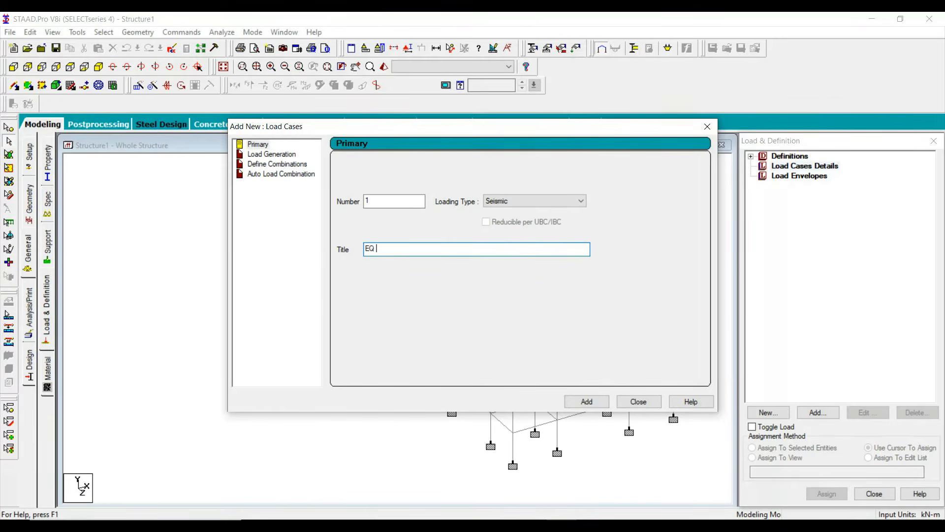
{"action": "left_click", "coordinate": [586, 401]}
Step: Add primary load case 2 with the loading type Seismic and the title EQ -X
{"action": "left_click", "coordinate": [793, 166]}
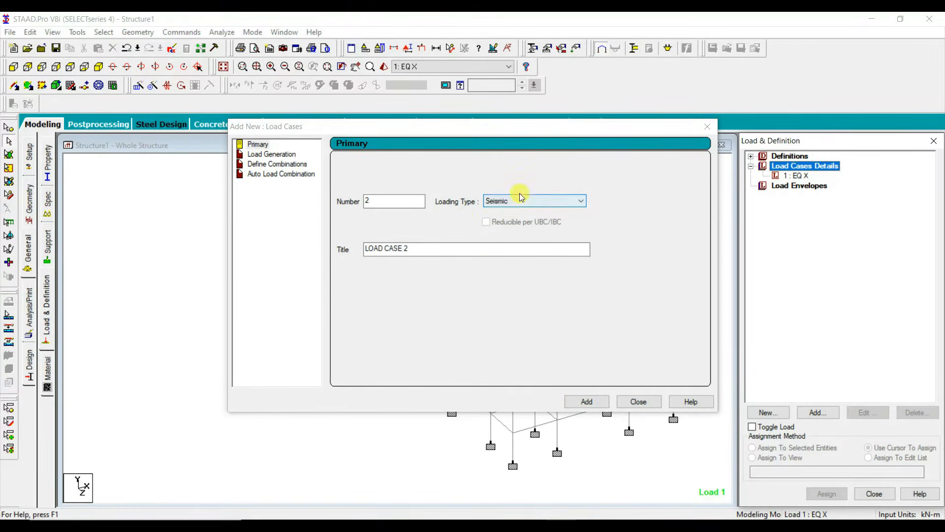
{"action": "left_click_drag", "start_coordinate": [424, 247], "coordinate": [304, 257]}
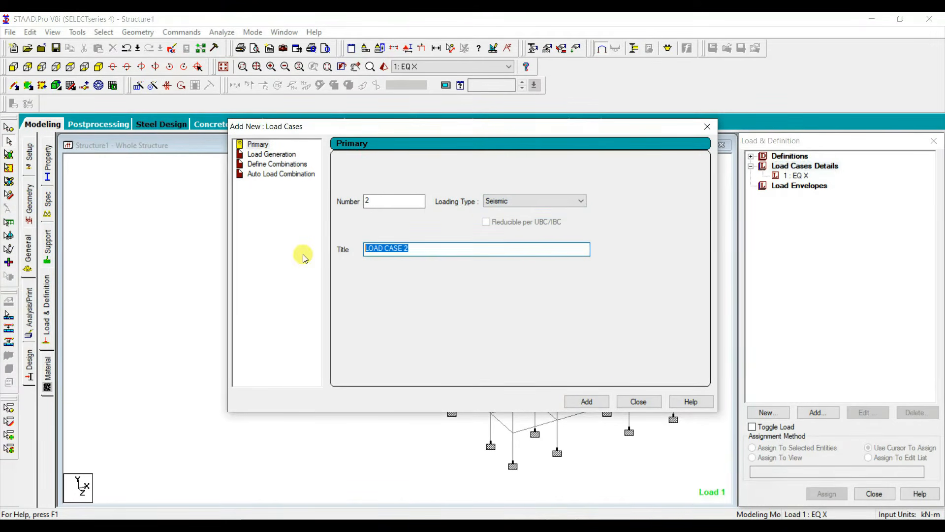
{"action": "type", "text": "EQ -X"}
{"action": "left_click", "coordinate": [586, 402]}
Step: Add primary load case 3 with the loading type Seismic and the title EQ Z
{"action": "left_click_drag", "start_coordinate": [419, 247], "coordinate": [385, 264]}
{"action": "type", "text": "EQ"}
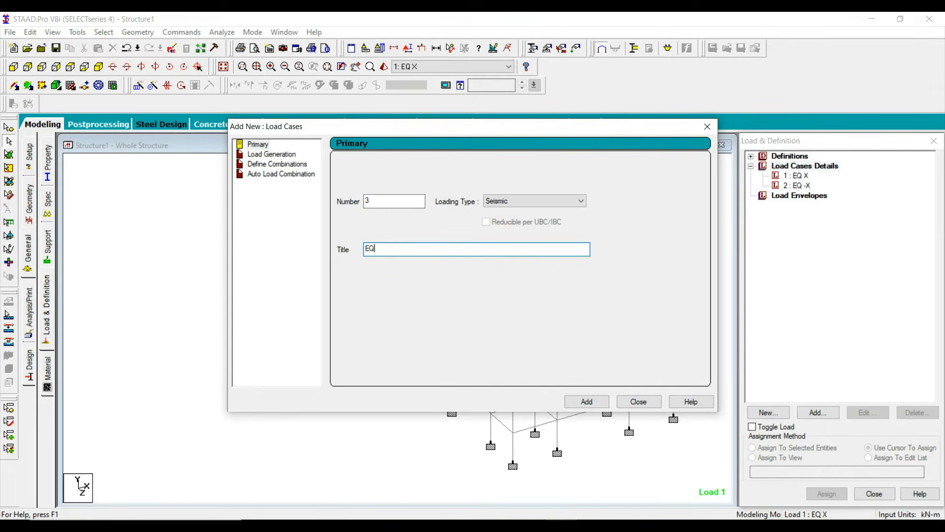
{"action": "type", "text": " Z"}
{"action": "left_click", "coordinate": [574, 399]}
Step: Add primary load case 4 with the loading type Seismic and the title EQ -Z
{"action": "left_click_drag", "start_coordinate": [418, 248], "coordinate": [327, 261]}
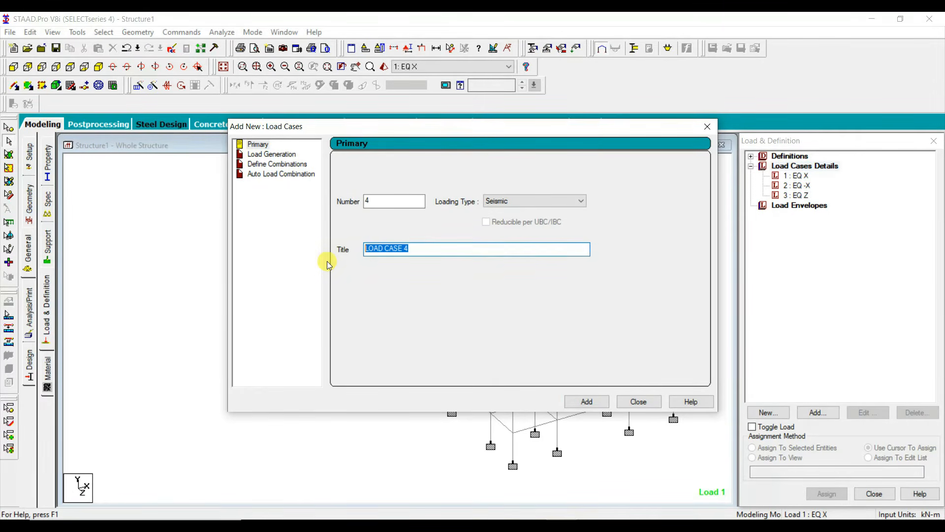
{"action": "type", "text": "EQ -Z"}
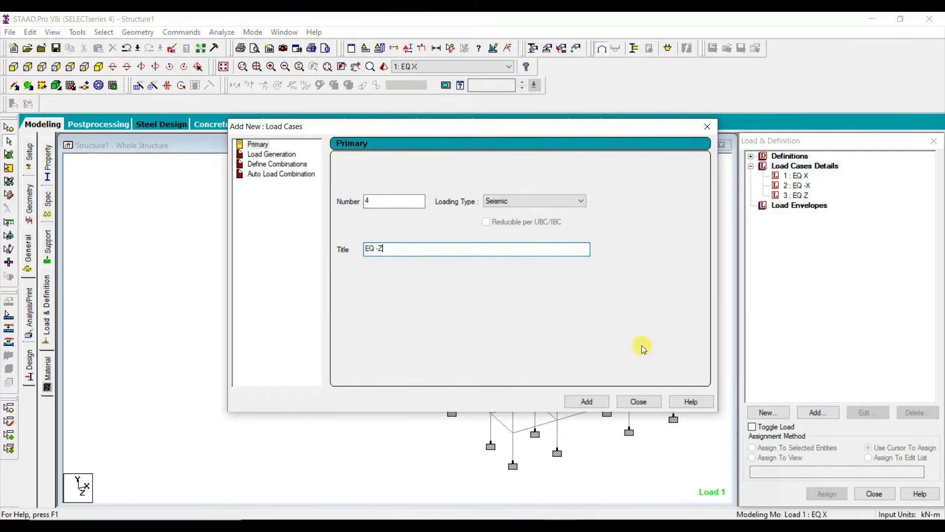
{"action": "left_click", "coordinate": [581, 399]}
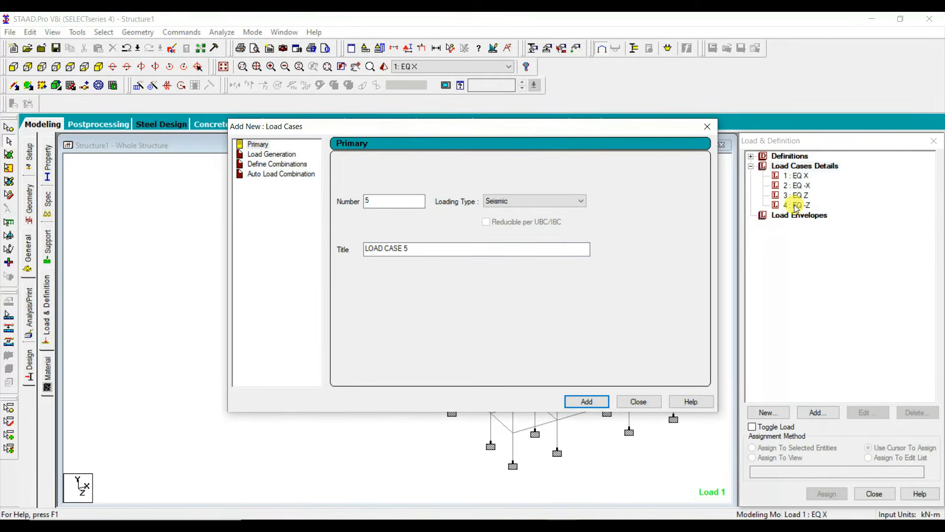
Step: Add primary load case 5 with the loading type Dead and the title Dead load
{"action": "left_click", "coordinate": [529, 202]}
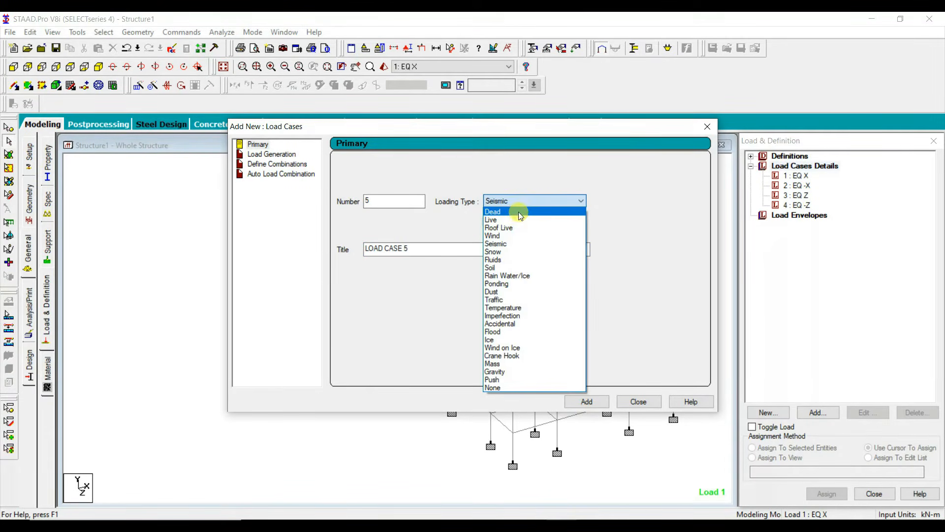
{"action": "left_click", "coordinate": [516, 214]}
{"action": "left_click_drag", "start_coordinate": [418, 249], "coordinate": [367, 249]}
{"action": "key", "text": "BackSpace"}
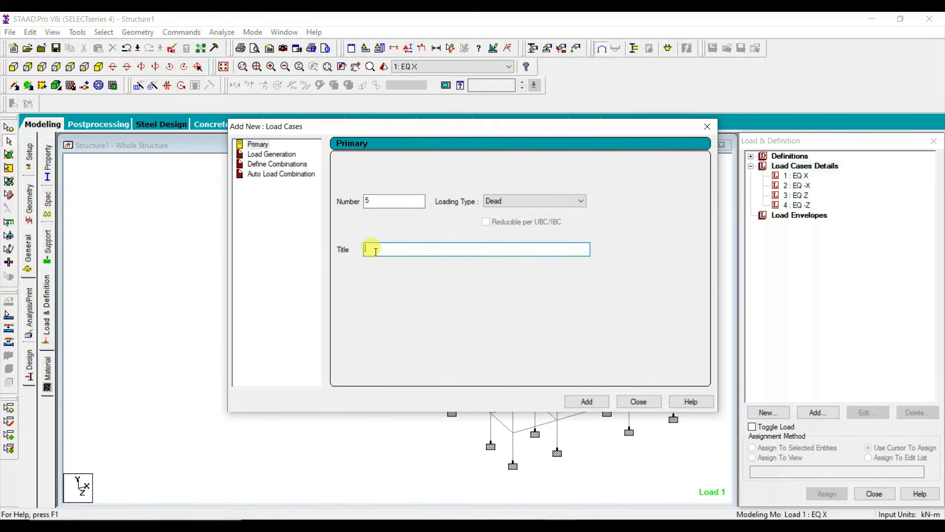
{"action": "type", "text": "Dead load"}
{"action": "key", "text": "Return"}
Step: Add primary load case 6 with the loading type Live and the title Live load
{"action": "left_click", "coordinate": [530, 201]}
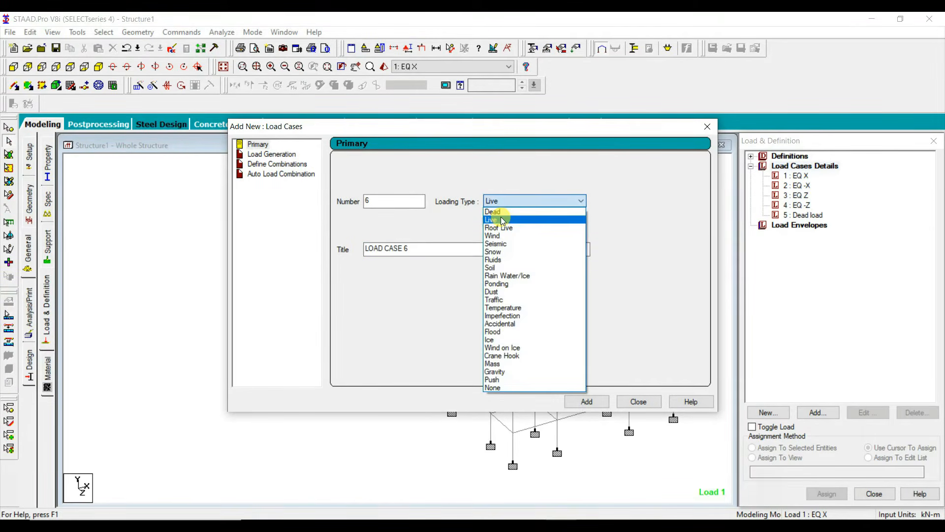
{"action": "left_click", "coordinate": [501, 217]}
{"action": "left_click_drag", "start_coordinate": [409, 255], "coordinate": [332, 245]}
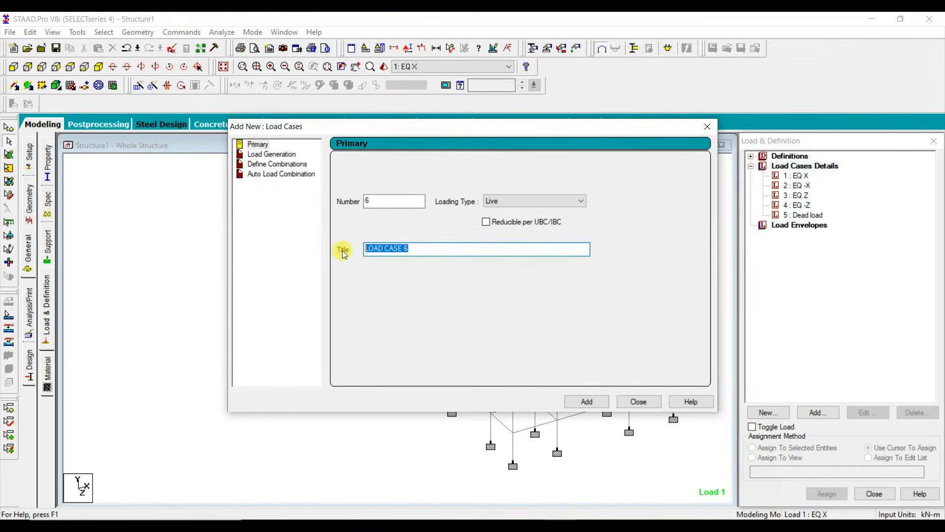
{"action": "type", "text": "Live load"}
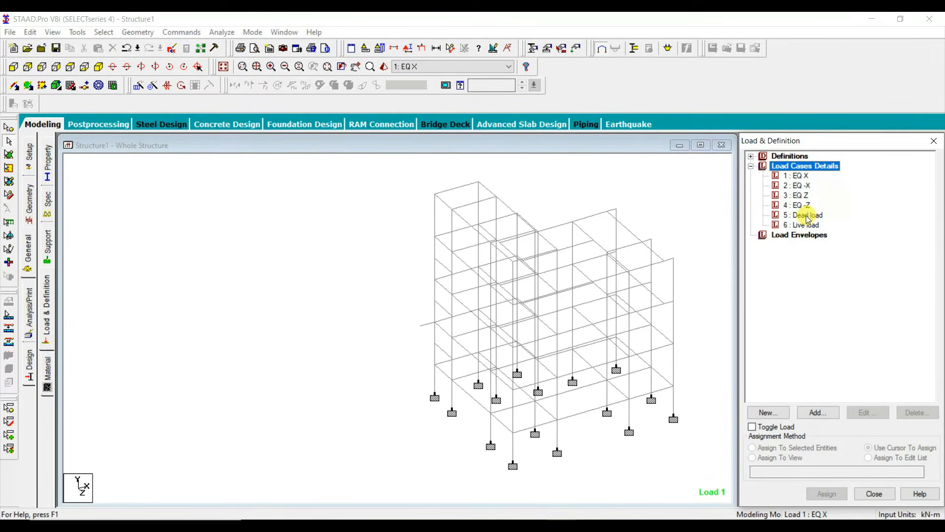
Step: Start a uniform member force for the Dead load case and consult the wall loads in the Word loading document
{"action": "left_click", "coordinate": [808, 217]}
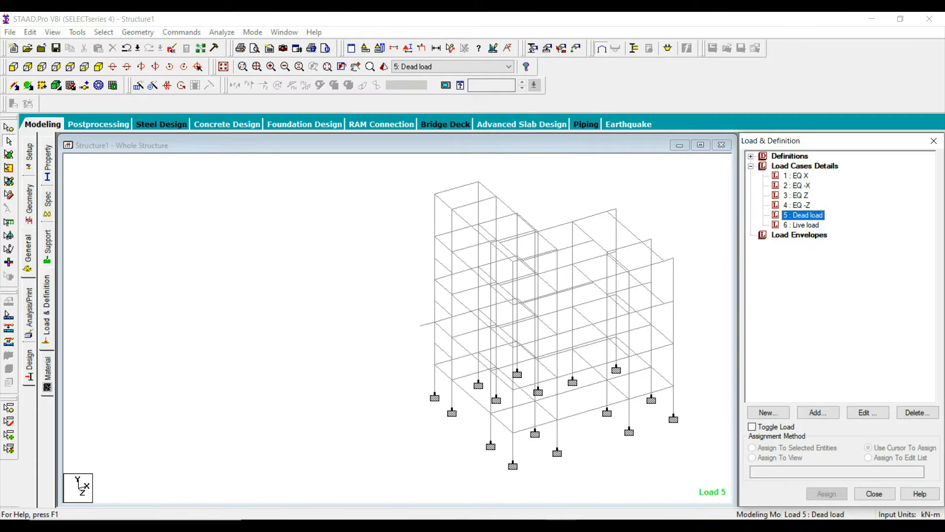
{"action": "left_click", "coordinate": [377, 525]}
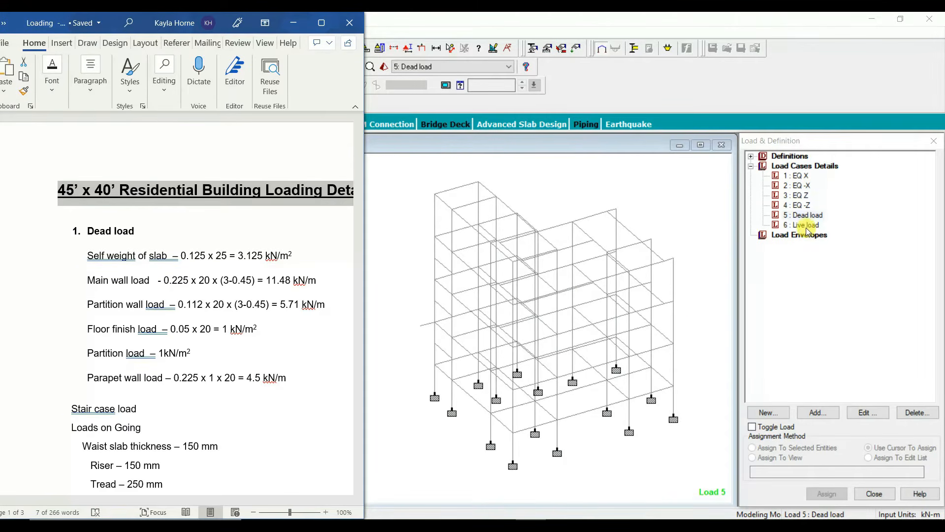
{"action": "left_click", "coordinate": [828, 414]}
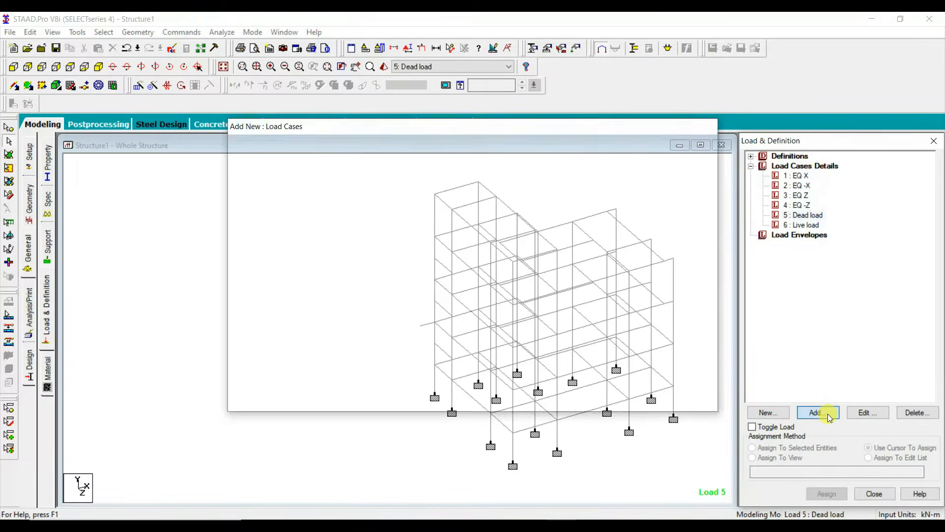
{"action": "left_click", "coordinate": [804, 215]}
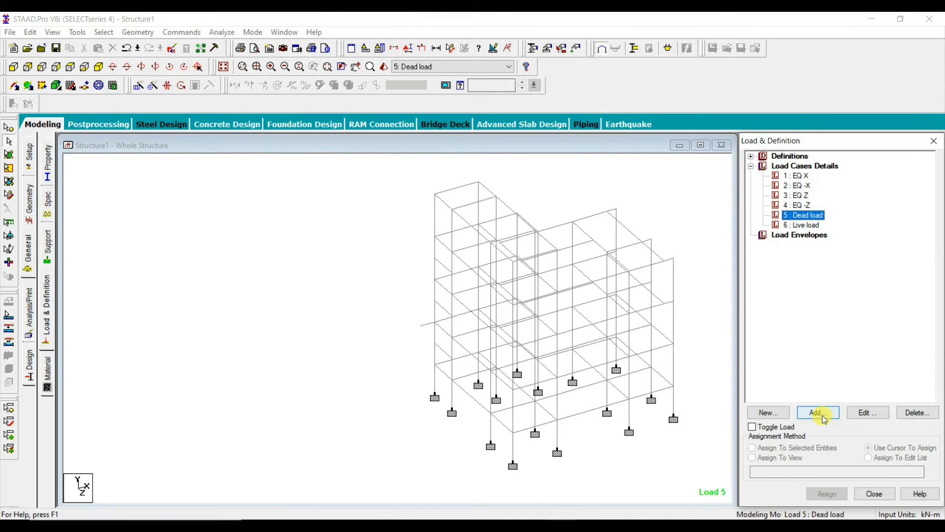
{"action": "left_click", "coordinate": [822, 415]}
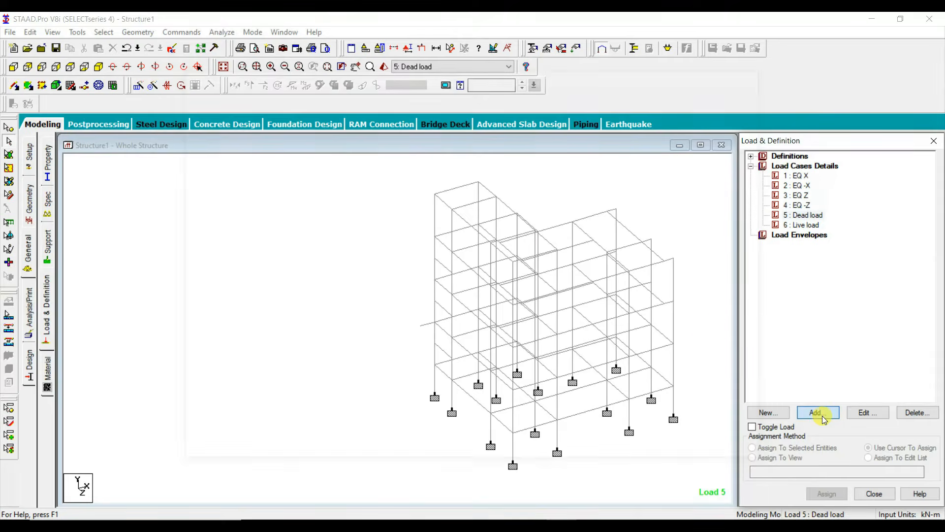
{"action": "key", "text": "alt+Tab"}
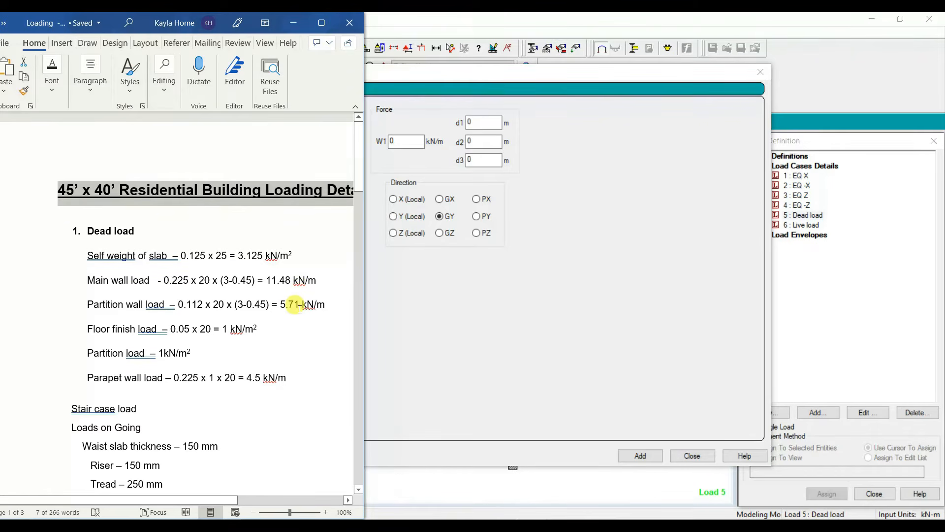
Step: Add uniform member forces of -11.48 kN/m and -5.71 kN/m in the GY direction to the Dead load case
{"action": "left_click_drag", "start_coordinate": [516, 72], "coordinate": [730, 76]}
{"action": "double_click", "coordinate": [609, 144]}
{"action": "type", "text": "-11."}
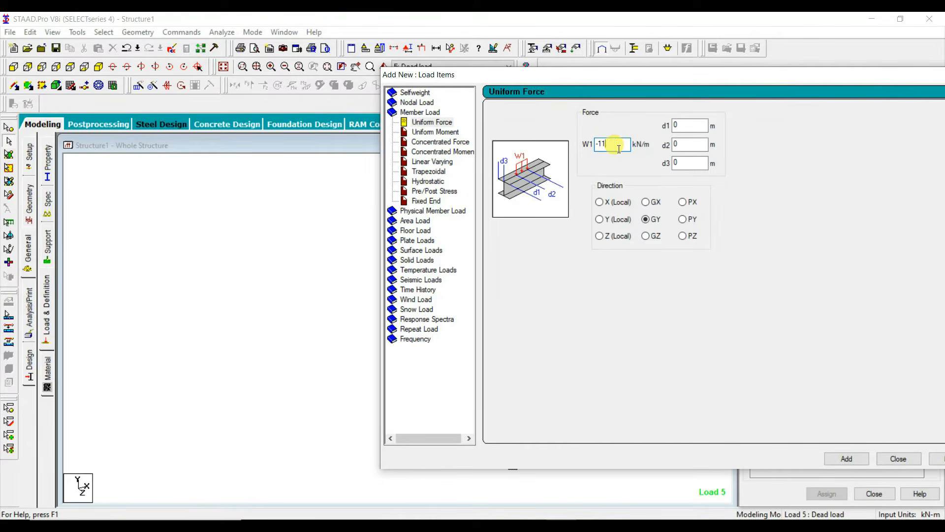
{"action": "type", "text": "5."}
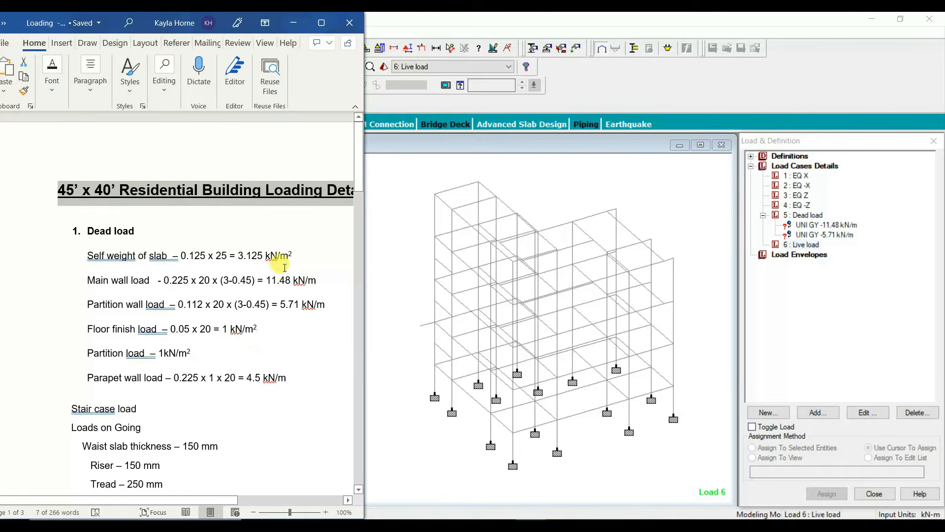
Step: Examine the staircase load calculations in the Word loading document alongside the stair flights and landing in the AutoCAD plan
{"action": "scroll", "coordinate": [272, 333], "scroll_direction": "down", "scroll_amount": 2}
{"action": "scroll", "coordinate": [272, 332], "scroll_direction": "down", "scroll_amount": 2}
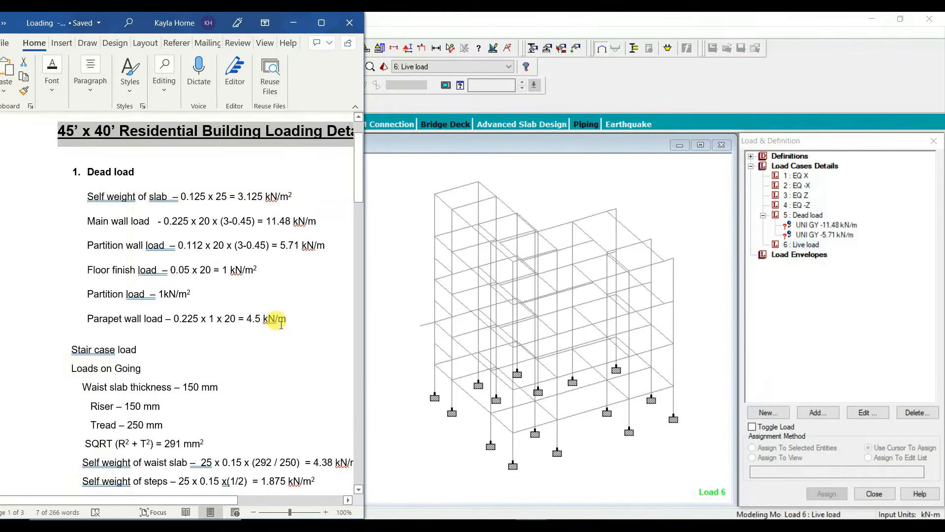
{"action": "scroll", "coordinate": [281, 325], "scroll_direction": "down", "scroll_amount": 5}
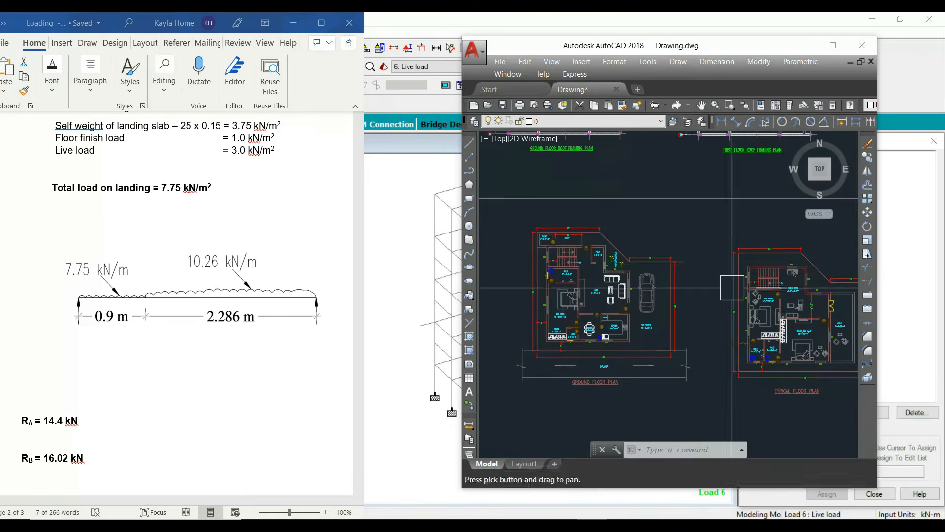
{"action": "scroll", "coordinate": [574, 256], "scroll_direction": "up", "scroll_amount": 5}
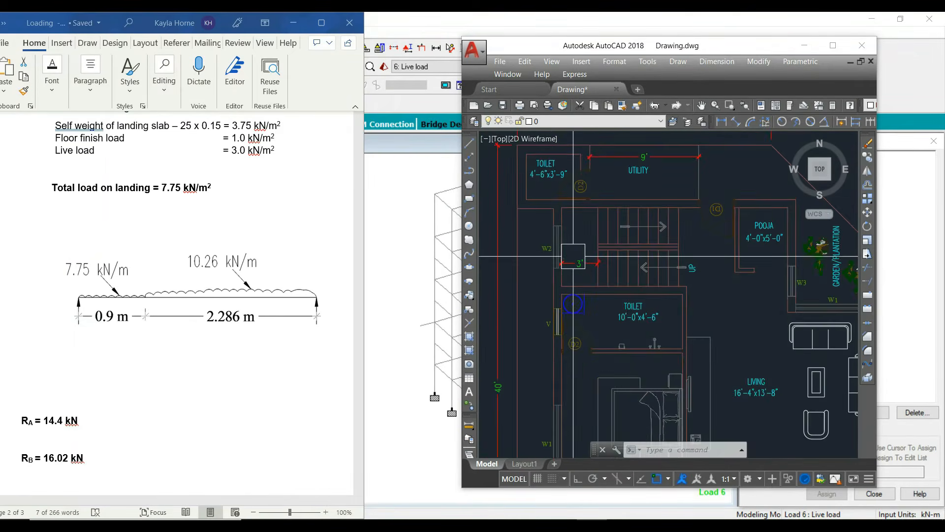
{"action": "scroll", "coordinate": [574, 256], "scroll_direction": "up", "scroll_amount": 3}
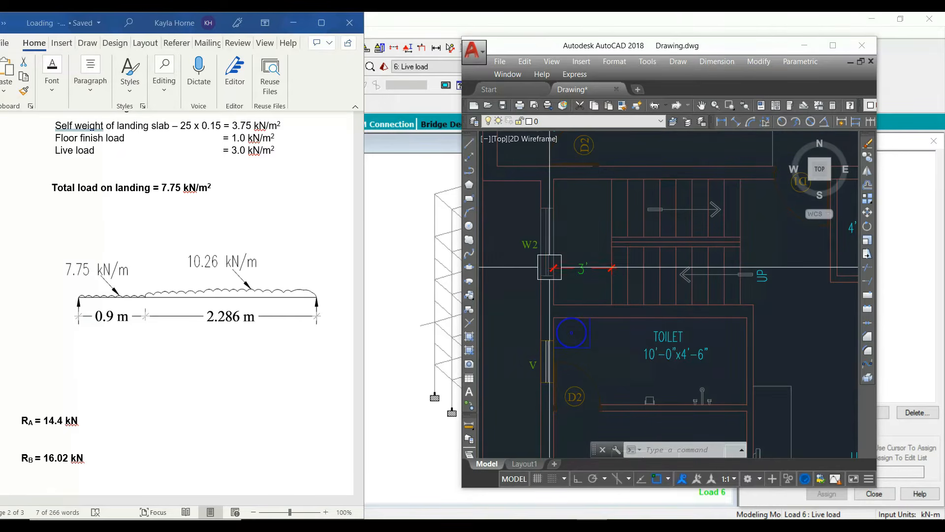
{"action": "mouse_move", "coordinate": [545, 311]}
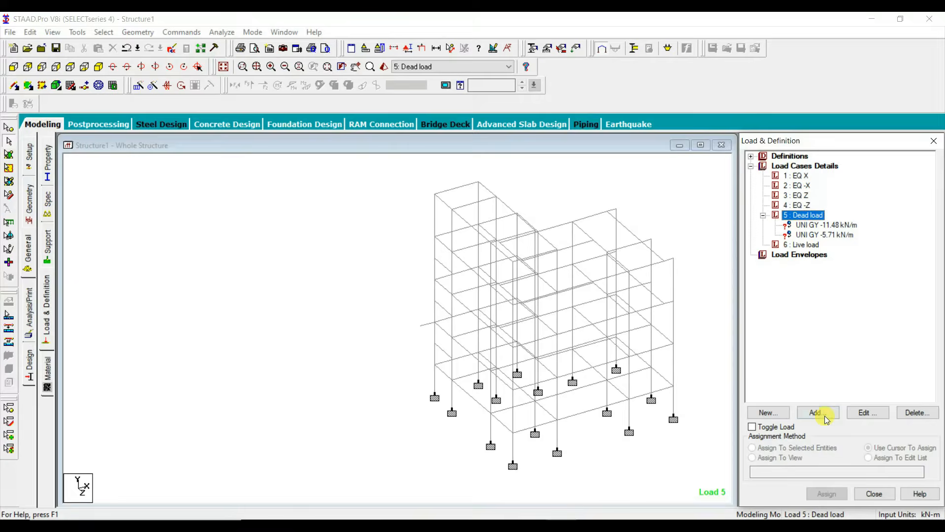
Step: Add a uniform member force of -4.5 kN/m in the GY direction to the Dead load case
{"action": "left_click", "coordinate": [825, 416]}
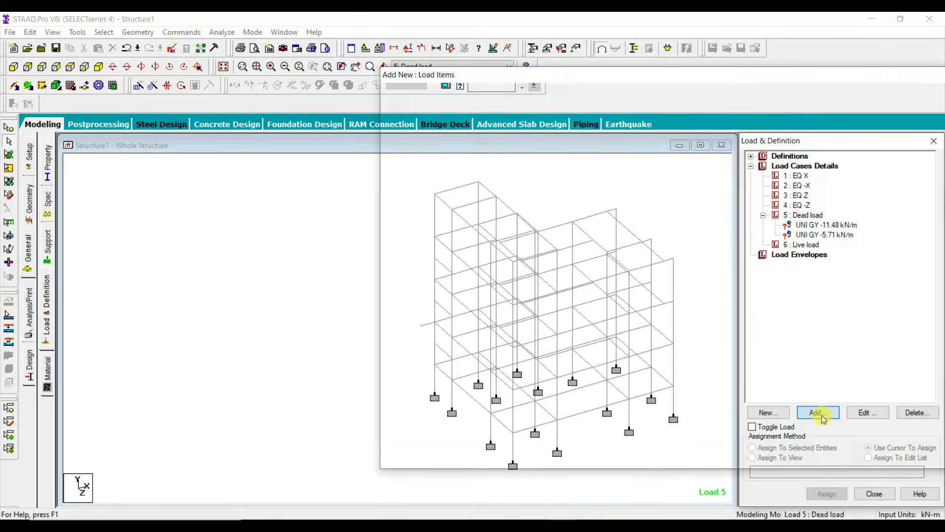
{"action": "left_click", "coordinate": [225, 120]}
{"action": "left_click", "coordinate": [406, 142]}
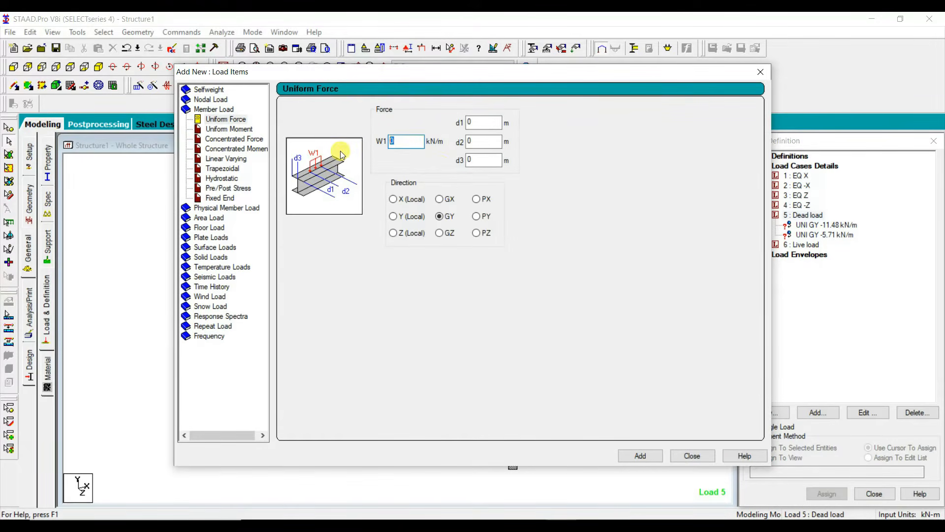
{"action": "key", "text": "BackSpace"}
{"action": "type", "text": "-4.5"}
{"action": "left_click", "coordinate": [659, 458]}
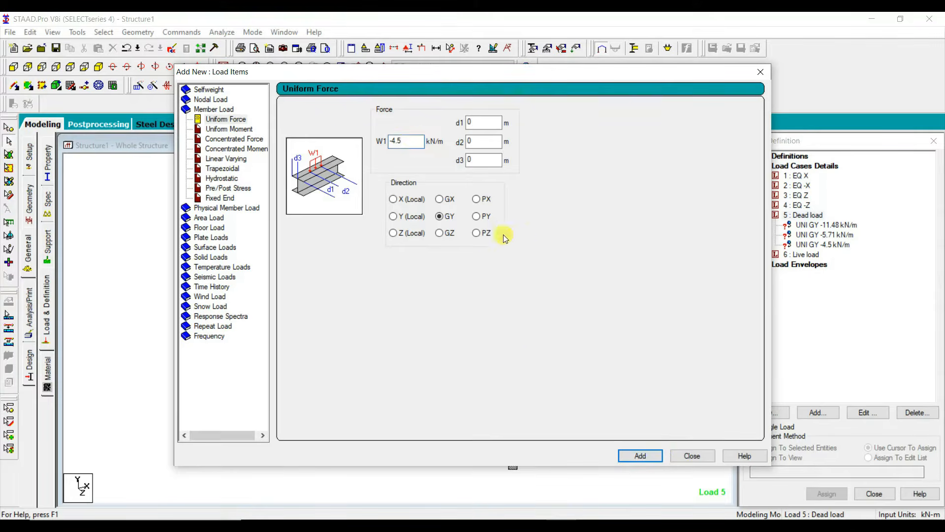
Step: Add the staircase reactions as uniform member forces of -16.02 kN/m and -14.4 kN/m in the GY direction to the Dead load case
{"action": "left_click", "coordinate": [418, 143]}
{"action": "type", "text": "-16"}
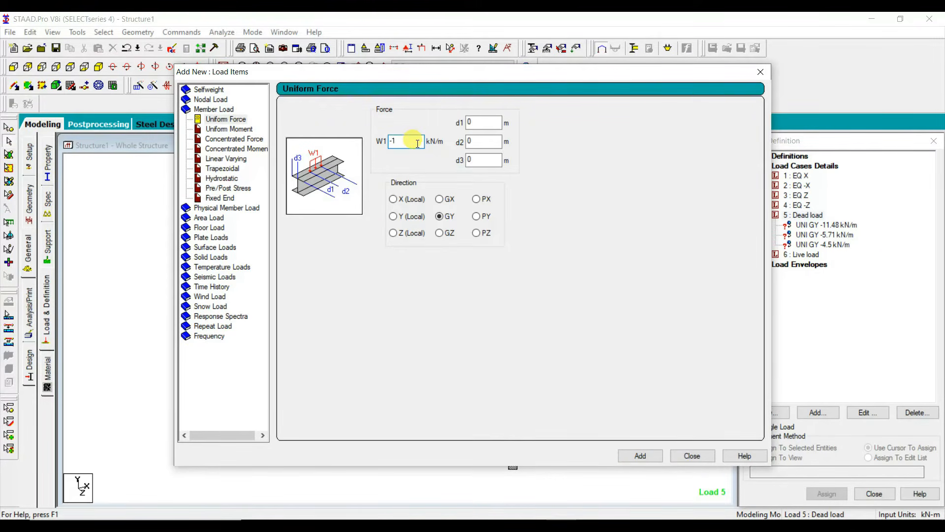
{"action": "type", "text": ".02"}
{"action": "key", "text": "BackSpace"}
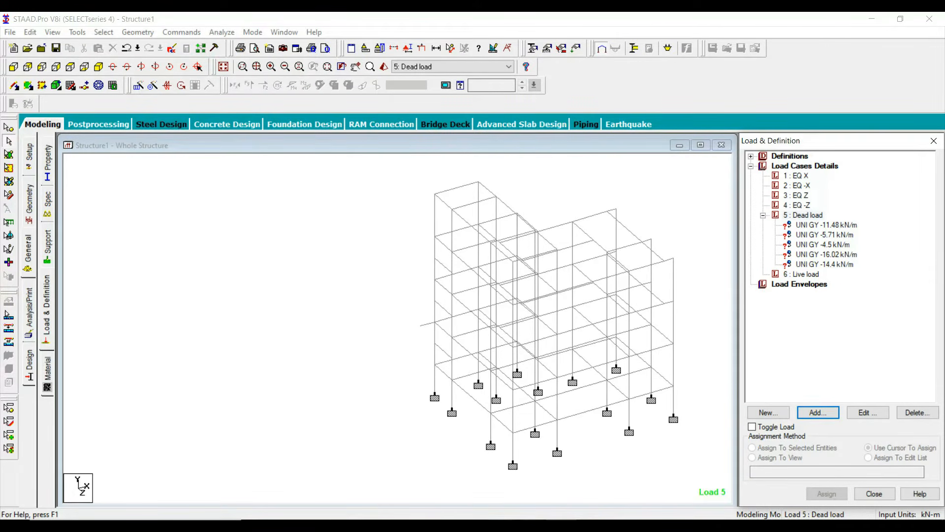
Step: Add the cantilever slab load from the Word loading document to the Dead load case as a -9.77 kN/m GY uniform force, and save the model
{"action": "left_click", "coordinate": [485, 526]}
{"action": "scroll", "coordinate": [179, 310], "scroll_direction": "down", "scroll_amount": 10}
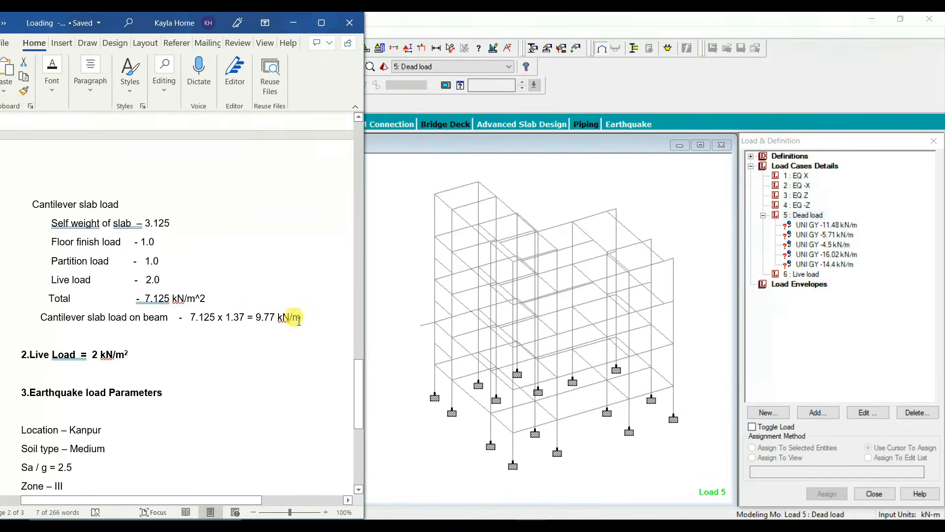
{"action": "left_click", "coordinate": [817, 412]}
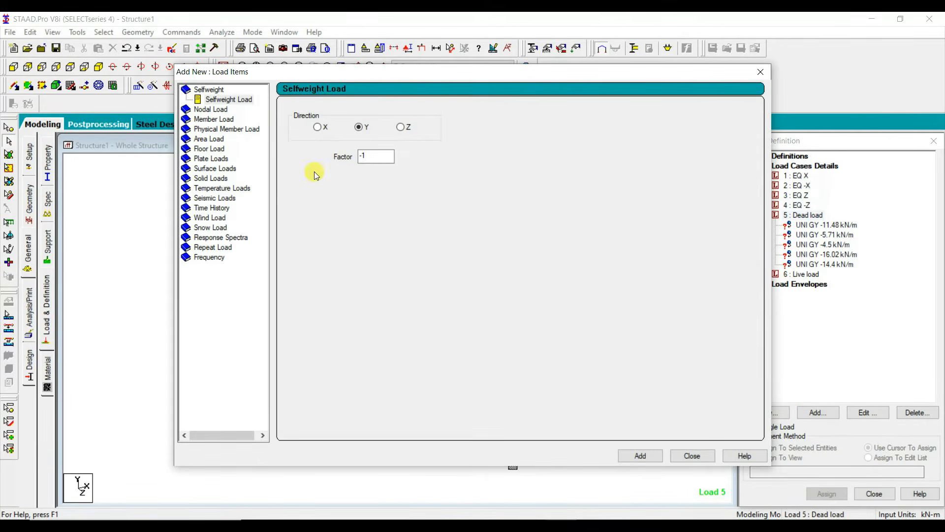
{"action": "left_click", "coordinate": [213, 119]}
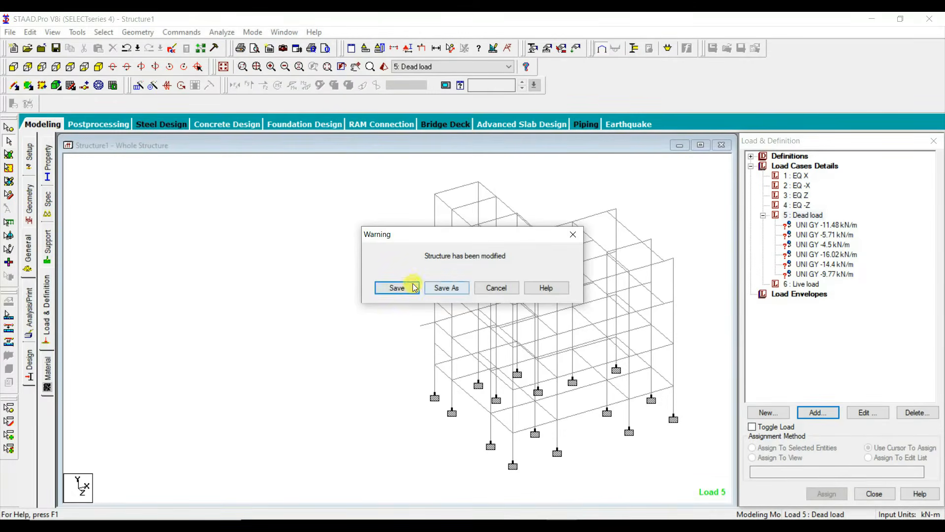
{"action": "left_click", "coordinate": [394, 287]}
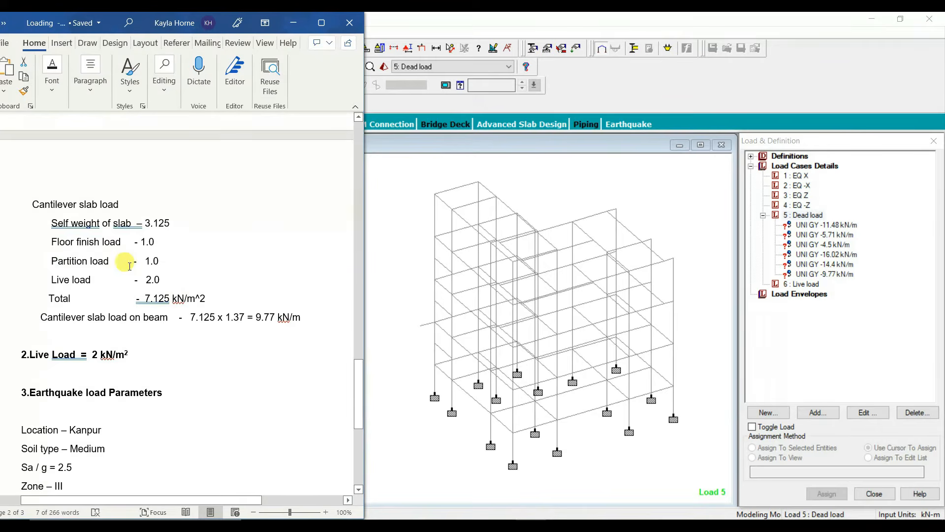
Step: Examine the slab self weight, floor finish load and partition load in the Dead load section of the Word loading document
{"action": "scroll", "coordinate": [130, 266], "scroll_direction": "up", "scroll_amount": 15}
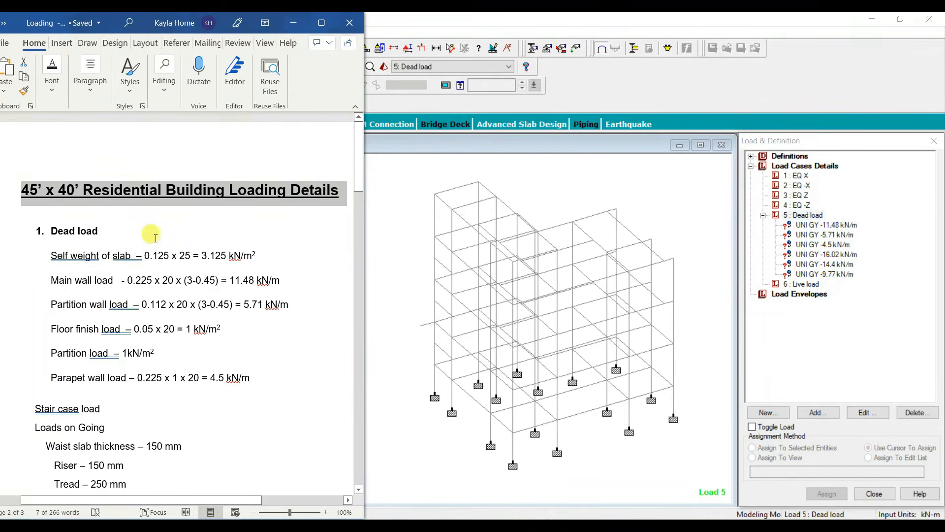
{"action": "double_click", "coordinate": [203, 256]}
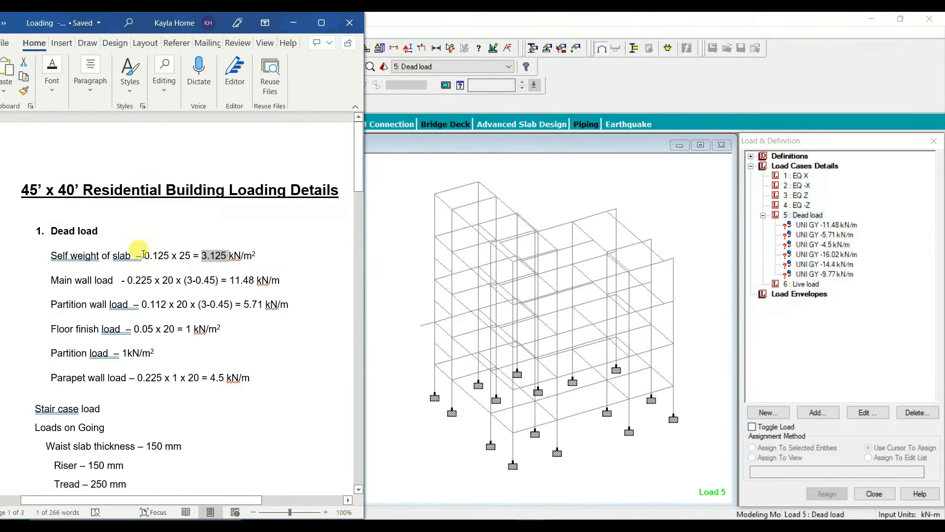
{"action": "left_click_drag", "start_coordinate": [143, 255], "coordinate": [170, 254]}
{"action": "left_click", "coordinate": [176, 235]}
{"action": "left_click", "coordinate": [162, 231]}
{"action": "scroll", "coordinate": [187, 300], "scroll_direction": "down", "scroll_amount": 1}
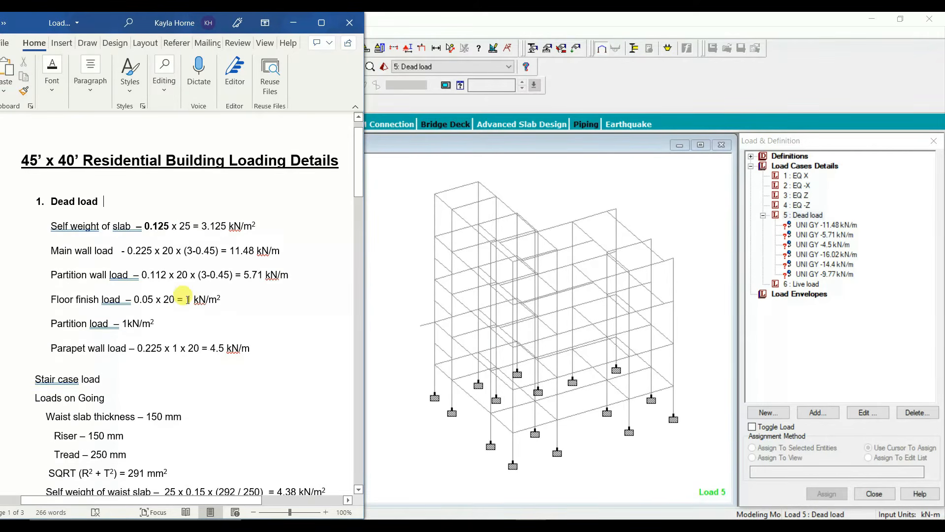
{"action": "left_click_drag", "start_coordinate": [175, 300], "coordinate": [220, 299]}
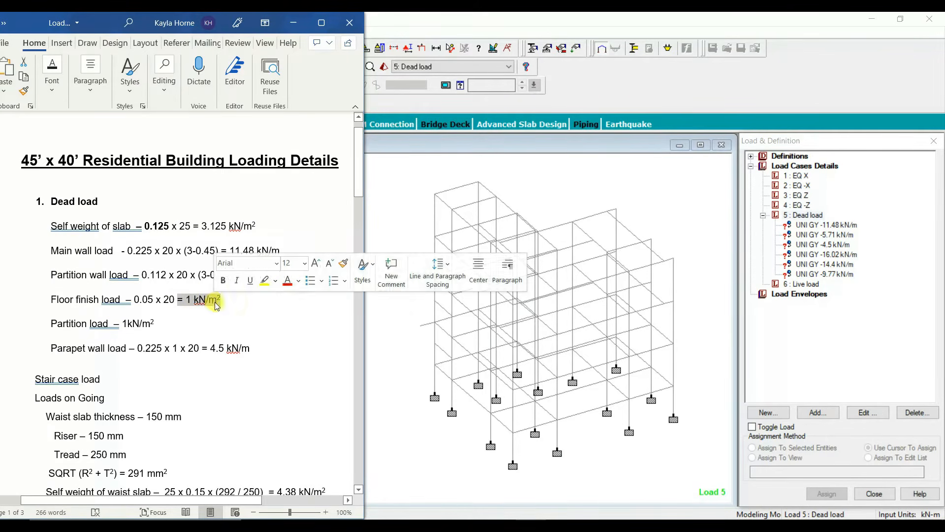
{"action": "left_click", "coordinate": [224, 317]}
{"action": "left_click_drag", "start_coordinate": [114, 324], "coordinate": [154, 327]}
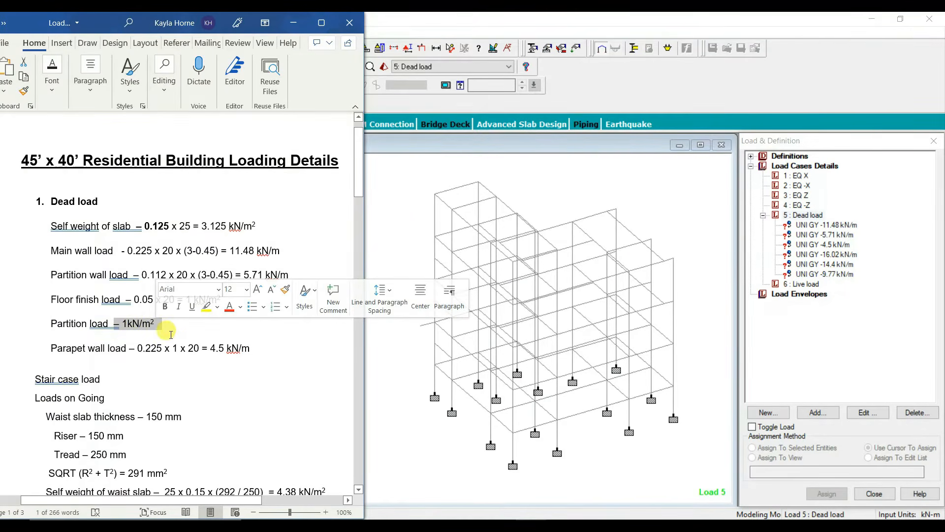
{"action": "left_click", "coordinate": [167, 330]}
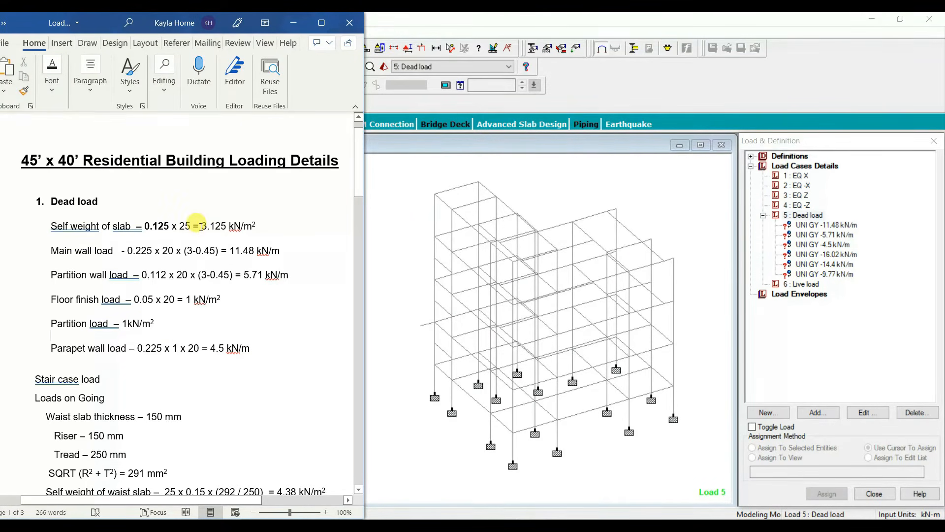
{"action": "left_click_drag", "start_coordinate": [196, 225], "coordinate": [217, 226]}
{"action": "left_click_drag", "start_coordinate": [185, 299], "coordinate": [191, 298]}
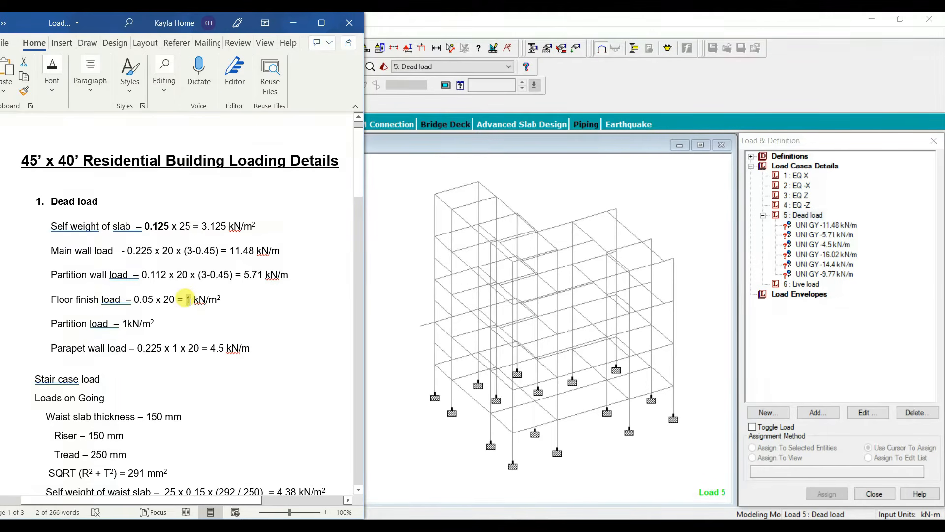
{"action": "left_click_drag", "start_coordinate": [124, 327], "coordinate": [128, 327]}
{"action": "left_click", "coordinate": [158, 326]}
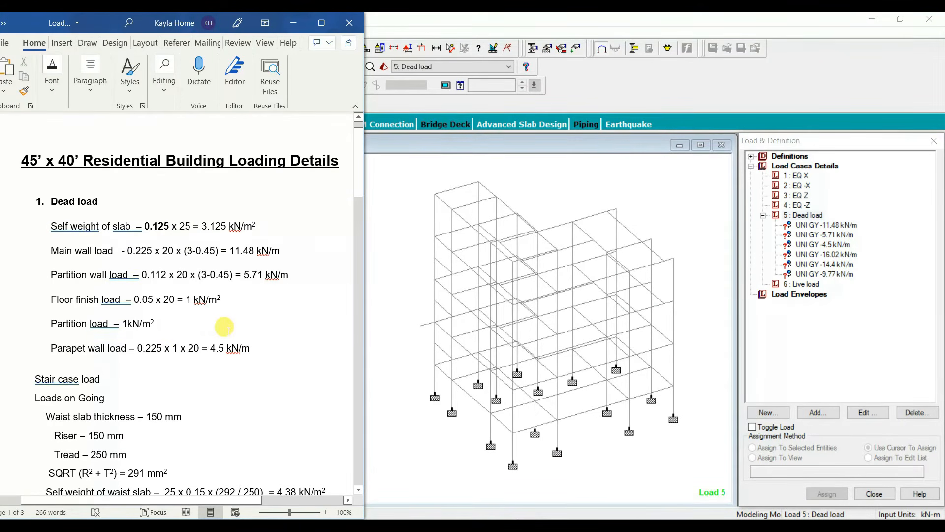
Step: Look up the live load value in the Word loading document, below the cantilever slab load
{"action": "scroll", "coordinate": [204, 318], "scroll_direction": "down", "scroll_amount": 6}
{"action": "scroll", "coordinate": [204, 318], "scroll_direction": "down", "scroll_amount": 15}
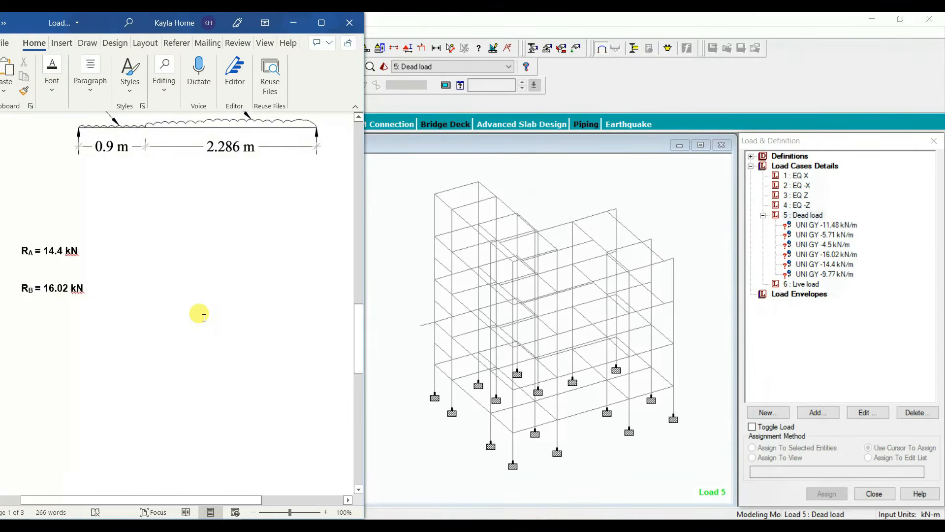
{"action": "scroll", "coordinate": [203, 318], "scroll_direction": "down", "scroll_amount": 2}
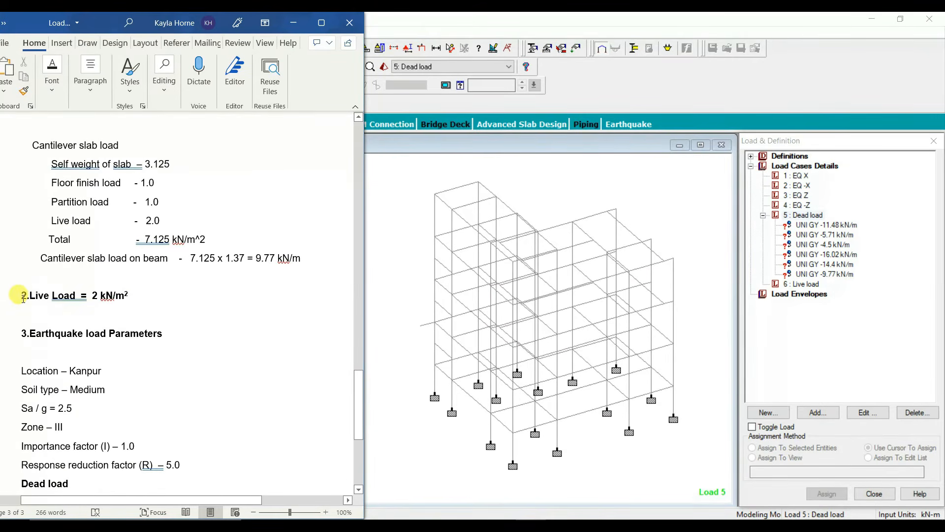
Step: Isolate the ground floor roof beams and the columns below them, and show them in a tilted isometric view
{"action": "left_click", "coordinate": [603, 392]}
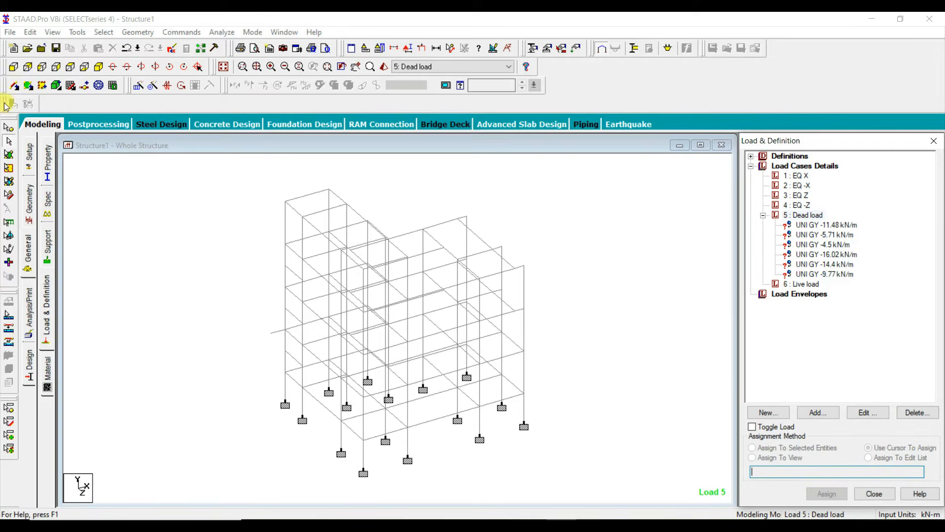
{"action": "left_click", "coordinate": [14, 67]}
{"action": "left_click_drag", "start_coordinate": [561, 413], "coordinate": [252, 350]}
{"action": "left_click_drag", "start_coordinate": [554, 430], "coordinate": [257, 363]}
{"action": "key", "text": "alt+v"}
{"action": "key", "text": "v"}
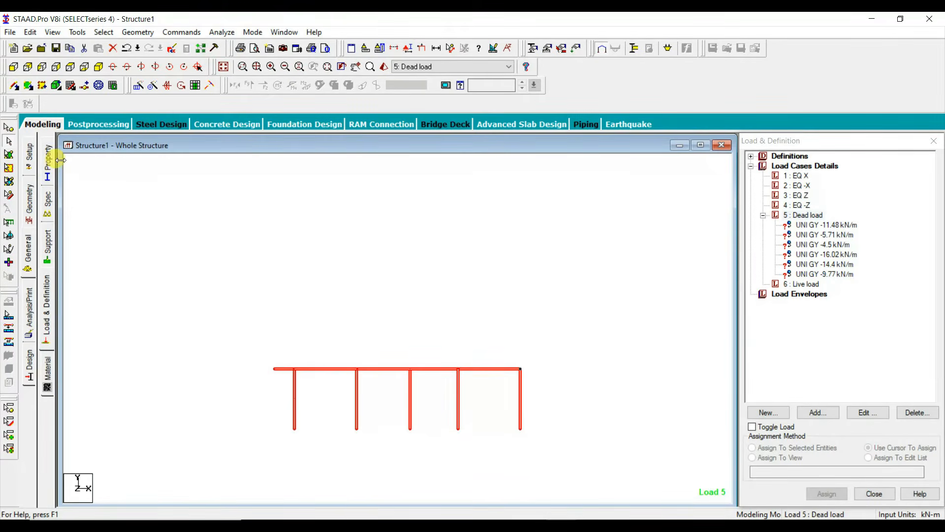
{"action": "left_click", "coordinate": [99, 67]}
{"action": "left_click", "coordinate": [530, 326]}
{"action": "key", "text": "Down"}
{"action": "key", "text": "Down"}
{"action": "key", "text": "Down"}
{"action": "key", "text": "Down"}
{"action": "key", "text": "Down"}
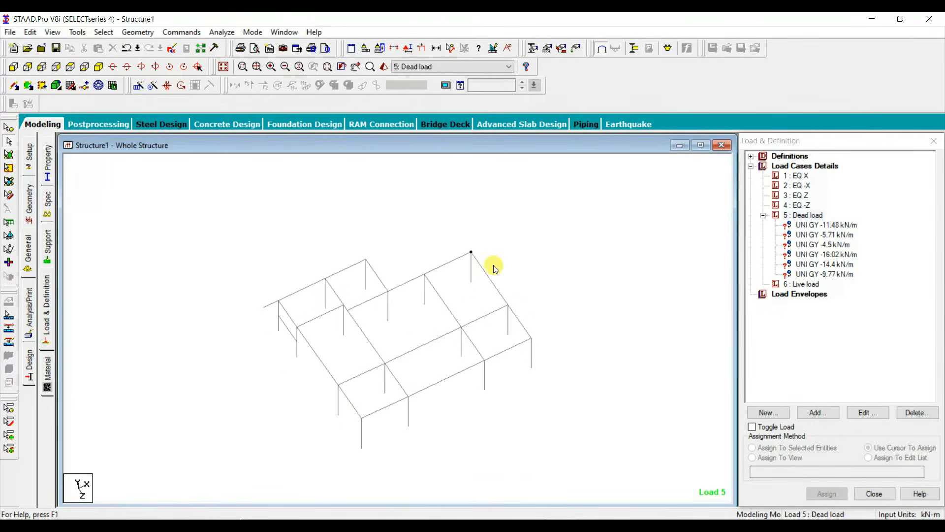
Step: Create a group named GFROOF of the type Floor
{"action": "key", "text": "ctrl+g"}
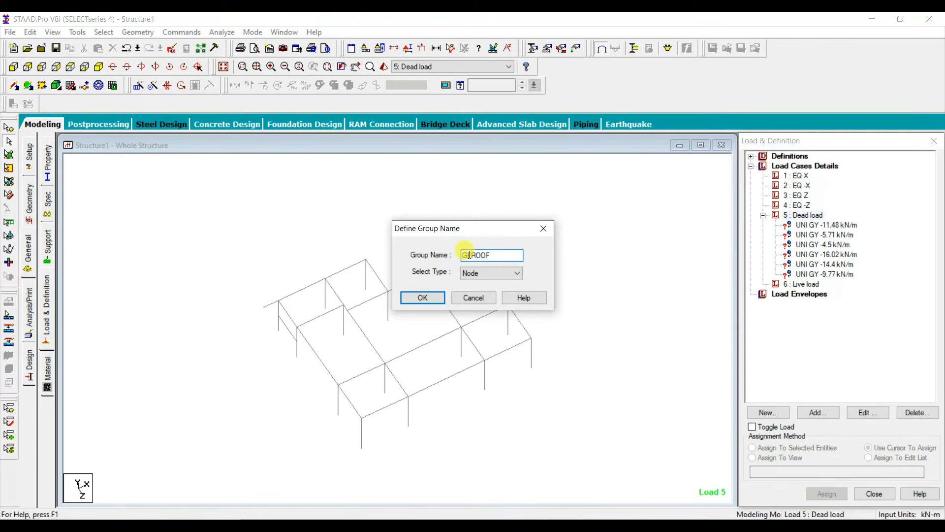
{"action": "left_click", "coordinate": [486, 274]}
{"action": "left_click", "coordinate": [482, 308]}
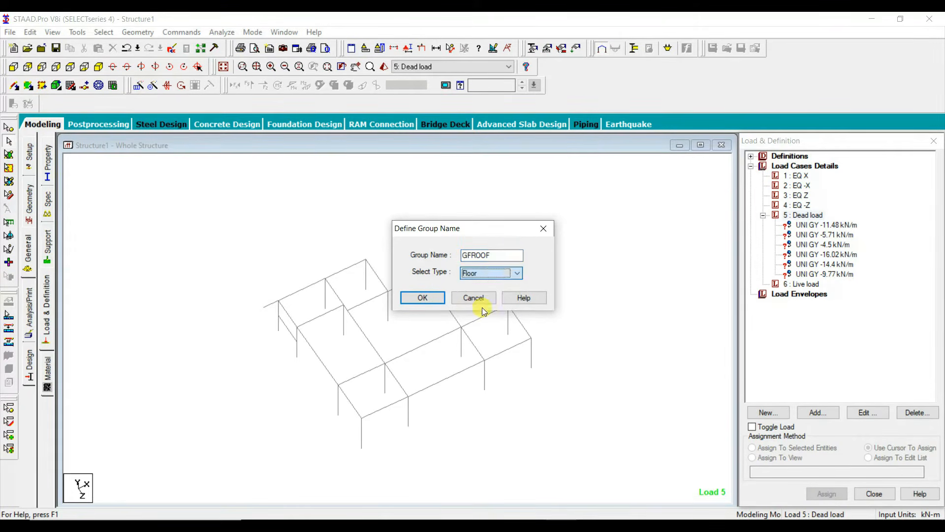
{"action": "left_click", "coordinate": [423, 298]}
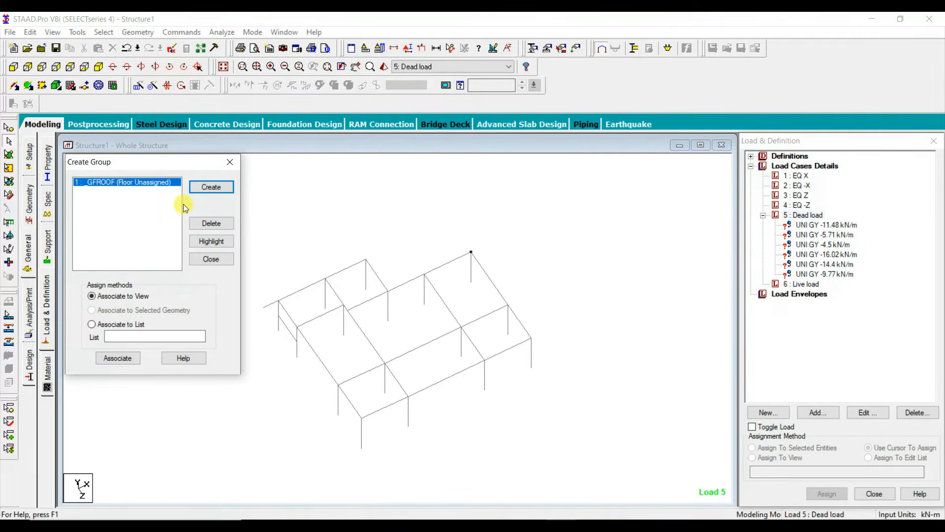
Step: Associate the ground floor roof beams with the GFROOF group, excluding the columns, the stair bay members and the projecting beam
{"action": "left_click", "coordinate": [423, 347]}
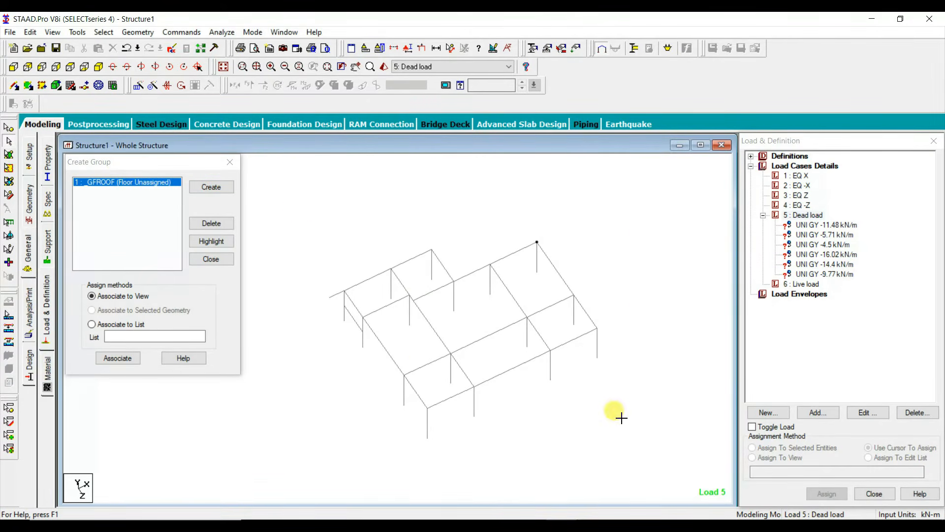
{"action": "left_click_drag", "start_coordinate": [622, 418], "coordinate": [630, 440]}
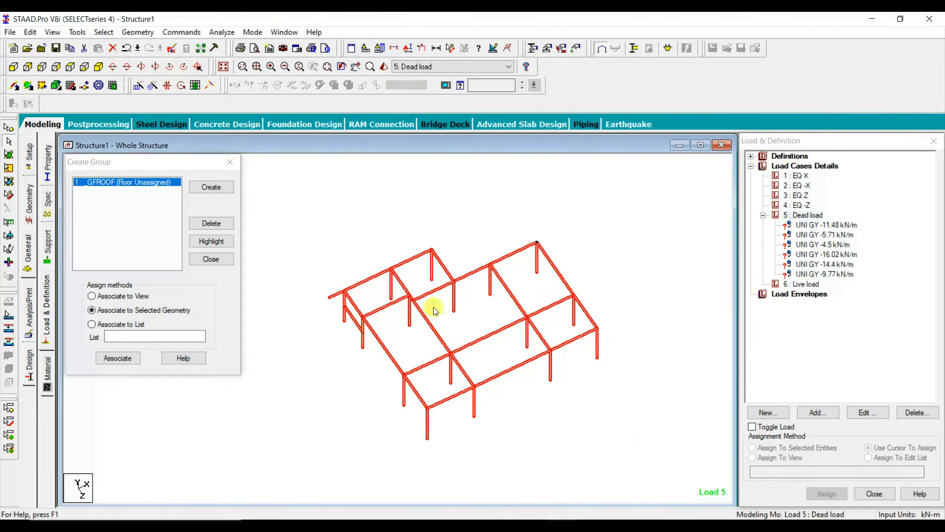
{"action": "left_click", "coordinate": [353, 317], "text": "ctrl"}
{"action": "left_click", "coordinate": [362, 337], "text": "ctrl"}
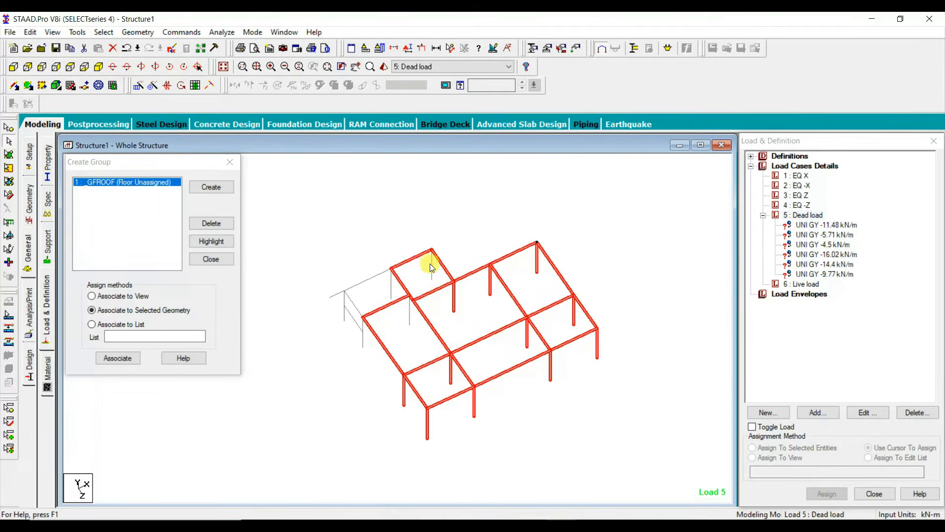
{"action": "left_click", "coordinate": [491, 280], "text": "ctrl"}
{"action": "left_click", "coordinate": [537, 260], "text": "ctrl"}
{"action": "left_click", "coordinate": [573, 316], "text": "ctrl"}
{"action": "left_click", "coordinate": [527, 332], "text": "ctrl"}
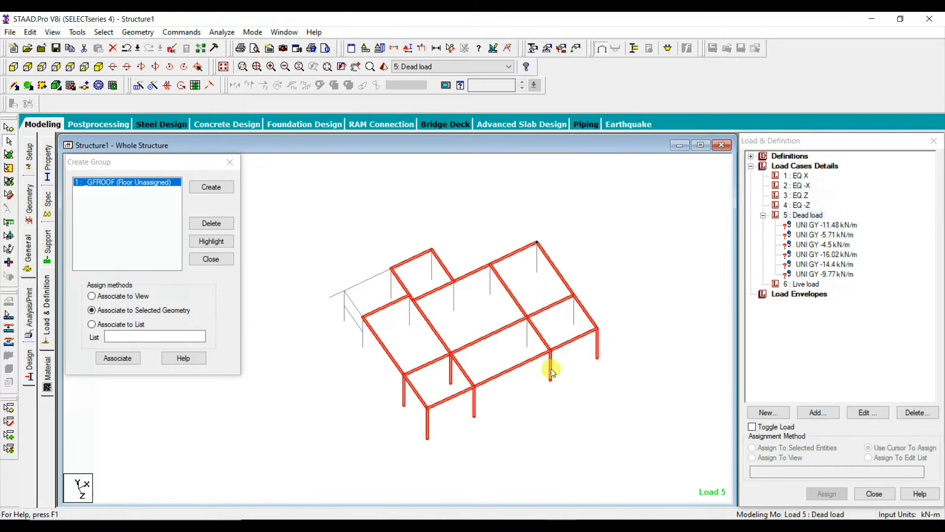
{"action": "left_click", "coordinate": [474, 403], "text": "ctrl"}
{"action": "left_click", "coordinate": [451, 376], "text": "ctrl"}
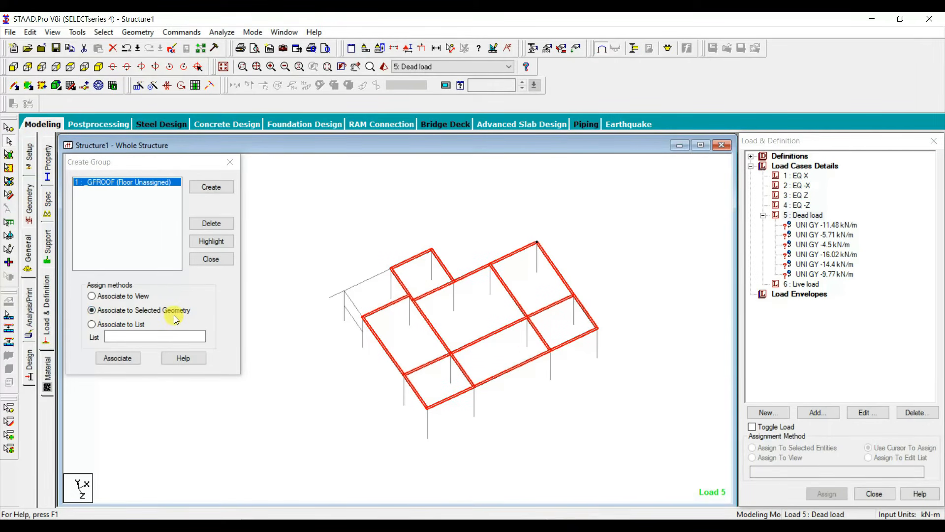
{"action": "left_click", "coordinate": [119, 357]}
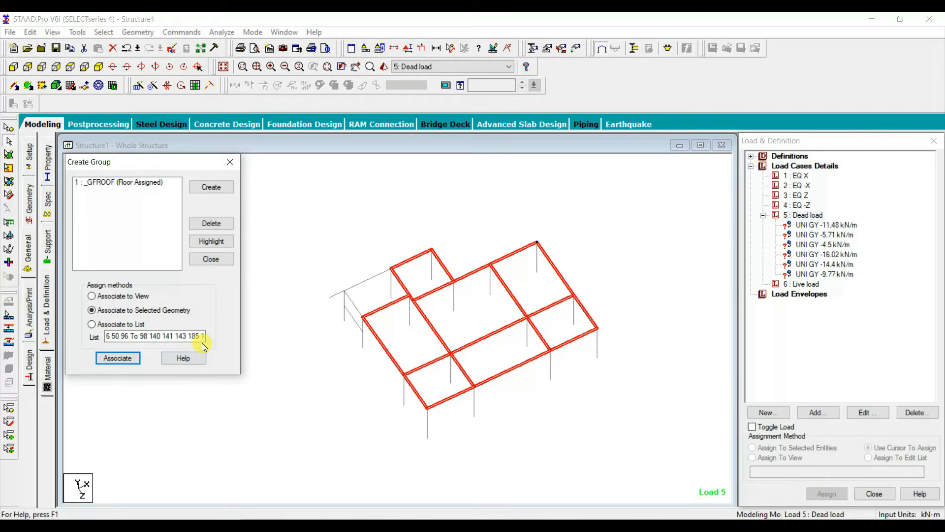
Step: Highlight the members of the GFROOF group to check its assignment, and finish the group creation
{"action": "left_click", "coordinate": [132, 183]}
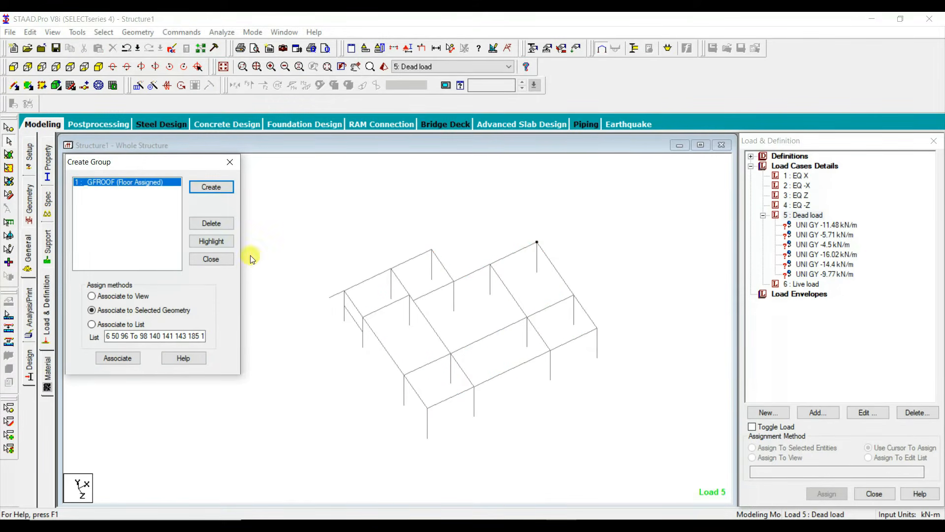
{"action": "left_click", "coordinate": [213, 242]}
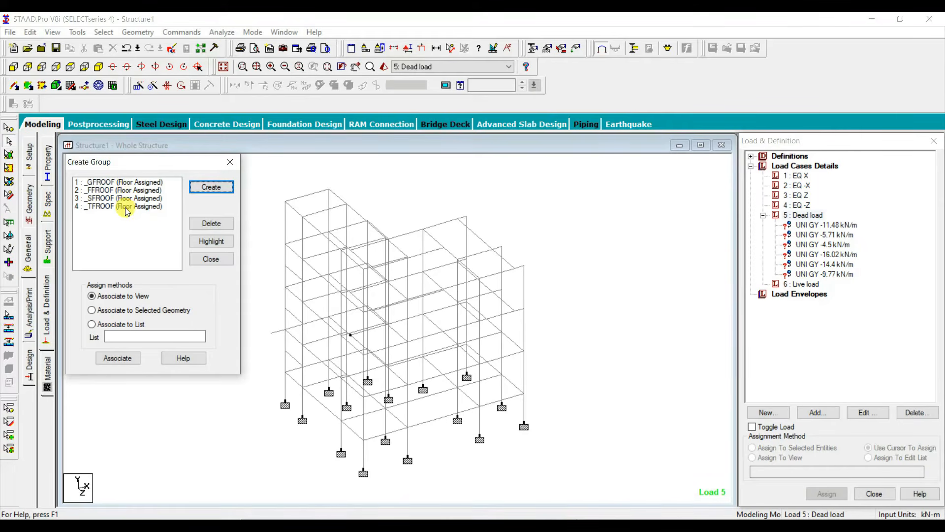
{"action": "left_click", "coordinate": [211, 259]}
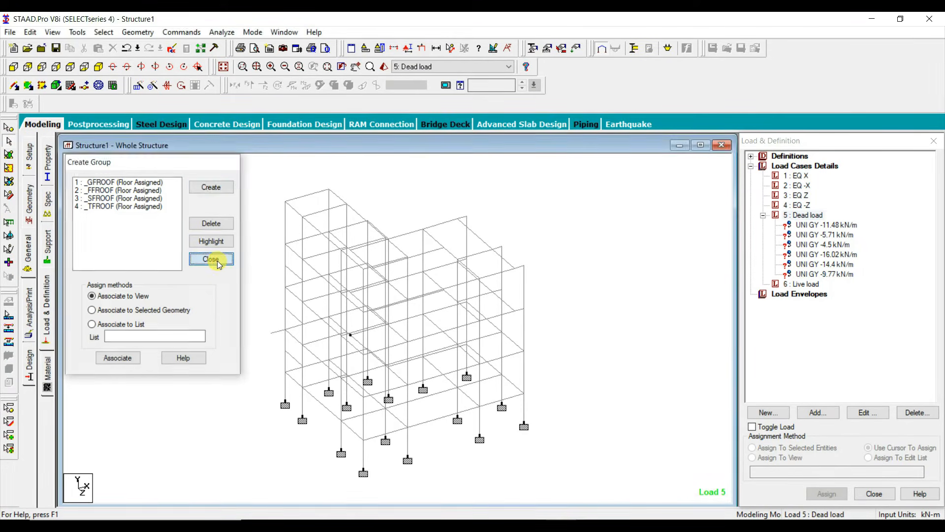
Step: Add a -5.125 kN/m2 Global Y floor load on each of the GFROOF, FFROOF and SFROOF groups to the Dead load case
{"action": "left_click", "coordinate": [807, 215]}
{"action": "left_click", "coordinate": [818, 412]}
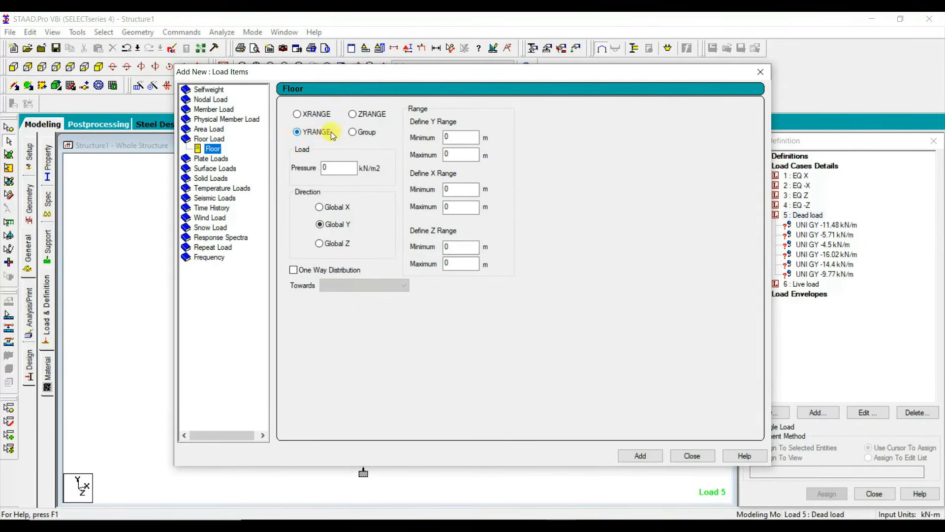
{"action": "left_click", "coordinate": [363, 135]}
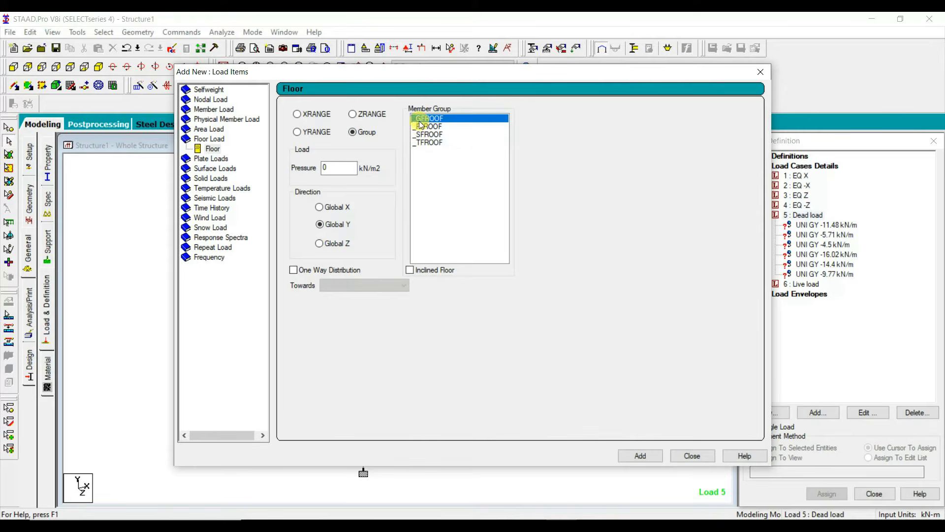
{"action": "left_click_drag", "start_coordinate": [333, 168], "coordinate": [310, 172]}
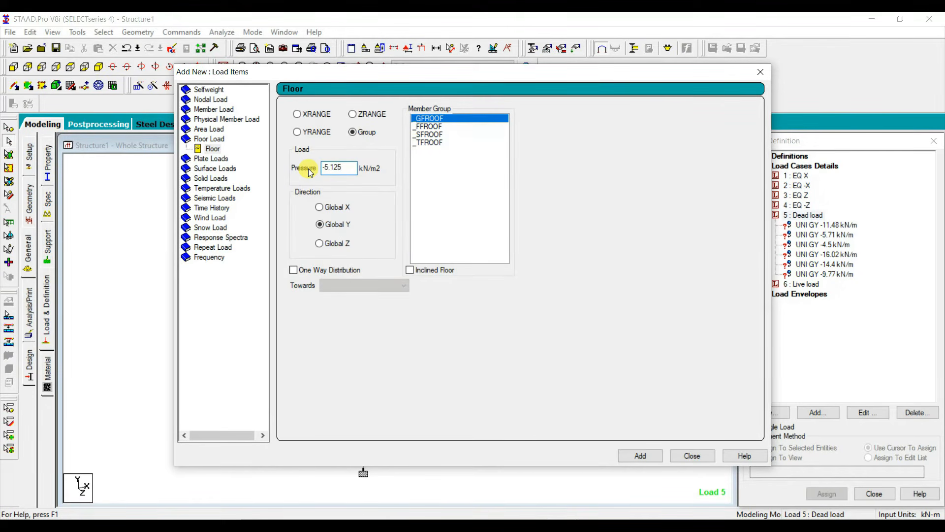
{"action": "left_click", "coordinate": [640, 455]}
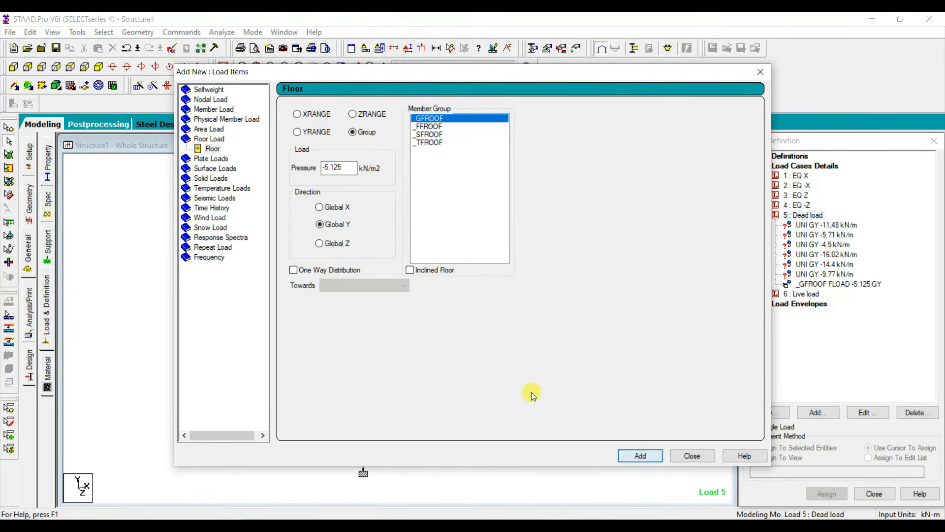
{"action": "left_click", "coordinate": [430, 127]}
{"action": "left_click", "coordinate": [637, 455]}
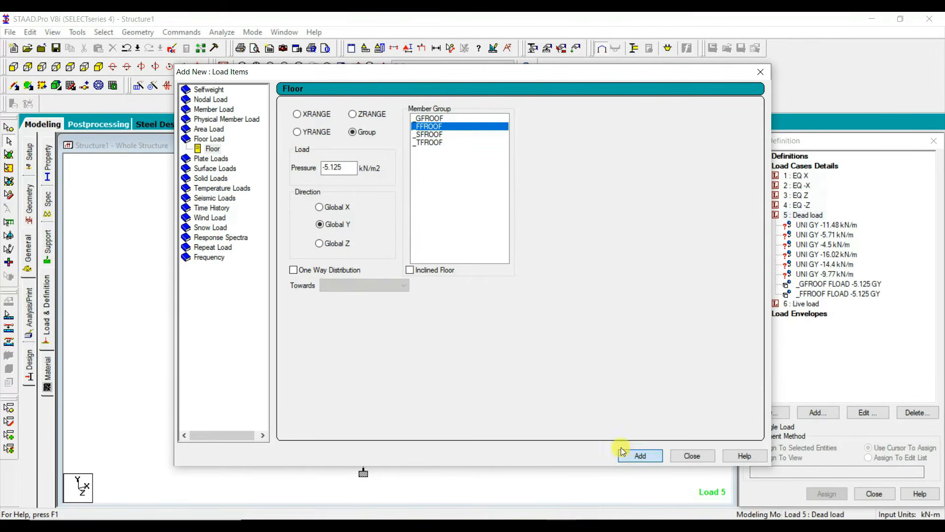
{"action": "left_click", "coordinate": [440, 136]}
{"action": "left_click", "coordinate": [640, 456]}
Step: Add a -4.125 kN/m2 Global Y floor load on the TFROOF group to the Dead load case and finish adding items
{"action": "left_click", "coordinate": [441, 143]}
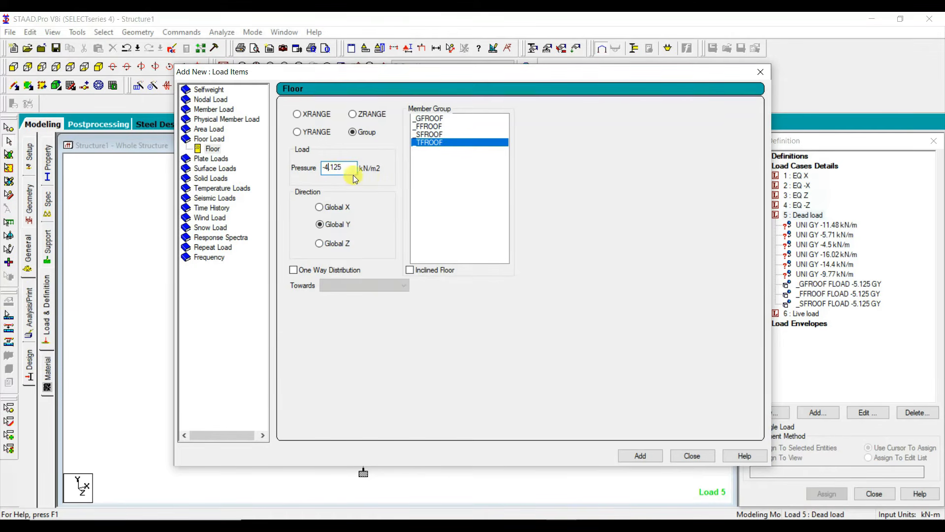
{"action": "left_click", "coordinate": [639, 455]}
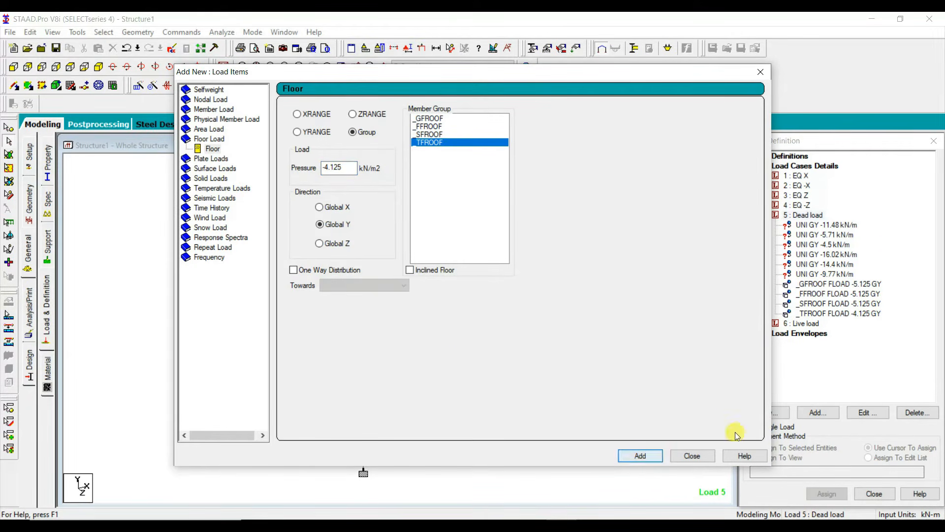
{"action": "left_click", "coordinate": [692, 456]}
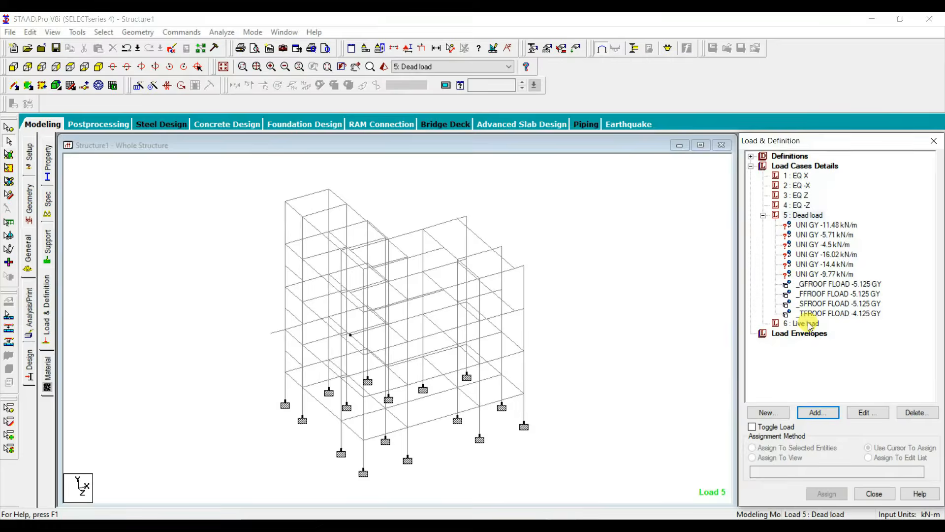
Step: Add a -2 kN/m2 Global Y floor load on each of the four roof groups to the Live load case
{"action": "left_click", "coordinate": [800, 323]}
{"action": "left_click", "coordinate": [817, 413]}
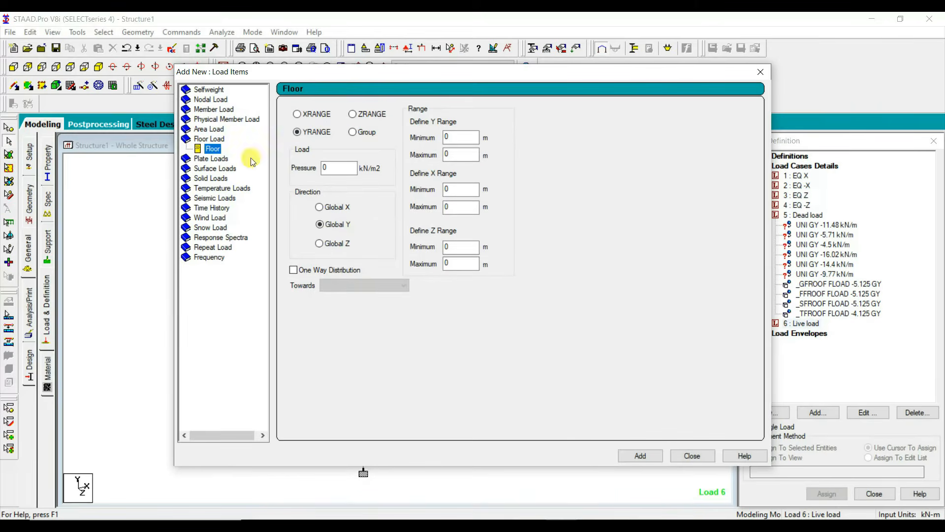
{"action": "left_click", "coordinate": [353, 132]}
{"action": "left_click_drag", "start_coordinate": [348, 168], "coordinate": [293, 172]}
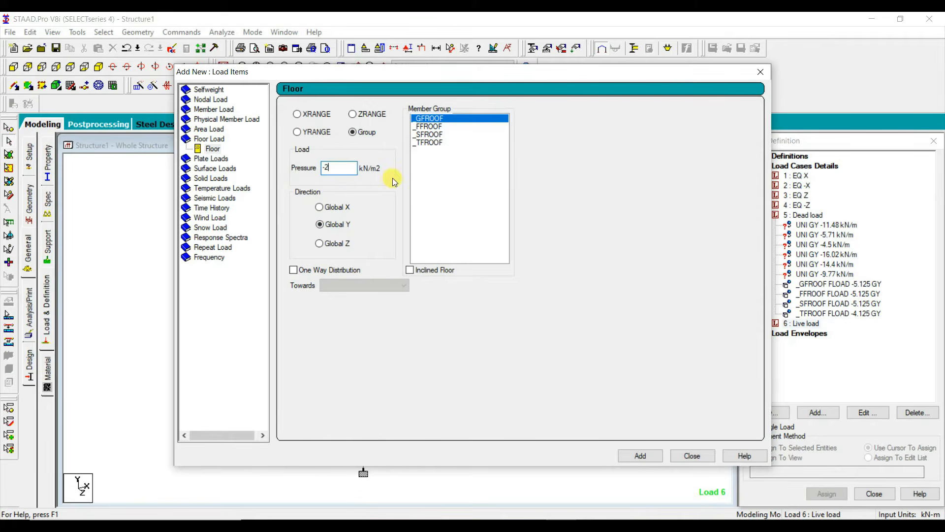
{"action": "left_click", "coordinate": [640, 455]}
{"action": "left_click", "coordinate": [619, 457]}
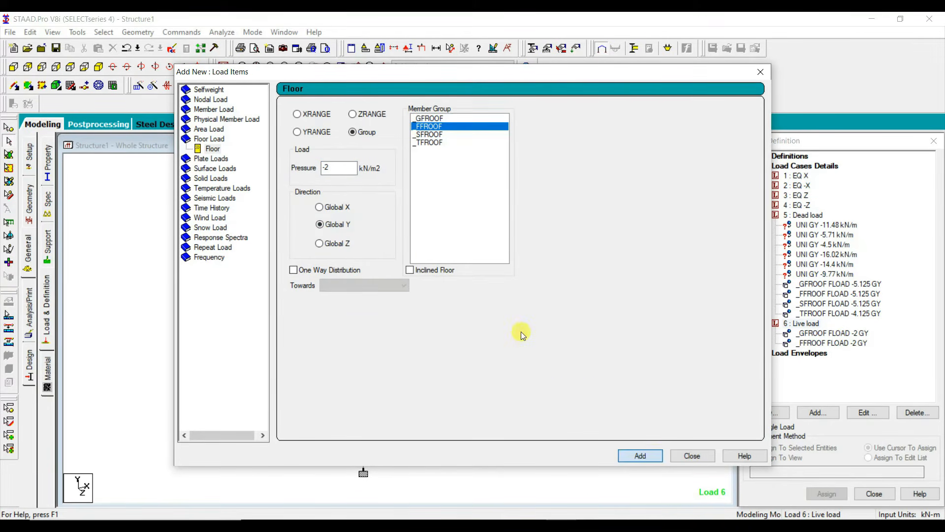
{"action": "left_click", "coordinate": [651, 456]}
{"action": "left_click", "coordinate": [448, 177]}
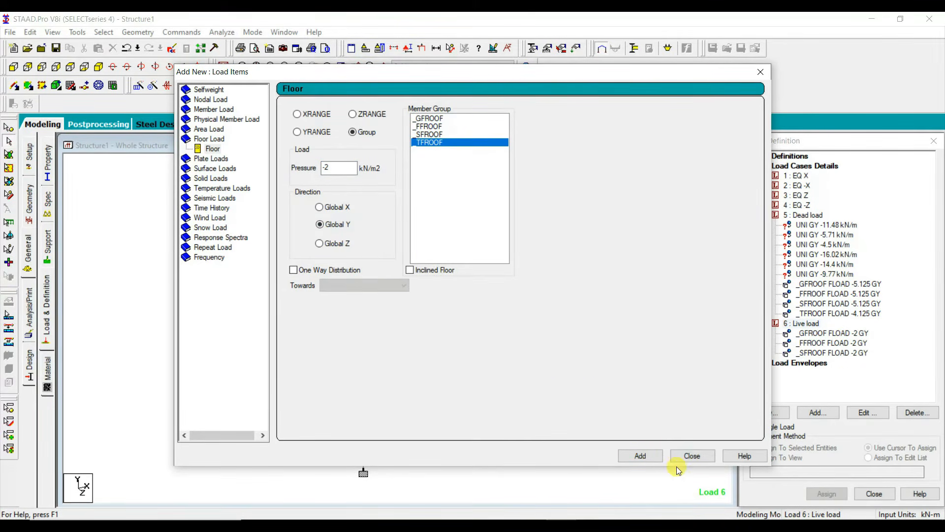
{"action": "left_click", "coordinate": [639, 454]}
{"action": "left_click", "coordinate": [691, 454]}
Step: Examine each group's floor load distribution in the Dead load and Live load cases, and accept the automatic save
{"action": "left_click", "coordinate": [830, 286]}
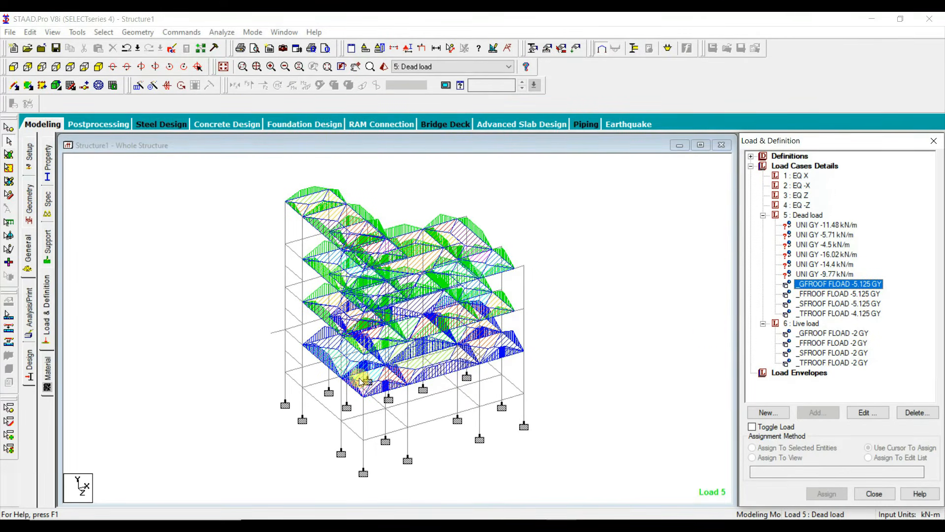
{"action": "left_click", "coordinate": [814, 295]}
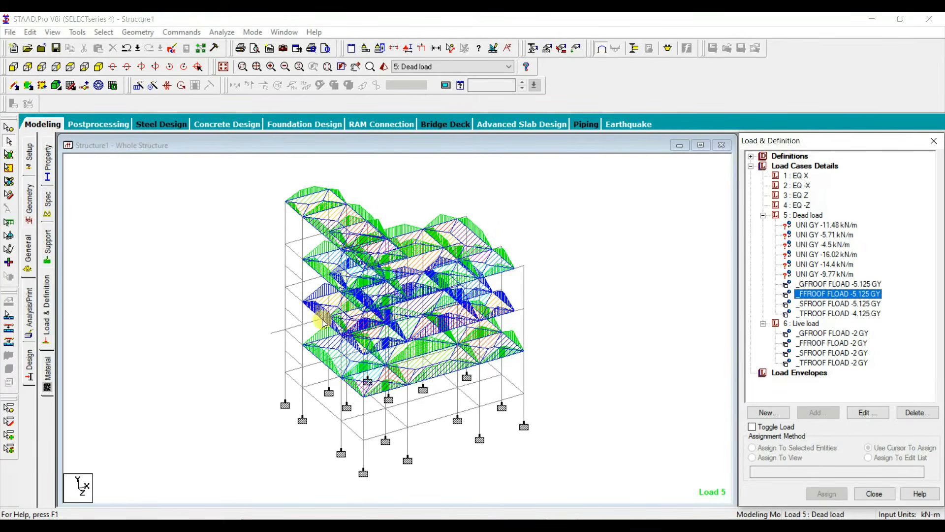
{"action": "left_click", "coordinate": [817, 304]}
{"action": "left_click", "coordinate": [840, 314]}
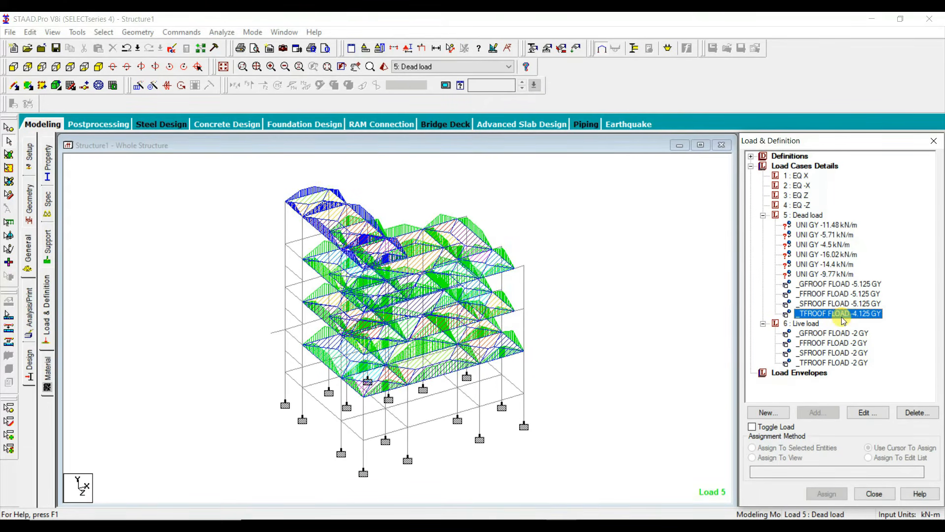
{"action": "left_click", "coordinate": [825, 334]}
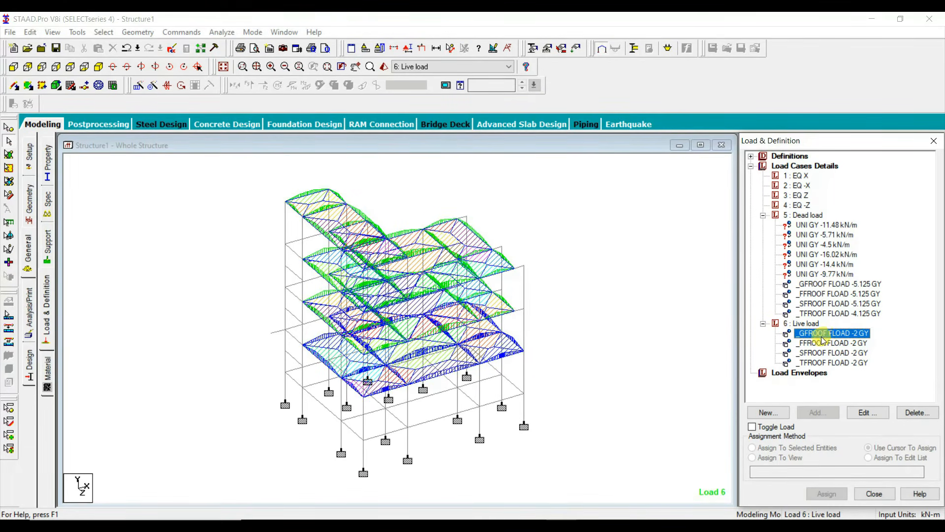
{"action": "left_click", "coordinate": [821, 343]}
{"action": "left_click", "coordinate": [821, 353]}
{"action": "left_click", "coordinate": [819, 363]}
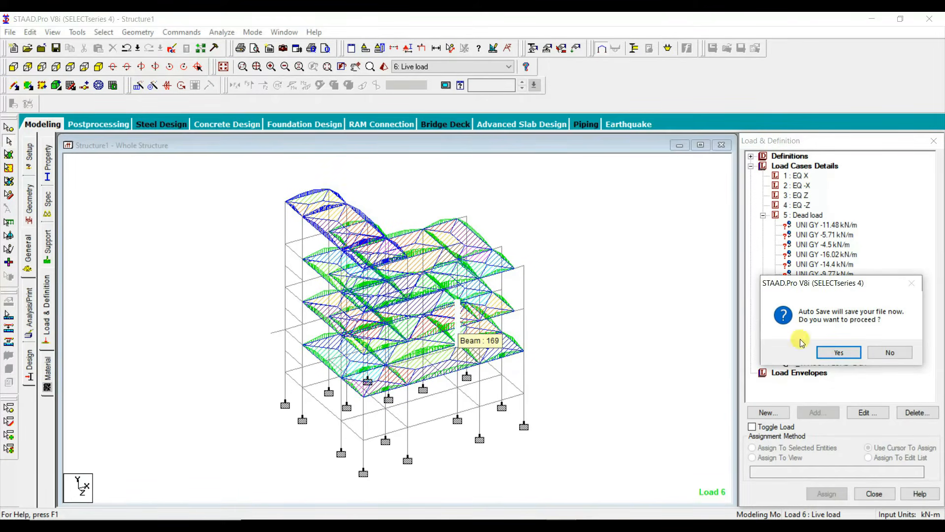
{"action": "left_click", "coordinate": [837, 351]}
Step: Isolate the plinth beams and the columns below them, and show them in a tilted isometric view
{"action": "left_click", "coordinate": [13, 68]}
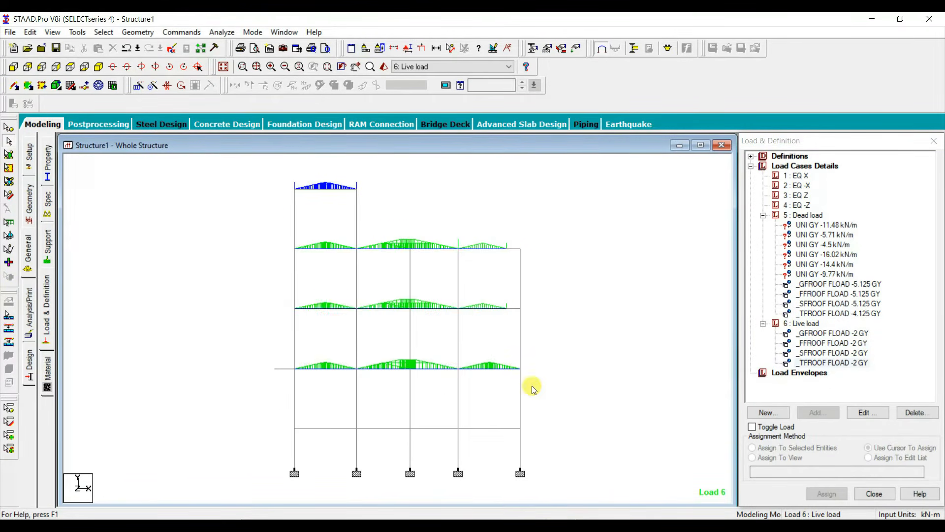
{"action": "middle_click_drag", "start_coordinate": [540, 389], "coordinate": [527, 308]}
{"action": "left_click_drag", "start_coordinate": [562, 431], "coordinate": [246, 343]}
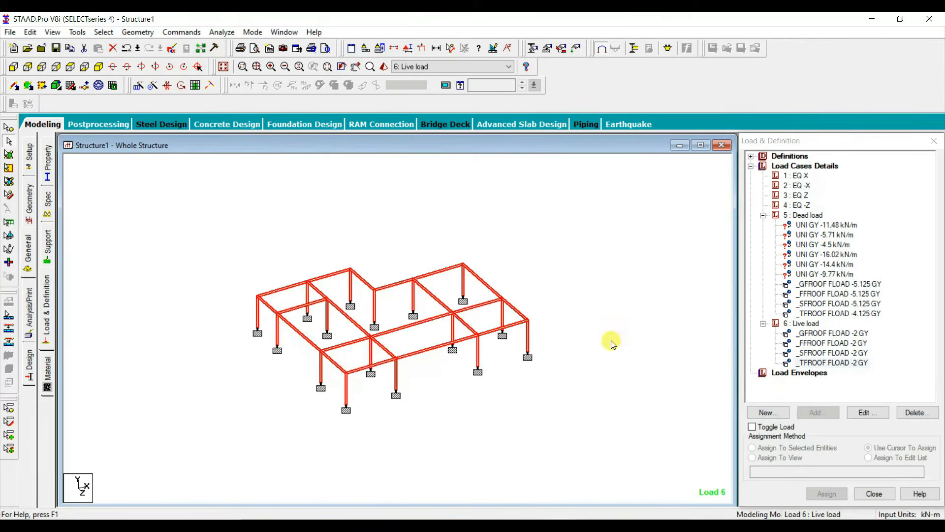
{"action": "key", "text": "Down"}
{"action": "key", "text": "Down"}
{"action": "key", "text": "Down"}
{"action": "key", "text": "Down"}
{"action": "left_click", "coordinate": [596, 257]}
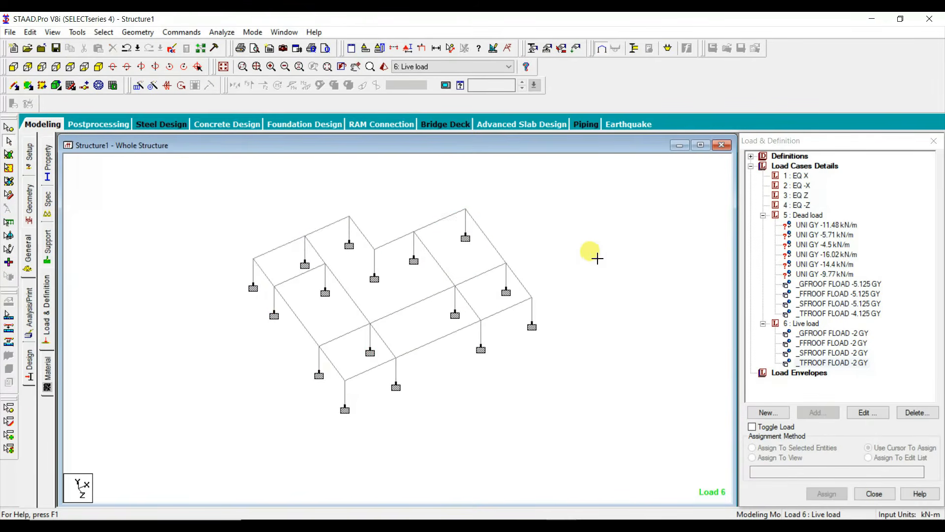
{"action": "middle_click_drag", "start_coordinate": [593, 254], "coordinate": [614, 313]}
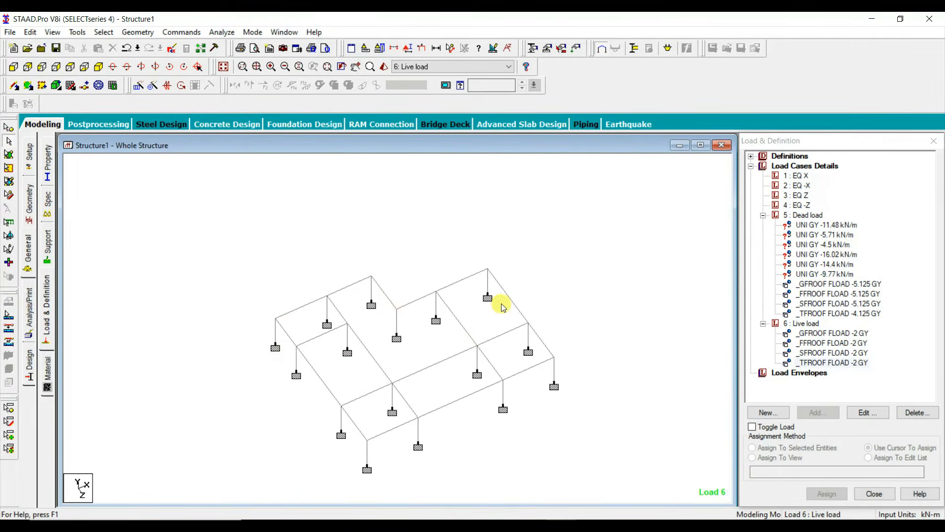
Step: Assign the -11.48 kN/m dead load to the plinth beams around the house and the stair bay's cross beam, excluding the car porch
{"action": "left_click", "coordinate": [847, 225]}
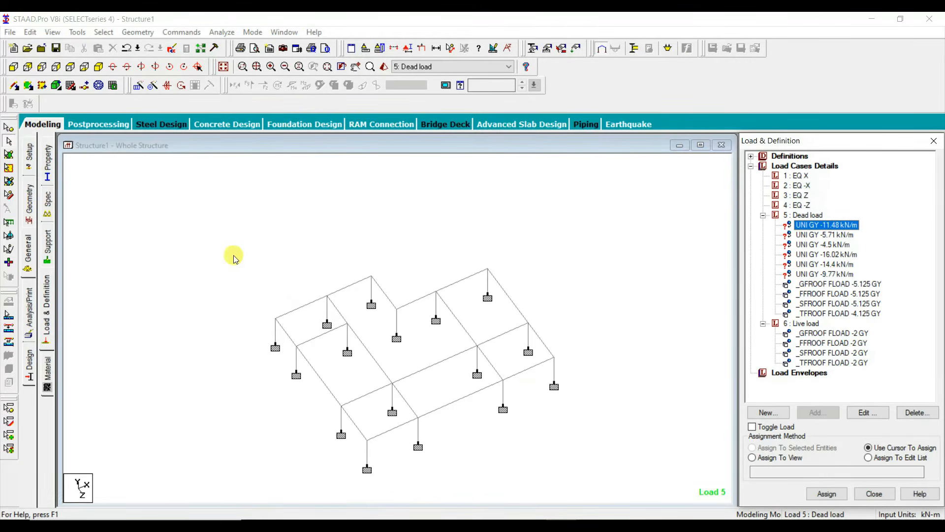
{"action": "left_click_drag", "start_coordinate": [232, 255], "coordinate": [626, 481]}
{"action": "left_click", "coordinate": [370, 296], "text": "ctrl"}
{"action": "left_click", "coordinate": [349, 329], "text": "ctrl"}
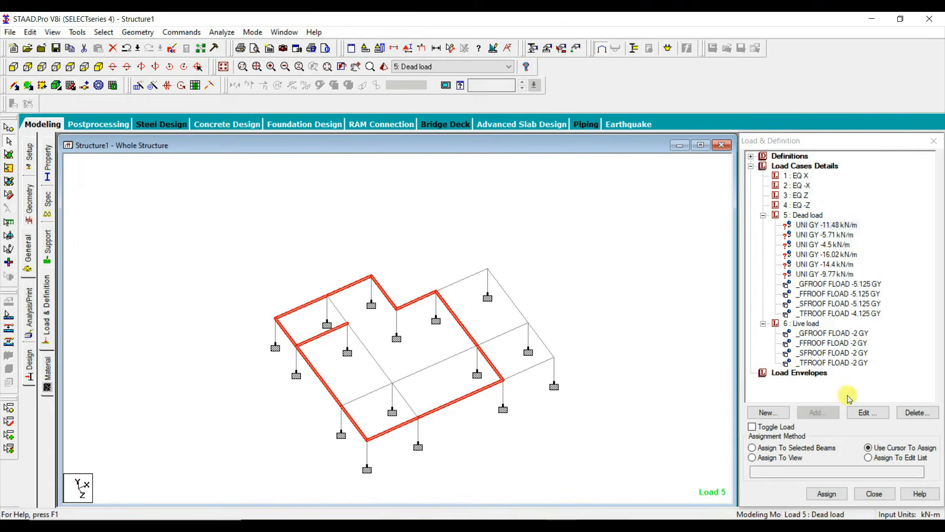
{"action": "left_click", "coordinate": [812, 447]}
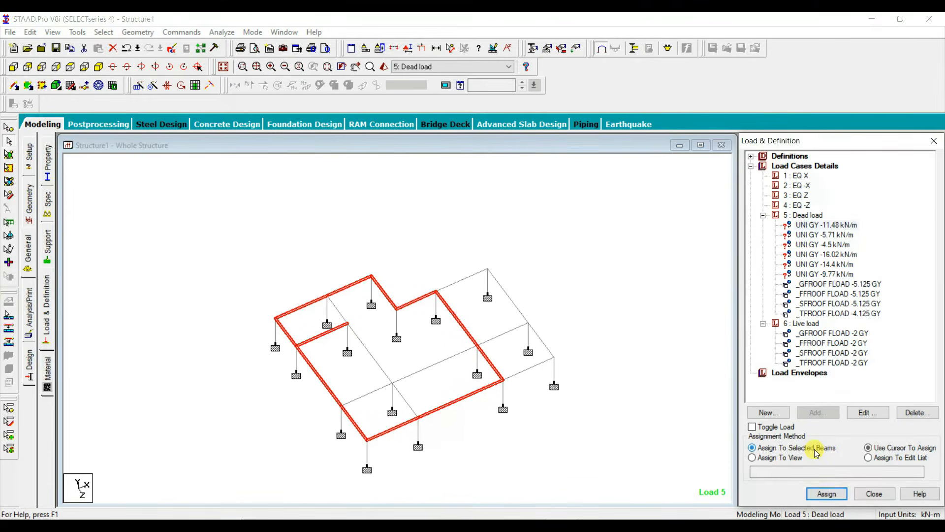
{"action": "left_click", "coordinate": [827, 494]}
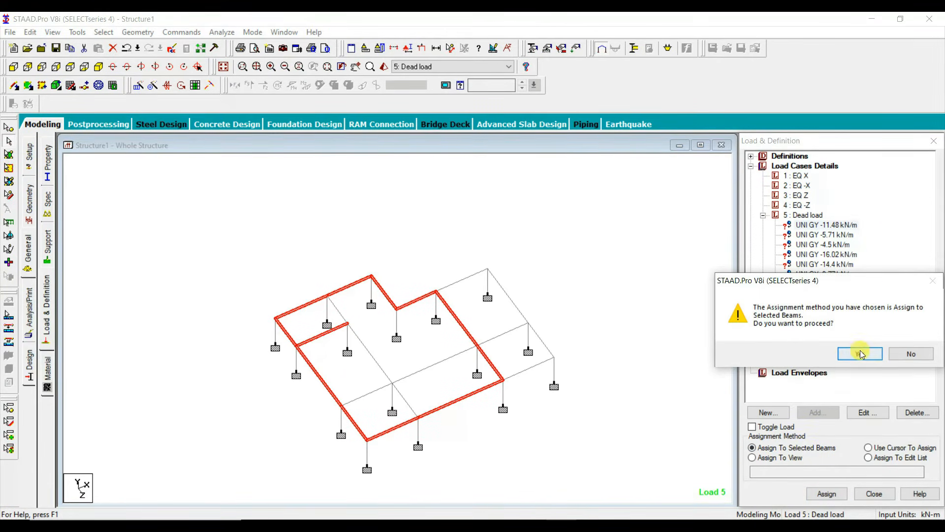
{"action": "left_click", "coordinate": [861, 353]}
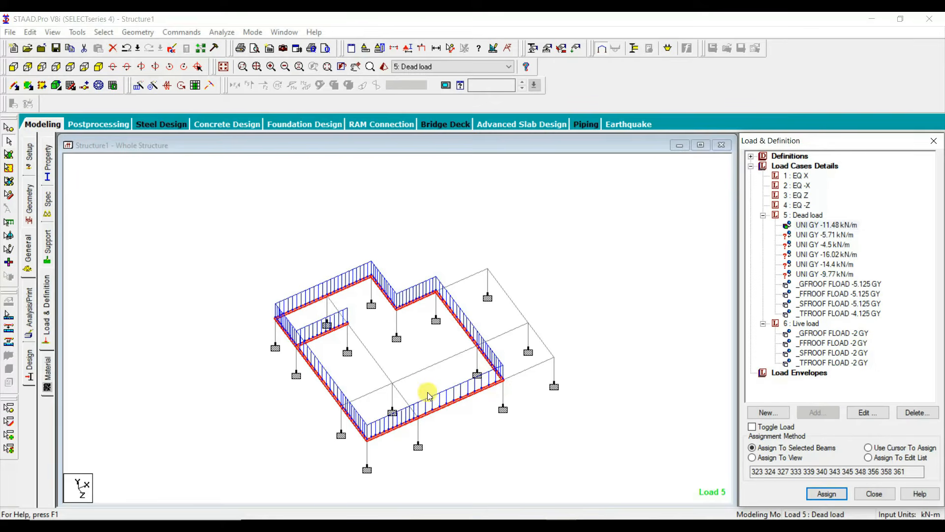
Step: Check the wall layout in the AutoCAD floor plan, and assign the -5.71 kN/m dead load to the three interior plinth beams in STAAD.Pro
{"action": "key", "text": "alt+Tab"}
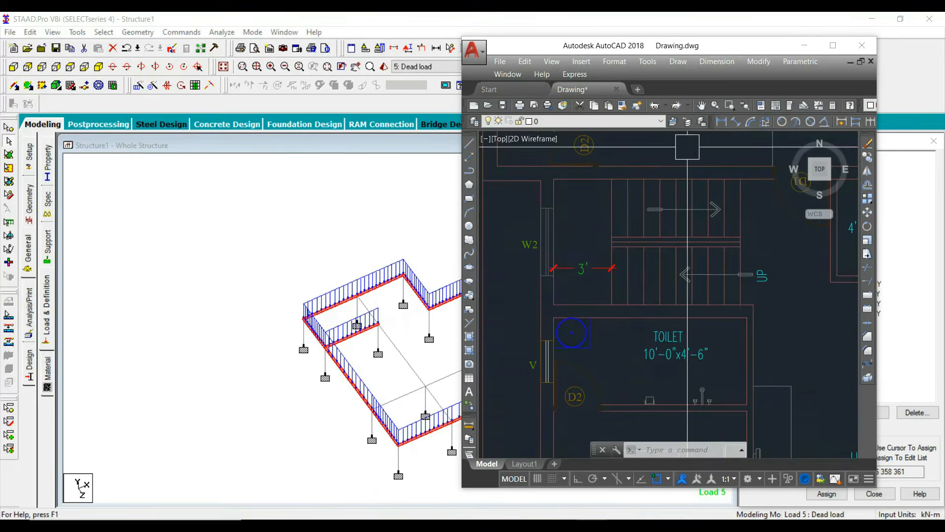
{"action": "scroll", "coordinate": [687, 148], "scroll_direction": "down", "scroll_amount": 5}
{"action": "scroll", "coordinate": [704, 258], "scroll_direction": "up", "scroll_amount": 4}
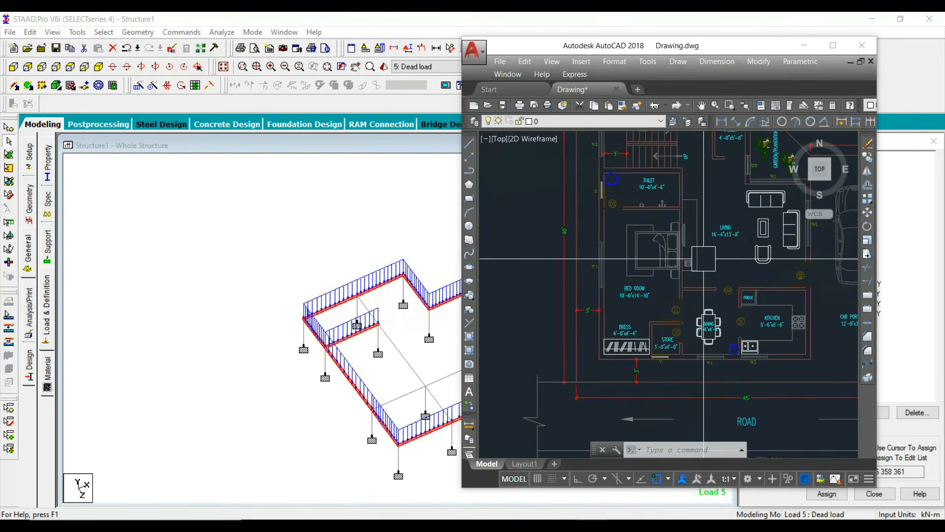
{"action": "key", "text": "alt+Tab"}
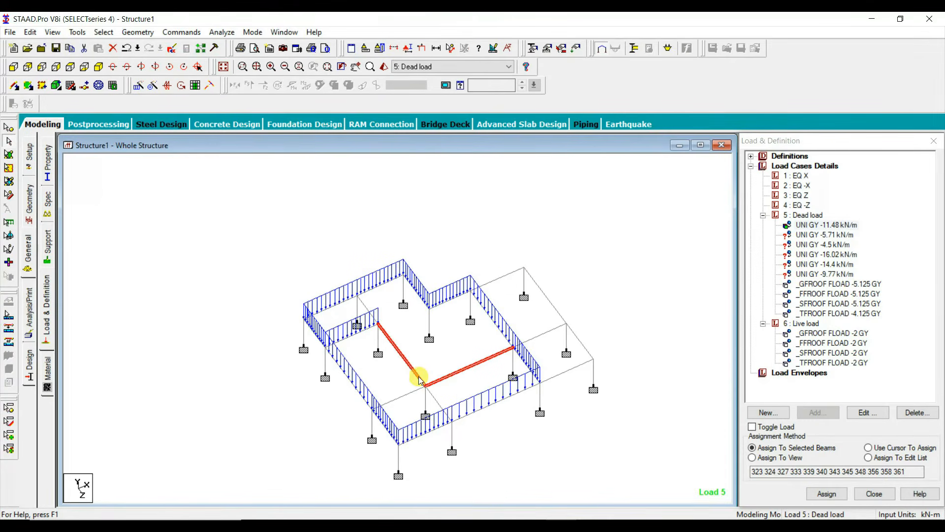
{"action": "left_click", "coordinate": [436, 401], "text": "ctrl"}
{"action": "left_click", "coordinate": [824, 234]}
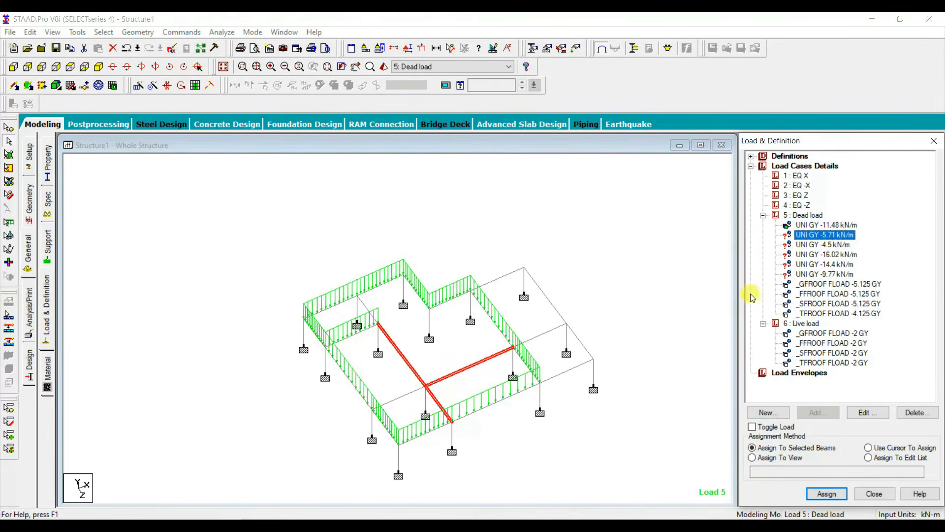
{"action": "left_click", "coordinate": [827, 493]}
{"action": "left_click", "coordinate": [859, 353]}
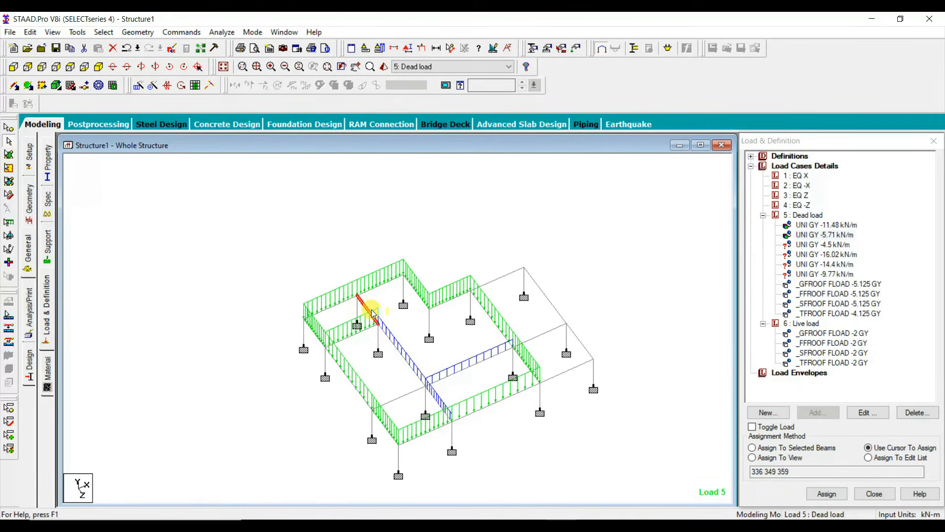
Step: Assign the -16.02 kN/m dead load to the short inner plinth beam of the stair bay, and display the whole structure again
{"action": "left_click", "coordinate": [830, 255]}
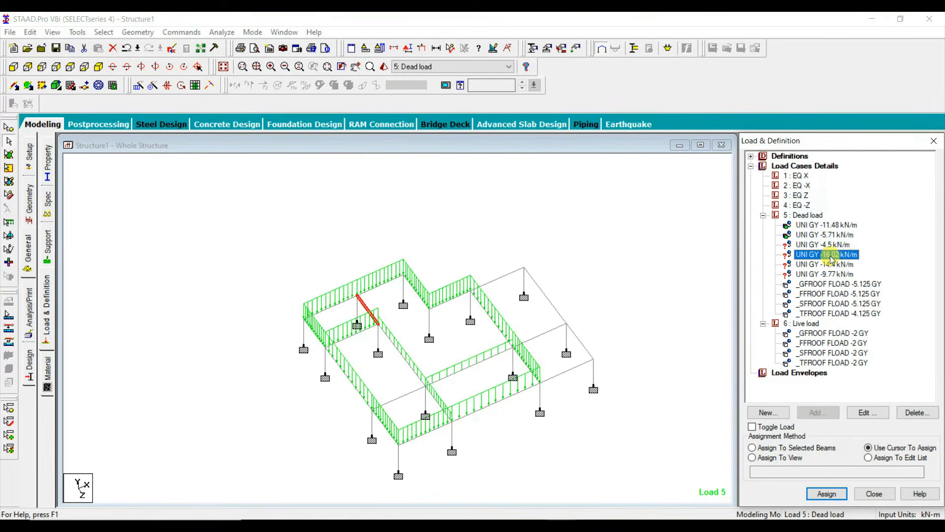
{"action": "left_click", "coordinate": [380, 322]}
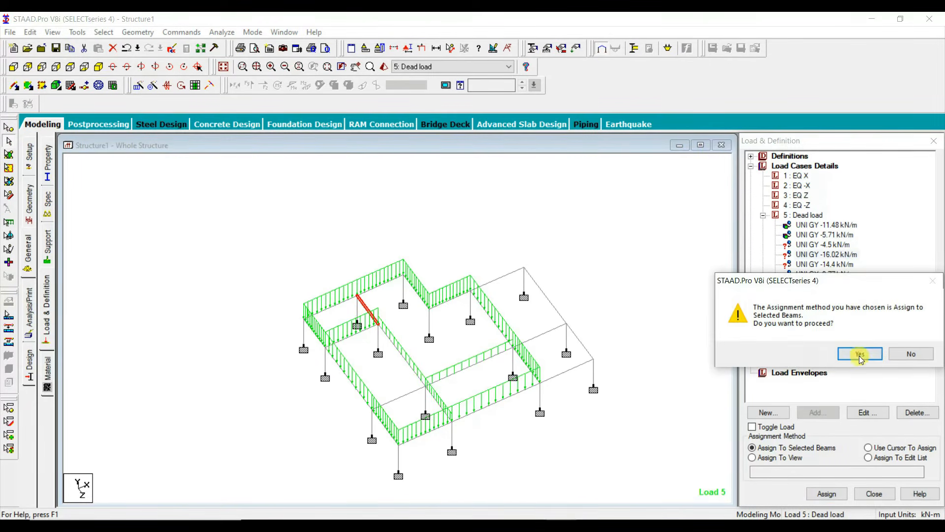
{"action": "left_click", "coordinate": [809, 351]}
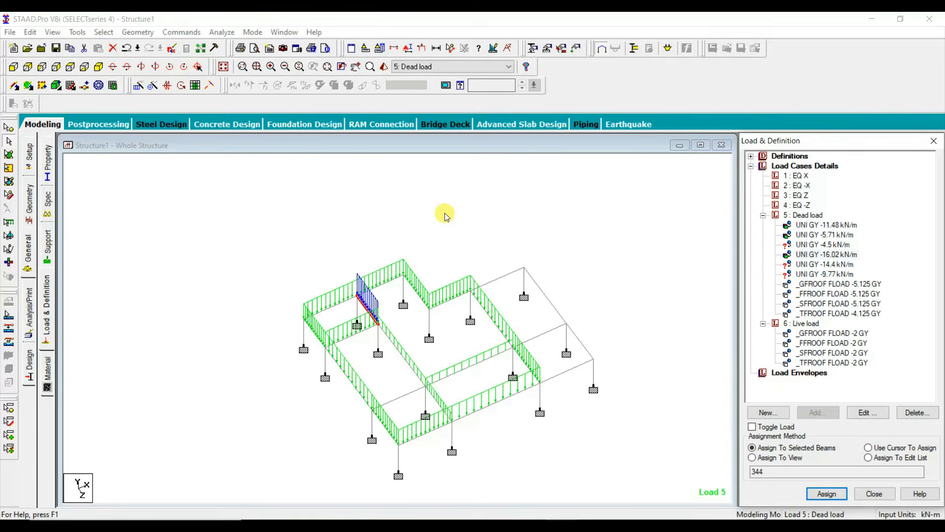
{"action": "left_click", "coordinate": [223, 67]}
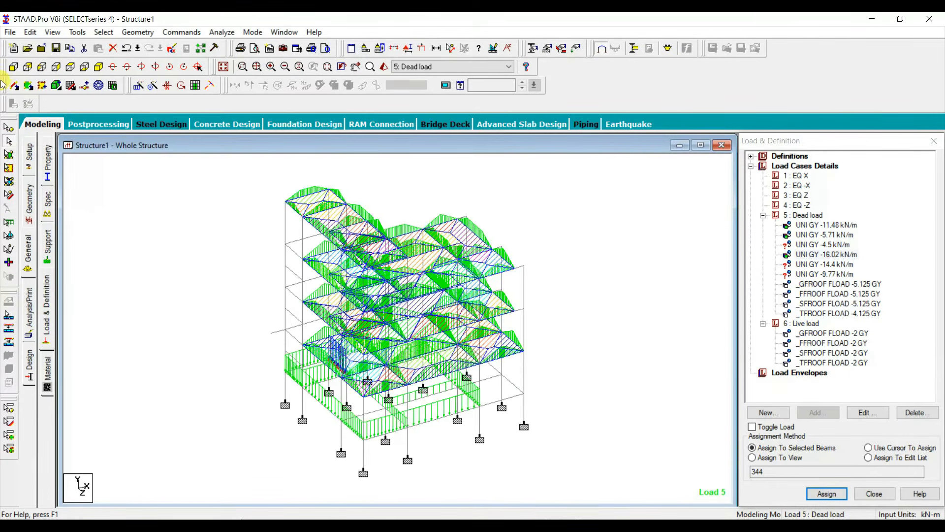
Step: Isolate the ground-floor roof level's beams and columns, and assign the -14.4 kN/m dead load to the stair bay's lower mid-landing beam
{"action": "left_click", "coordinate": [13, 67]}
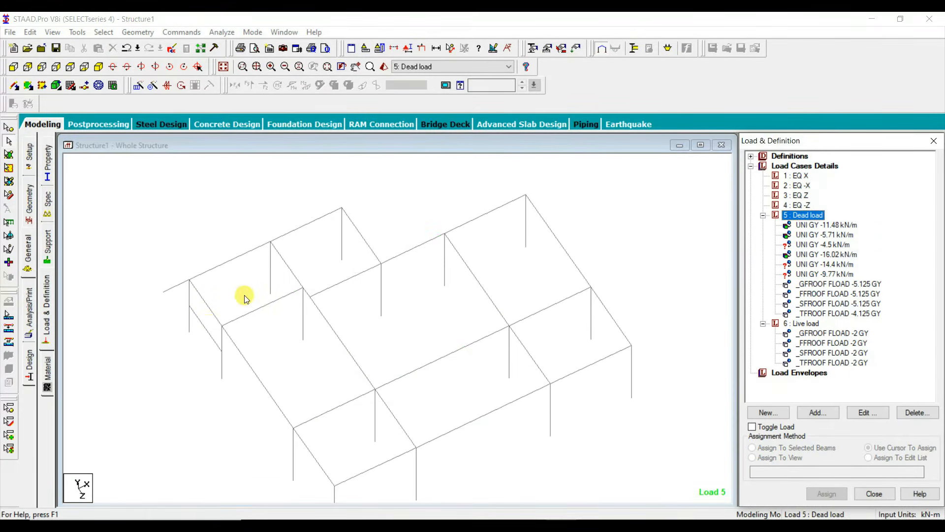
{"action": "left_click", "coordinate": [204, 328]}
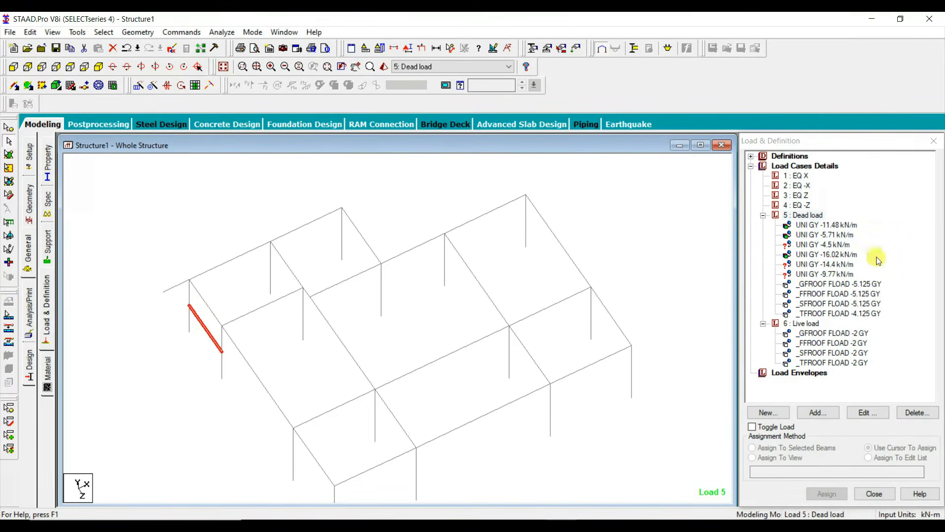
{"action": "left_click", "coordinate": [833, 266]}
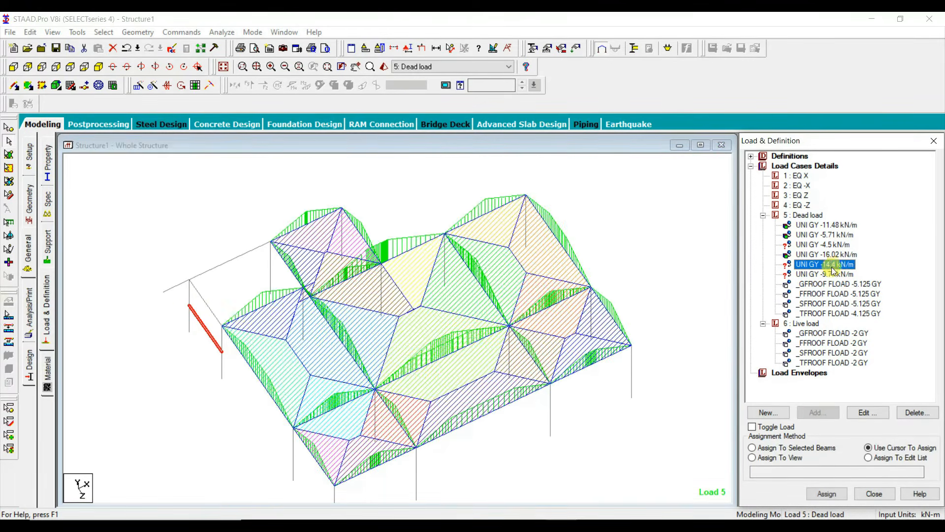
{"action": "left_click", "coordinate": [803, 448]}
{"action": "left_click", "coordinate": [827, 494]}
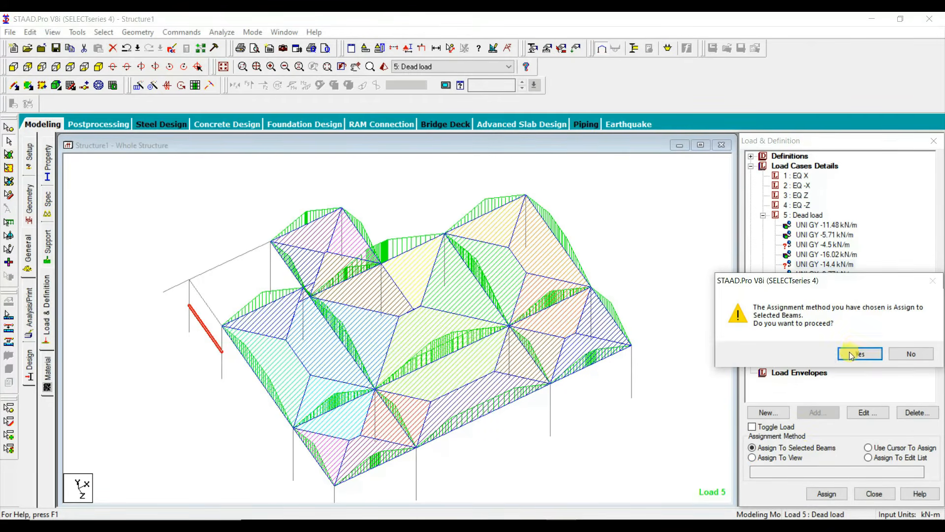
{"action": "left_click", "coordinate": [857, 354]}
Step: Assign the -16.02 kN/m dead load to the stair bay's short inner beam at the ground-floor roof level
{"action": "left_click", "coordinate": [299, 272]}
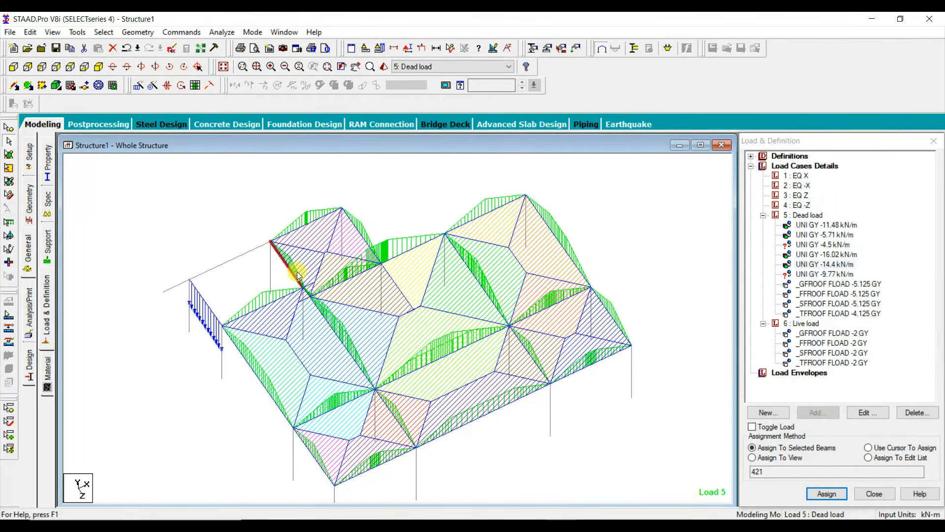
{"action": "left_click", "coordinate": [826, 254]}
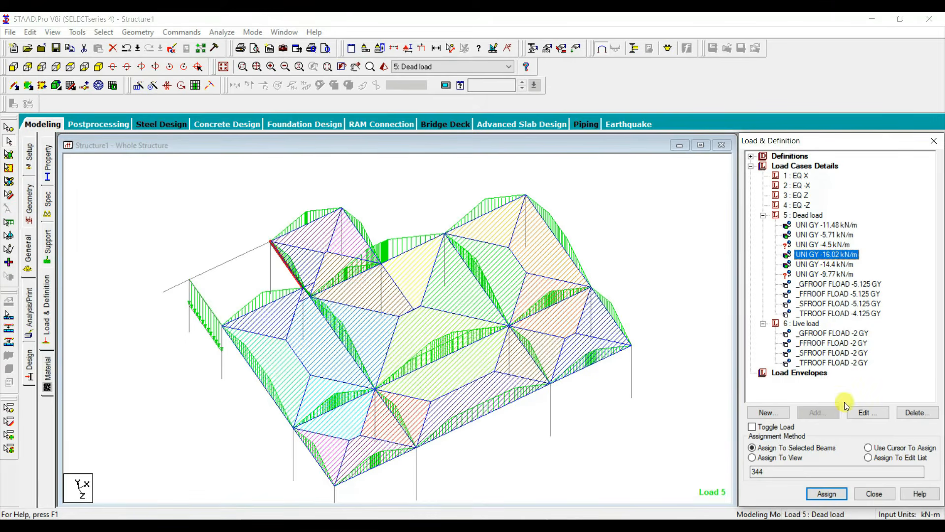
{"action": "left_click", "coordinate": [827, 494]}
{"action": "left_click", "coordinate": [857, 354]}
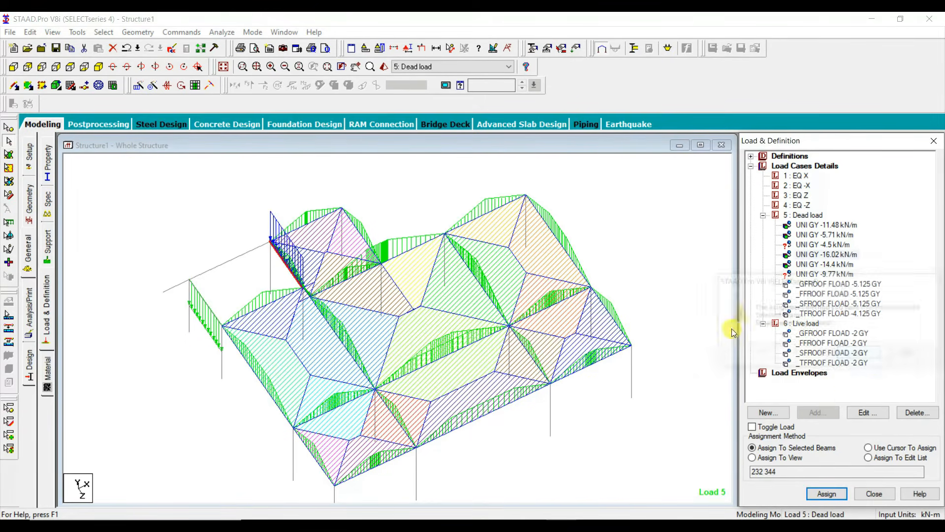
Step: Assign the -11.48 kN/m dead load to the ground-floor roof beams around the house and the stair bay's cross beam, excluding the car porch
{"action": "left_click", "coordinate": [238, 256]}
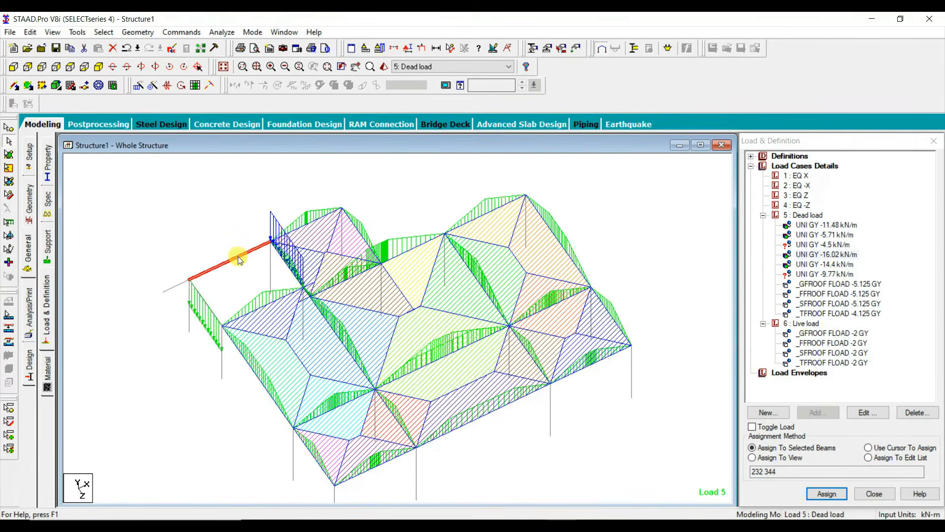
{"action": "left_click", "coordinate": [311, 223], "text": "ctrl"}
{"action": "left_click", "coordinate": [384, 253], "text": "ctrl"}
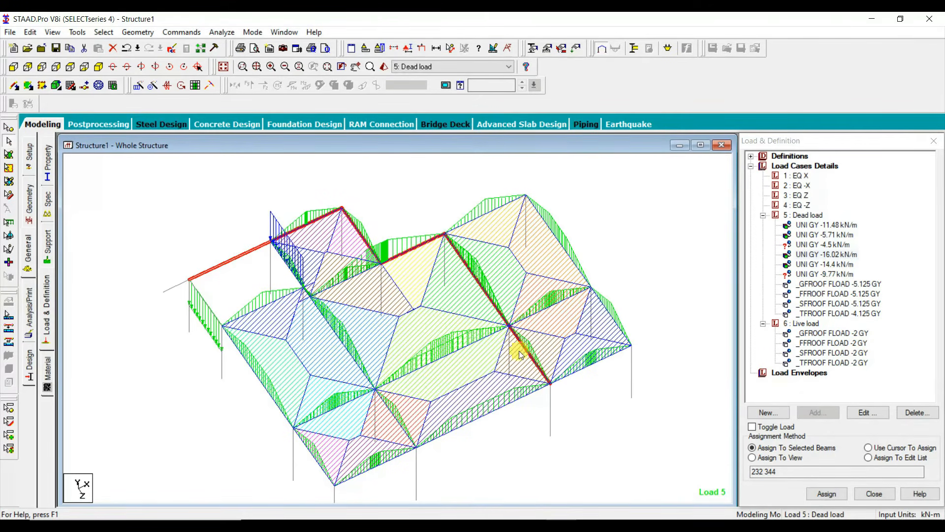
{"action": "left_click", "coordinate": [497, 412], "text": "ctrl"}
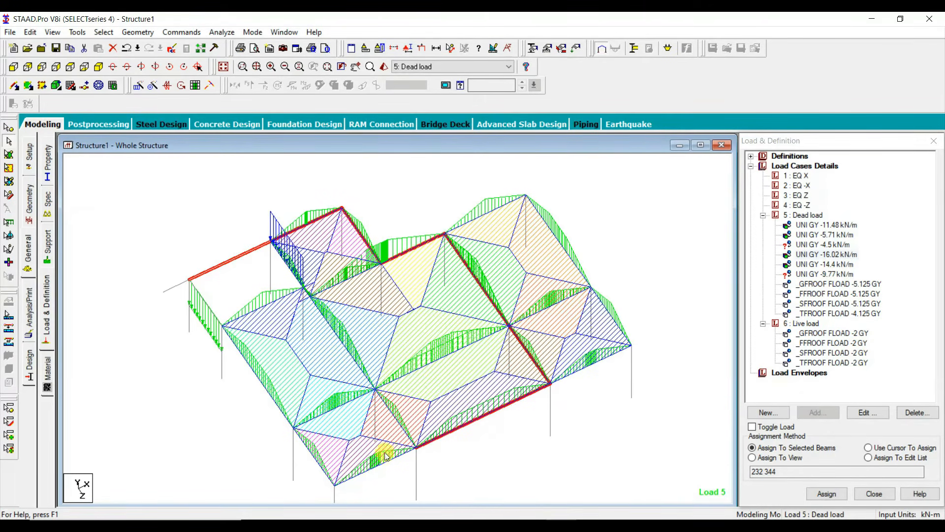
{"action": "left_click", "coordinate": [316, 450], "text": "ctrl"}
{"action": "left_click", "coordinate": [832, 224]}
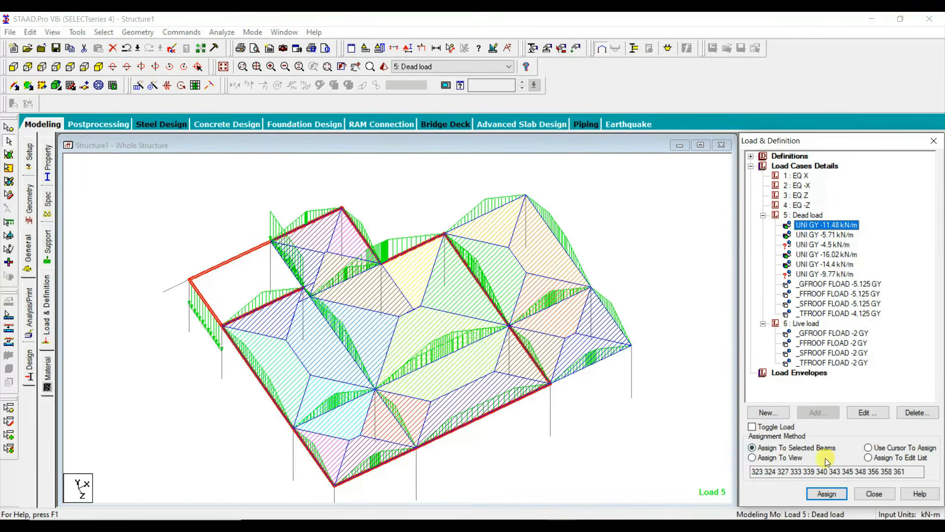
{"action": "left_click", "coordinate": [827, 493]}
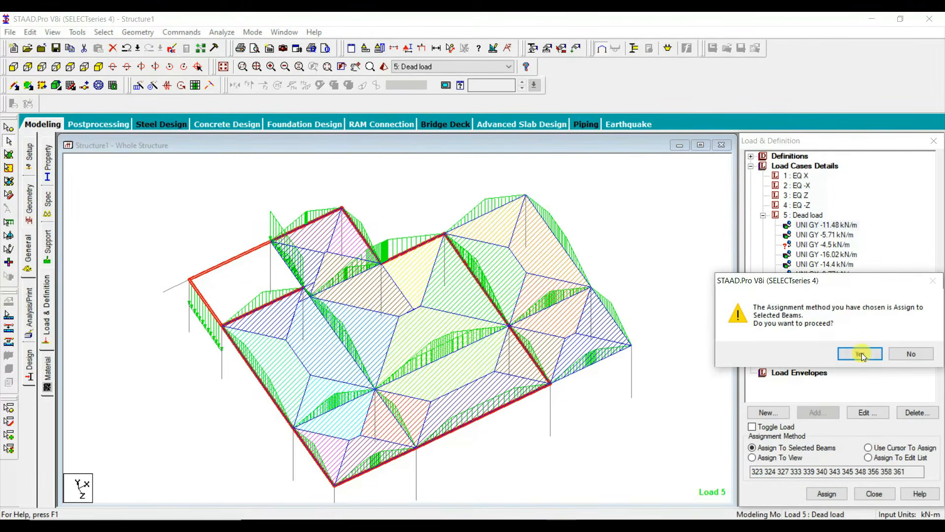
{"action": "left_click", "coordinate": [860, 354]}
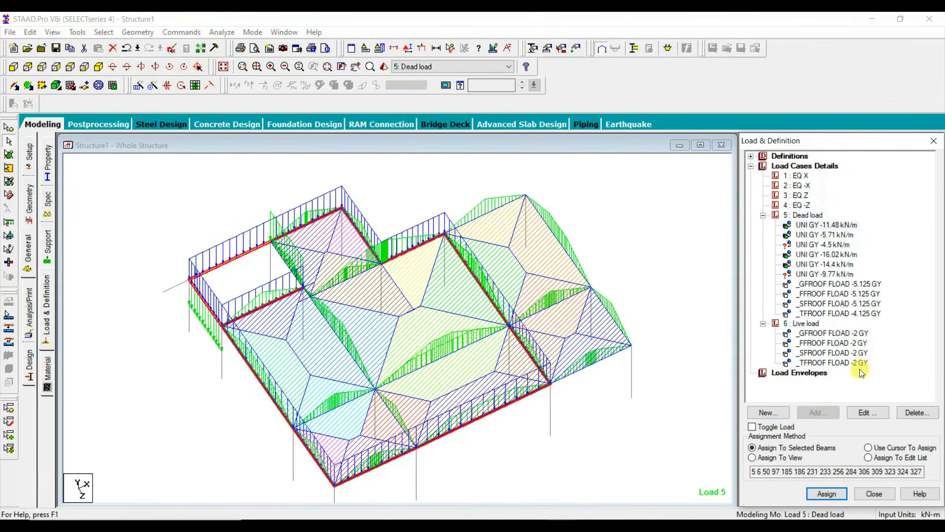
Step: Assign the -5.71 kN/m dead load to the three interior wall beams at the ground-floor roof level
{"action": "left_click", "coordinate": [316, 298]}
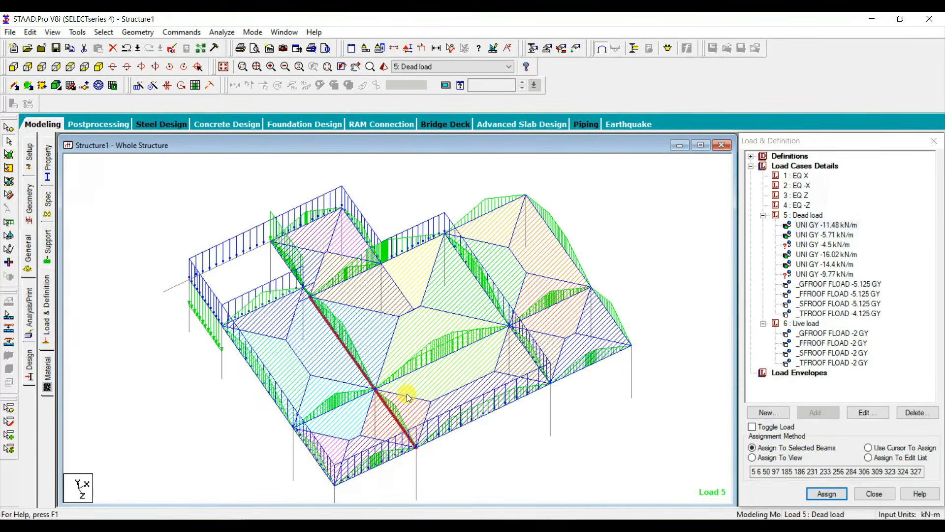
{"action": "left_click", "coordinate": [827, 494]}
{"action": "left_click", "coordinate": [859, 353]}
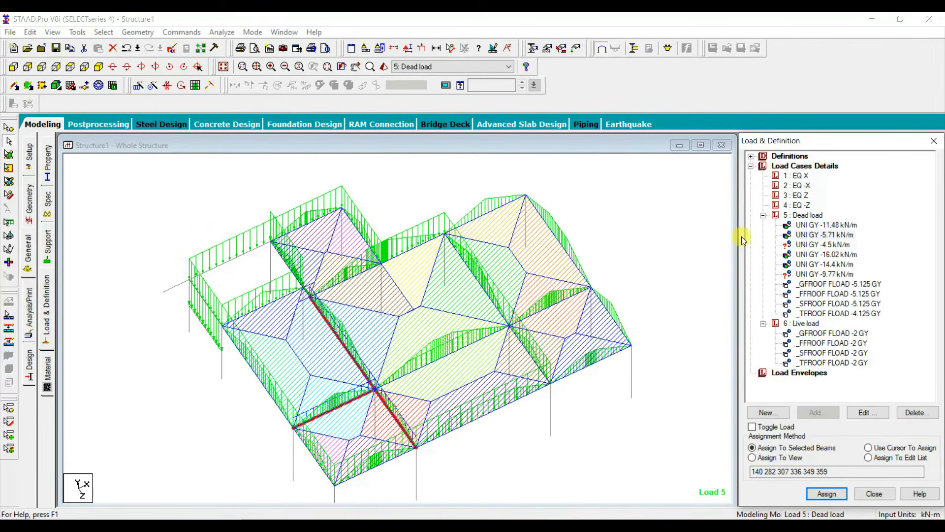
Step: Check the AutoCAD floor plan, and assign the -9.77 kN/m dead load in STAAD.Pro to the cantilever, its adjoining edge beams and the selected interior beams
{"action": "left_click", "coordinate": [780, 275]}
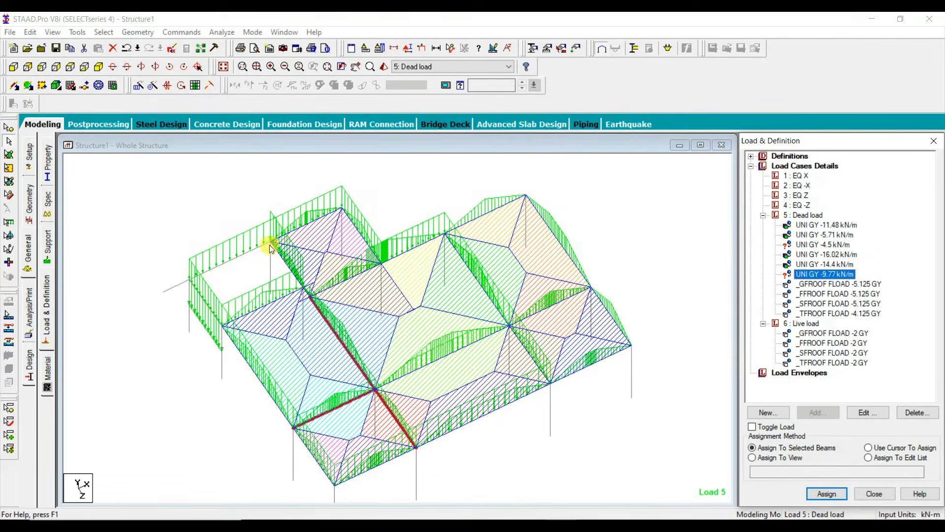
{"action": "left_click", "coordinate": [181, 284]}
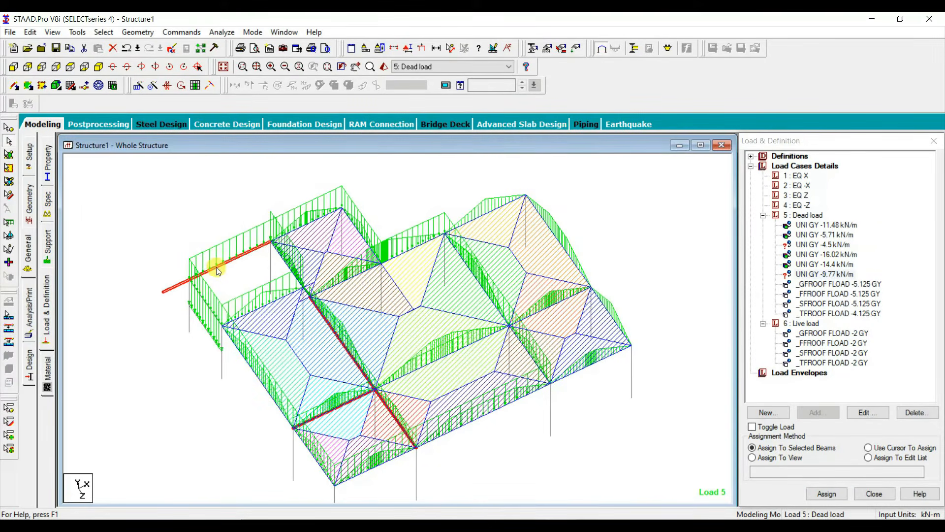
{"action": "left_click", "coordinate": [288, 238], "text": "ctrl"}
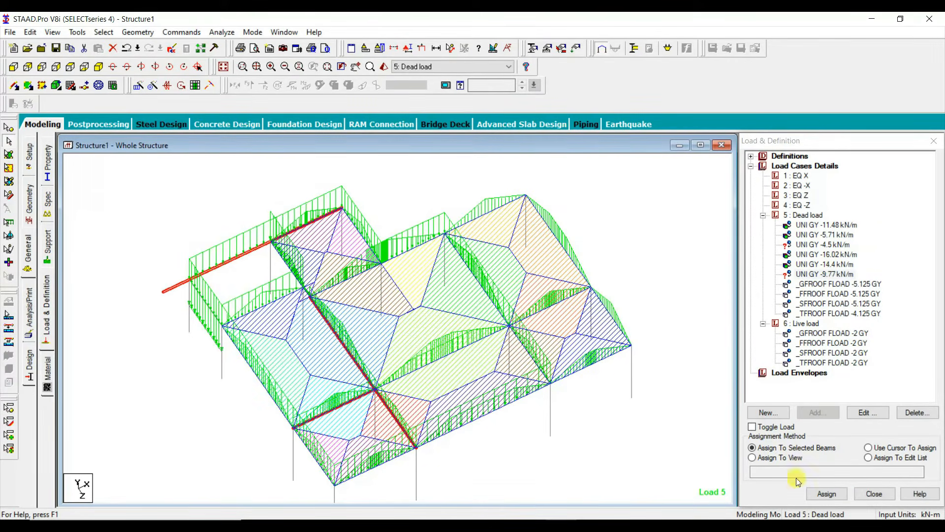
{"action": "left_click", "coordinate": [830, 493]}
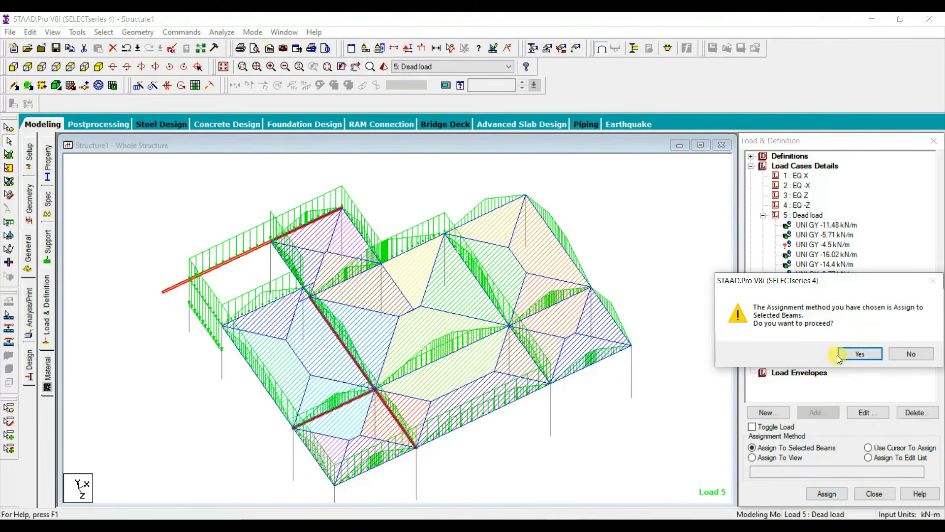
{"action": "left_click", "coordinate": [857, 353]}
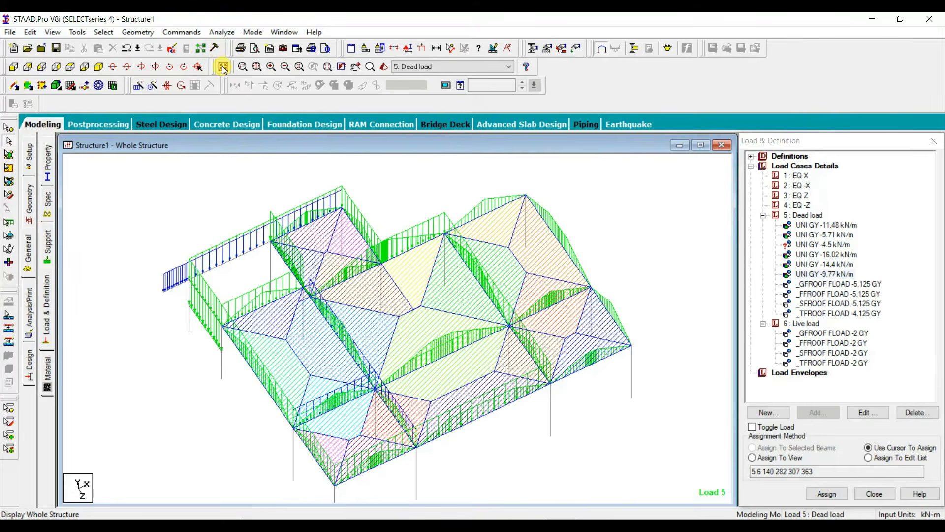
Step: Isolate the first-floor roof level's beams and columns, and assign the -14.4 kN/m dead load to the mid-landing beam of its stair bay
{"action": "left_click", "coordinate": [45, 67]}
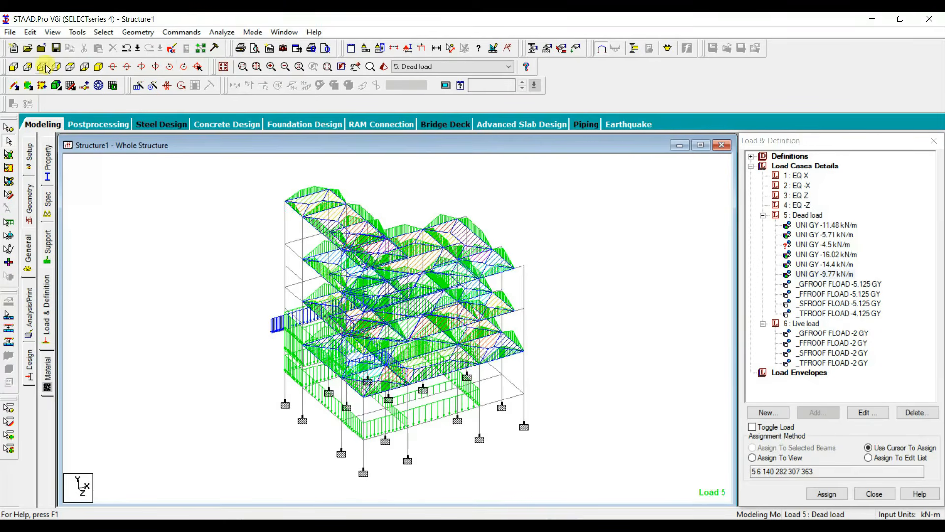
{"action": "left_click", "coordinate": [12, 65]}
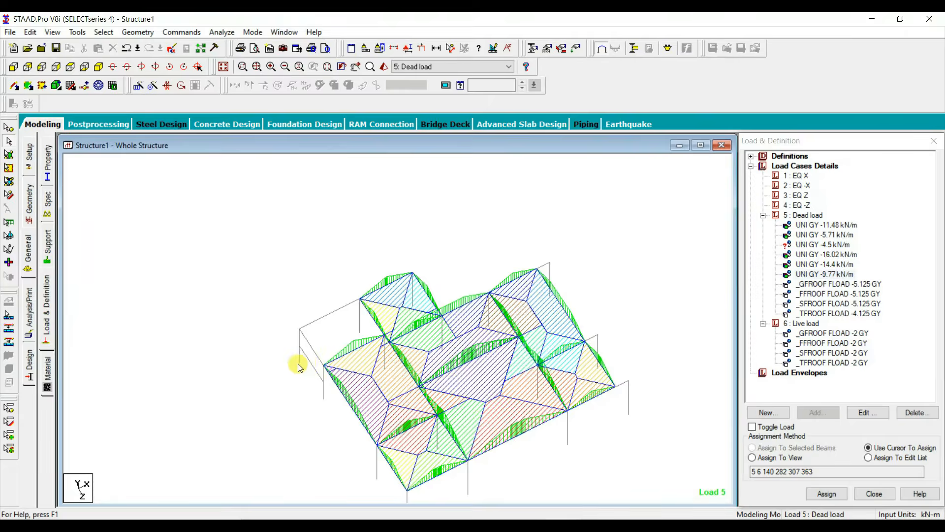
{"action": "left_click", "coordinate": [312, 364]}
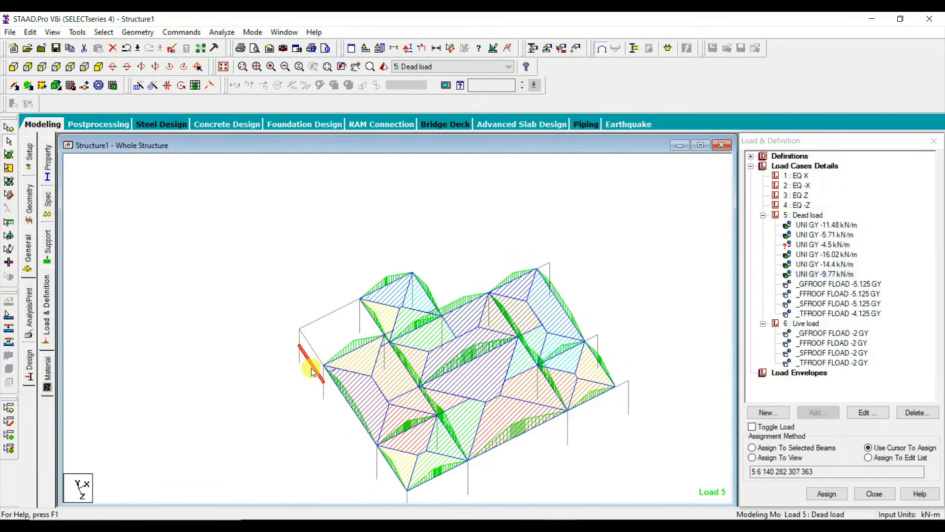
{"action": "left_click", "coordinate": [825, 264]}
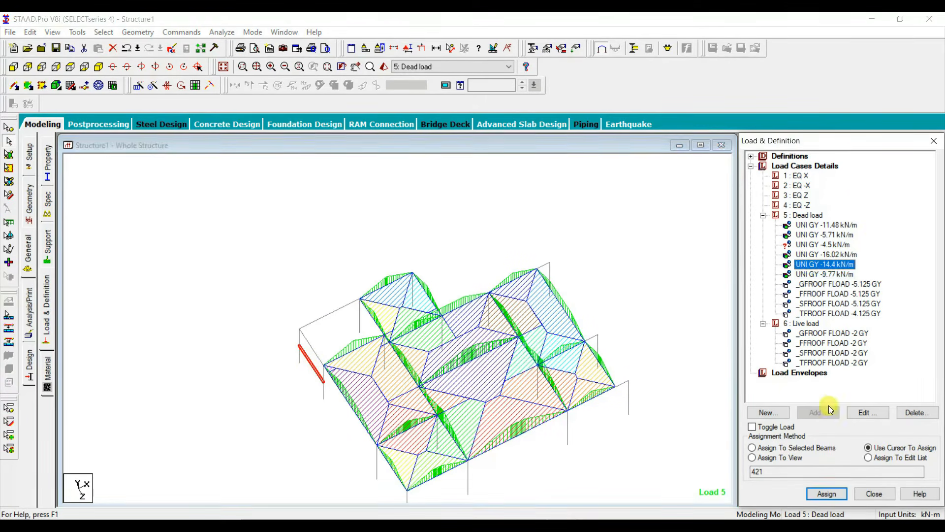
{"action": "left_click", "coordinate": [820, 447]}
{"action": "left_click", "coordinate": [826, 493]}
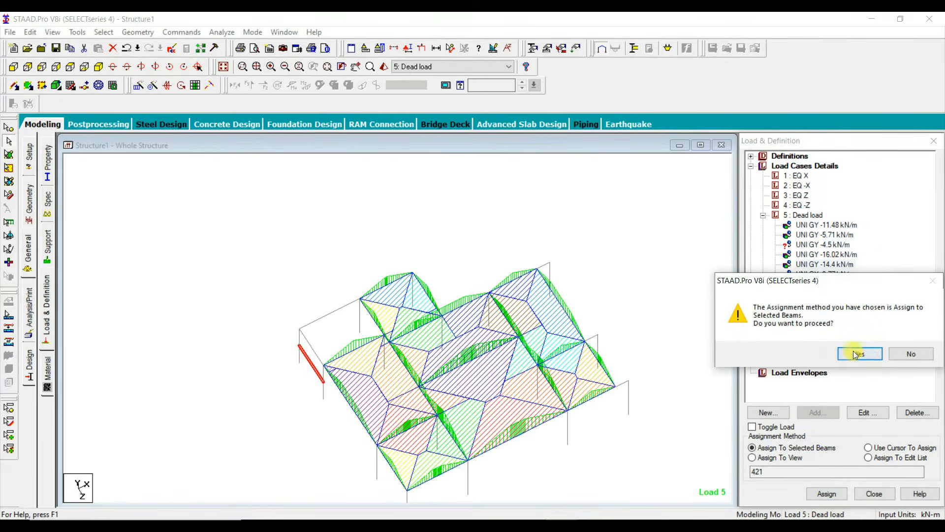
{"action": "left_click", "coordinate": [858, 353]}
Step: Assign the -16.02 kN/m dead load to the stair bay's short inner beam at the first-floor roof level
{"action": "left_click", "coordinate": [372, 323]}
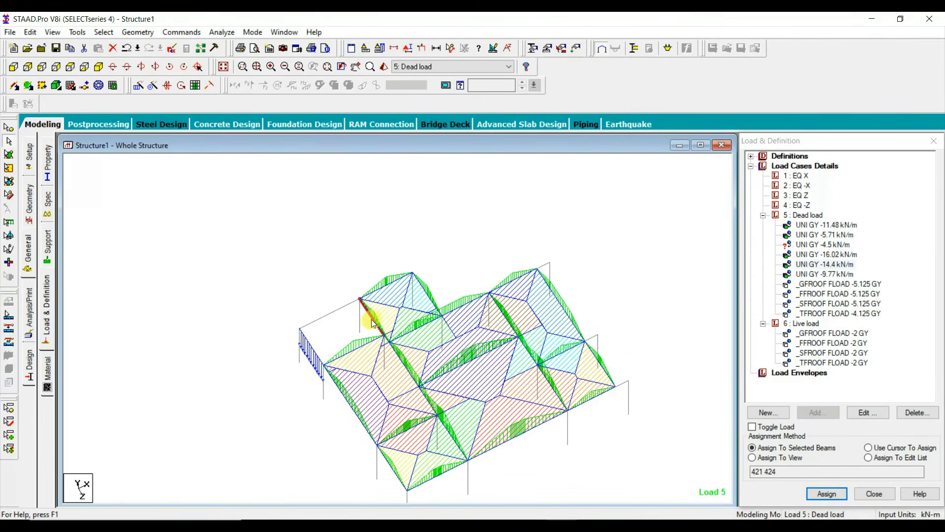
{"action": "left_click", "coordinate": [814, 256]}
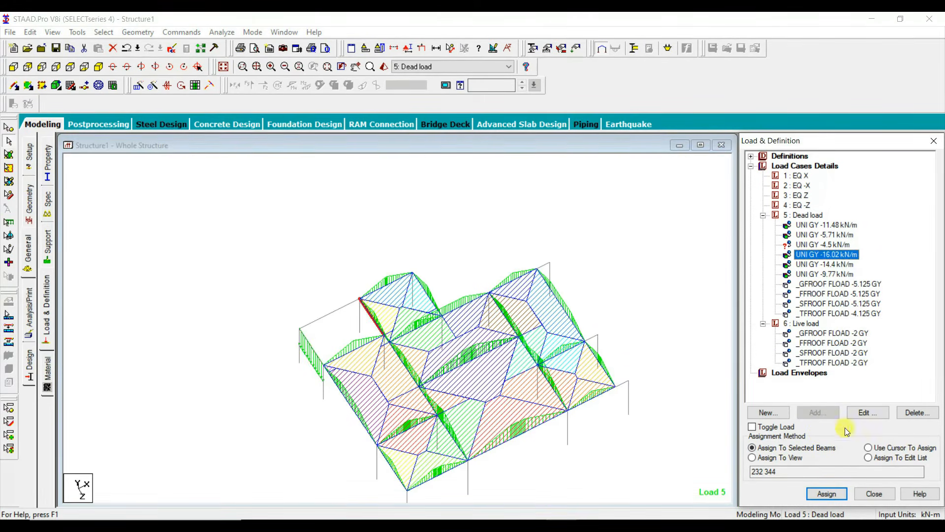
{"action": "left_click", "coordinate": [827, 493]}
{"action": "left_click", "coordinate": [860, 353]}
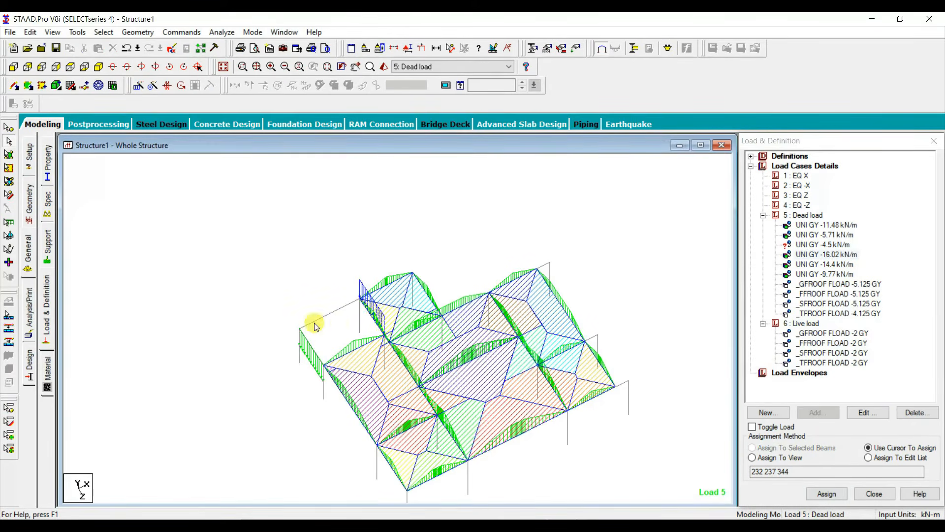
Step: Assign the -11.48 kN/m dead load to the first-floor roof beams around the house and the stair bay's cross beam, excluding the car porch
{"action": "middle_click_drag", "start_coordinate": [320, 285], "coordinate": [315, 278]}
{"action": "left_click", "coordinate": [297, 265]}
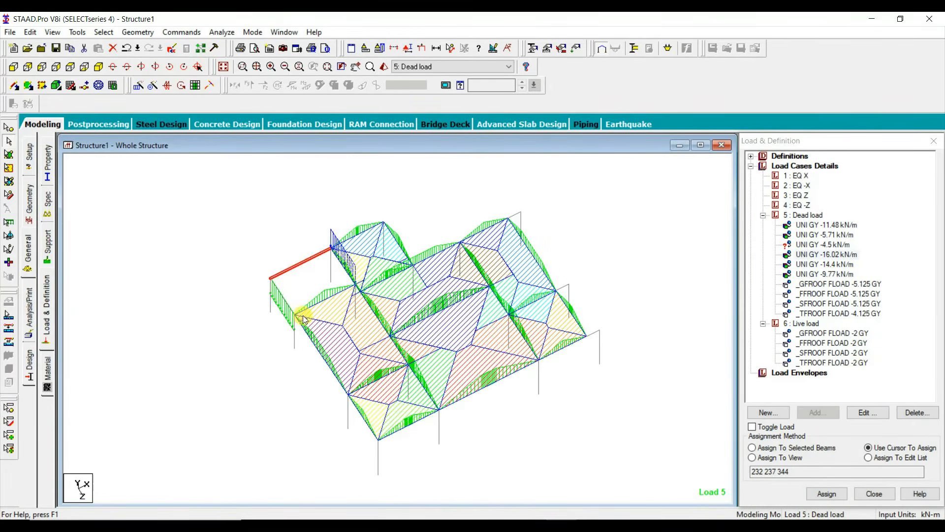
{"action": "left_click", "coordinate": [310, 340]}
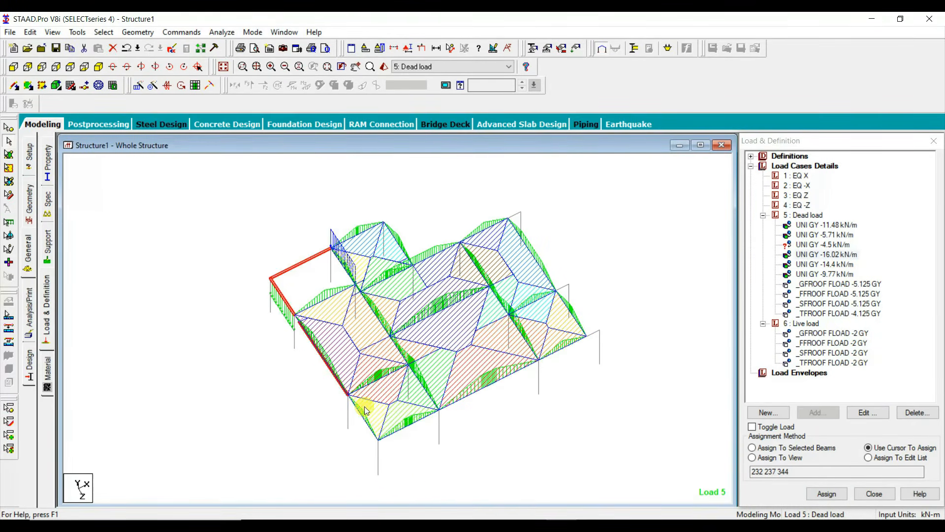
{"action": "left_click", "coordinate": [298, 316]}
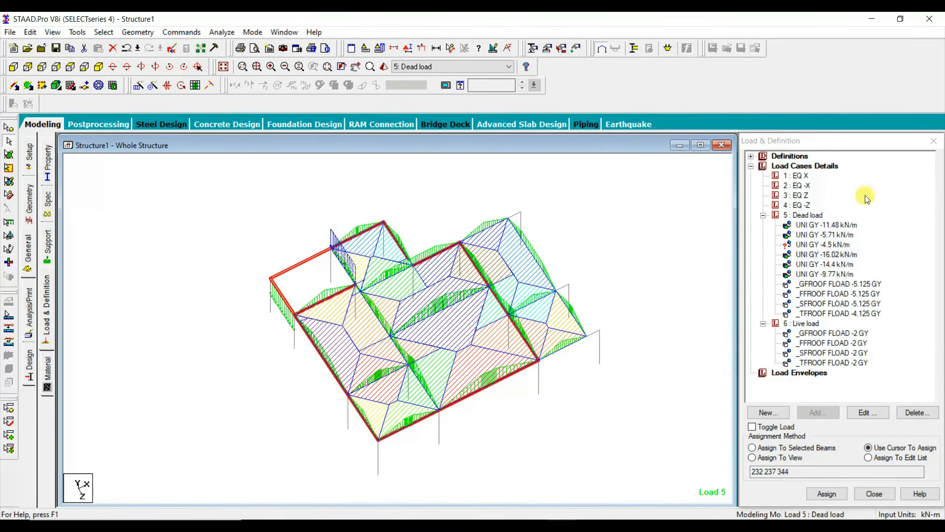
{"action": "left_click", "coordinate": [856, 225]}
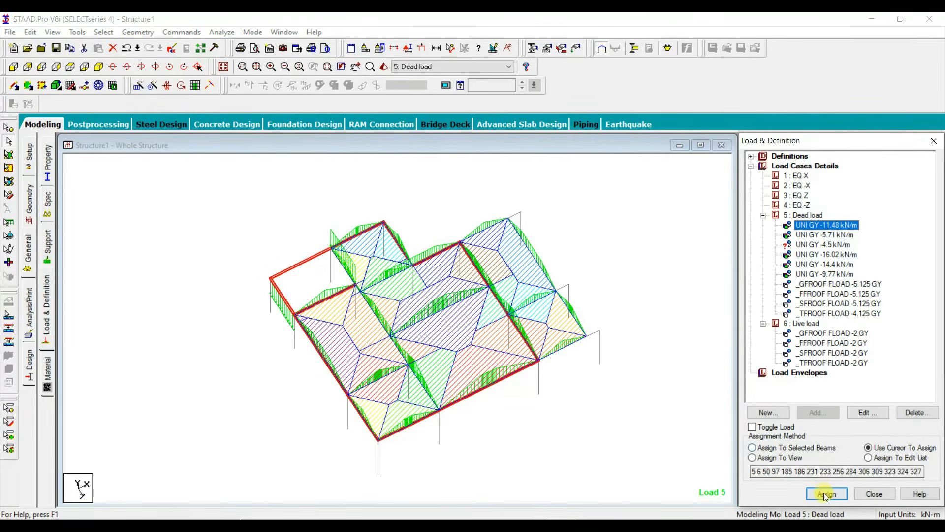
{"action": "left_click", "coordinate": [829, 448]}
{"action": "left_click", "coordinate": [825, 494]}
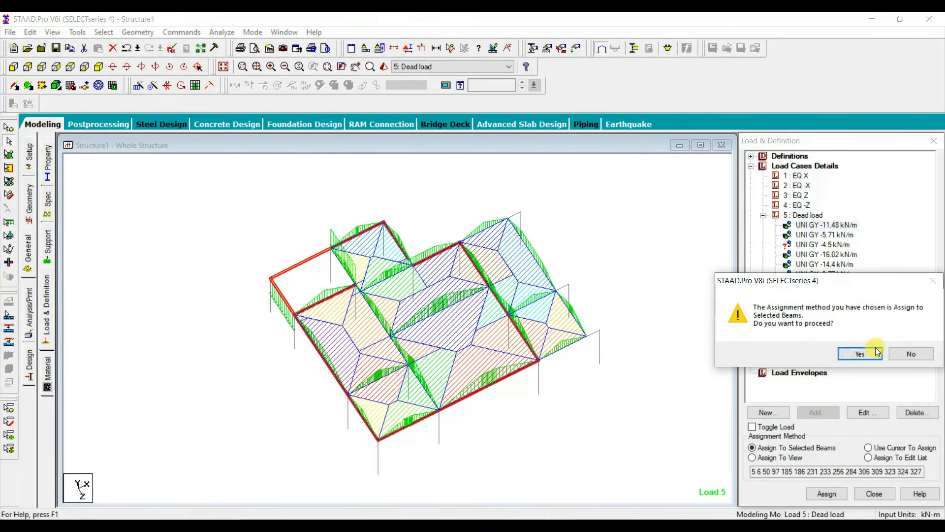
{"action": "left_click", "coordinate": [870, 351]}
Step: Assign the -11.48 kN/m dead load to the short edge beam at the first-floor roof's recessed corner, and -5.71 kN/m to the interior beam line
{"action": "scroll", "coordinate": [414, 251], "scroll_direction": "up", "scroll_amount": 1}
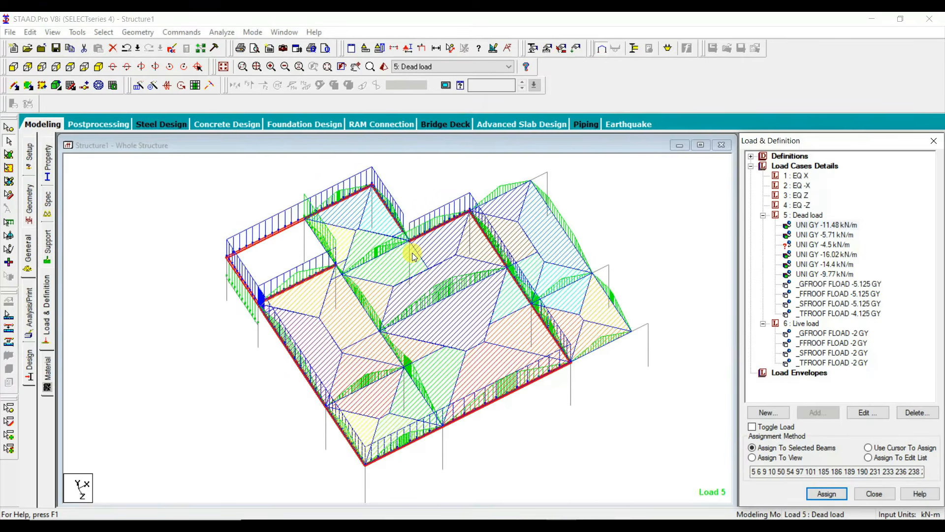
{"action": "left_click", "coordinate": [409, 242]}
{"action": "left_click", "coordinate": [827, 494]}
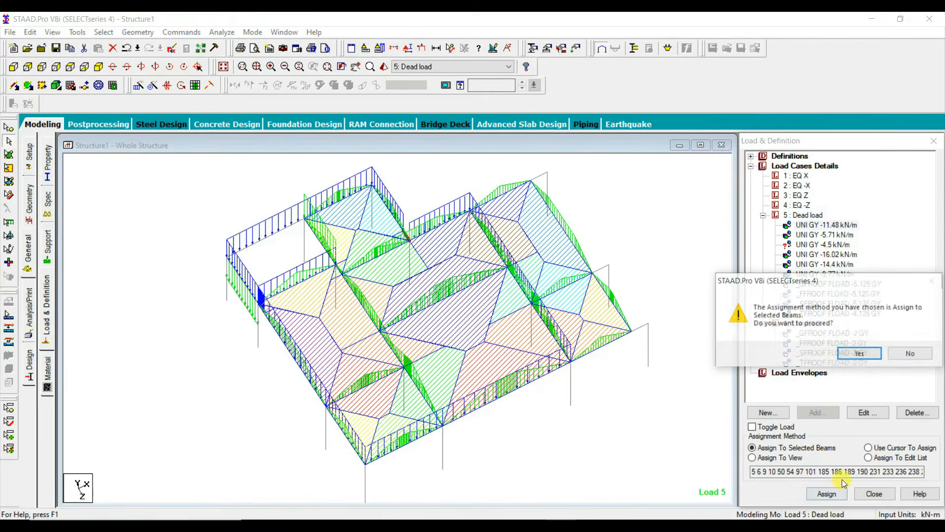
{"action": "left_click", "coordinate": [859, 352]}
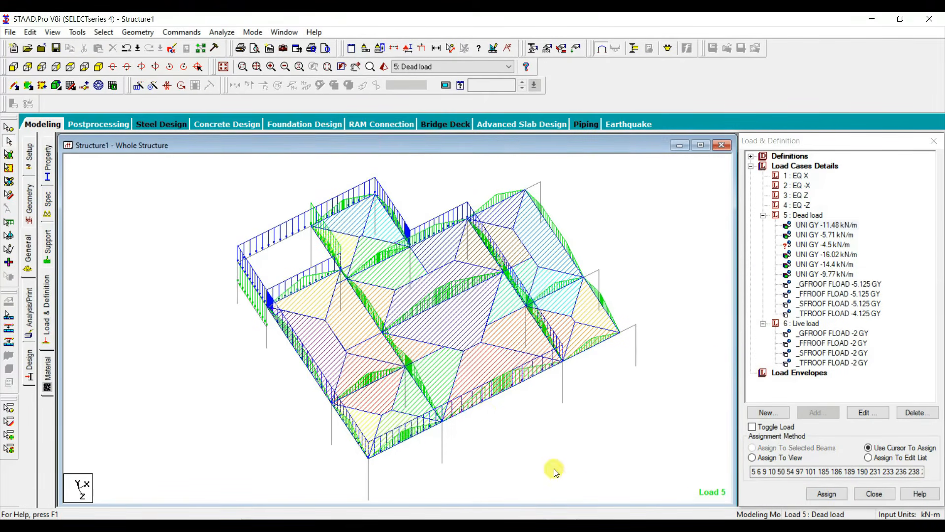
{"action": "left_click", "coordinate": [348, 283]}
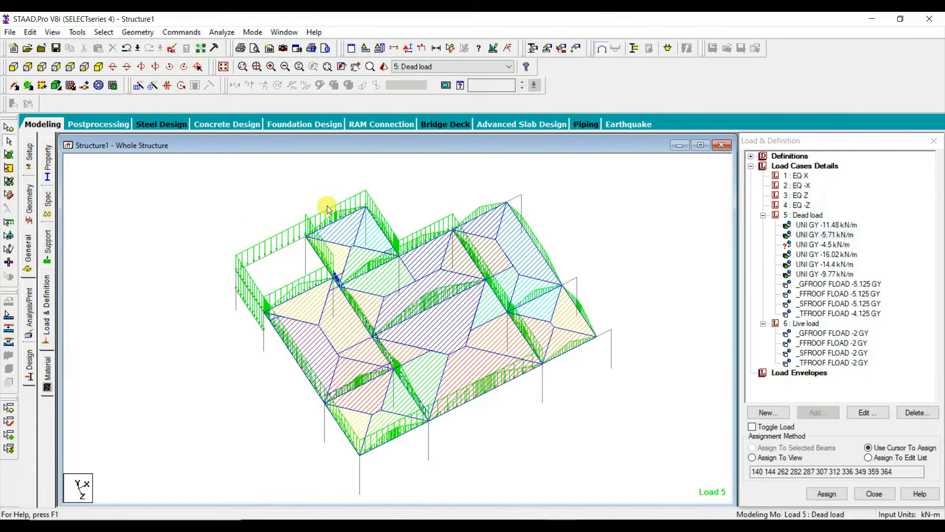
Step: Isolate the beams and columns of the second-floor roof level from the whole structure
{"action": "left_click", "coordinate": [14, 67]}
{"action": "left_click", "coordinate": [223, 67]}
{"action": "left_click_drag", "start_coordinate": [307, 234], "coordinate": [567, 283]}
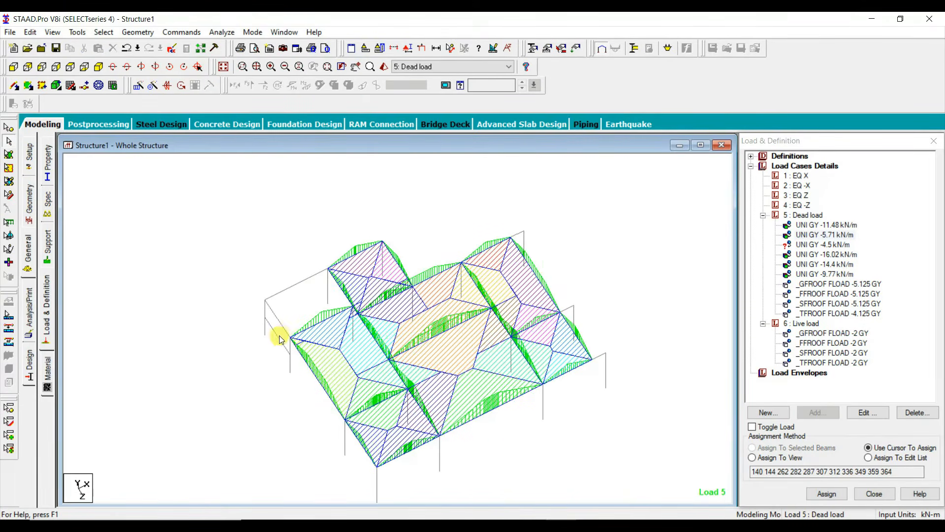
Step: Assign the -14.4 kN/m dead load to the stair bay's mid-landing beam and -16.02 kN/m to its short inner beam
{"action": "left_click", "coordinate": [279, 339]}
{"action": "left_click", "coordinate": [825, 265]}
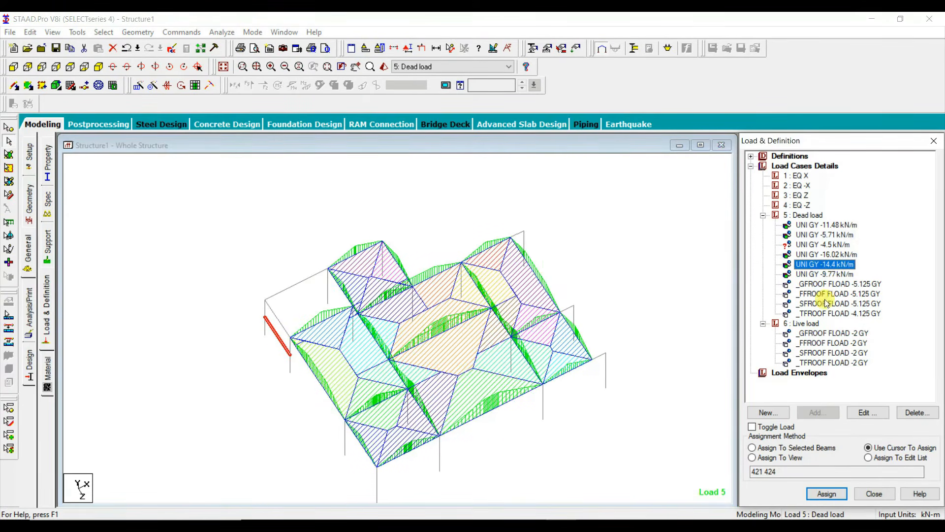
{"action": "left_click", "coordinate": [833, 449]}
{"action": "left_click", "coordinate": [827, 494]}
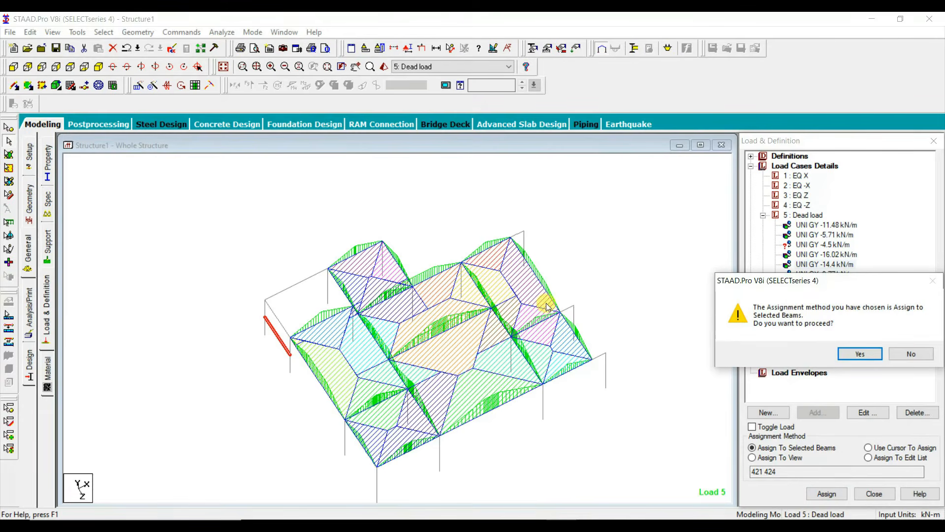
{"action": "left_click", "coordinate": [860, 354]}
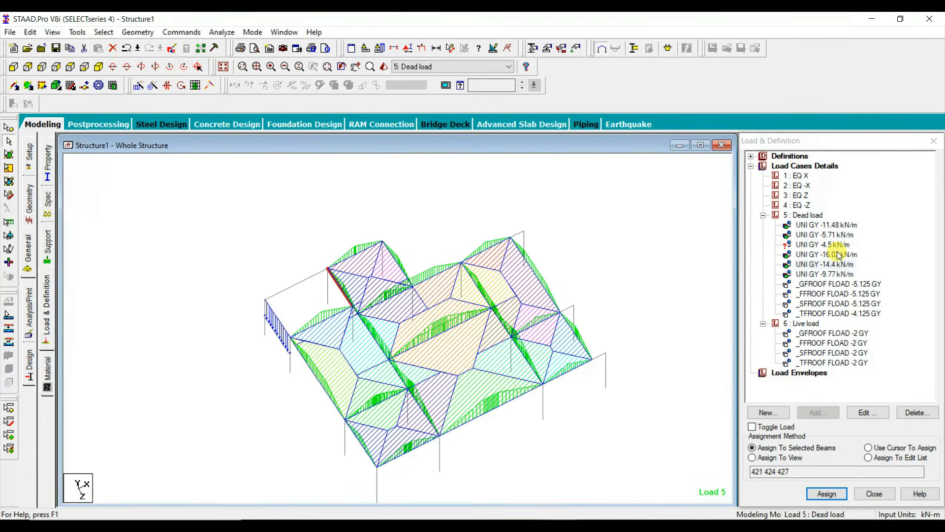
{"action": "left_click", "coordinate": [827, 494]}
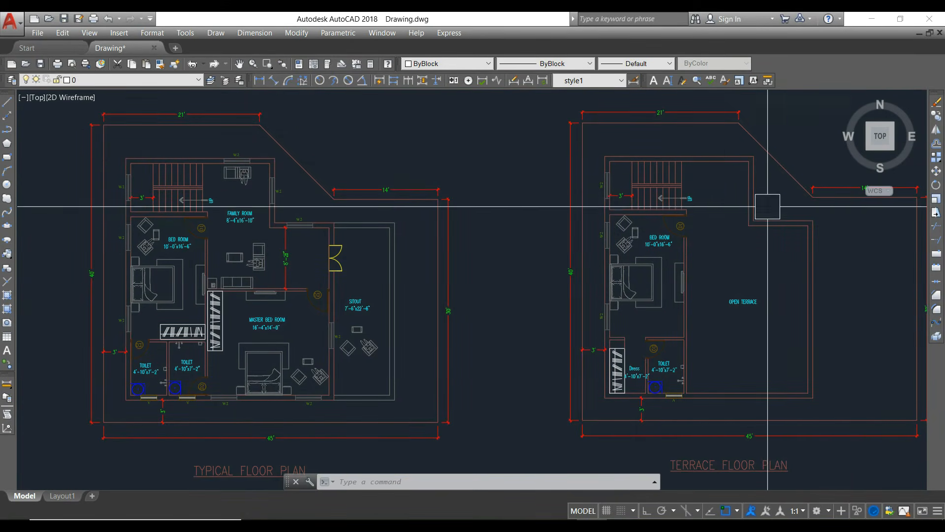
Step: Check the terrace floor plan in AutoCAD, and assign the -11.48 kN/m dead load in STAAD.Pro to the stair bay and bedroom-side outer beams
{"action": "mouse_move", "coordinate": [351, 300]}
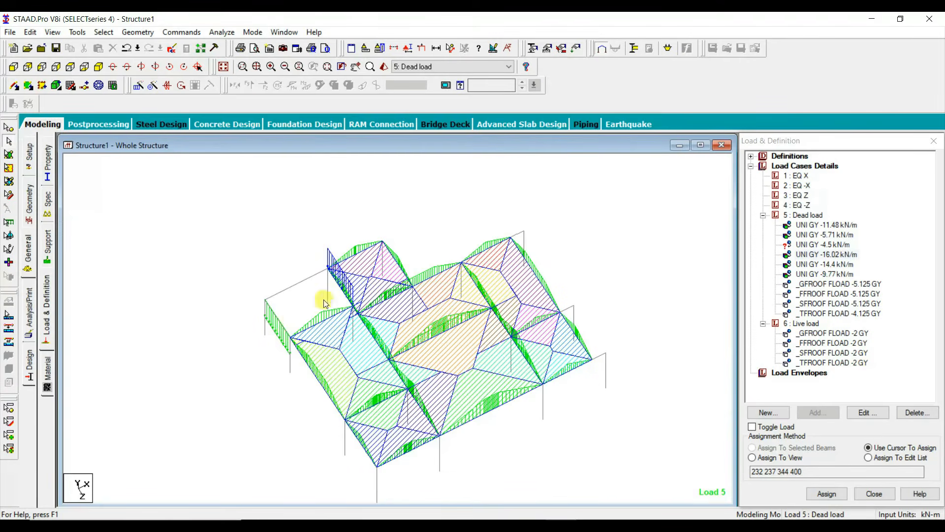
{"action": "left_click", "coordinate": [294, 285]}
{"action": "left_click", "coordinate": [285, 327], "text": "ctrl"}
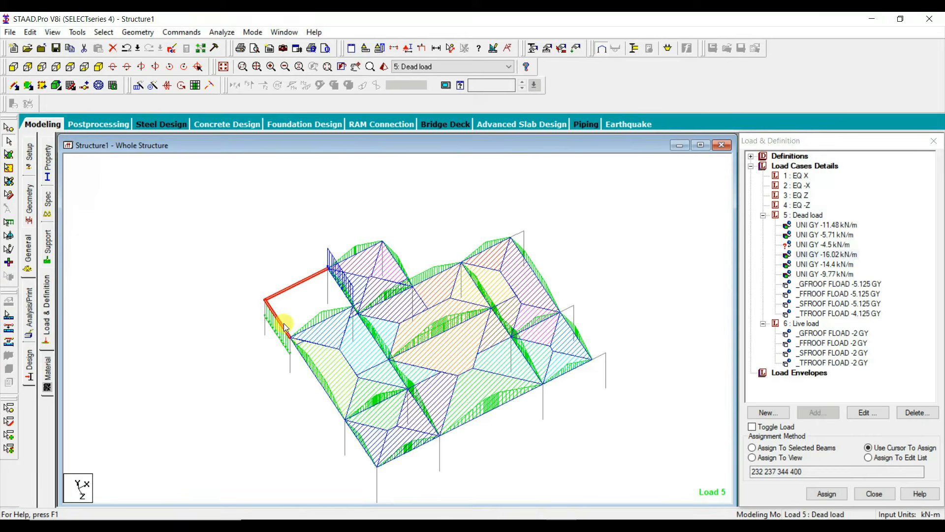
{"action": "left_click", "coordinate": [323, 322], "text": "ctrl"}
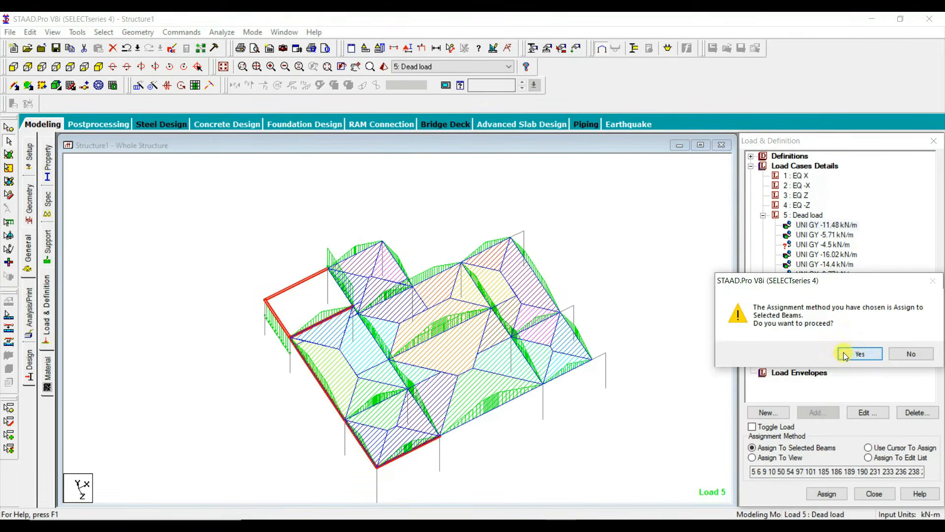
{"action": "left_click", "coordinate": [845, 355]}
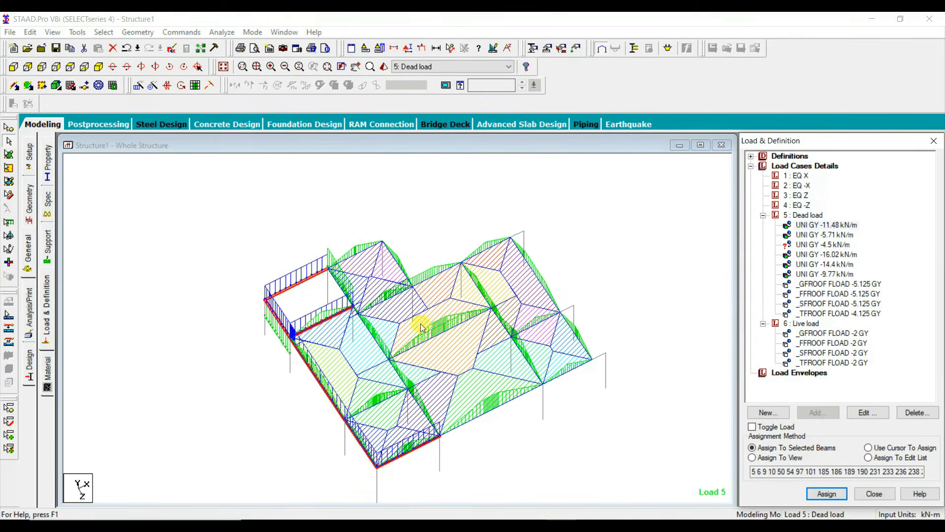
Step: Assign the -5.71 kN/m dead load to the interior beam line between the terrace-level rooms and the open terrace
{"action": "left_click", "coordinate": [825, 235]}
{"action": "left_click", "coordinate": [826, 493]}
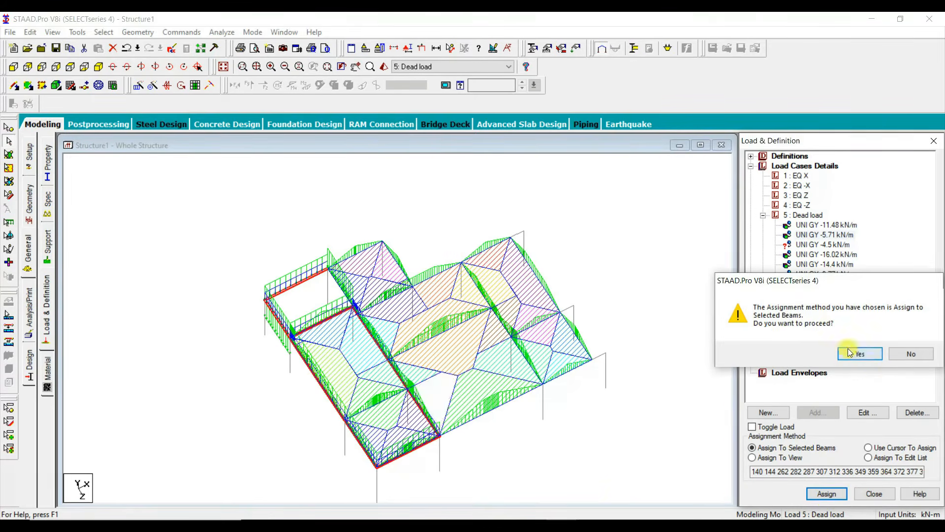
{"action": "left_click", "coordinate": [860, 354]}
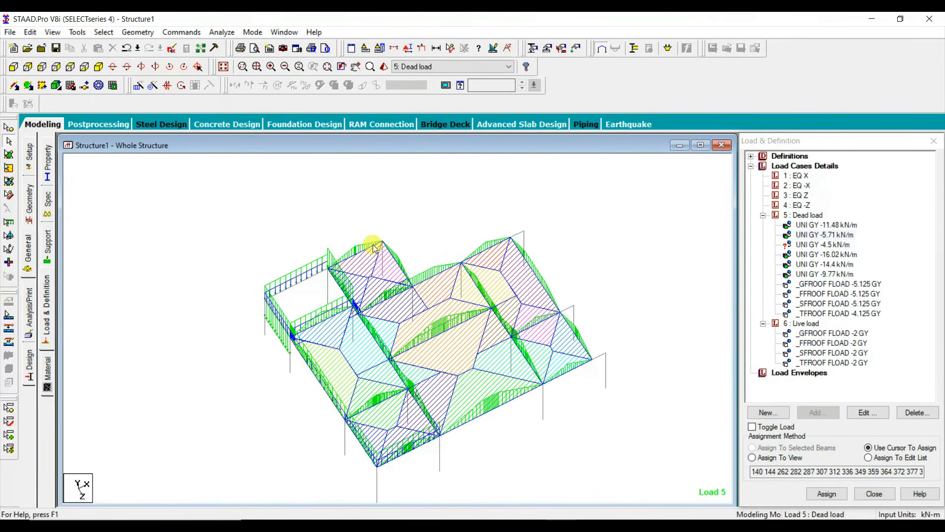
Step: Assign the -4.5 kN/m dead load to the beams bordering the open terrace, leaving out the outer sit-out bay
{"action": "left_click", "coordinate": [375, 250]}
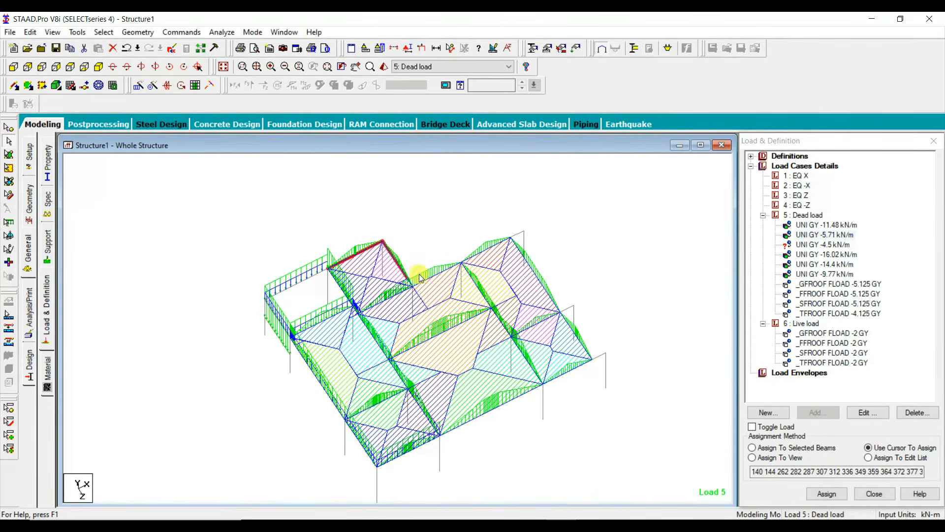
{"action": "left_click", "coordinate": [536, 372]}
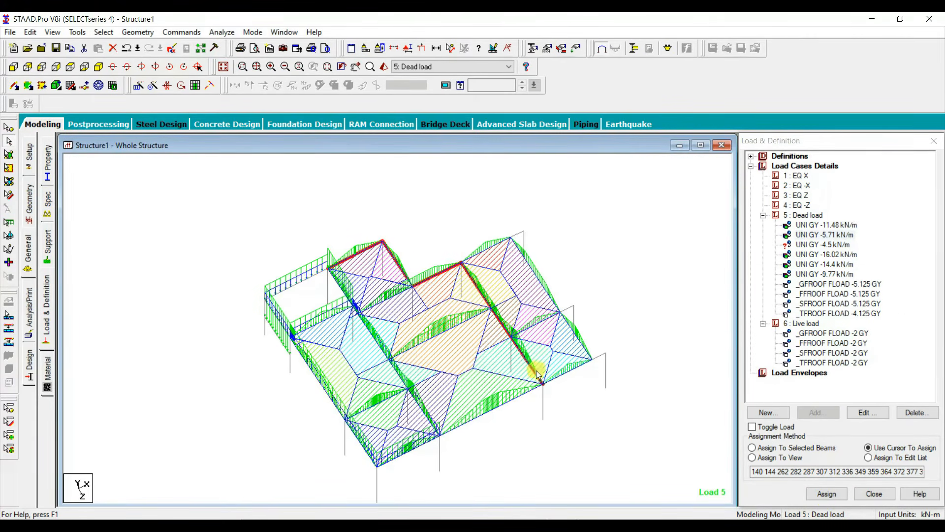
{"action": "left_click", "coordinate": [516, 406]}
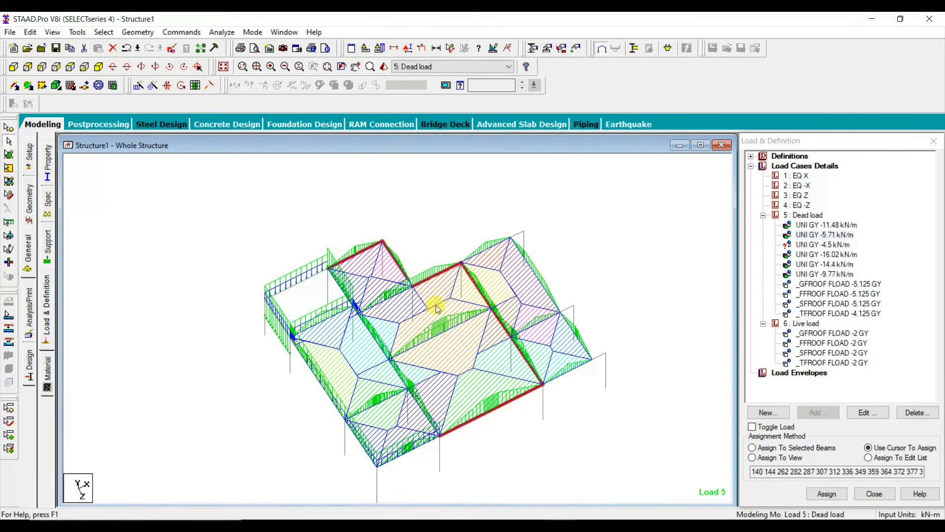
{"action": "left_click", "coordinate": [834, 245]}
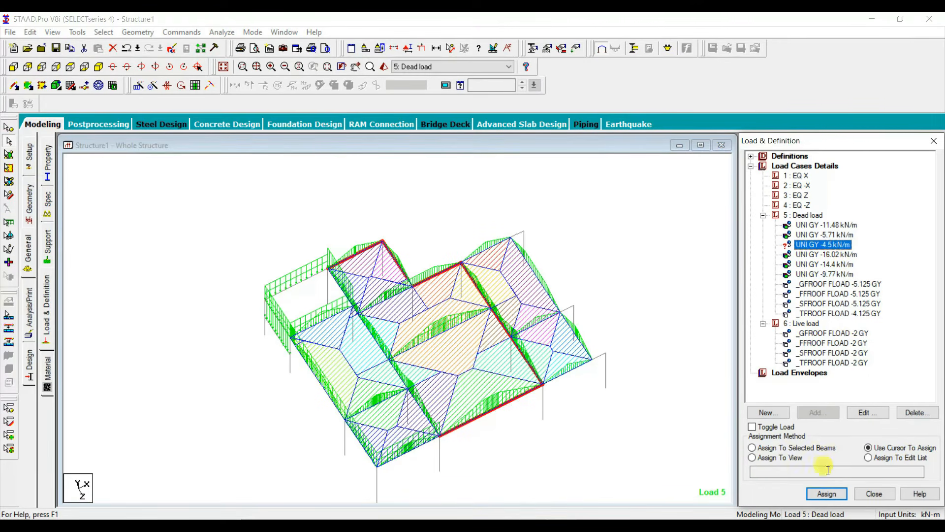
{"action": "left_click", "coordinate": [827, 447]}
{"action": "left_click", "coordinate": [827, 494]}
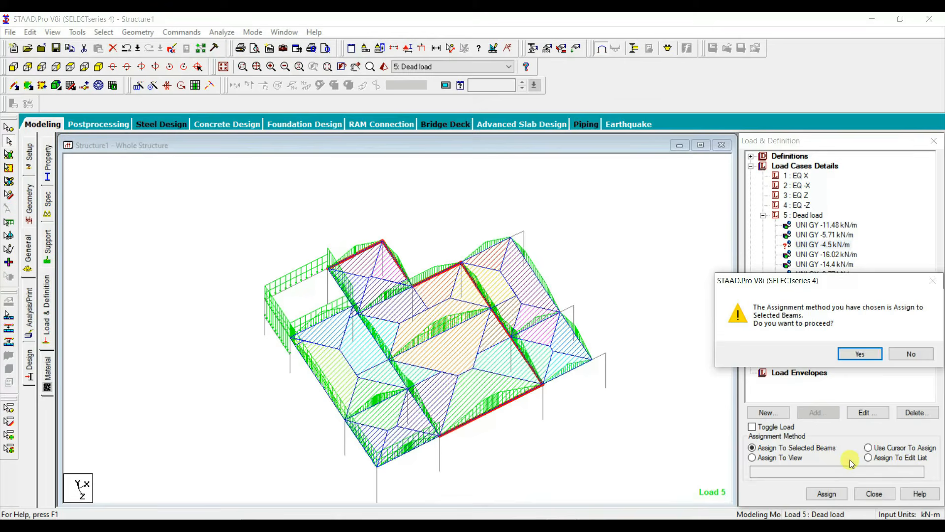
{"action": "left_click", "coordinate": [860, 354]}
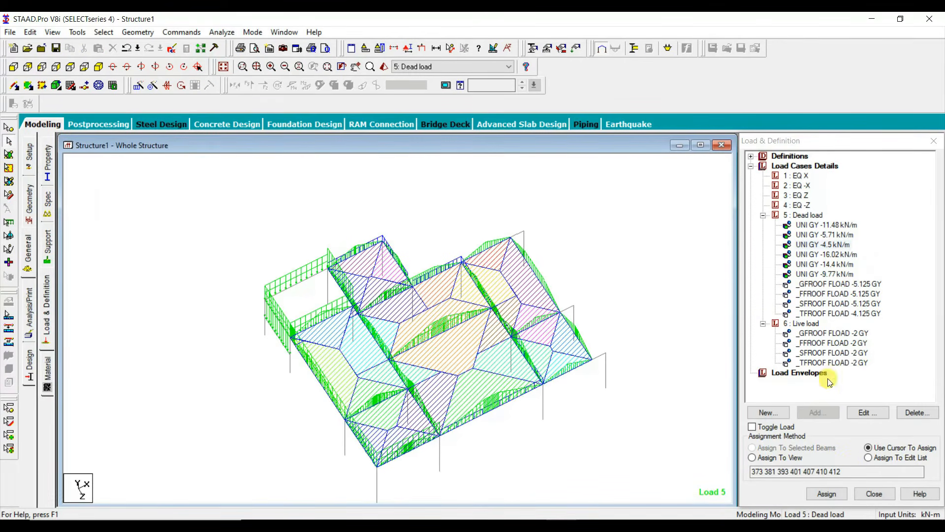
Step: Restore the whole structure, add a selfweight load in Y with factor -1 to the Dead load case, and assign it to the entire view
{"action": "left_click", "coordinate": [225, 67]}
{"action": "left_click", "coordinate": [809, 215]}
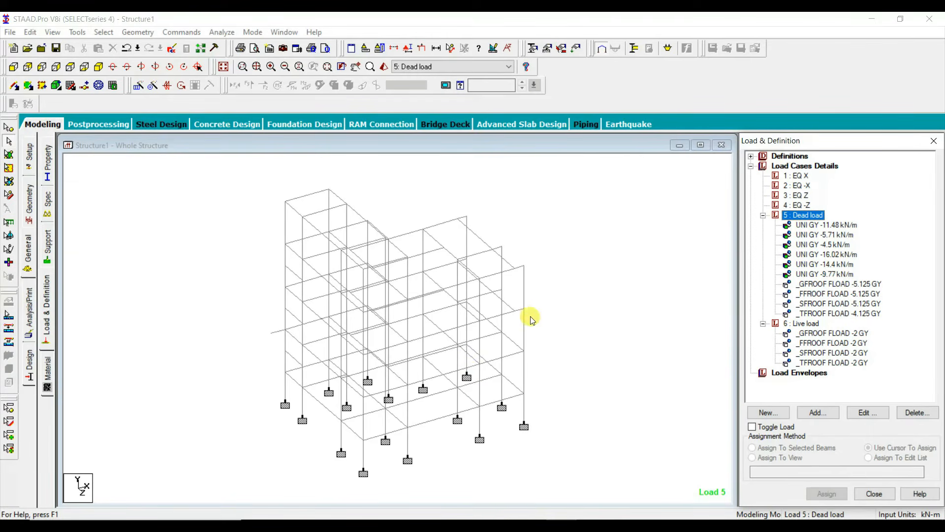
{"action": "left_click", "coordinate": [826, 417]}
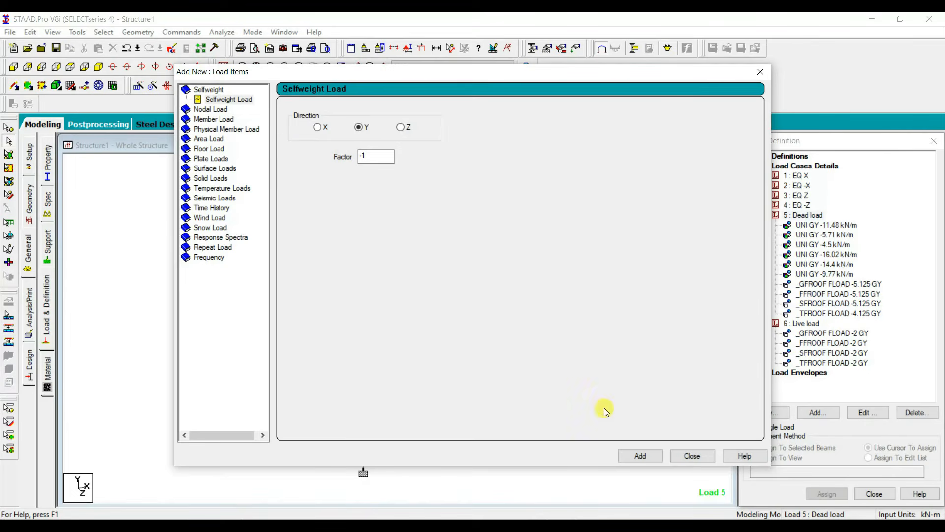
{"action": "left_click", "coordinate": [629, 451]}
{"action": "left_click", "coordinate": [691, 455]}
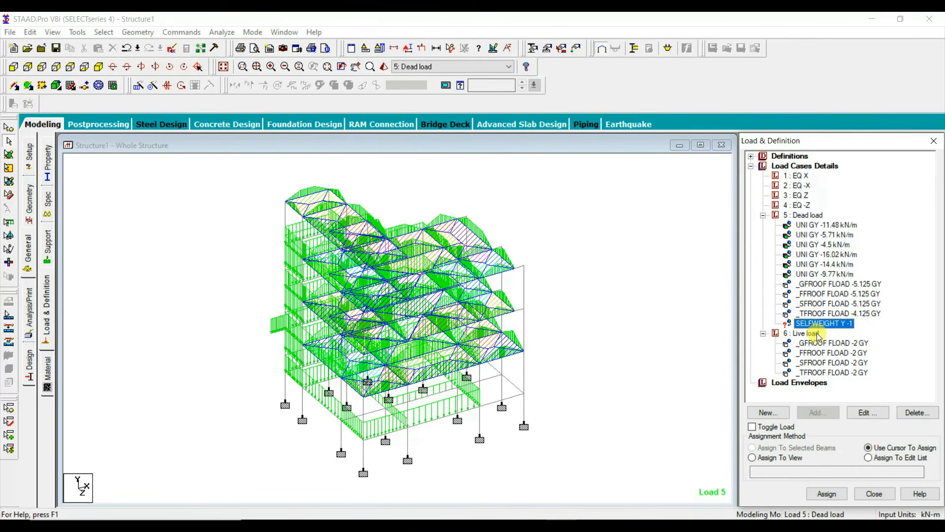
{"action": "left_click", "coordinate": [778, 457]}
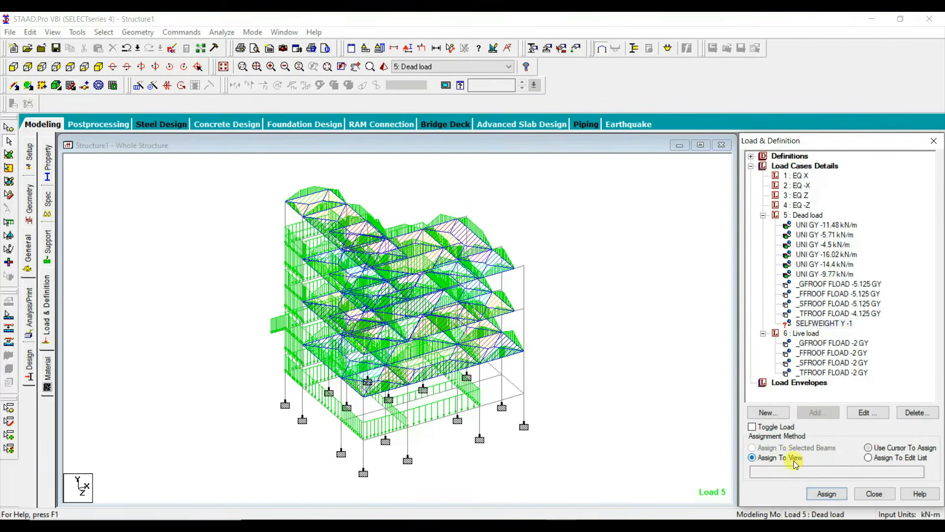
{"action": "left_click", "coordinate": [827, 493]}
{"action": "left_click", "coordinate": [859, 353]}
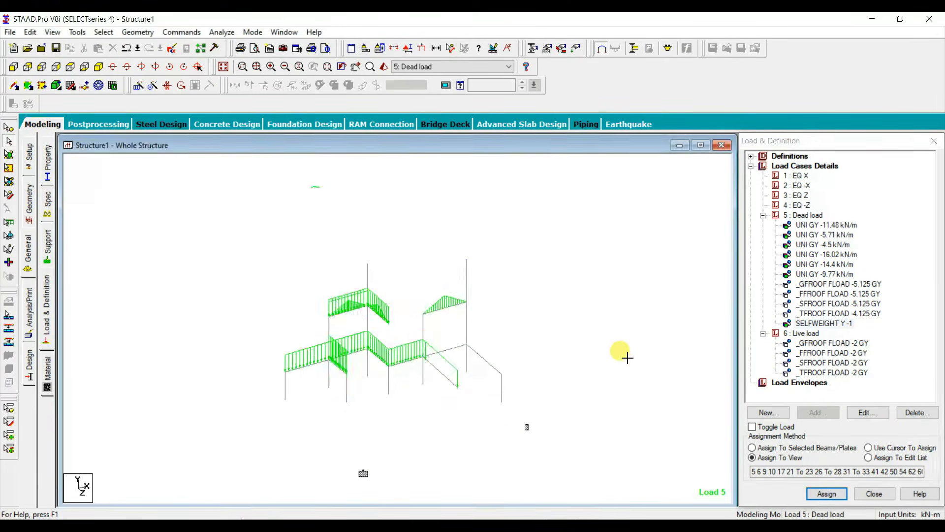
Step: Expand the IS 1893 - 2002 seismic definition and select its zone 0.16 parameter entry
{"action": "left_click", "coordinate": [750, 157]}
{"action": "left_click", "coordinate": [786, 157]}
{"action": "left_click", "coordinate": [802, 216]}
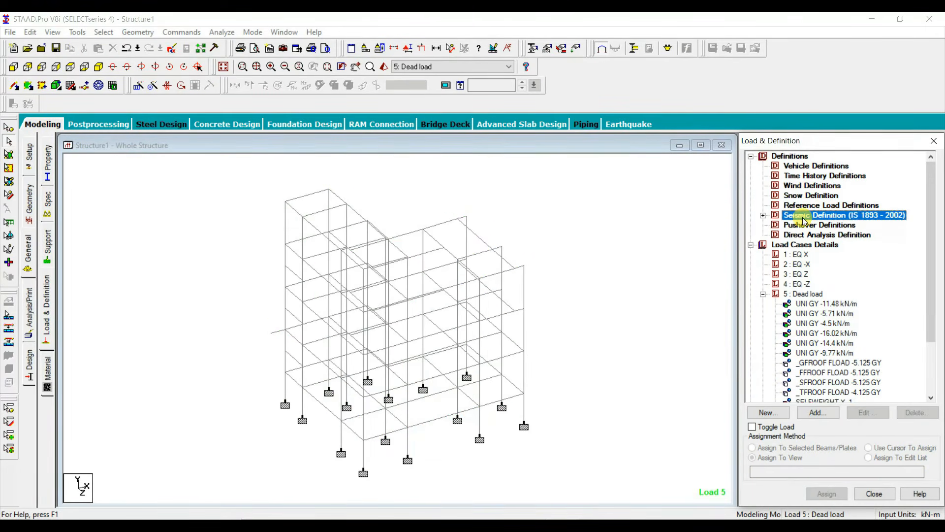
{"action": "left_click", "coordinate": [763, 215]}
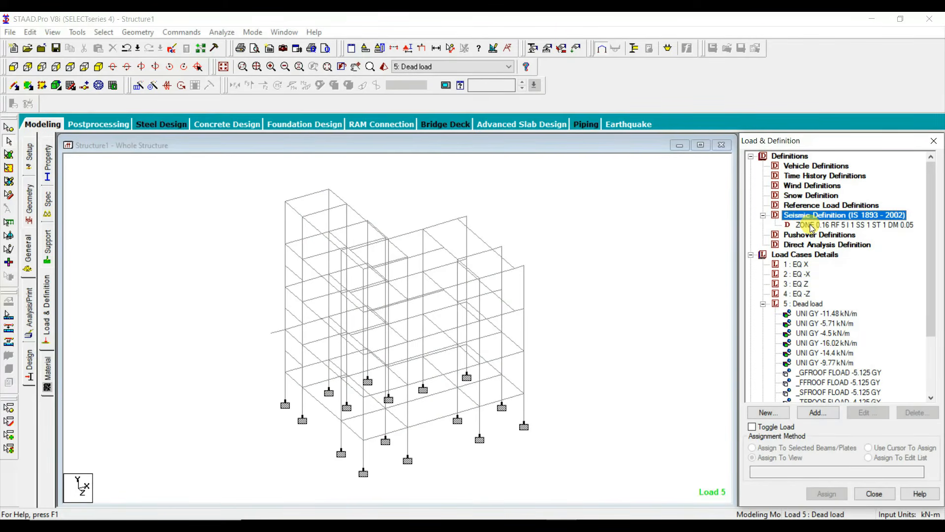
{"action": "left_click", "coordinate": [810, 227]}
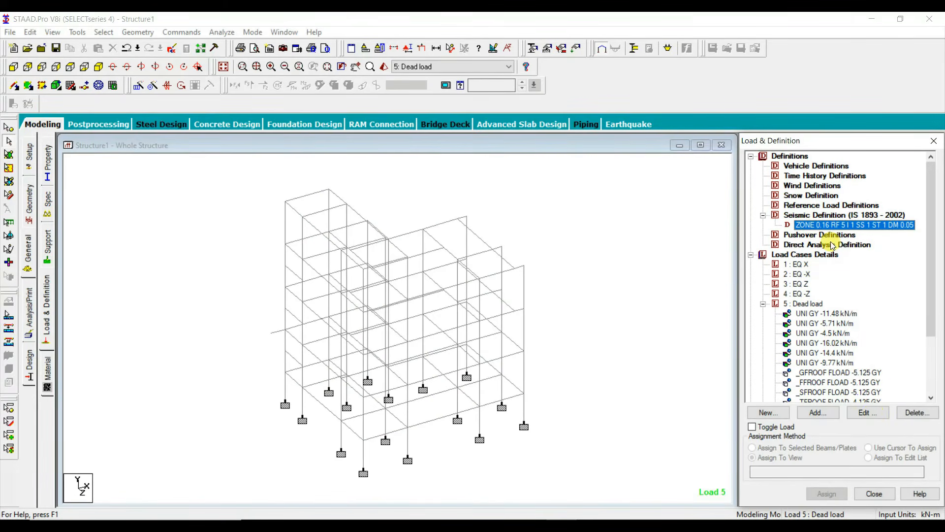
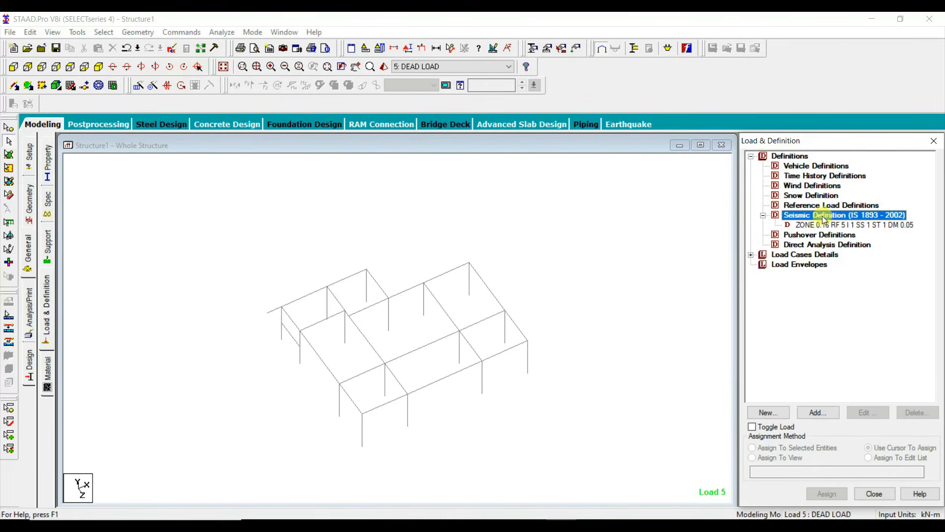
Step: Copy the Dead load case's MEMBER LOAD block, from its heading through the -9.77 line, from the STAAD input file into the Loading Word document
{"action": "left_click", "coordinate": [170, 48]}
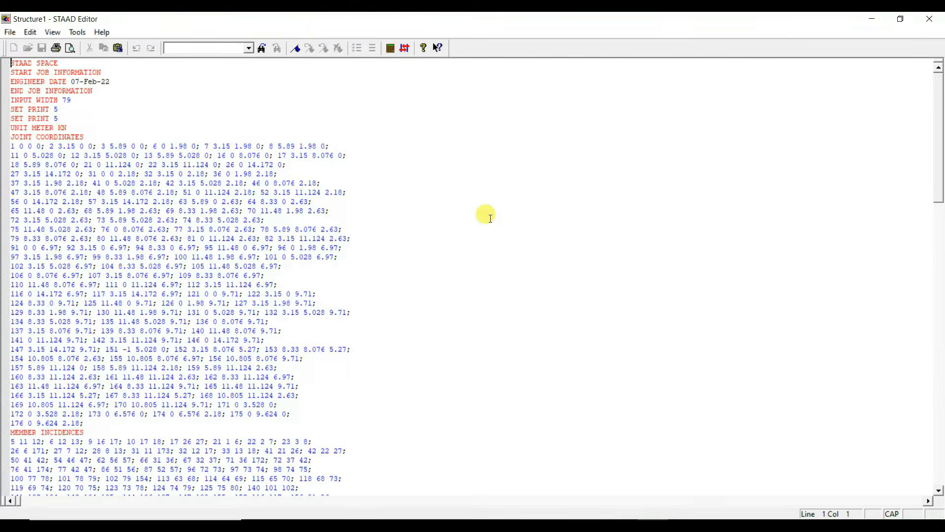
{"action": "scroll", "coordinate": [491, 219], "scroll_direction": "down", "scroll_amount": 20}
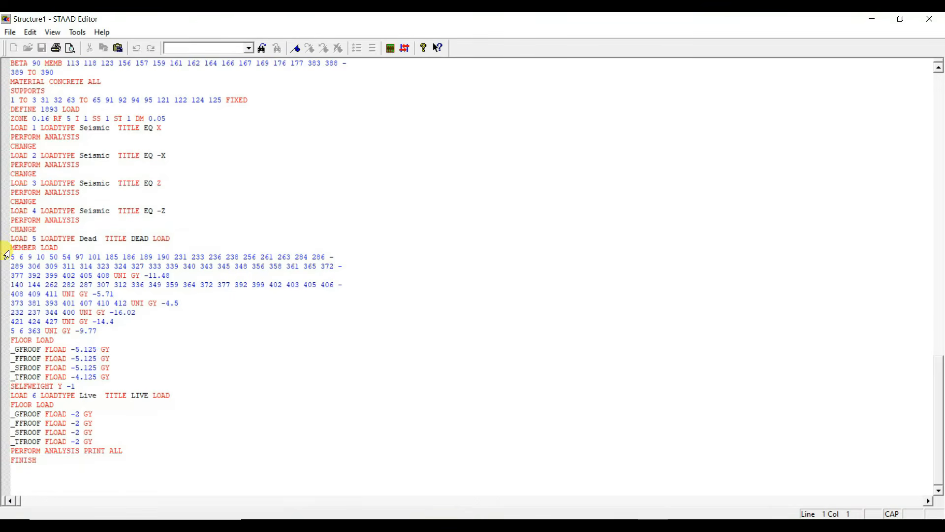
{"action": "left_click_drag", "start_coordinate": [12, 247], "coordinate": [99, 331]}
{"action": "key", "text": "ctrl+c"}
{"action": "left_click", "coordinate": [929, 19]}
{"action": "left_click", "coordinate": [530, 526]}
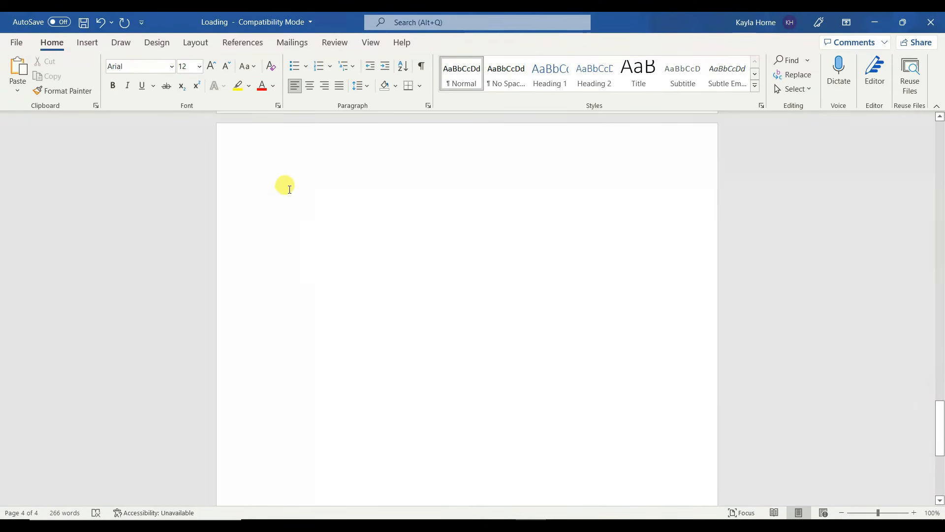
{"action": "key", "text": "ctrl+v"}
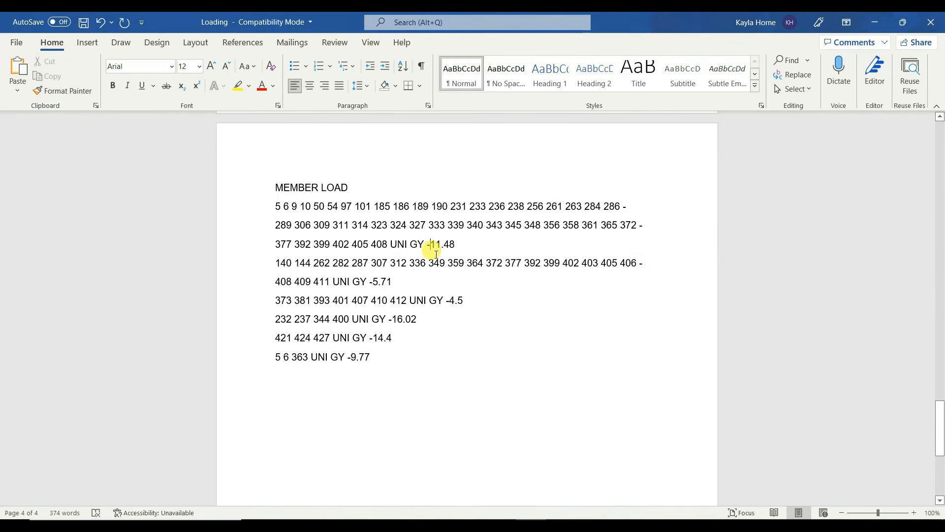
Step: Remove the GY direction and minus sign from the 11.48 and 5.71 member load lines, leaving UNI 11.48 and UNI 5.71
{"action": "key", "text": "BackSpace"}
{"action": "key", "text": "BackSpace"}
{"action": "key", "text": "BackSpace"}
{"action": "key", "text": "BackSpace"}
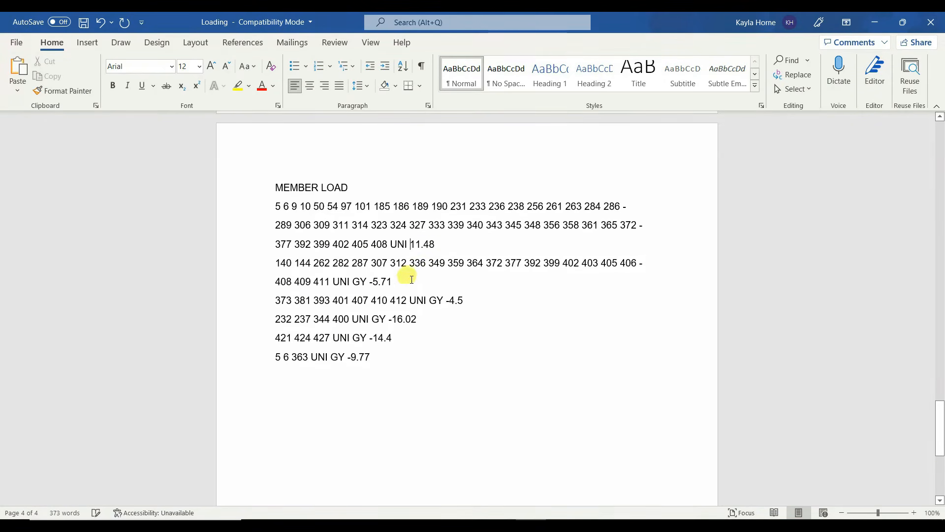
{"action": "left_click", "coordinate": [378, 283]}
{"action": "key", "text": "BackSpace"}
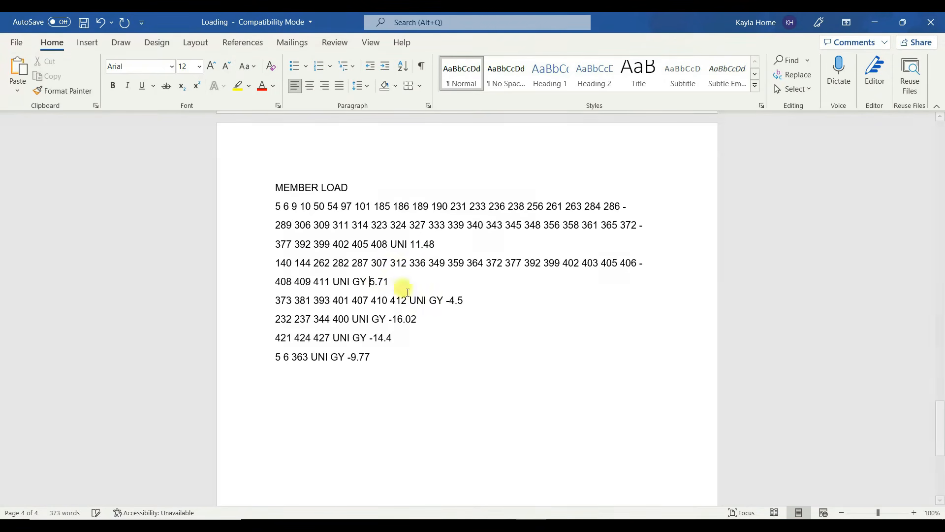
{"action": "key", "text": "BackSpace"}
{"action": "key", "text": "BackSpace"}
{"action": "key", "text": "BackSpace"}
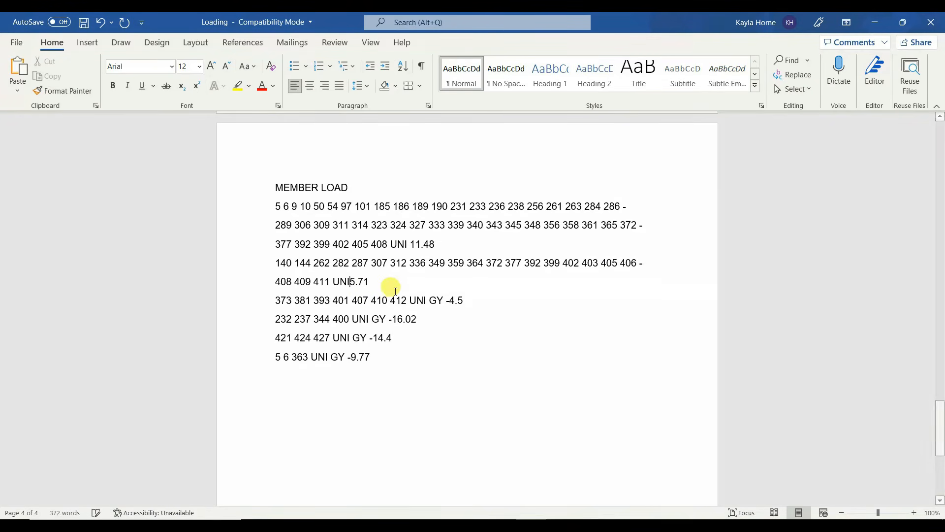
Step: Strip the GY direction and minus sign from the next two load lines so they read UNI 4.5 and UNI 16.02
{"action": "left_click", "coordinate": [450, 300]}
{"action": "key", "text": "BackSpace"}
{"action": "key", "text": "BackSpace"}
{"action": "key", "text": "BackSpace"}
{"action": "key", "text": "BackSpace"}
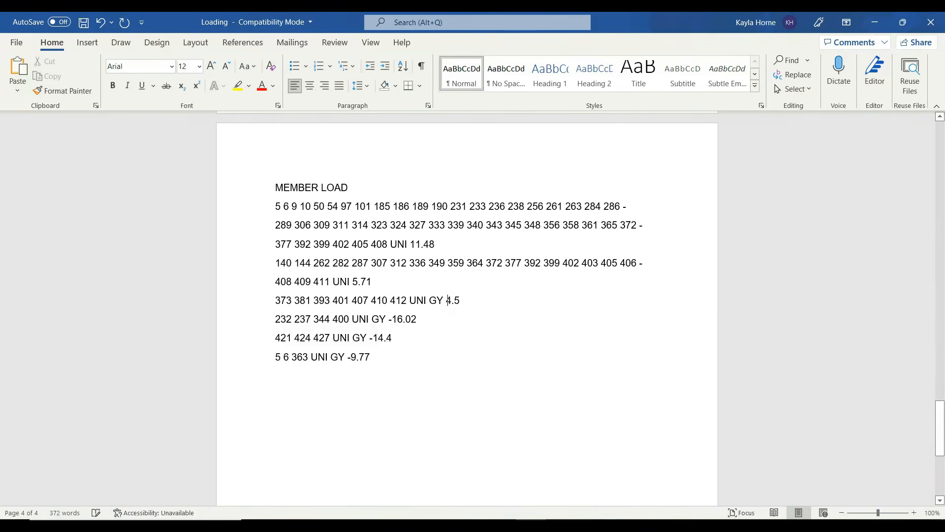
{"action": "left_click", "coordinate": [392, 320]}
{"action": "key", "text": "BackSpace"}
{"action": "key", "text": "BackSpace"}
{"action": "key", "text": "BackSpace"}
{"action": "key", "text": "BackSpace"}
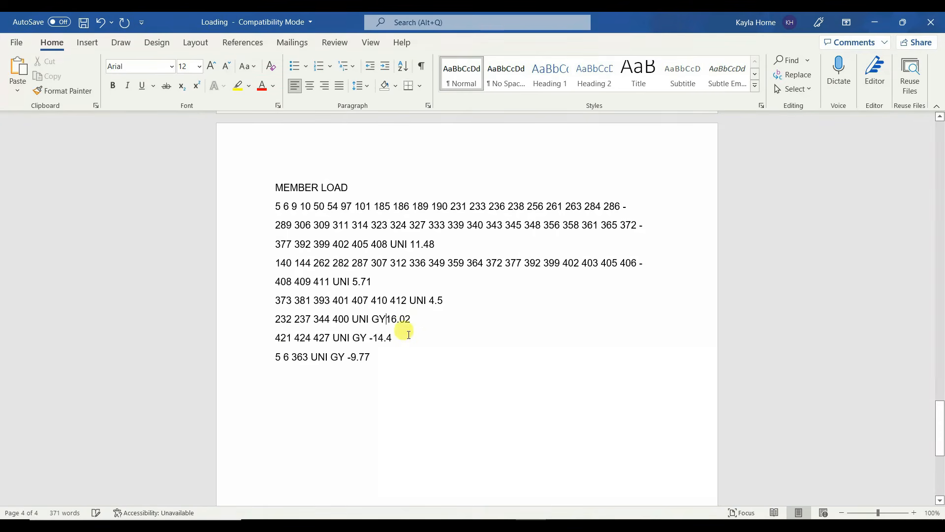
Step: Clean up the last two load lines the same way so they read UNI 14.4 and UNI 9.77
{"action": "left_click", "coordinate": [373, 338]}
{"action": "key", "text": "BackSpace"}
{"action": "key", "text": "BackSpace"}
{"action": "key", "text": "BackSpace"}
{"action": "key", "text": "BackSpace"}
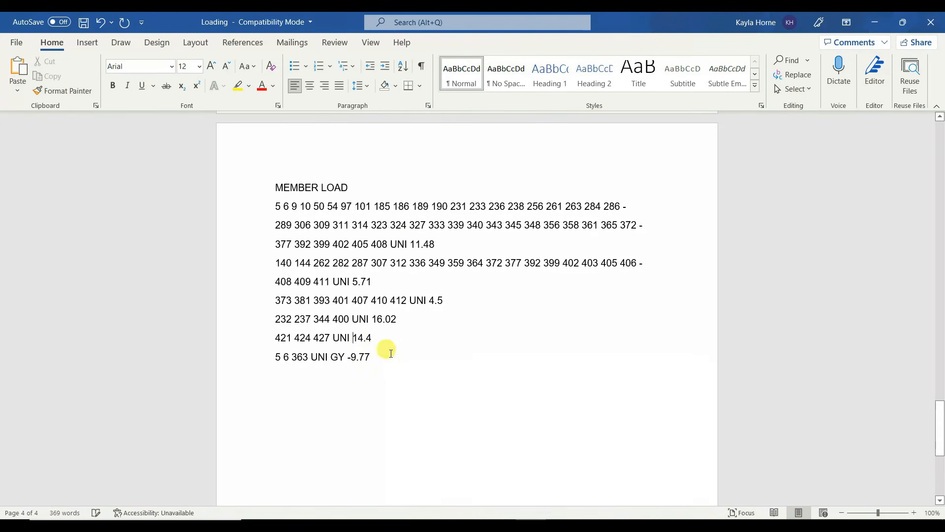
{"action": "left_click", "coordinate": [352, 356]}
{"action": "key", "text": "BackSpace"}
{"action": "key", "text": "BackSpace"}
{"action": "key", "text": "BackSpace"}
{"action": "key", "text": "BackSpace"}
{"action": "left_click", "coordinate": [453, 361]}
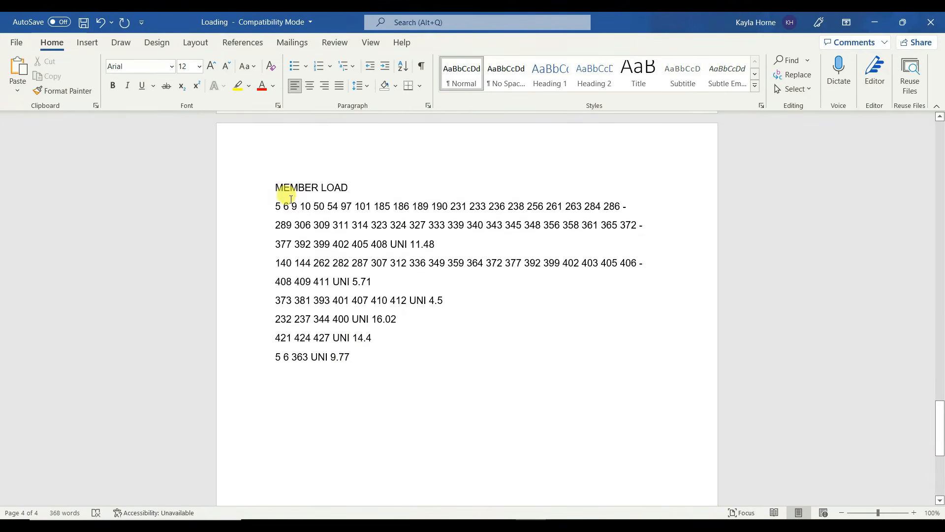
Step: Copy the edited MEMBER LOAD block into the STAAD input file directly below the ZONE 0.16 line, without a trailing blank line, and close the editor
{"action": "left_click_drag", "start_coordinate": [270, 186], "coordinate": [422, 369]}
{"action": "key", "text": "ctrl+c"}
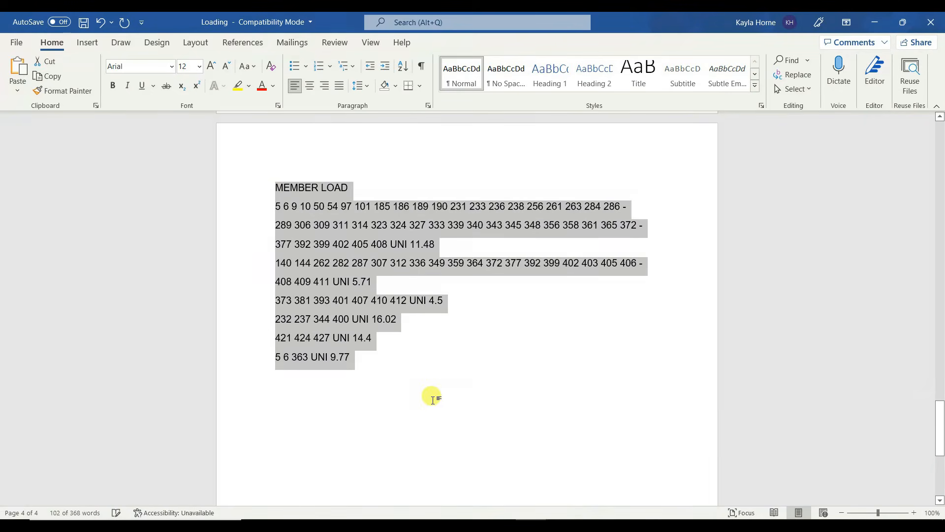
{"action": "key", "text": "alt+Tab"}
{"action": "left_click", "coordinate": [181, 49]}
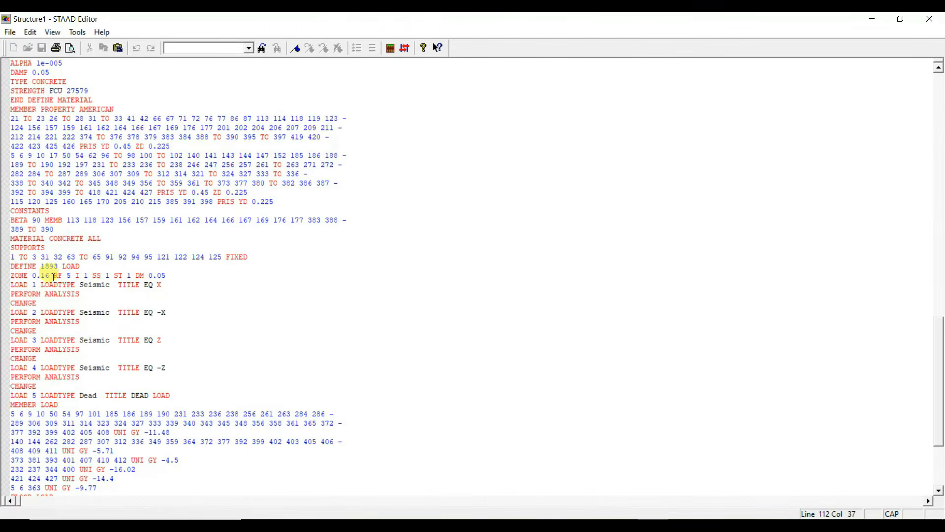
{"action": "key", "text": "Return"}
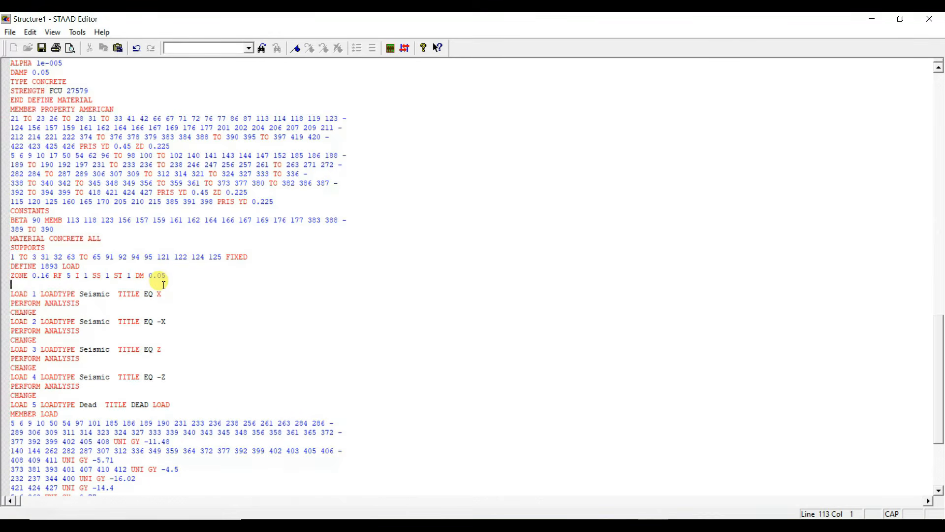
{"action": "key", "text": "ctrl+v"}
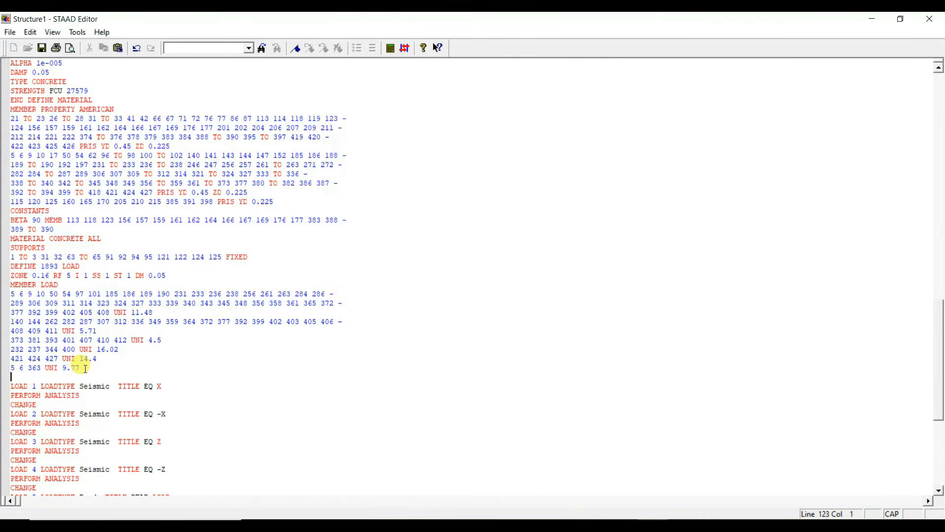
{"action": "key", "text": "Delete"}
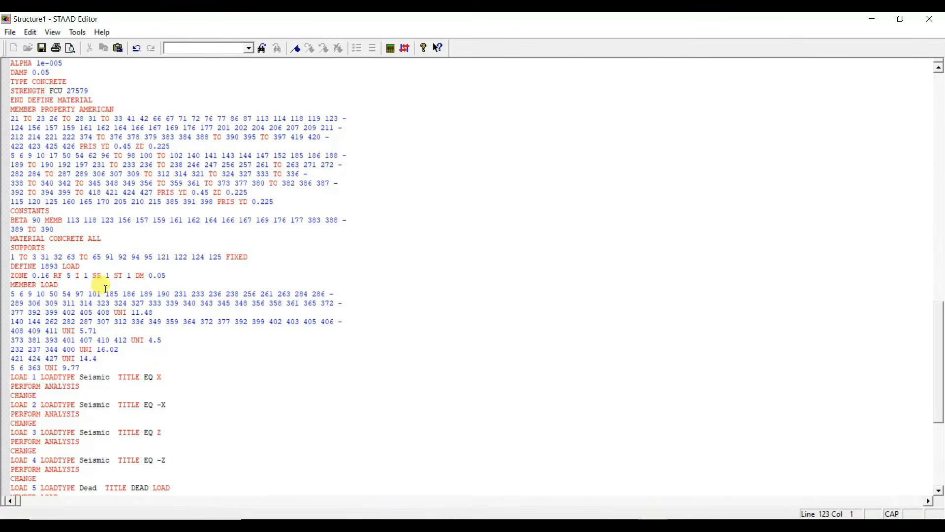
{"action": "left_click", "coordinate": [930, 19]}
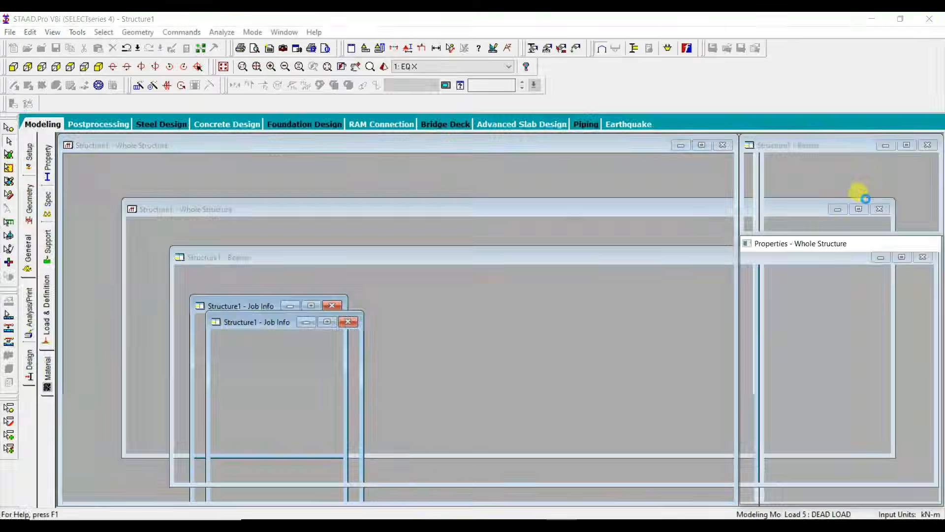
Step: Expand the seismic definition's member weights and check which beams carry the 16.02, 14.4 and 9.77 weights
{"action": "left_click", "coordinate": [784, 156]}
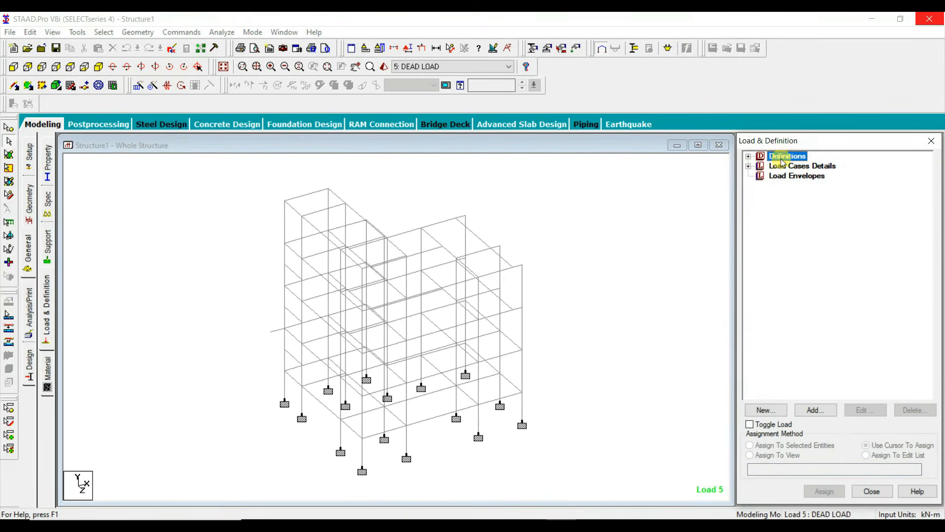
{"action": "left_click", "coordinate": [748, 156]}
{"action": "left_click", "coordinate": [793, 225]}
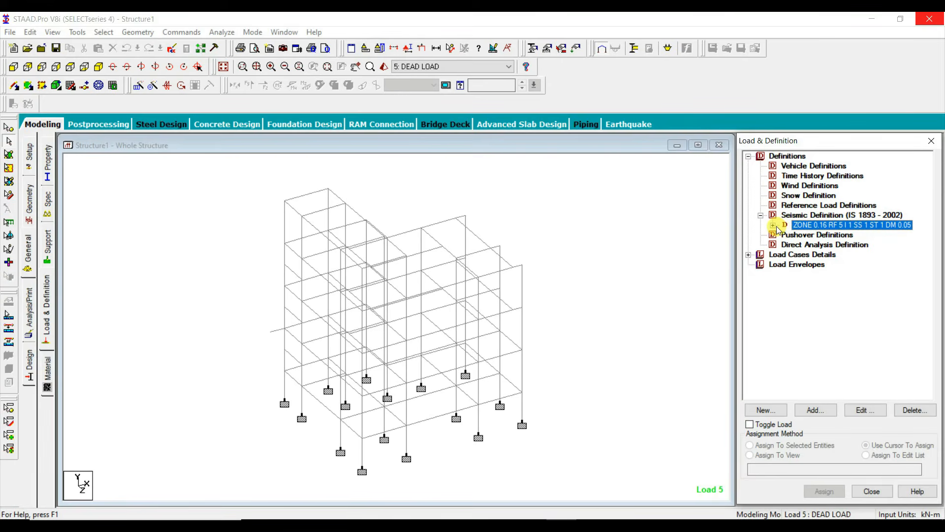
{"action": "left_click", "coordinate": [774, 226]}
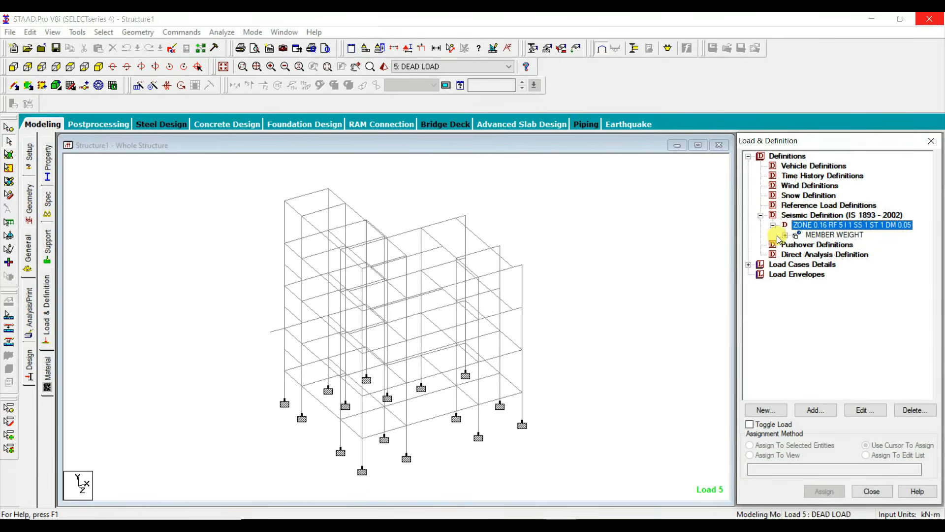
{"action": "left_click", "coordinate": [785, 235]}
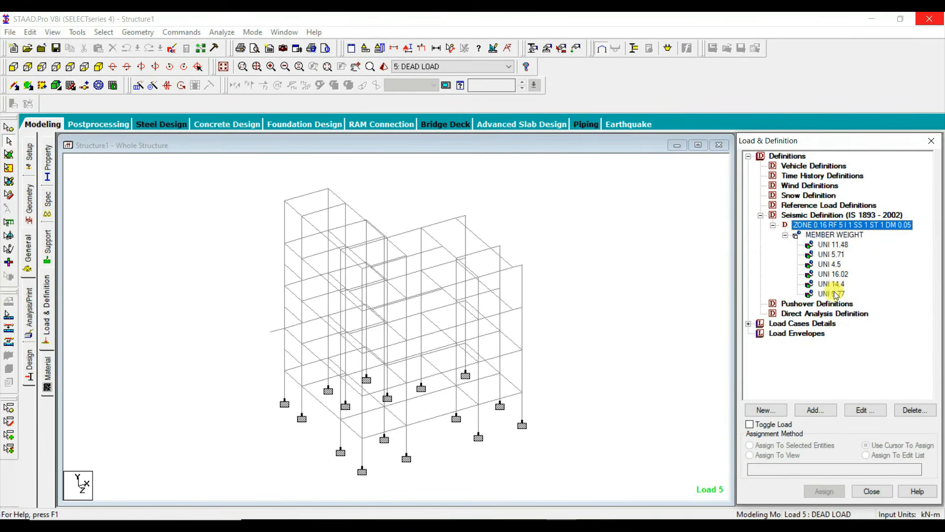
{"action": "left_click", "coordinate": [833, 274]}
{"action": "key", "text": "Down"}
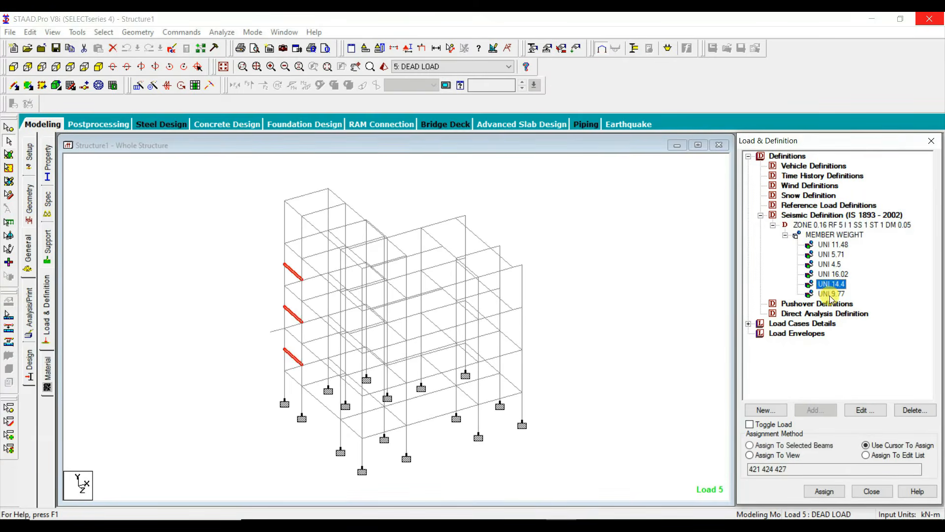
{"action": "key", "text": "Down"}
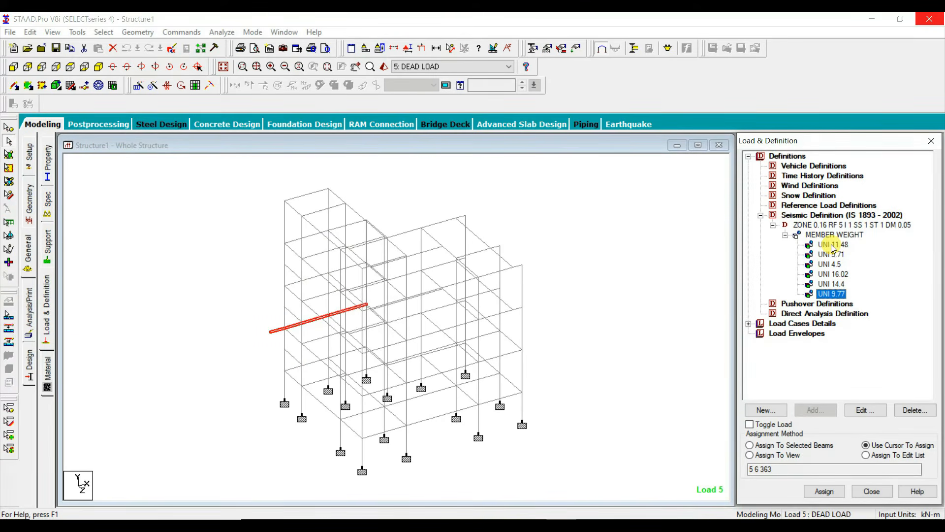
Step: Add a self weight with factor 1 to the zone 0.16 seismic definition
{"action": "left_click", "coordinate": [814, 225]}
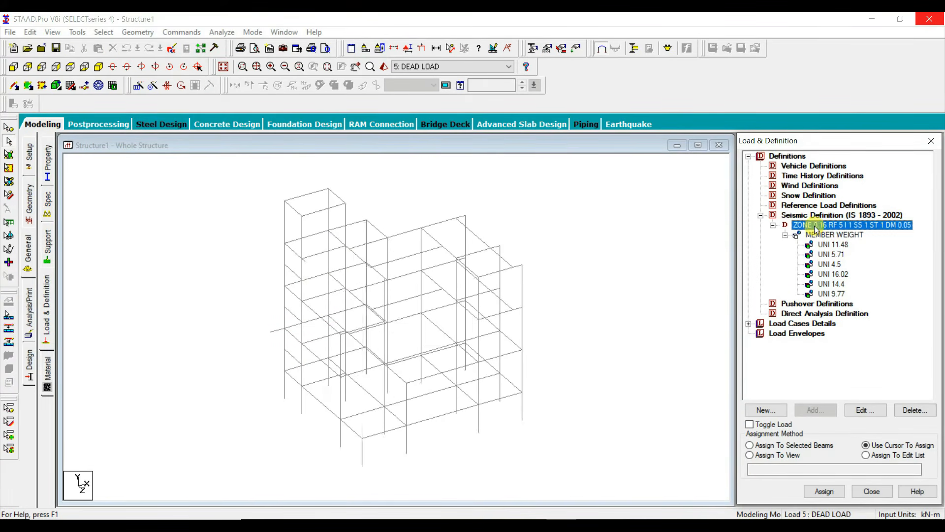
{"action": "left_click", "coordinate": [817, 410]}
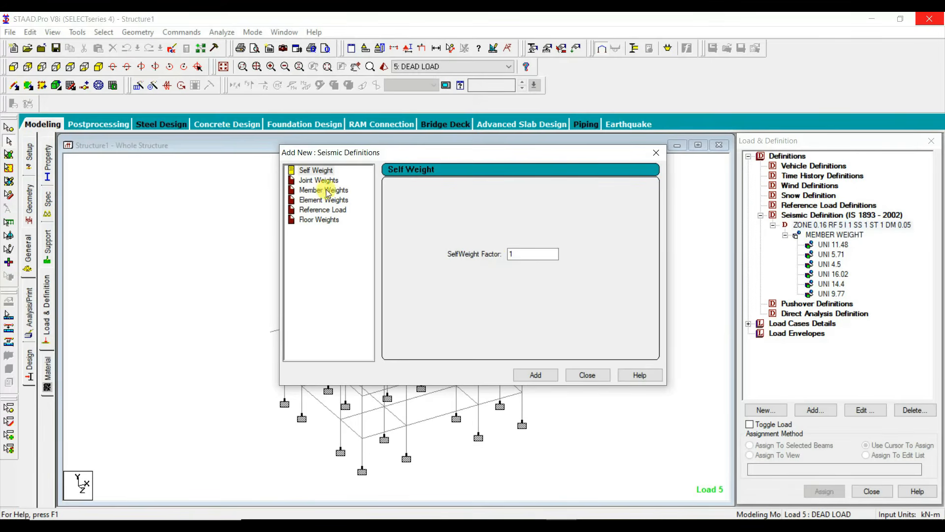
{"action": "left_click", "coordinate": [544, 377]}
{"action": "left_click", "coordinate": [591, 377]}
Step: Add a floor weight of 5.125 kN/m2 for the _GFROOF group to the seismic definition
{"action": "left_click", "coordinate": [819, 227]}
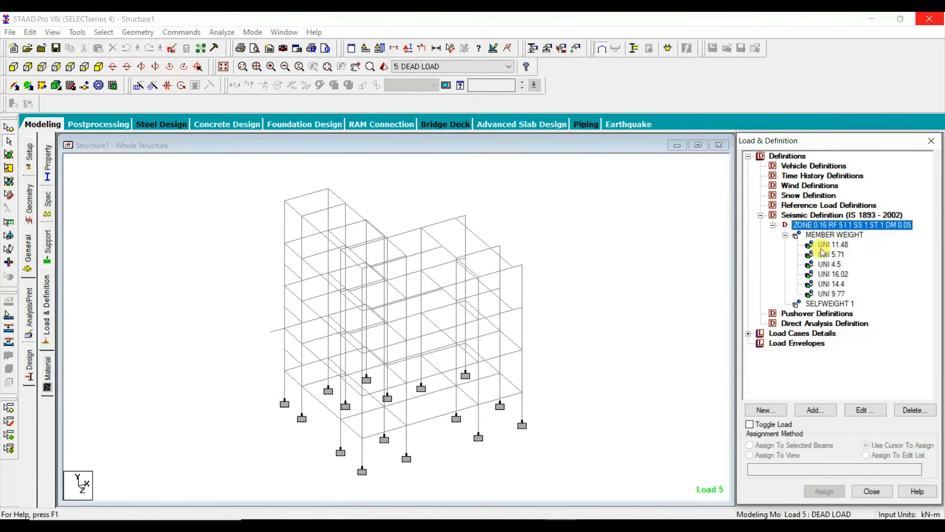
{"action": "left_click", "coordinate": [816, 410]}
{"action": "left_click", "coordinate": [328, 209]}
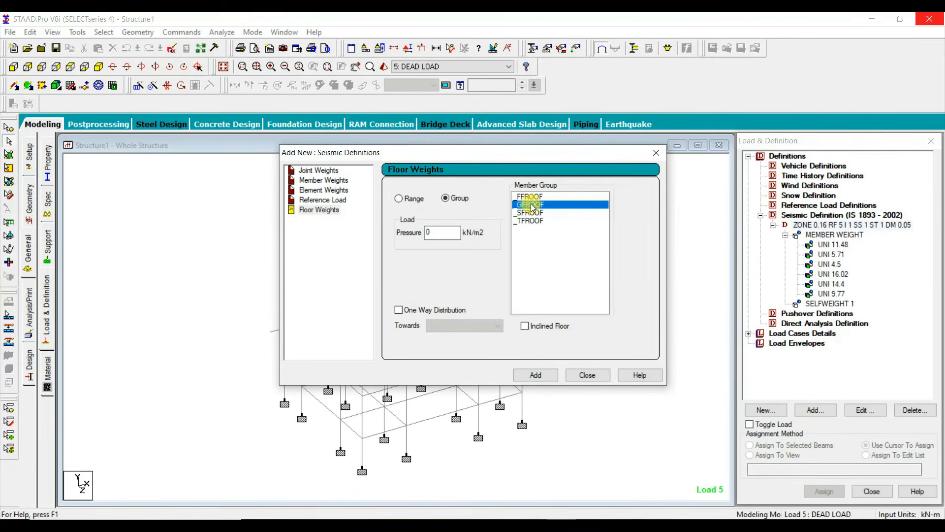
{"action": "left_click", "coordinate": [443, 234]}
{"action": "type", "text": "5.125"}
{"action": "left_click", "coordinate": [534, 377]}
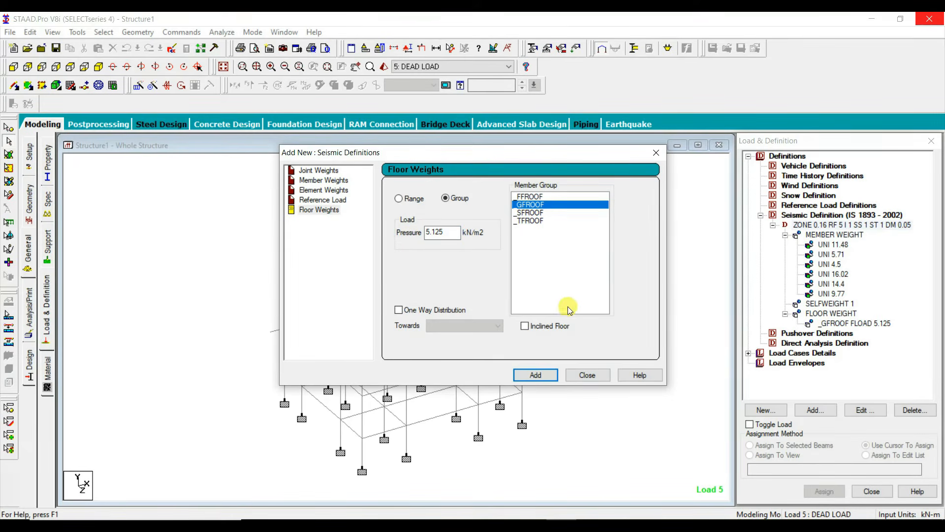
Step: Add the same 5.125 kN/m2 seismic floor weight for the _FFROOF and _SFROOF groups
{"action": "left_click", "coordinate": [531, 212]}
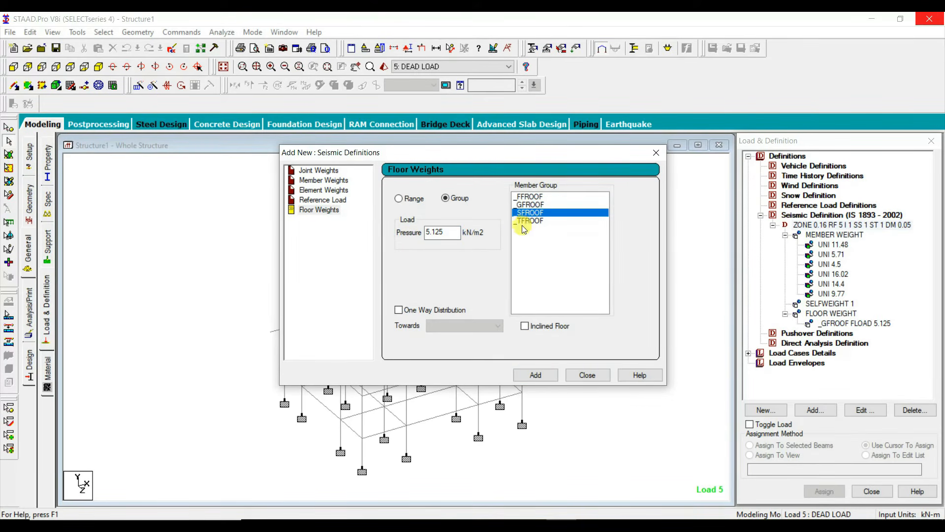
{"action": "left_click", "coordinate": [523, 197]}
{"action": "left_click", "coordinate": [537, 374]}
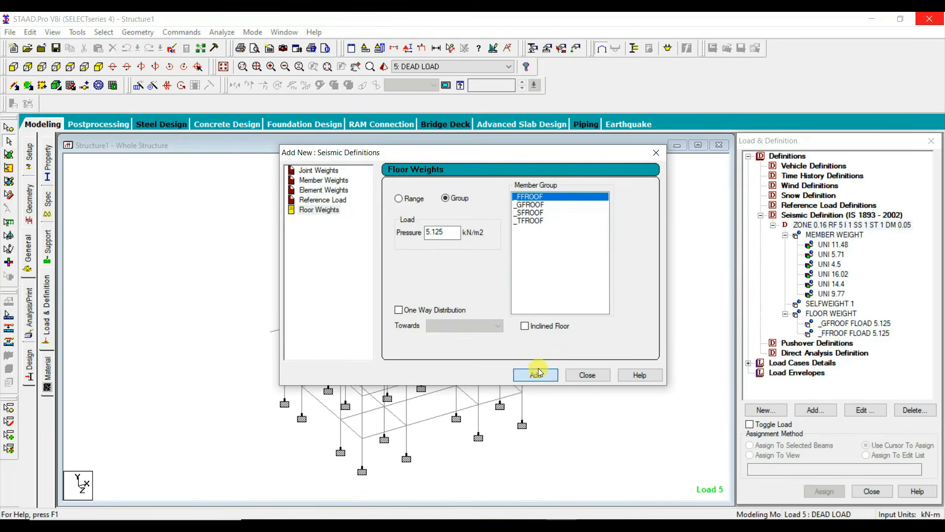
{"action": "left_click", "coordinate": [531, 212]}
{"action": "left_click", "coordinate": [542, 373]}
Step: Add a seismic floor weight of 4.125 kN/m2 for the _TFROOF group
{"action": "left_click", "coordinate": [530, 220]}
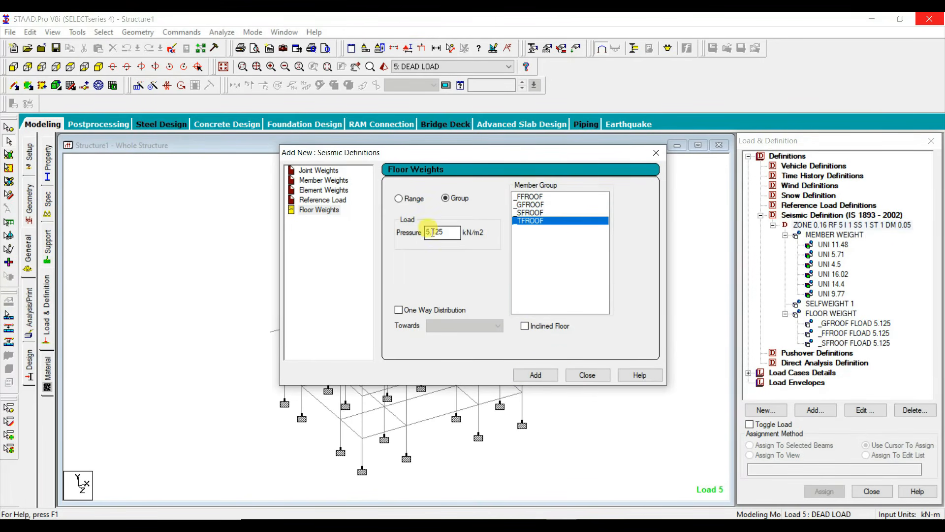
{"action": "double_click", "coordinate": [429, 232]}
{"action": "key", "text": "Return"}
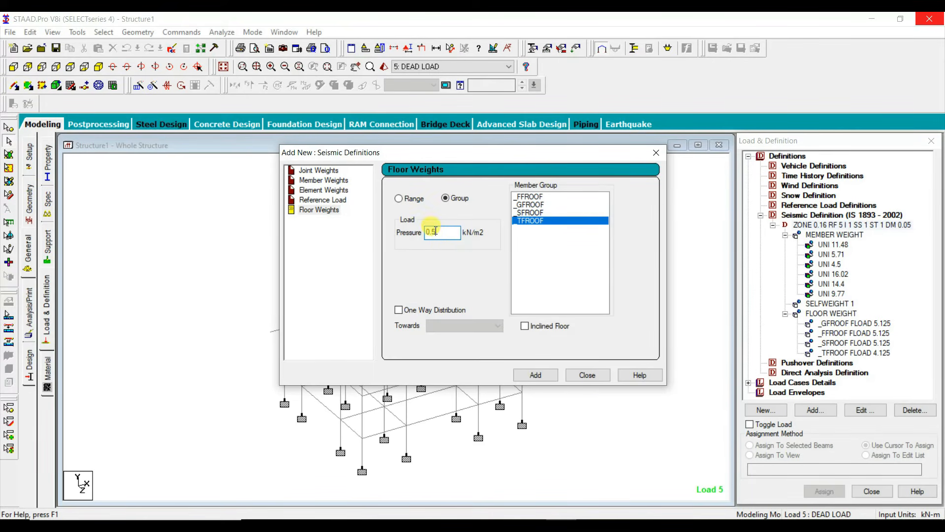
Step: Add 0.5 kN/m2 seismic floor weights for the _GFROOF, _FFROOF and _SFROOF groups and close the dialog
{"action": "left_click", "coordinate": [531, 204]}
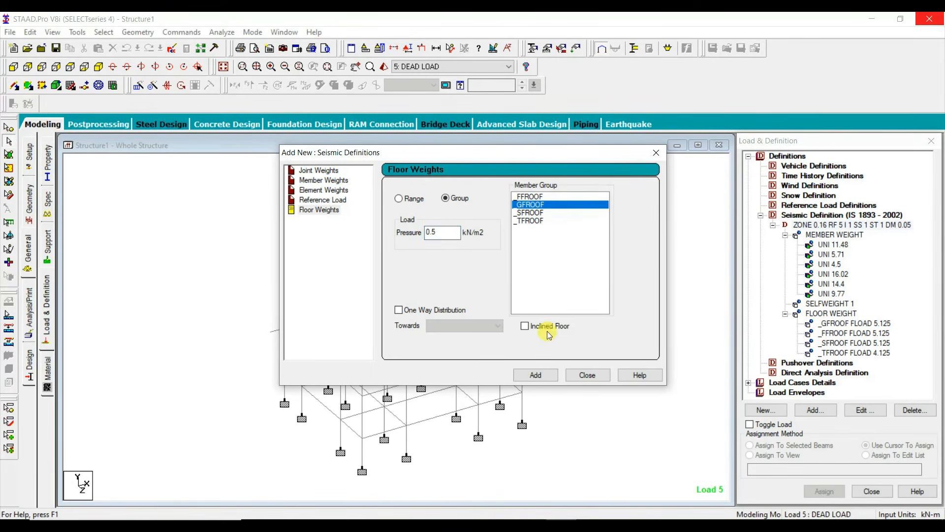
{"action": "left_click", "coordinate": [548, 379]}
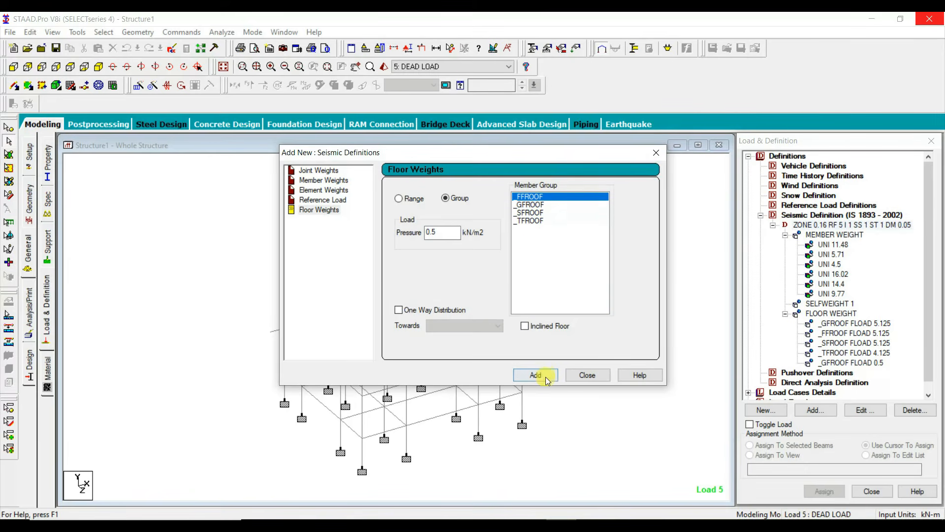
{"action": "left_click", "coordinate": [545, 377]}
{"action": "left_click", "coordinate": [530, 212]}
{"action": "left_click", "coordinate": [543, 376]}
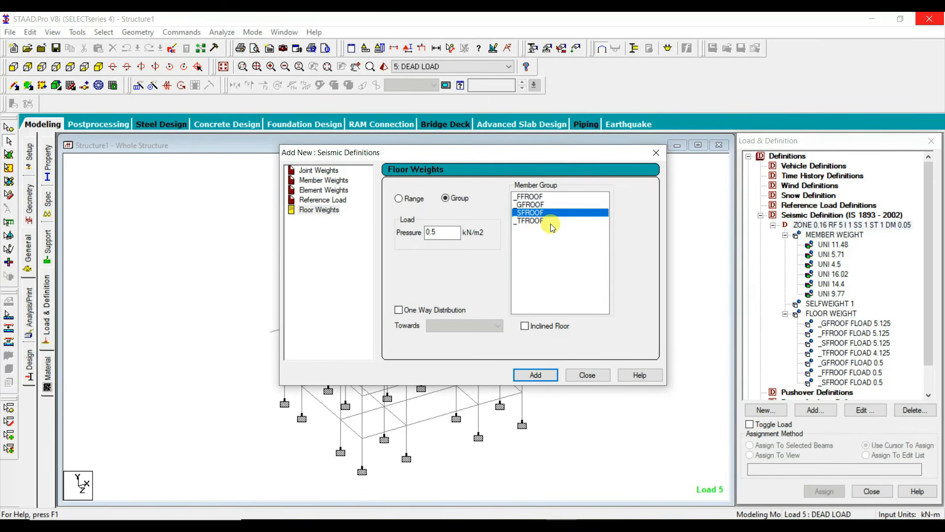
{"action": "left_click", "coordinate": [584, 376]}
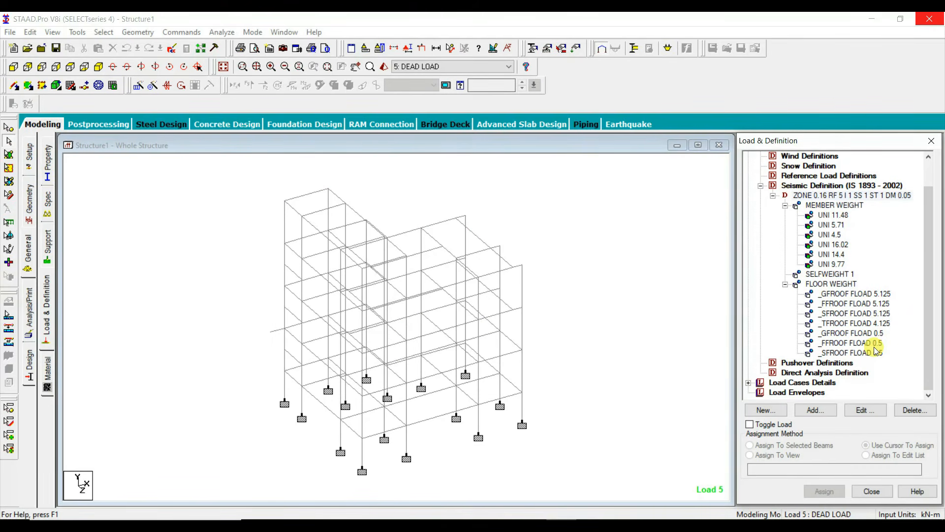
Step: Add an IS 1893 seismic load in the X direction with factor 1 to load case EQ X
{"action": "double_click", "coordinate": [777, 383]}
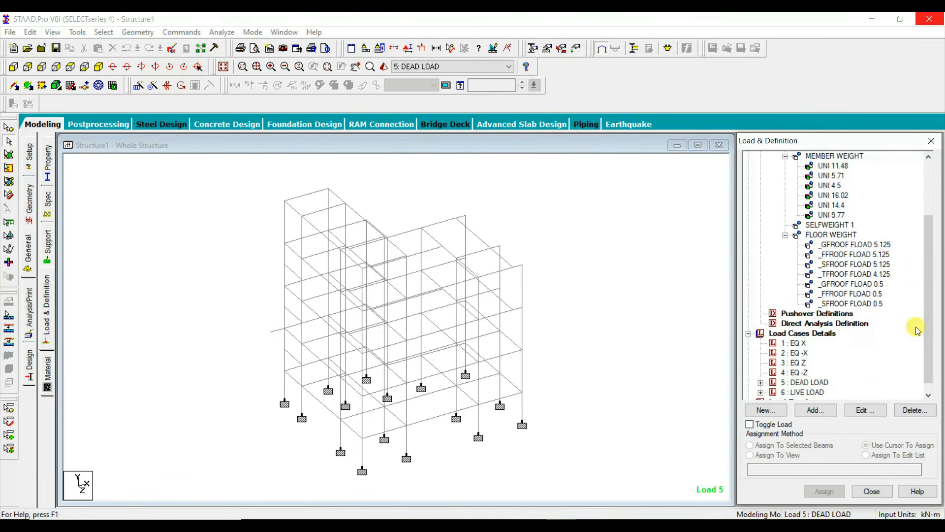
{"action": "left_click_drag", "start_coordinate": [929, 303], "coordinate": [929, 337]}
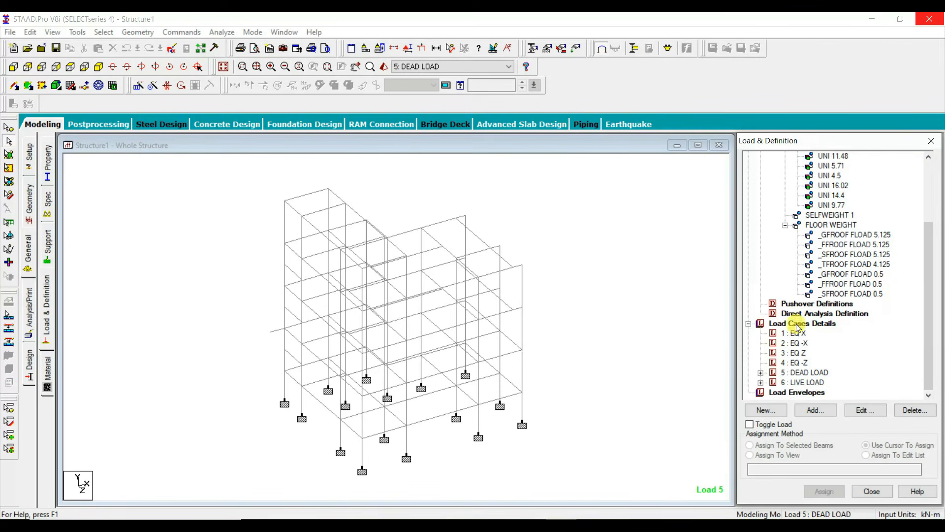
{"action": "left_click", "coordinate": [796, 333]}
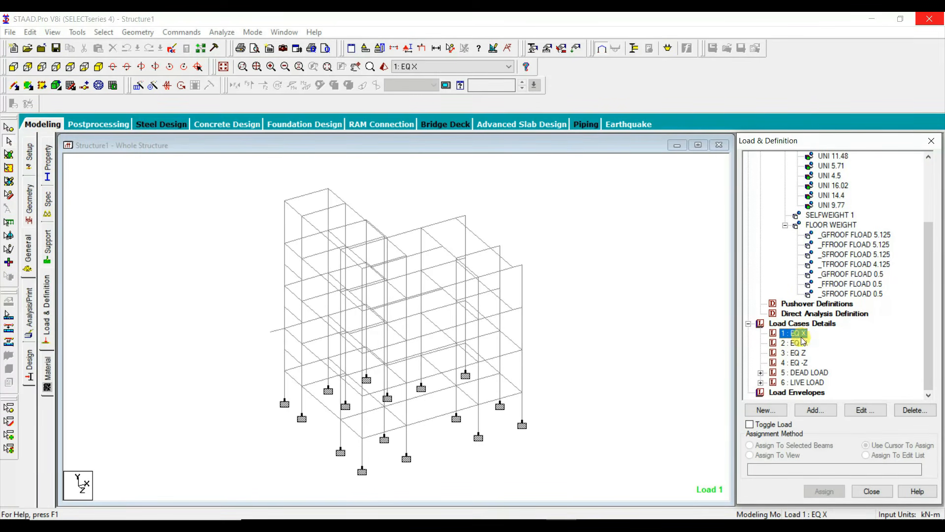
{"action": "left_click", "coordinate": [817, 410]}
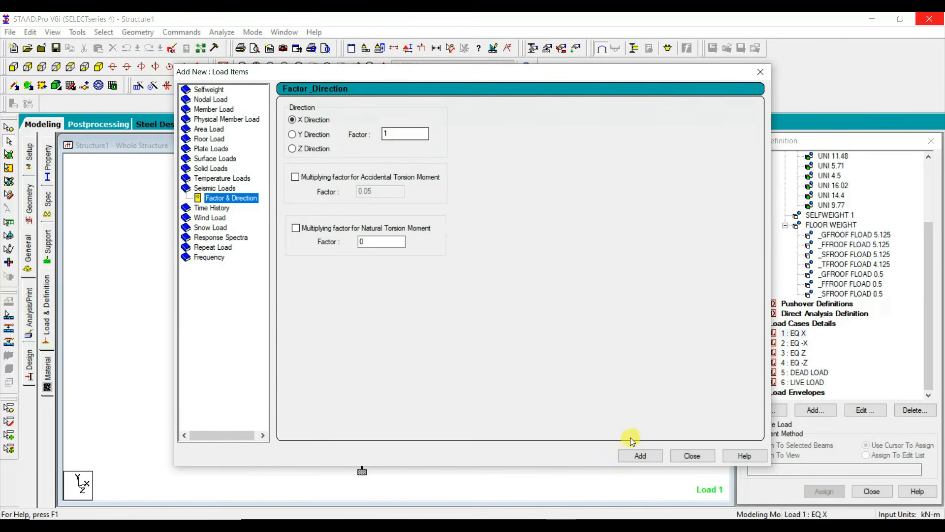
{"action": "left_click", "coordinate": [639, 454]}
Step: Add an X-direction seismic load with factor -1 to load case EQ -X
{"action": "left_click", "coordinate": [804, 352]}
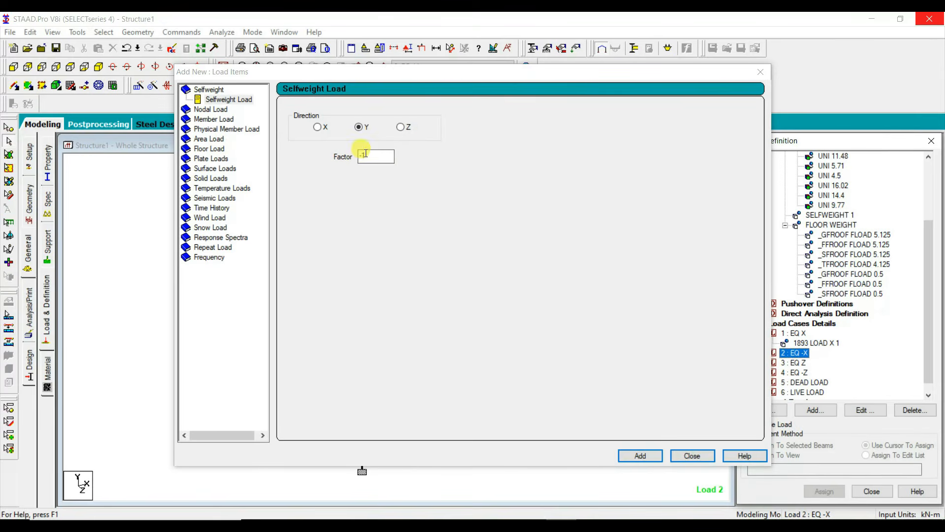
{"action": "left_click", "coordinate": [638, 454]}
{"action": "left_click", "coordinate": [214, 197]}
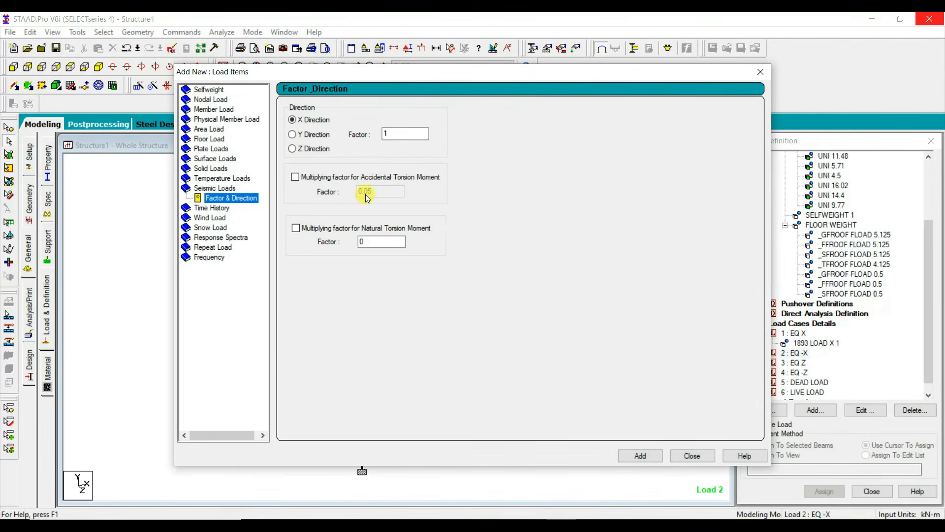
{"action": "left_click", "coordinate": [384, 137]}
{"action": "type", "text": "-"}
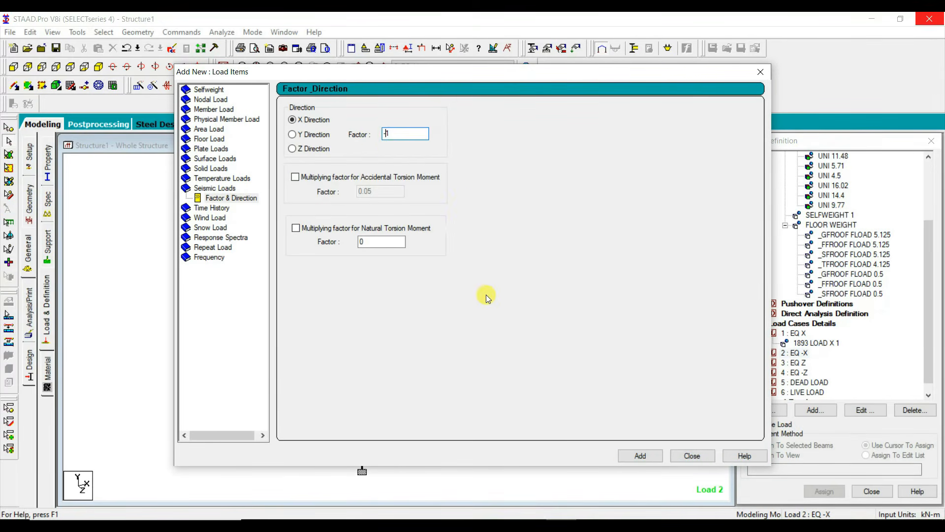
{"action": "left_click", "coordinate": [639, 456]}
Step: Add X-direction seismic loads to the EQ Z case with factor 1 and the EQ -Z case with factor -1
{"action": "left_click", "coordinate": [797, 374]}
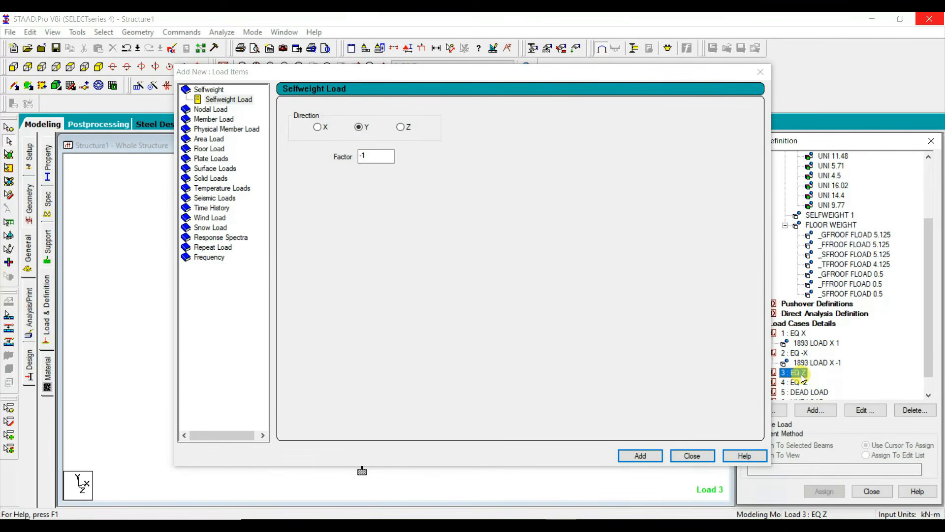
{"action": "left_click", "coordinate": [212, 199]}
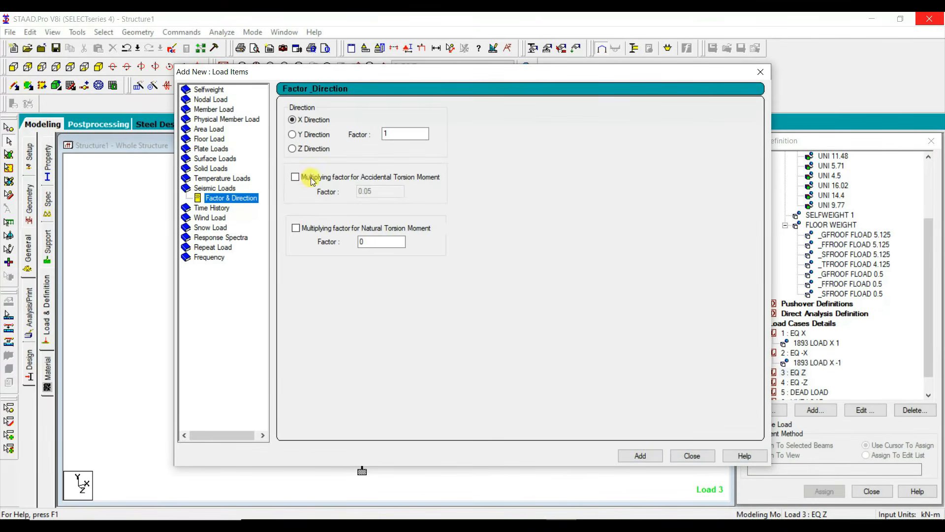
{"action": "left_click", "coordinate": [639, 455]}
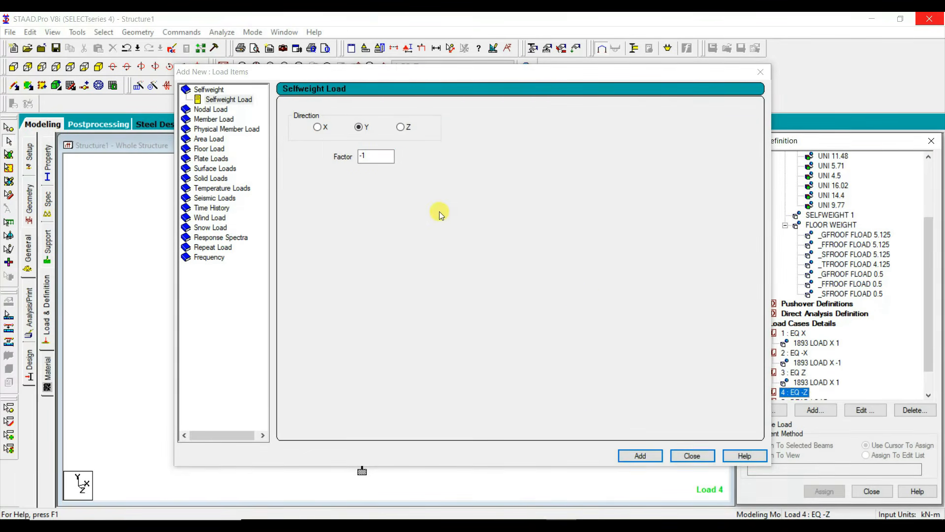
{"action": "left_click", "coordinate": [211, 199]}
{"action": "left_click", "coordinate": [386, 134]}
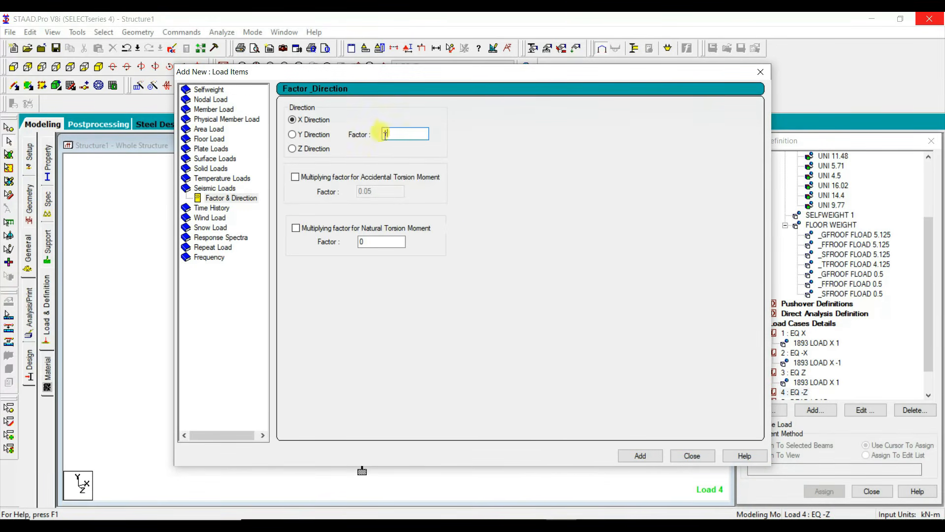
{"action": "left_click", "coordinate": [649, 457]}
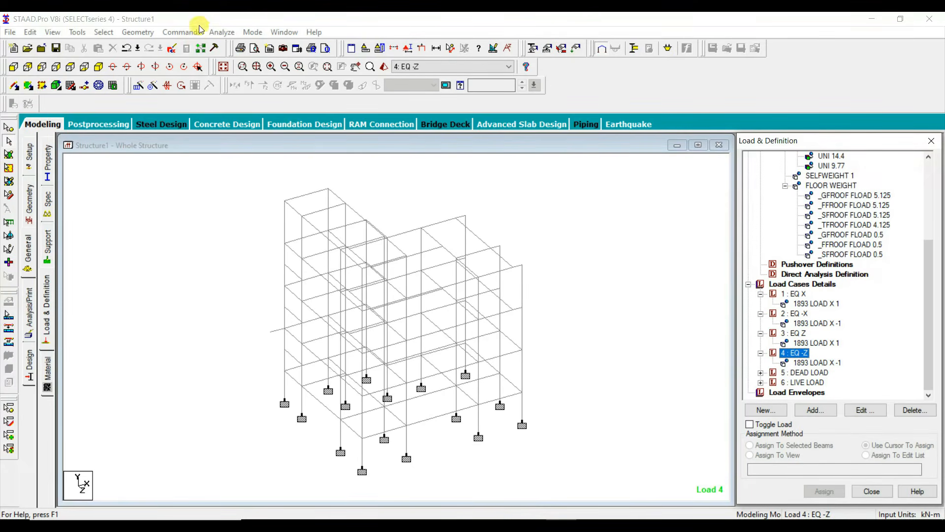
Step: Save the structure and run the analysis, staying in modeling mode
{"action": "left_click", "coordinate": [222, 32]}
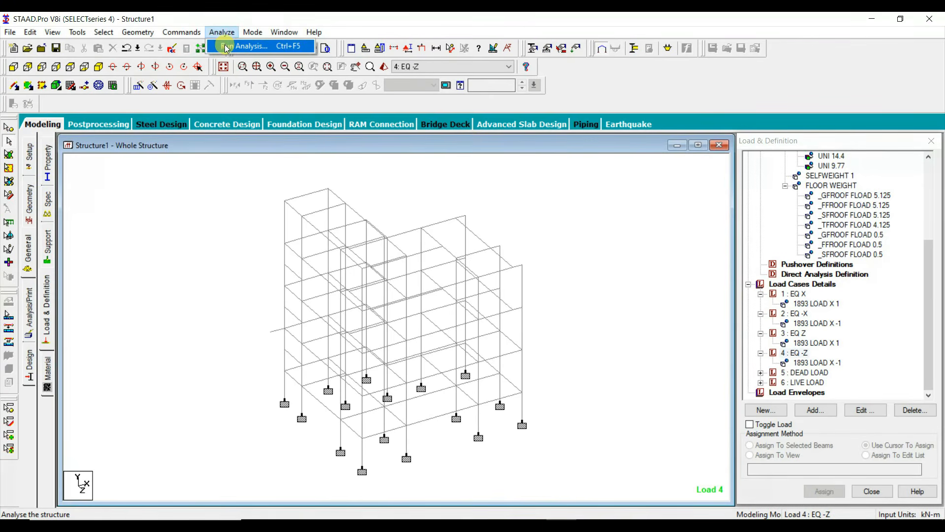
{"action": "left_click", "coordinate": [227, 47]}
{"action": "left_click", "coordinate": [397, 288]}
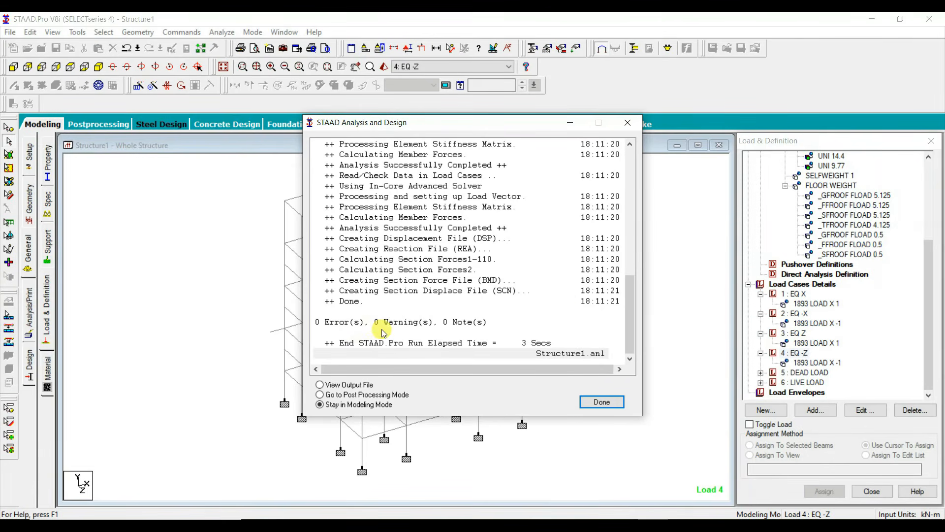
{"action": "left_click", "coordinate": [602, 401]}
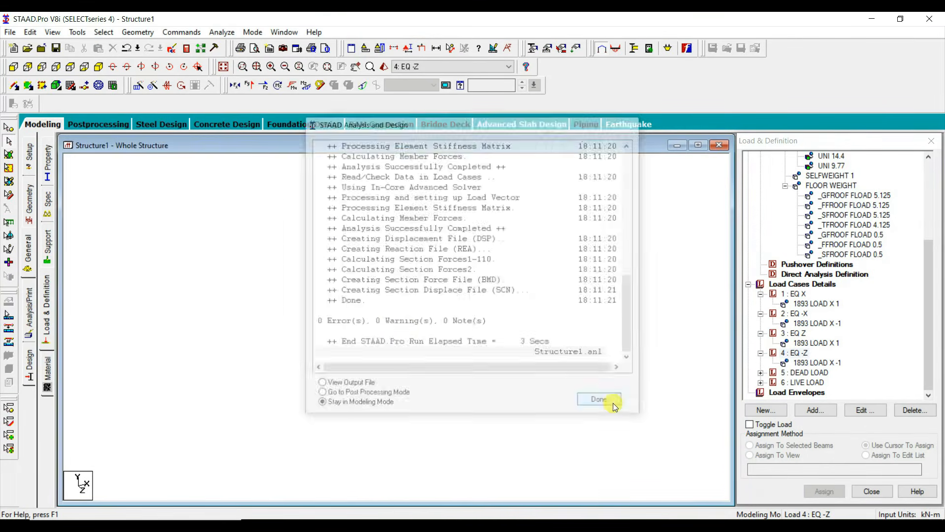
Step: Display the EQ X seismic load and set the diagram's point force scale to 0.5 kN per m
{"action": "left_click", "coordinate": [804, 304]}
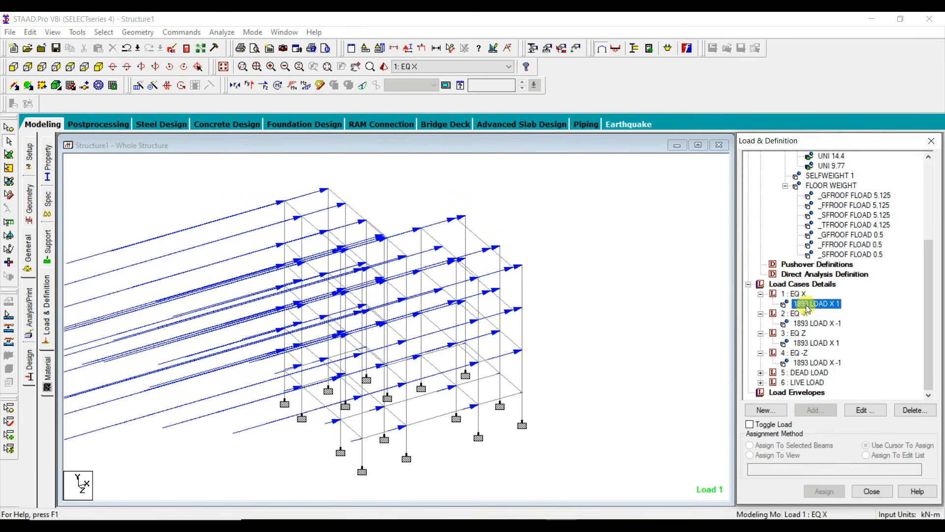
{"action": "right_click", "coordinate": [635, 340]}
{"action": "left_click", "coordinate": [660, 335]}
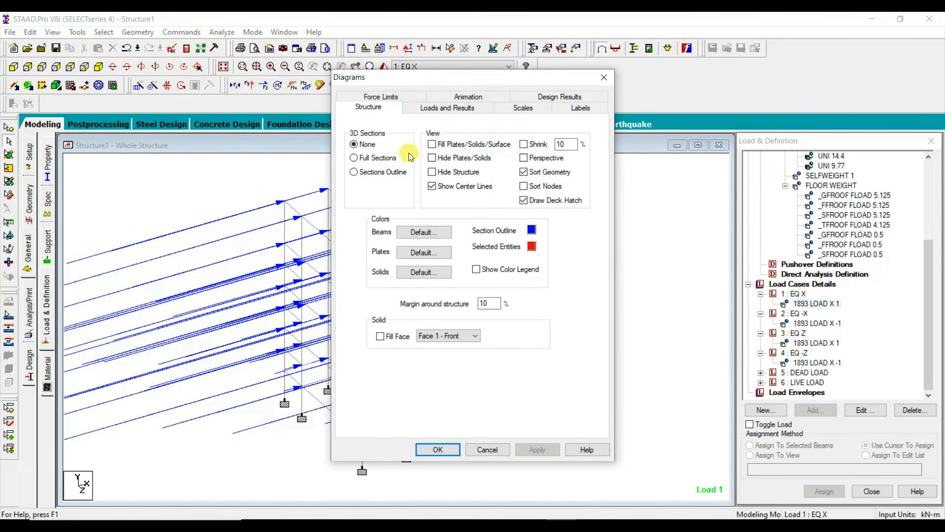
{"action": "left_click", "coordinate": [535, 105]}
{"action": "left_click", "coordinate": [442, 135]}
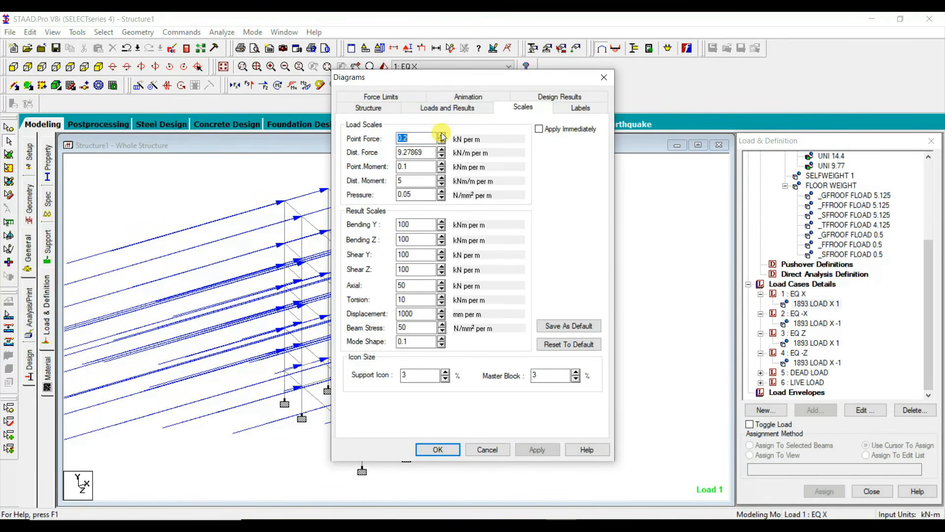
{"action": "left_click", "coordinate": [442, 135]}
{"action": "left_click", "coordinate": [441, 135]}
{"action": "left_click", "coordinate": [441, 135]}
{"action": "left_click", "coordinate": [537, 449]}
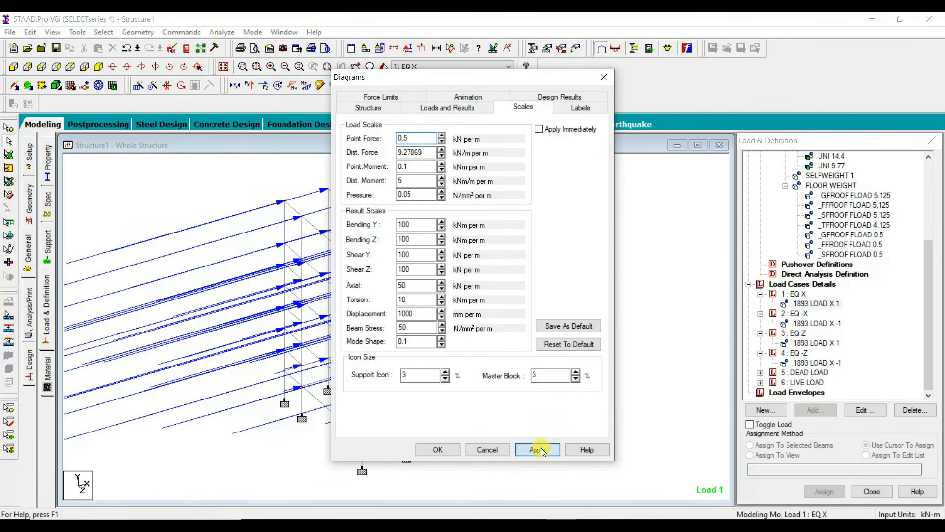
{"action": "left_click", "coordinate": [437, 449]}
Step: Check the EQ -X load, then change the EQ Z seismic load to the Z direction and delete the old result files
{"action": "left_click", "coordinate": [815, 325]}
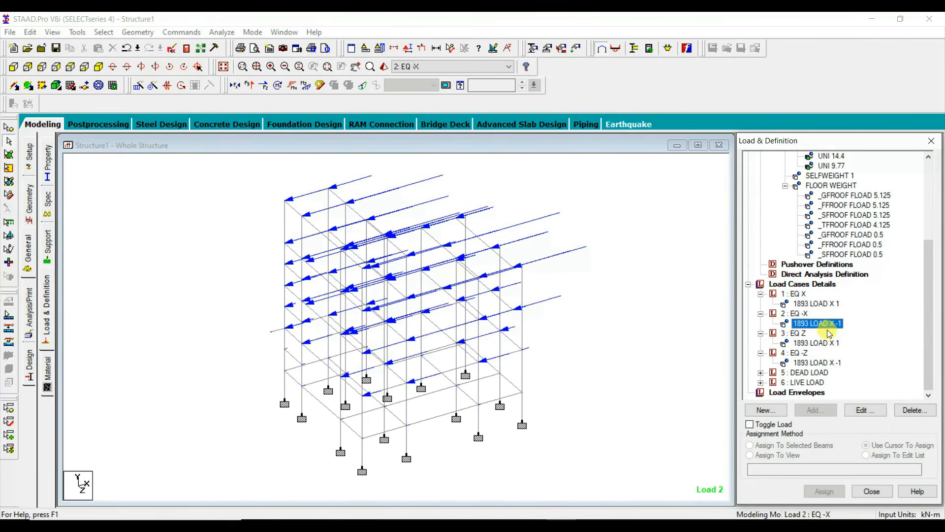
{"action": "left_click", "coordinate": [826, 345]}
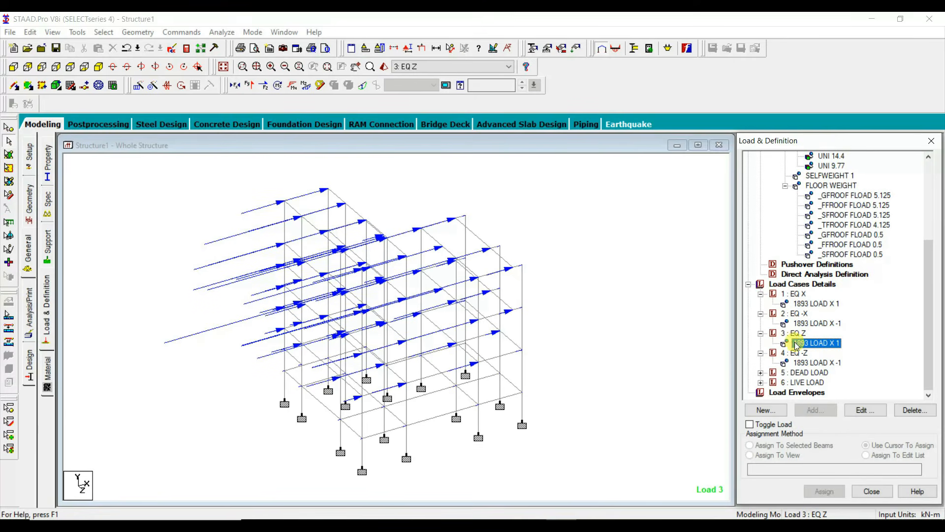
{"action": "left_click", "coordinate": [864, 411]}
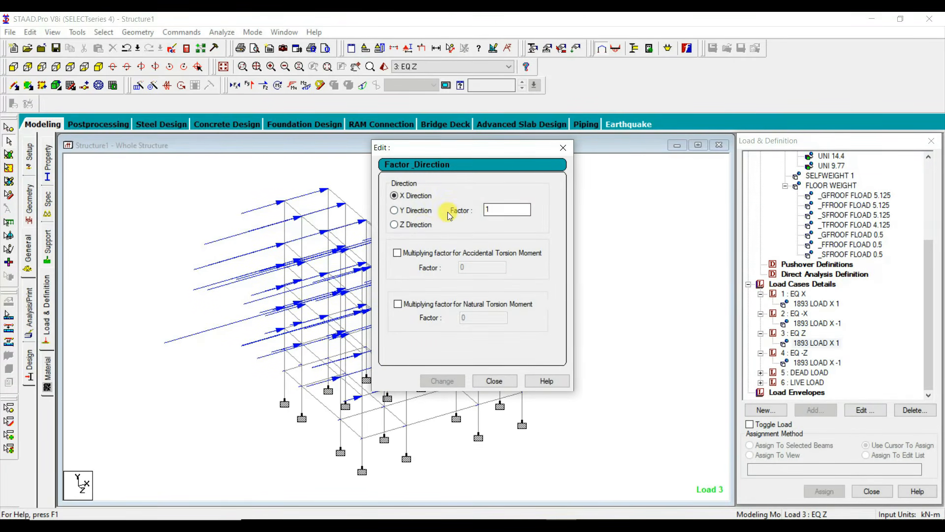
{"action": "left_click", "coordinate": [418, 225]}
{"action": "left_click", "coordinate": [459, 383]}
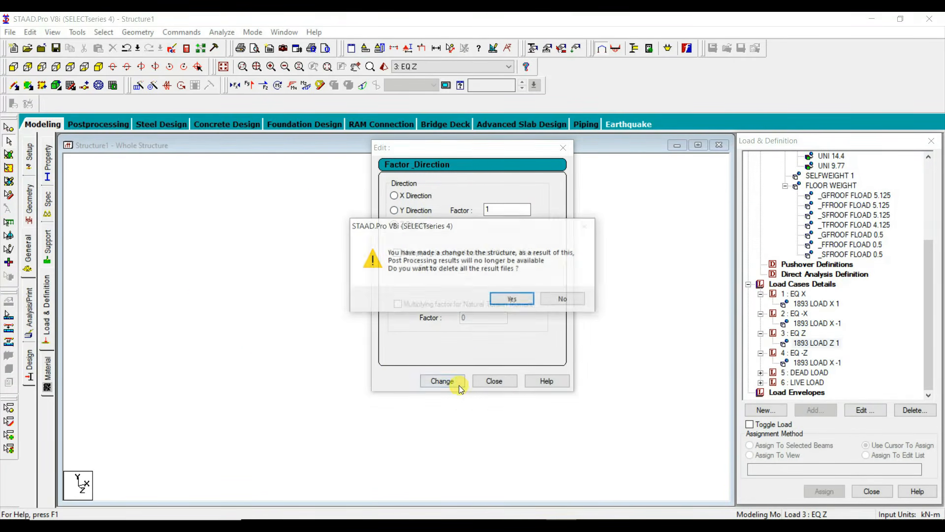
{"action": "left_click", "coordinate": [507, 300]}
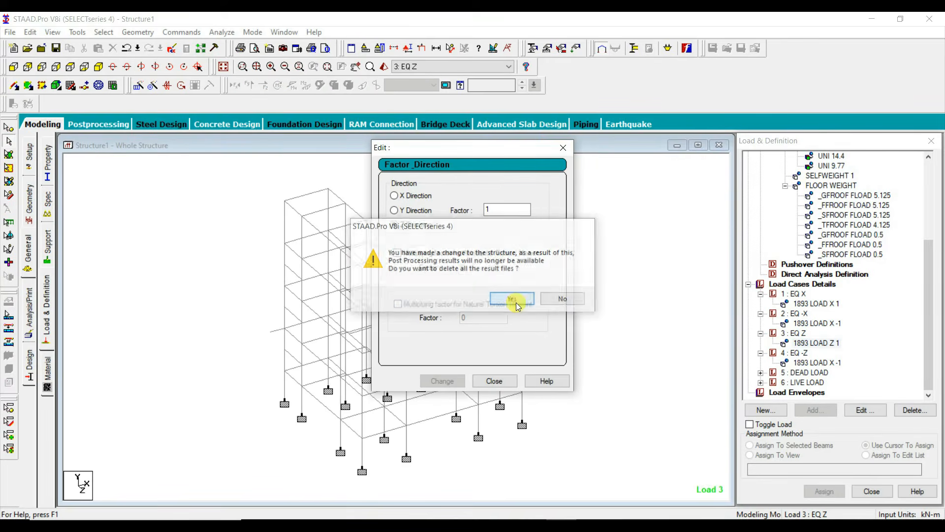
Step: Change the EQ -Z case's seismic load to the Z direction and close the load editor
{"action": "left_click", "coordinate": [819, 363]}
{"action": "left_click", "coordinate": [417, 225]}
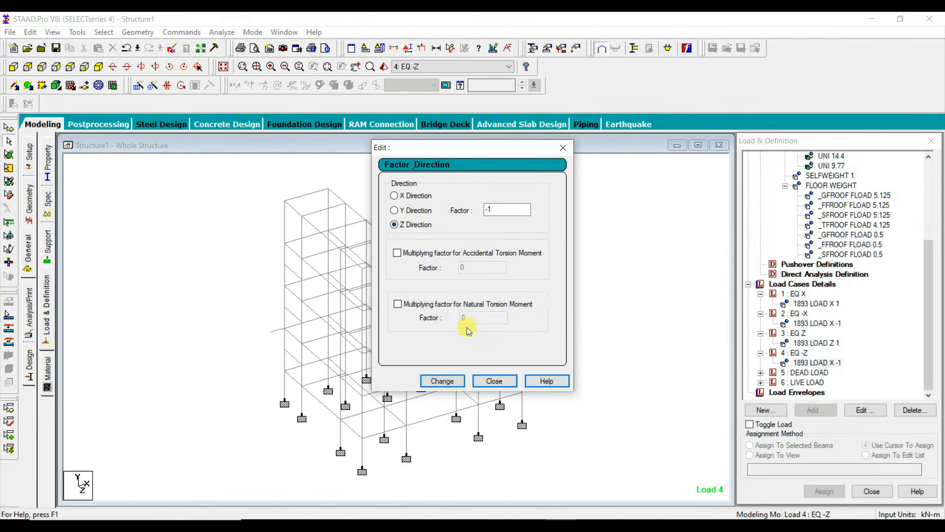
{"action": "left_click", "coordinate": [441, 381]}
{"action": "left_click", "coordinate": [494, 381]}
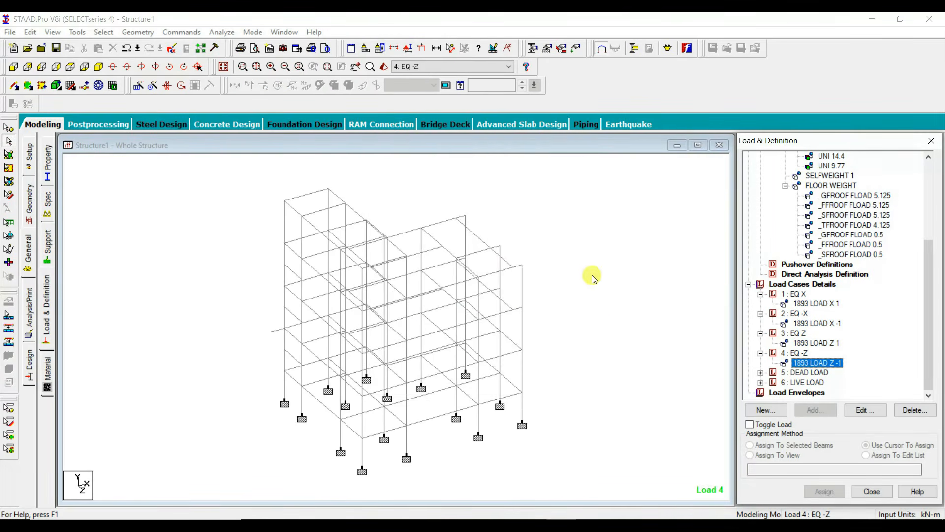
Step: Save the modified structure and rerun the analysis, staying in modeling mode
{"action": "left_click", "coordinate": [222, 32]}
{"action": "left_click", "coordinate": [241, 46]}
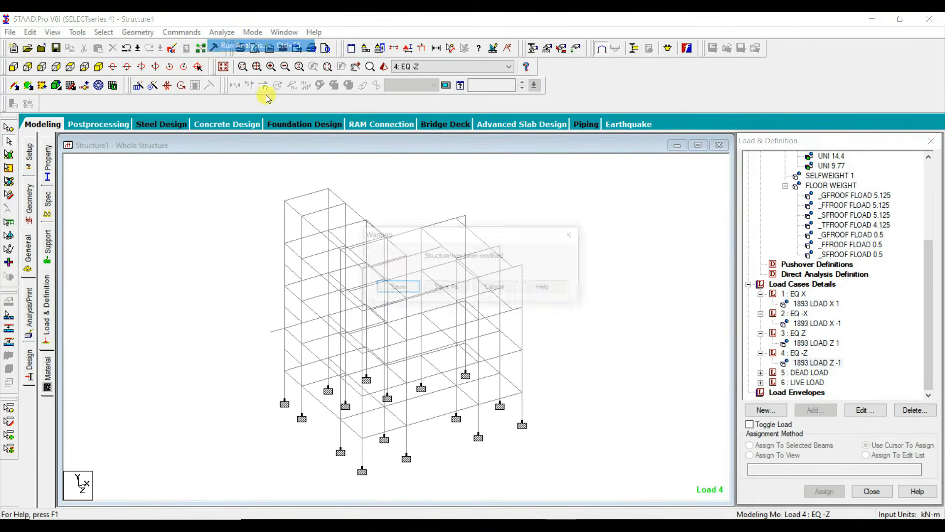
{"action": "left_click", "coordinate": [399, 286]}
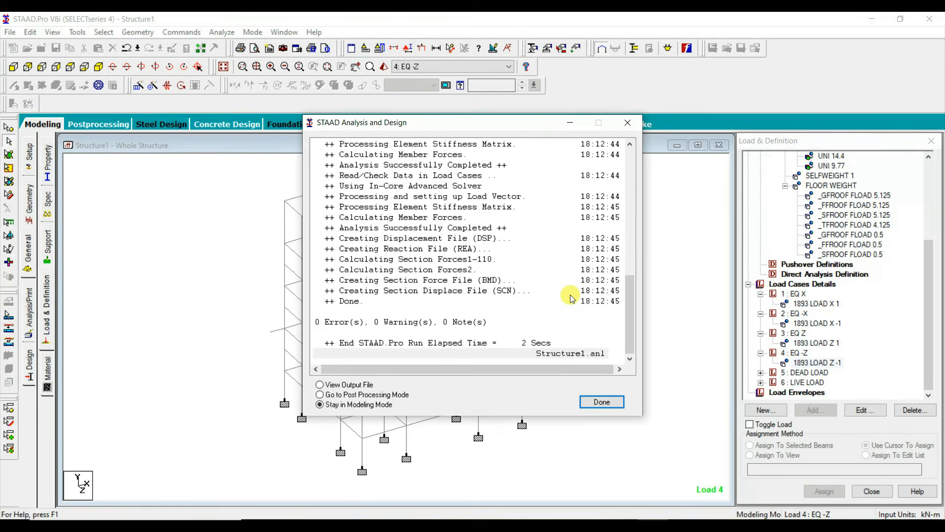
{"action": "left_click", "coordinate": [602, 401]}
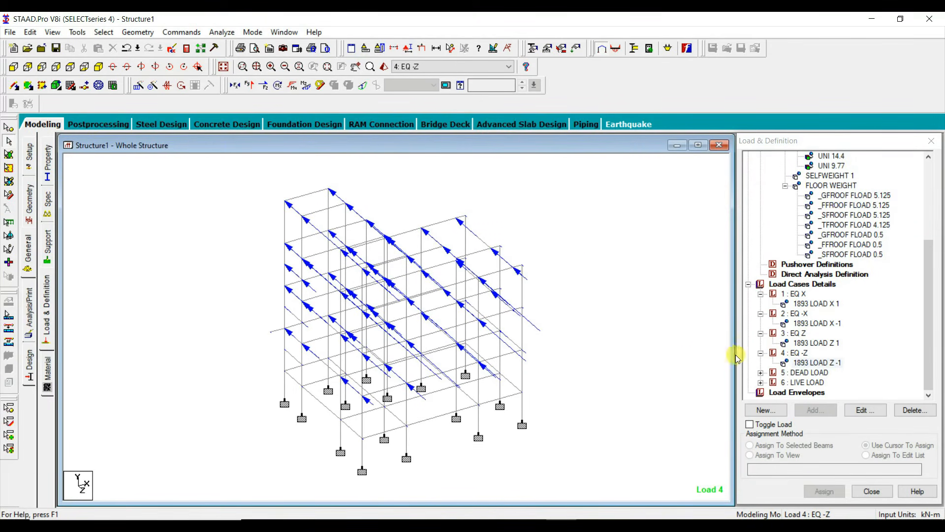
Step: Review the seismic load directions displayed for the EQ Z, EQ -X and EQ X cases
{"action": "left_click", "coordinate": [825, 343]}
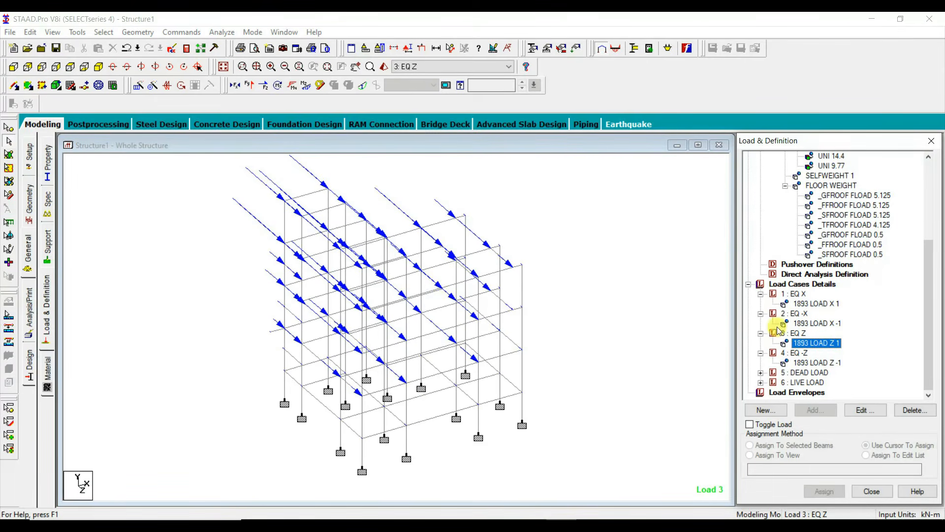
{"action": "left_click", "coordinate": [812, 324]}
{"action": "left_click", "coordinate": [804, 303]}
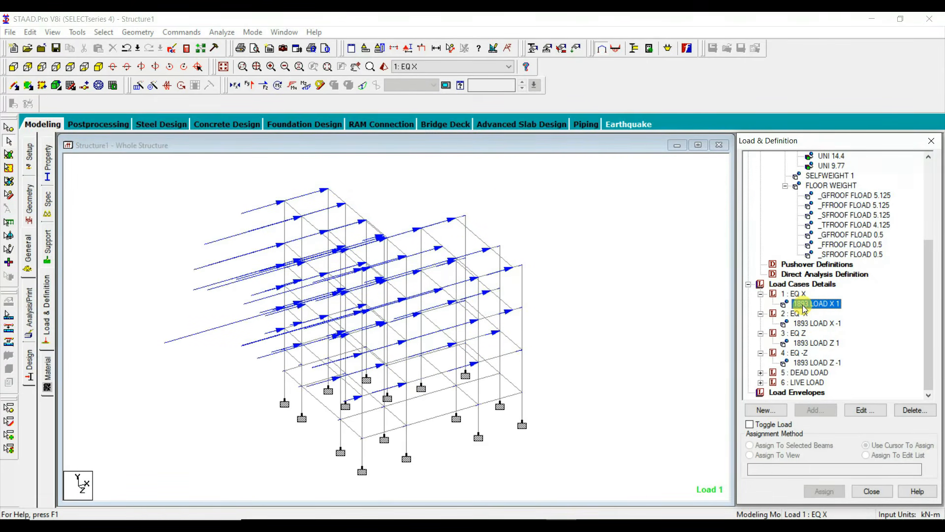